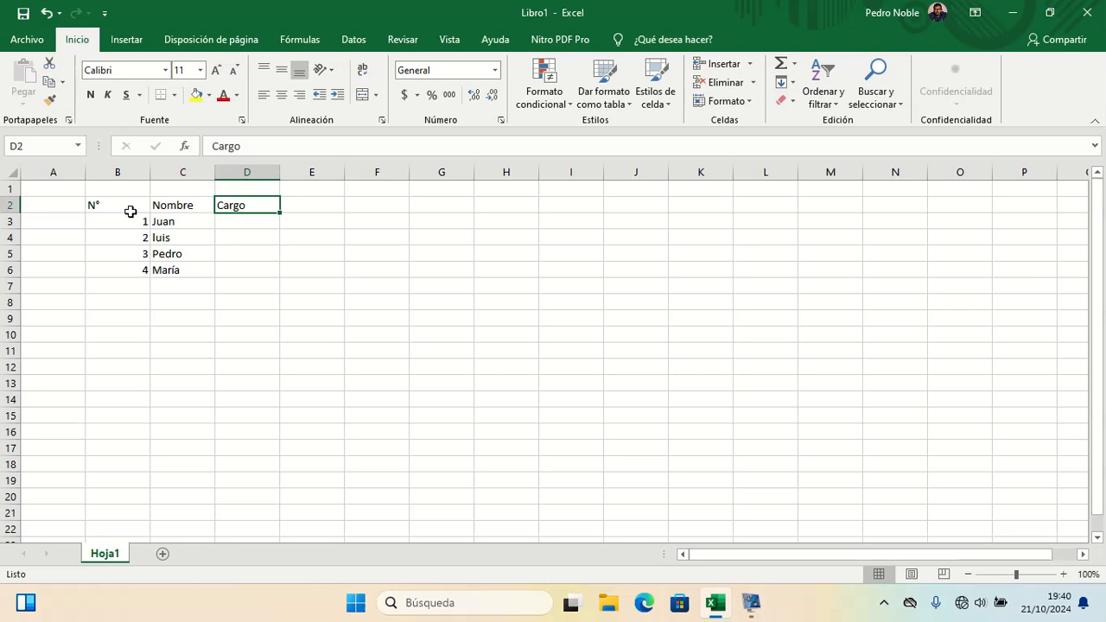
Step: Enter Administrador as the Cargo for Juan in cell D3
key("Right")
key("Left")
key("Left")
key("Down")
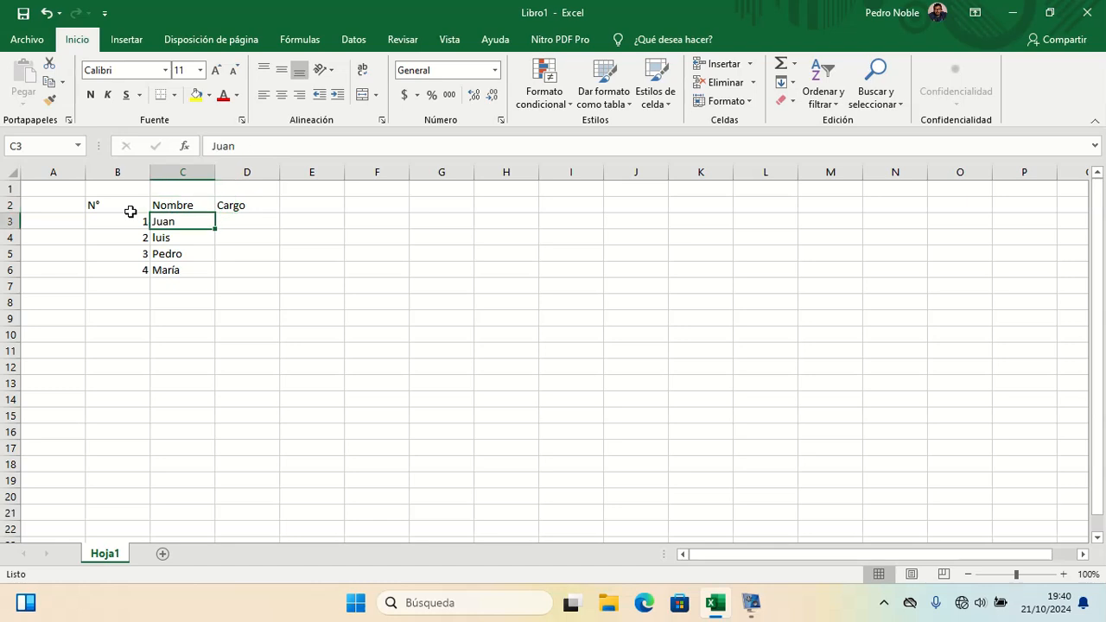
key("Right")
type("Admin")
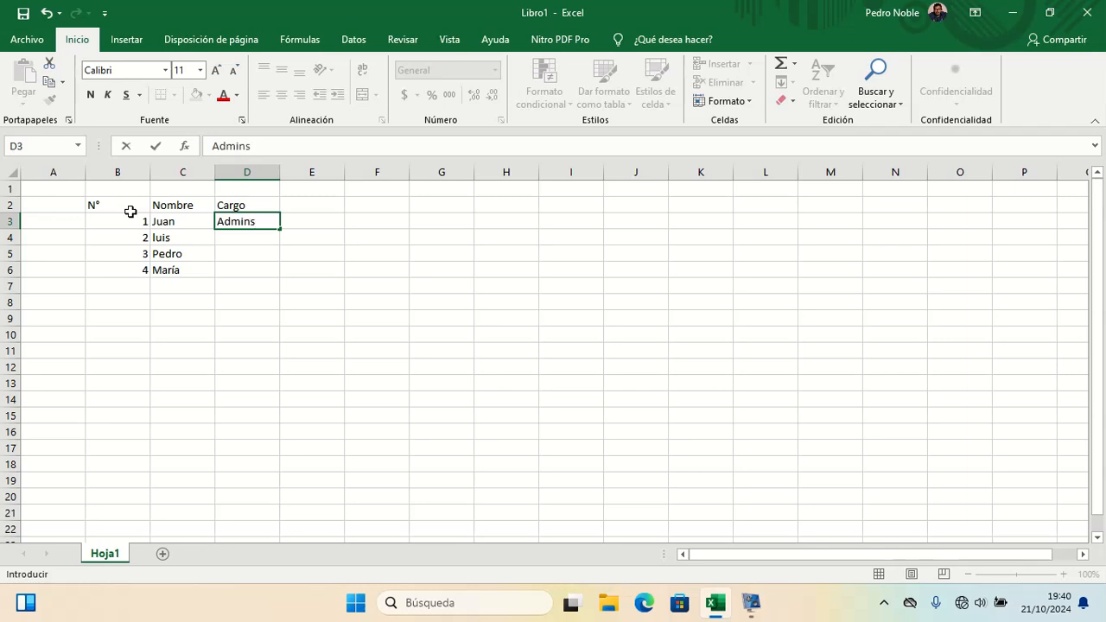
key("BackSpace")
key("BackSpace")
type("nistrador")
key("Return")
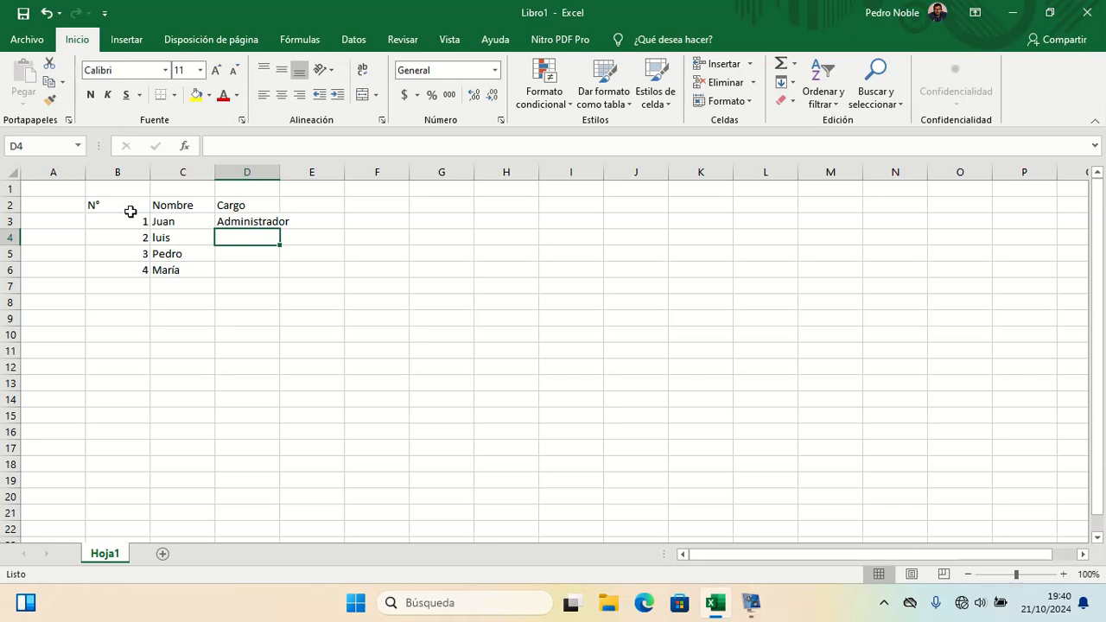
Step: Enter Gerente as the Cargo in cell D4
type("genren")
key("BackSpace")
key("BackSpace")
key("BackSpace")
key("BackSpace")
key("BackSpace")
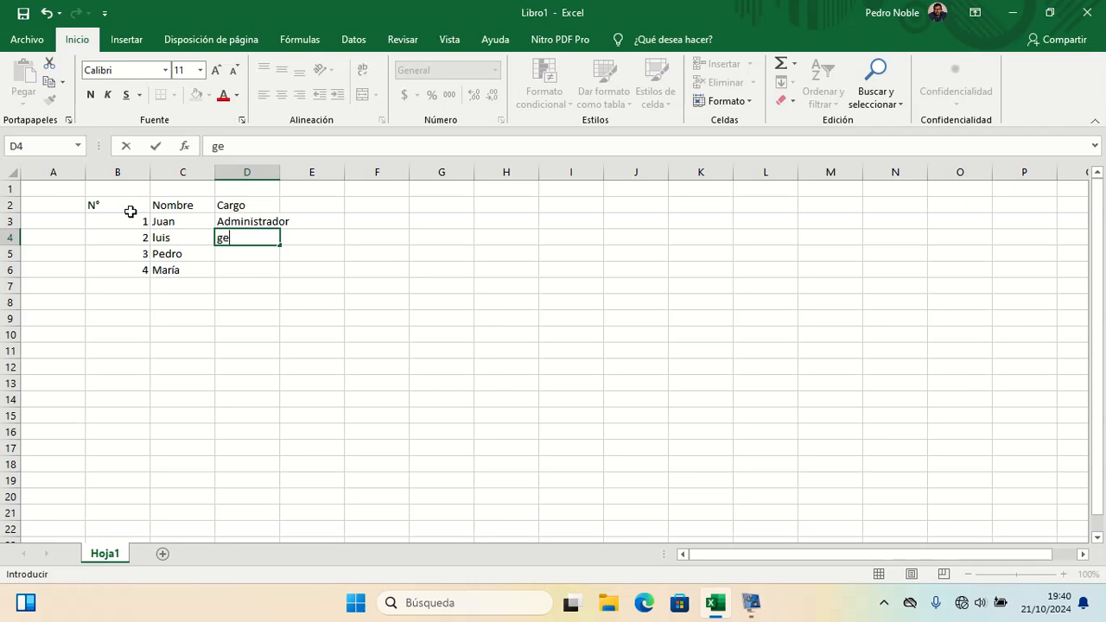
type("Gerente")
key("Return")
Step: Enter Motorista in D5 and Secretaria in D6 under Cargo
type(";o")
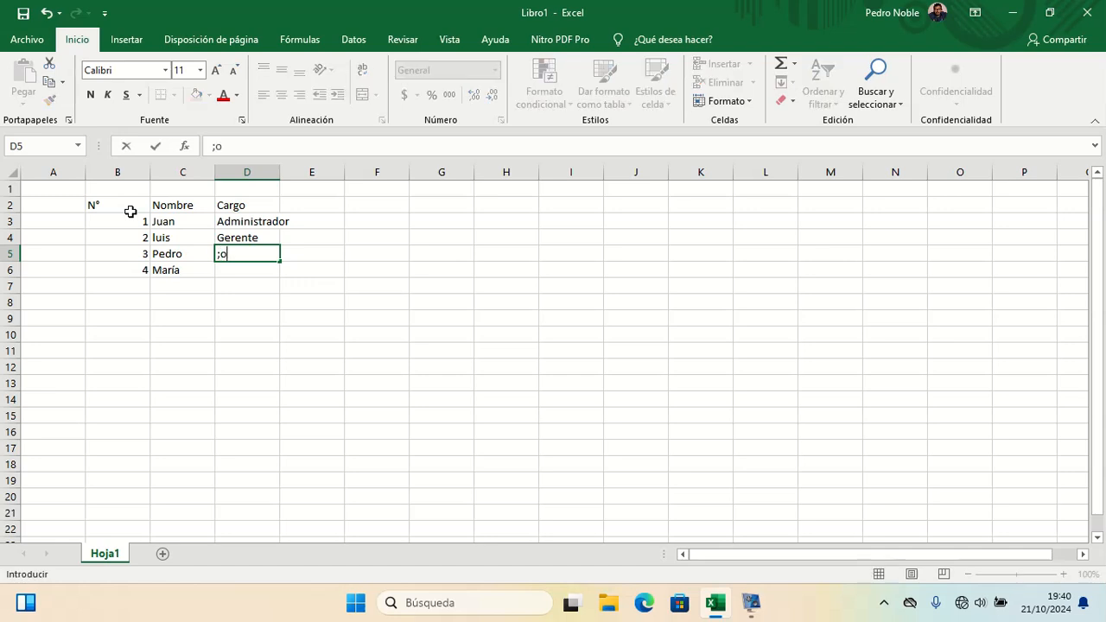
type("torista")
key("BackSpace")
key("BackSpace")
key("BackSpace")
key("BackSpace")
key("BackSpace")
key("BackSpace")
key("BackSpace")
key("BackSpace")
key("BackSpace")
type("Motorista")
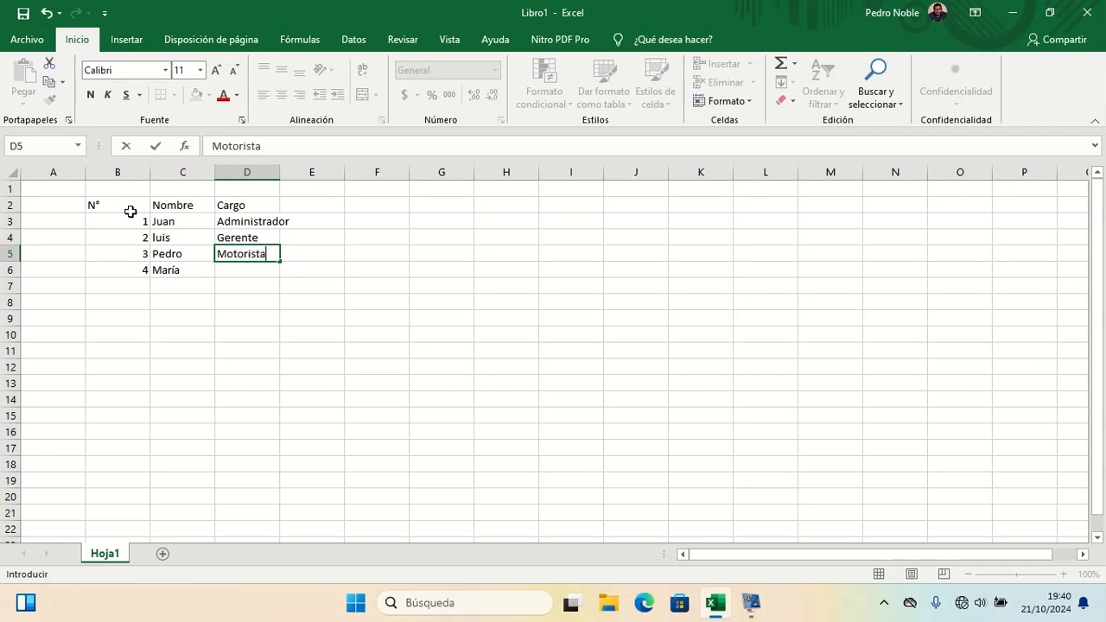
key("Return")
type("Secretaria")
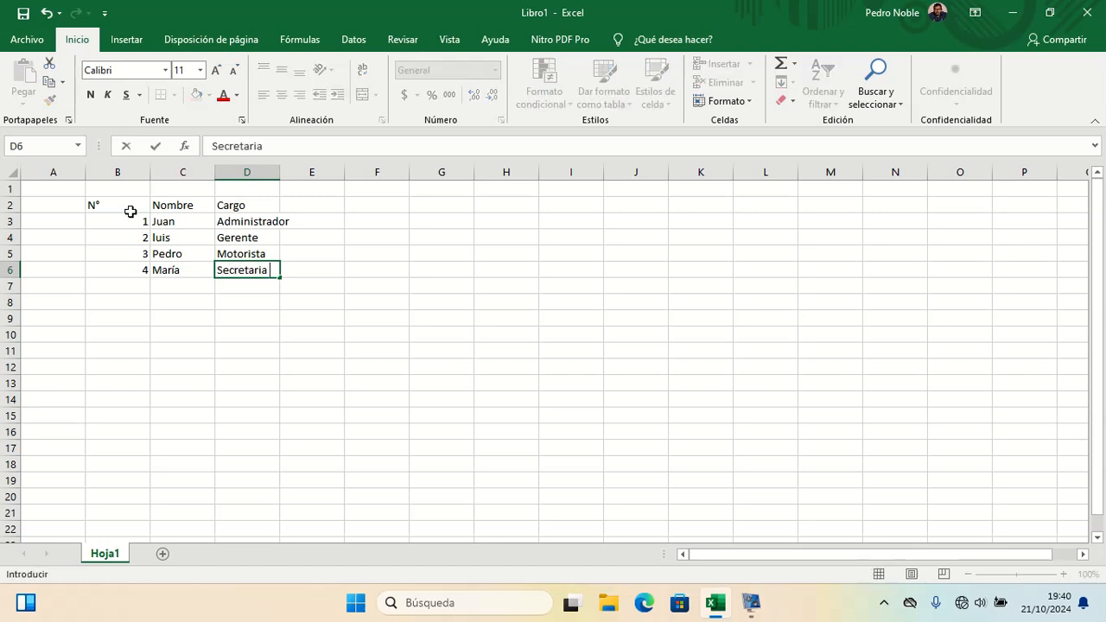
key("Return")
Step: Add the column header Salario in cell E2
key("Up")
key("Right")
key("Up")
key("Right")
key("Up")
key("Up")
key("Up")
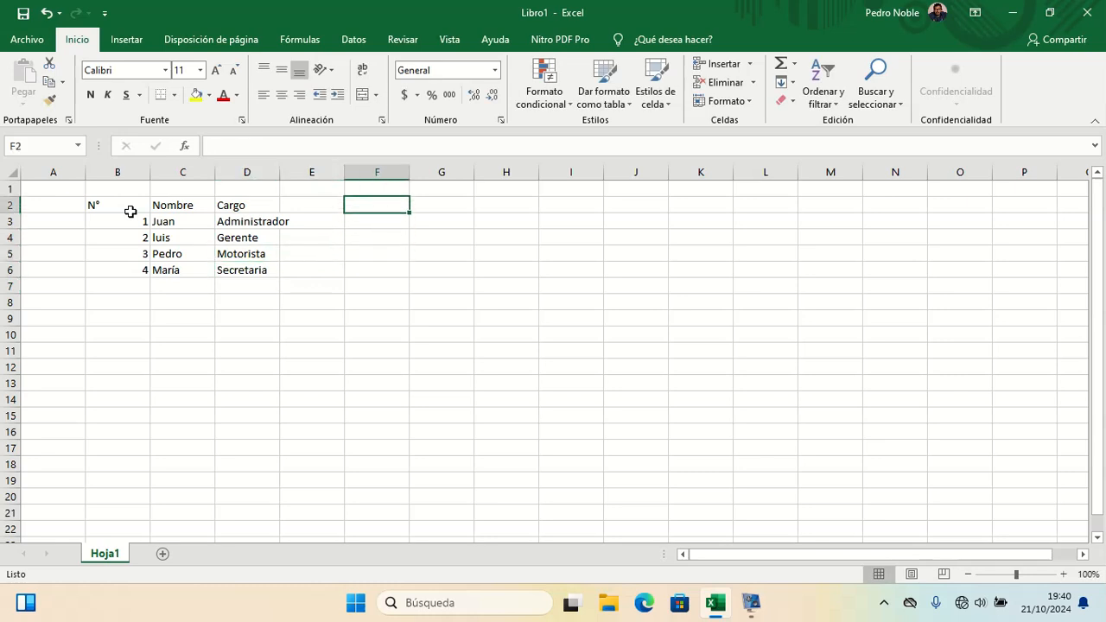
key("Left")
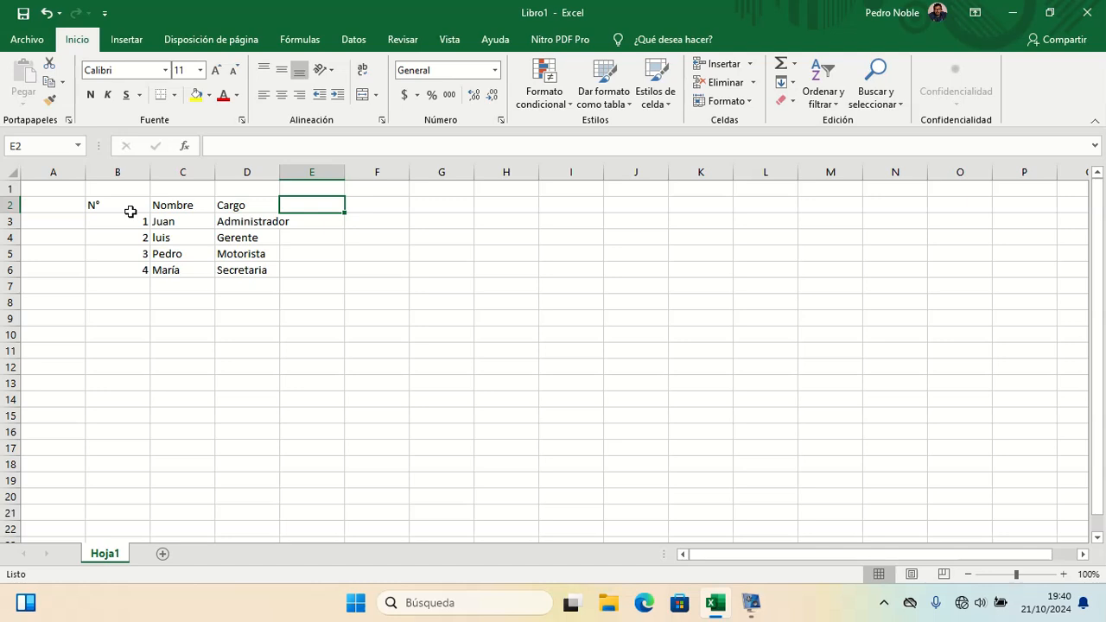
type("sañ")
key("BackSpace")
key("BackSpace")
key("BackSpace")
type("Salario")
key("Return")
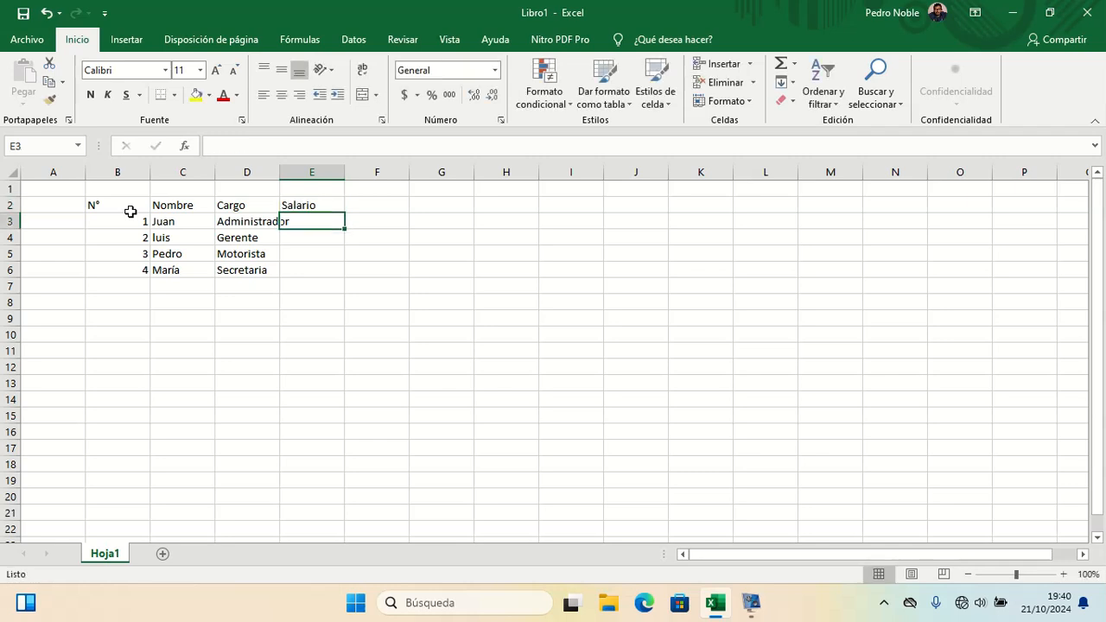
Step: Enter the salaries 1800, 1200, 700 and 600 in cells E3 to E6
type("18")
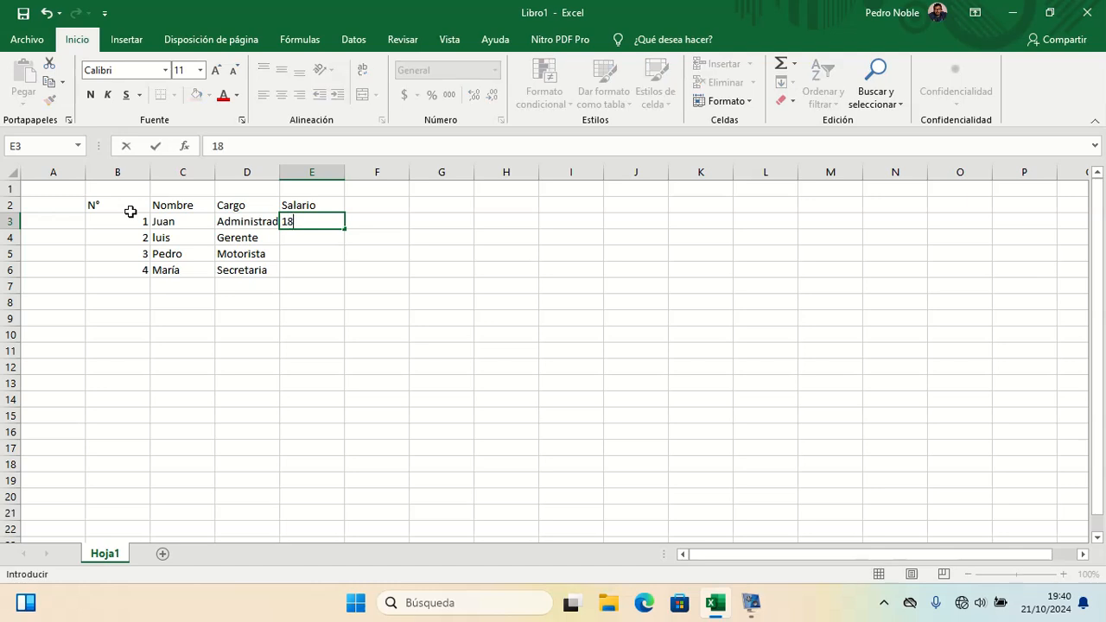
type("00")
key("Return")
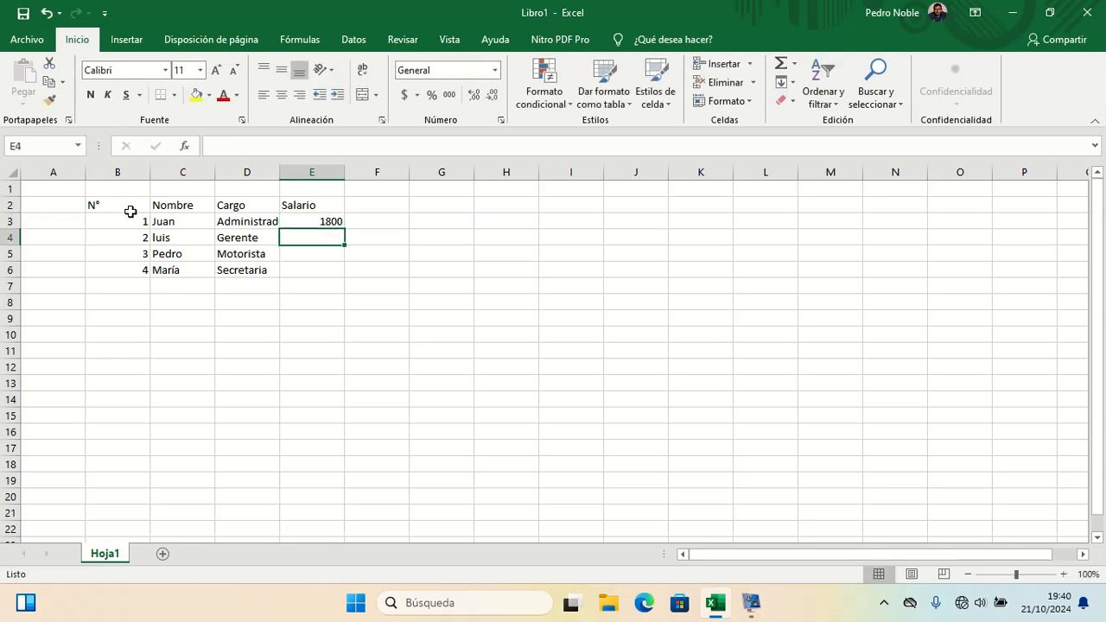
type("1")
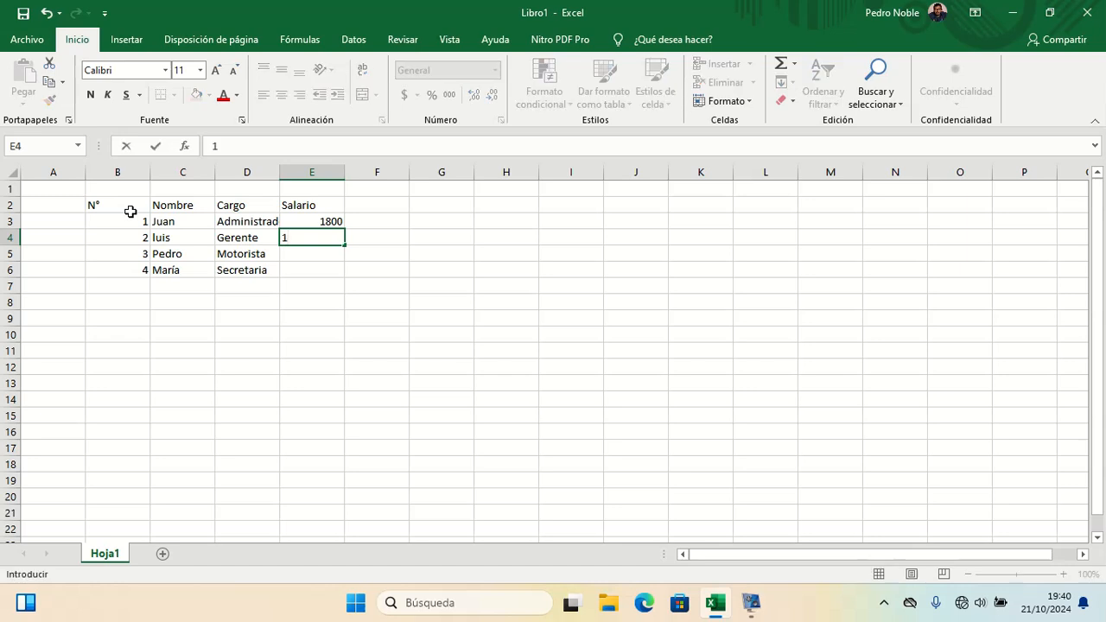
type("200")
key("Return")
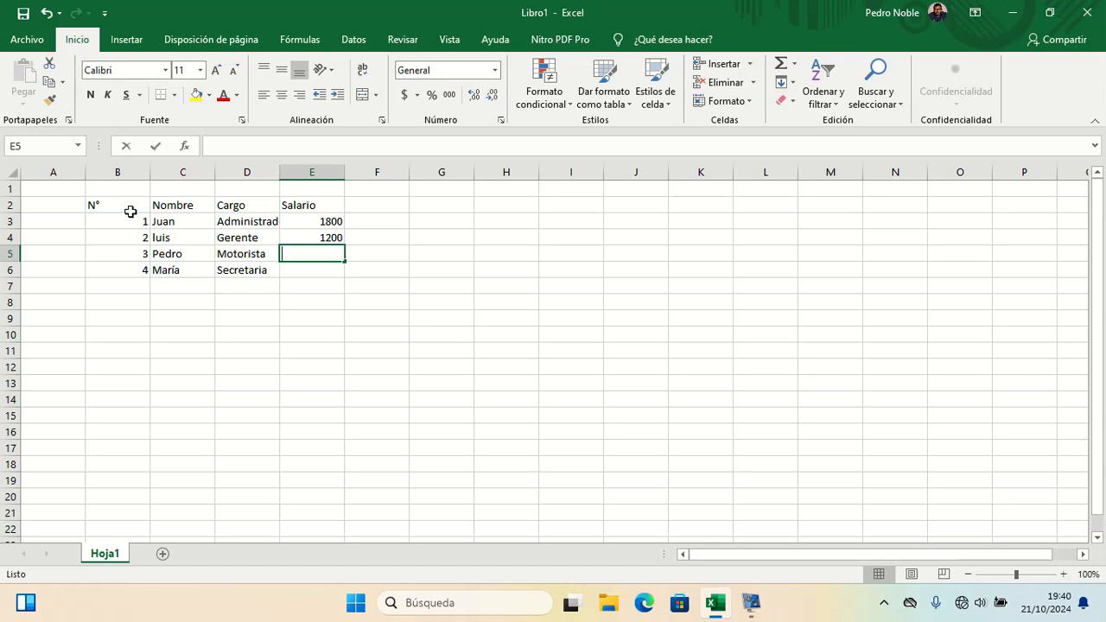
type("700")
key("Return")
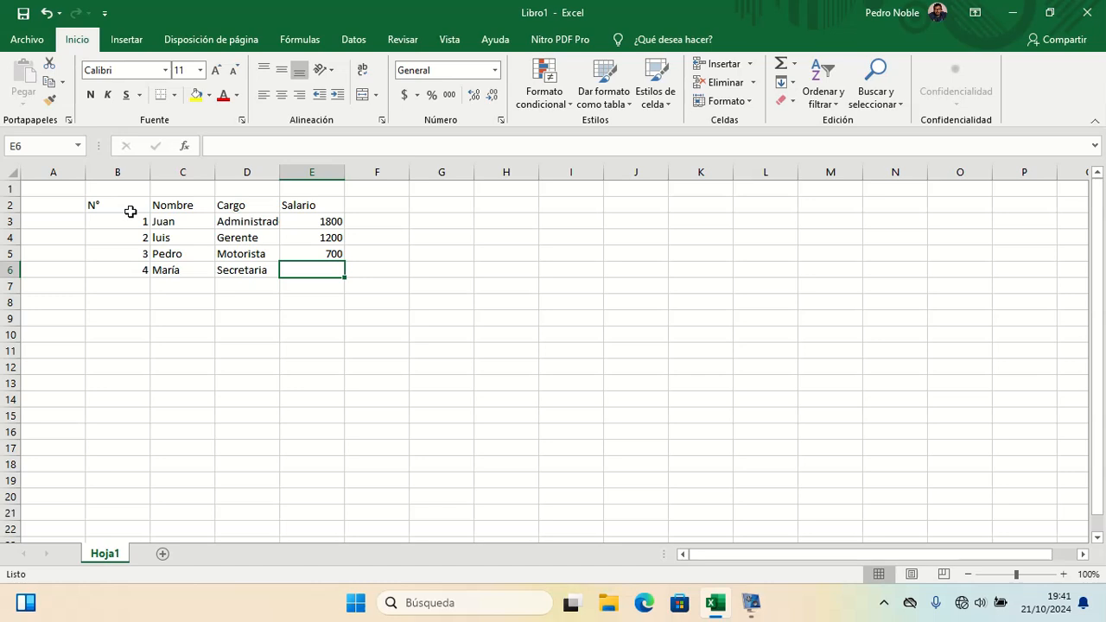
type("600")
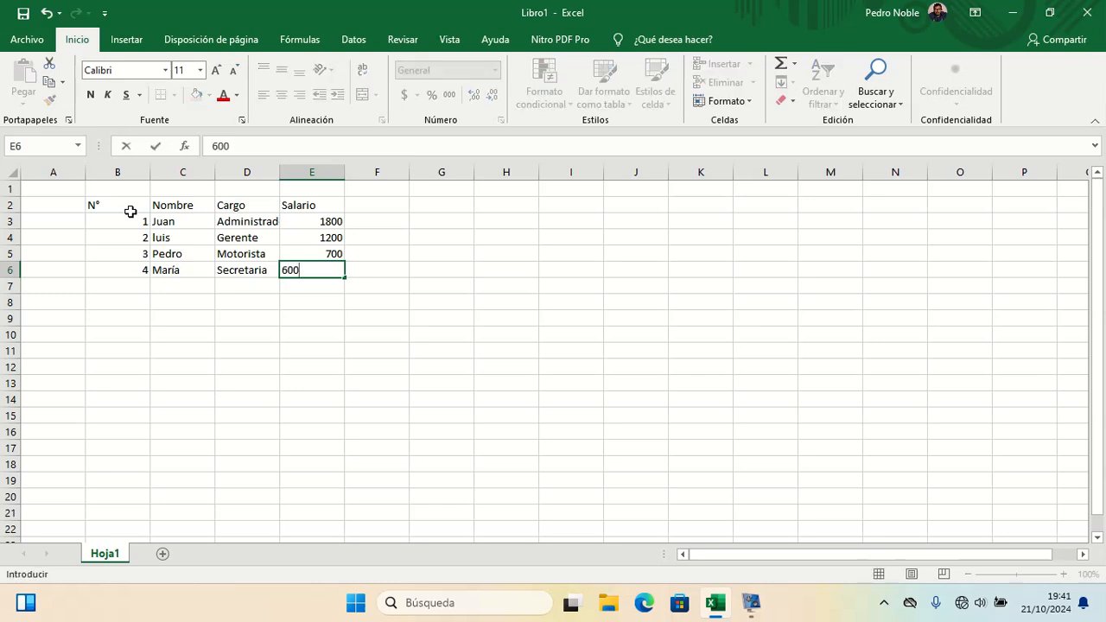
key("Return")
Step: Add the column header AFP in cell F2
key("Up")
key("Up")
key("Right")
key("Right")
key("Left")
key("Up")
key("Up")
key("Up")
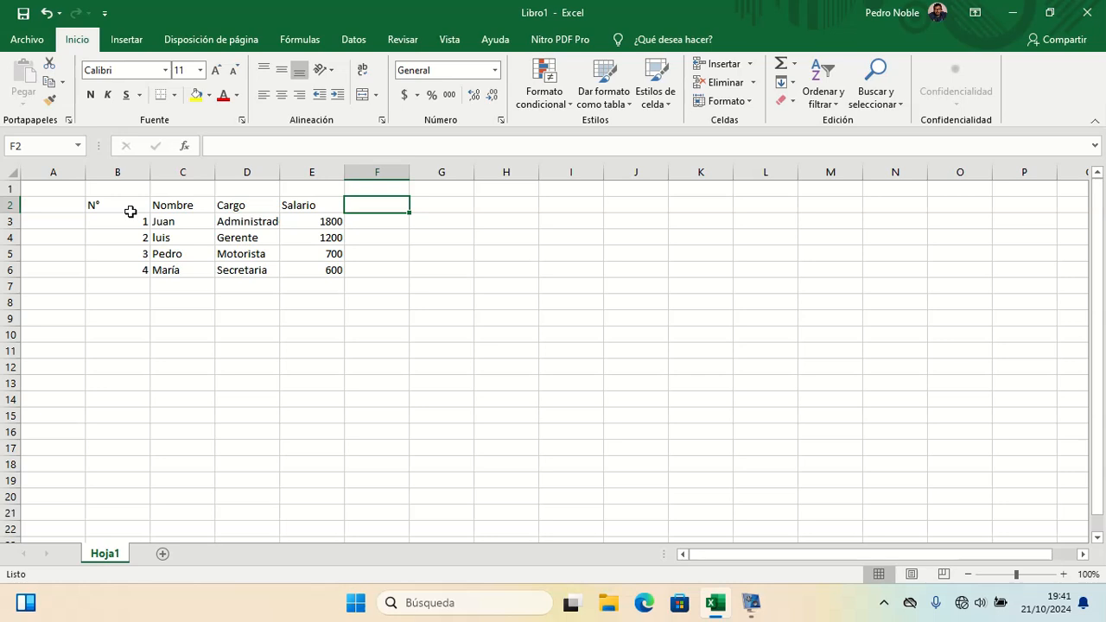
key("Up")
key("Down")
type("AFP")
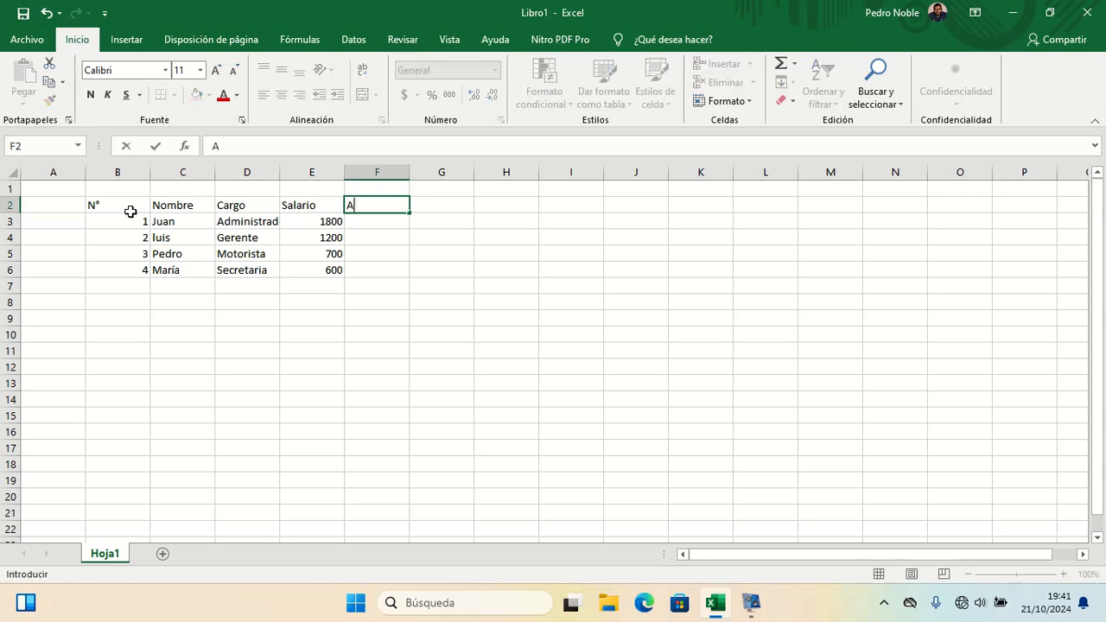
key("BackSpace")
key("BackSpace")
type("P")
key("Return")
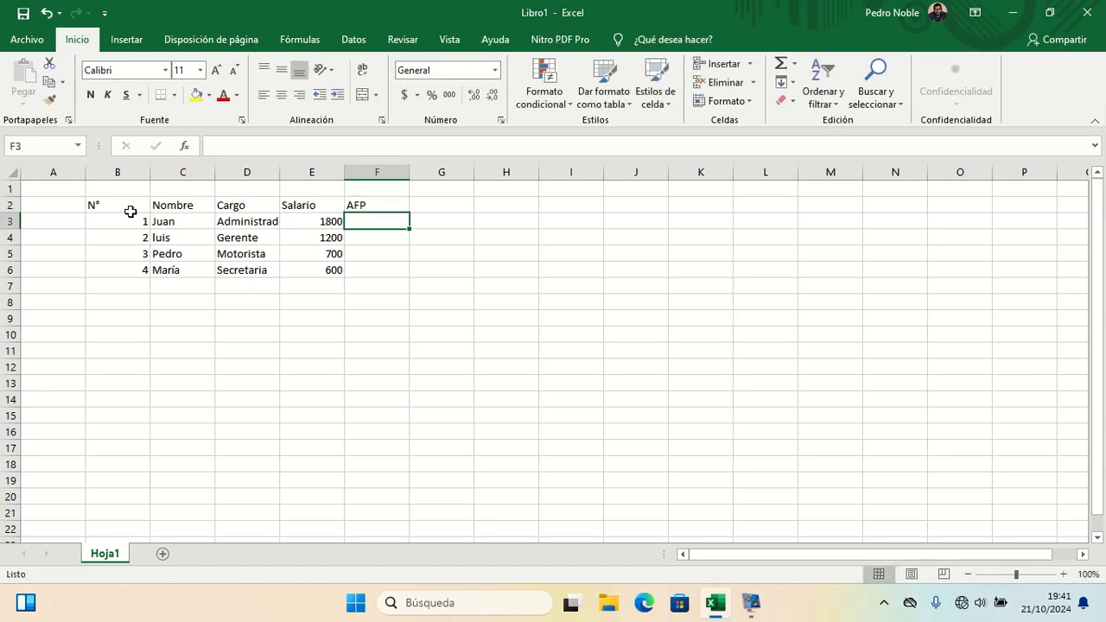
Step: Add the column headers ISSS in G2 and Renta in H2
key("Up")
key("Right")
type("ISSS")
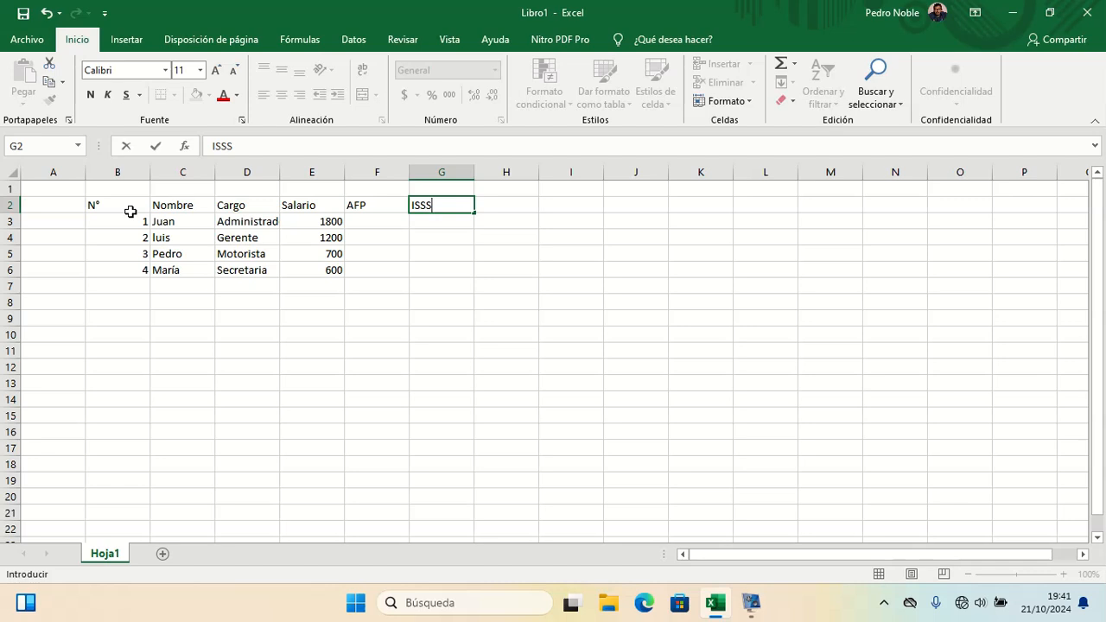
key("Tab")
type("RENTA")
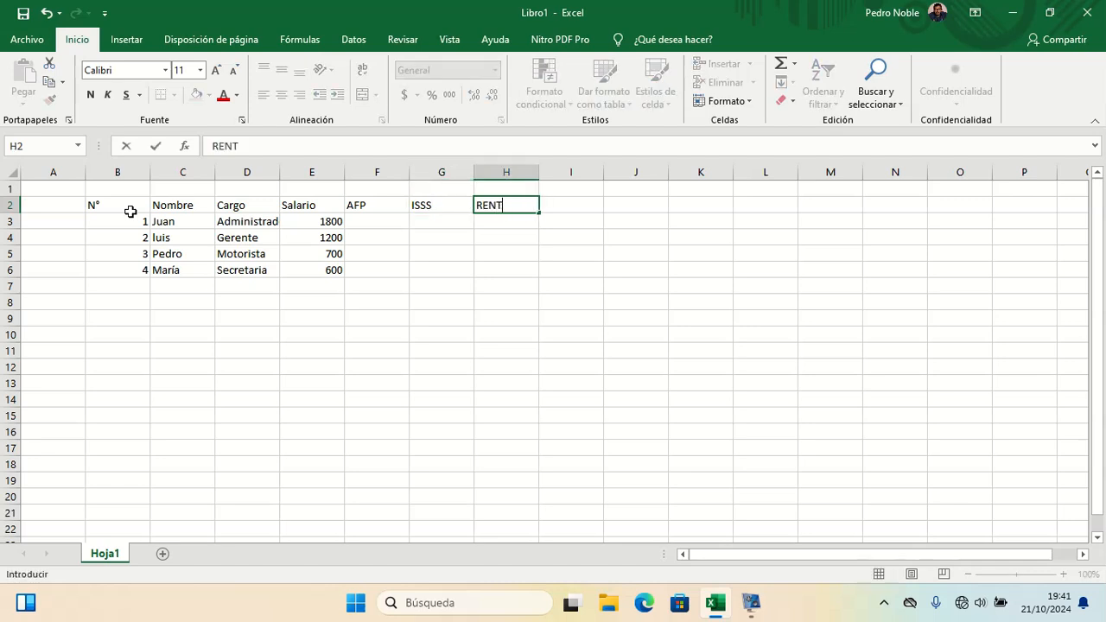
key("BackSpace")
key("BackSpace")
key("BackSpace")
key("BackSpace")
key("BackSpace")
type("Renta")
key("Return")
Step: Add the column header A pagar in cell I2
key("Up")
key("Right")
key("Right")
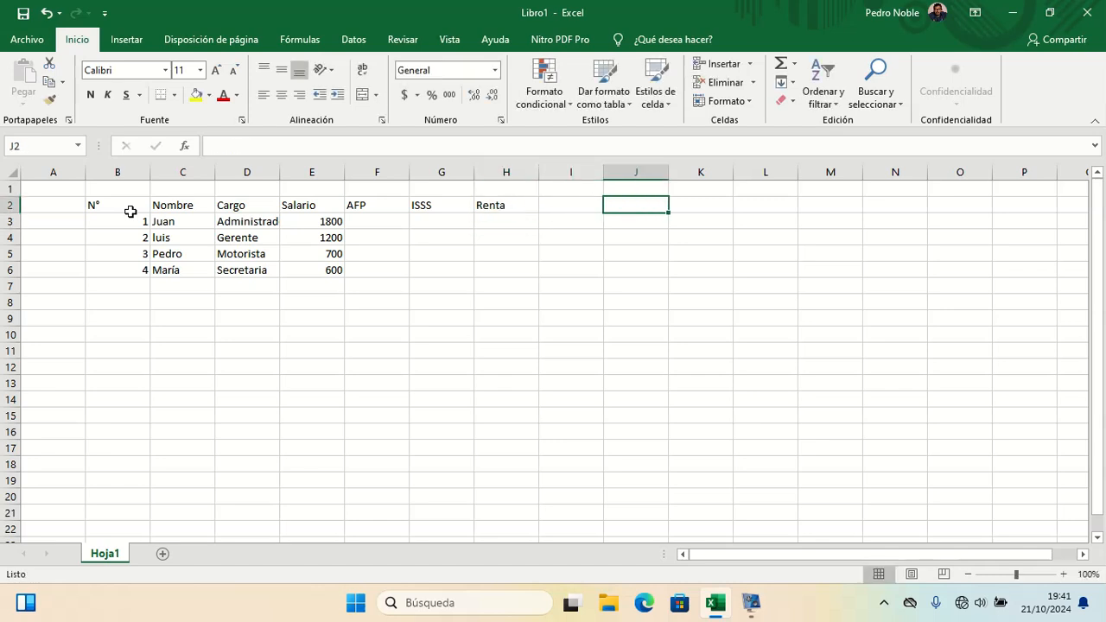
key("Left")
type("A")
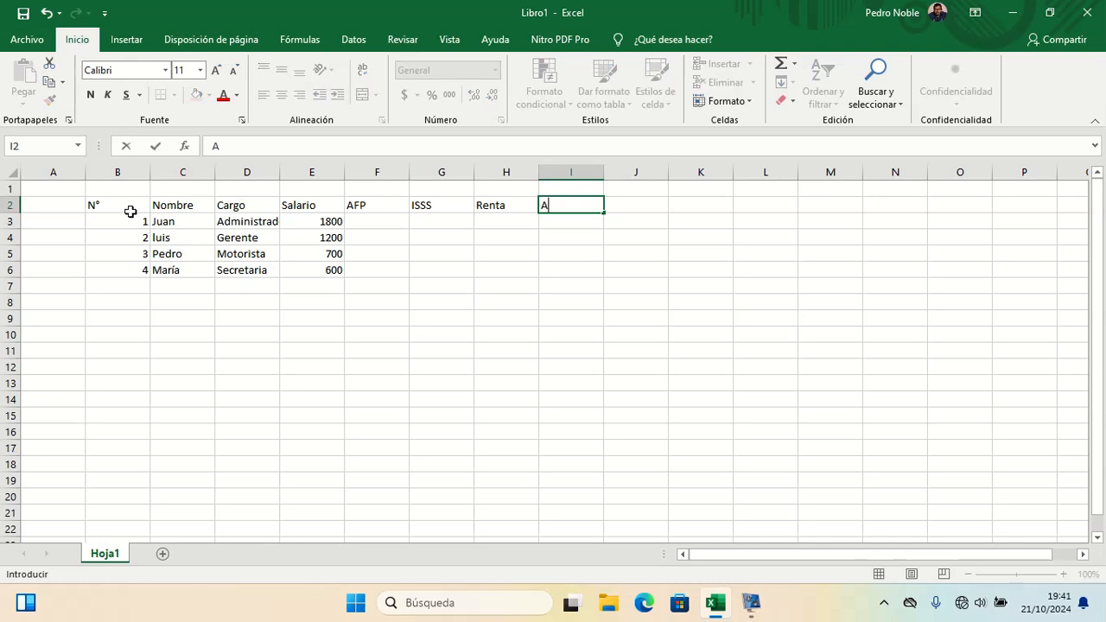
type(" pagar")
key("Return")
Step: Autofit the widths of columns B, C, D and E to their contents
key("Left")
key("Left")
key("Left")
key("Left")
key("Left")
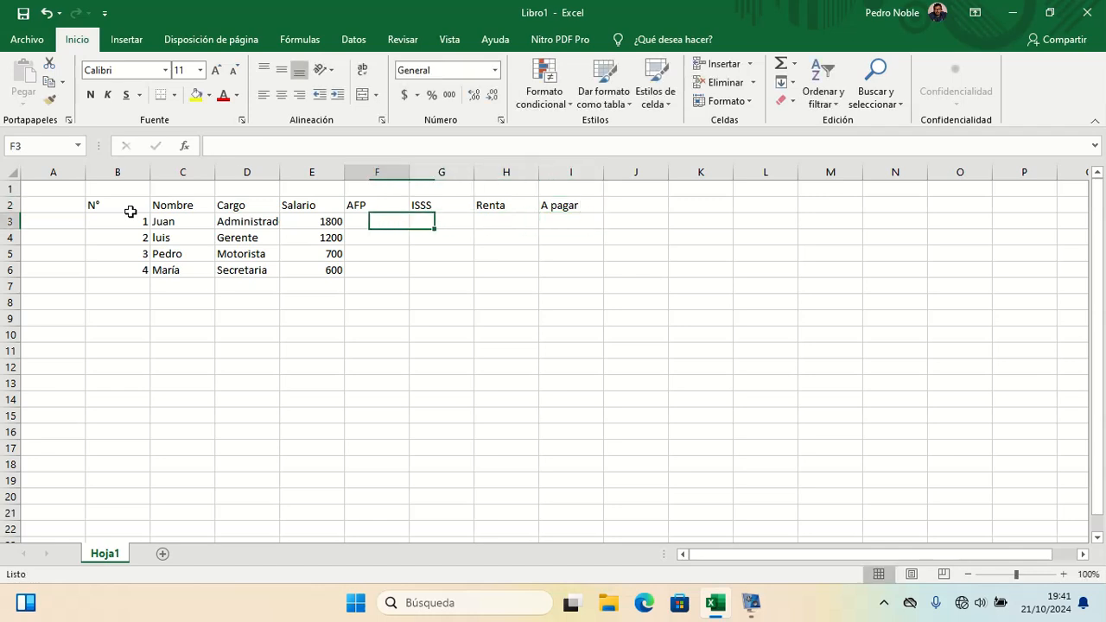
key("Right")
key("Left")
key("Left")
key("Left")
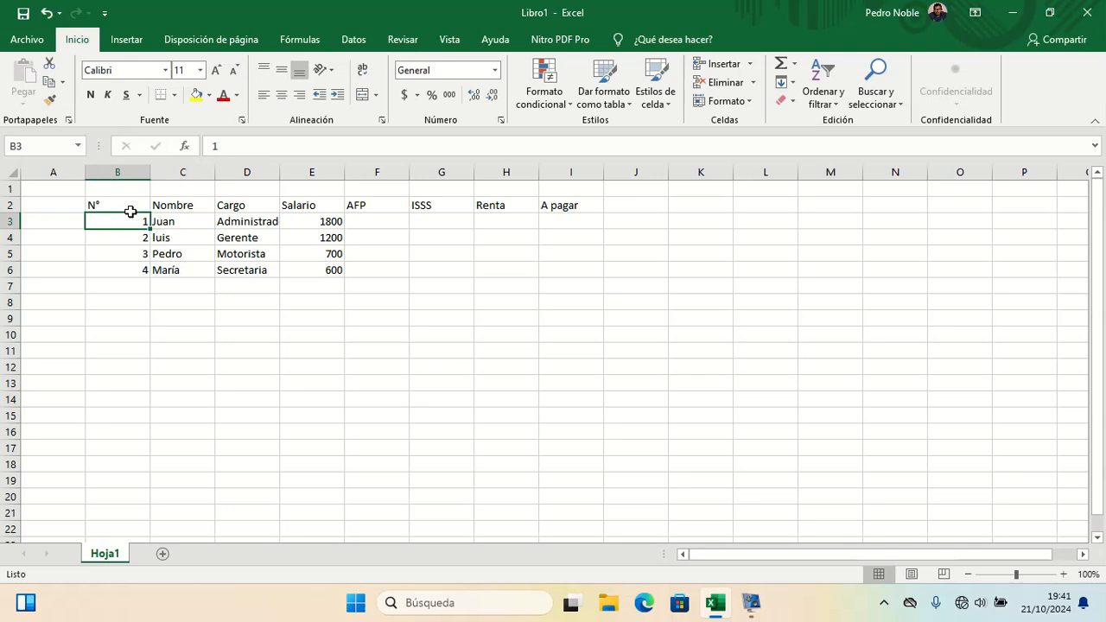
key("Right")
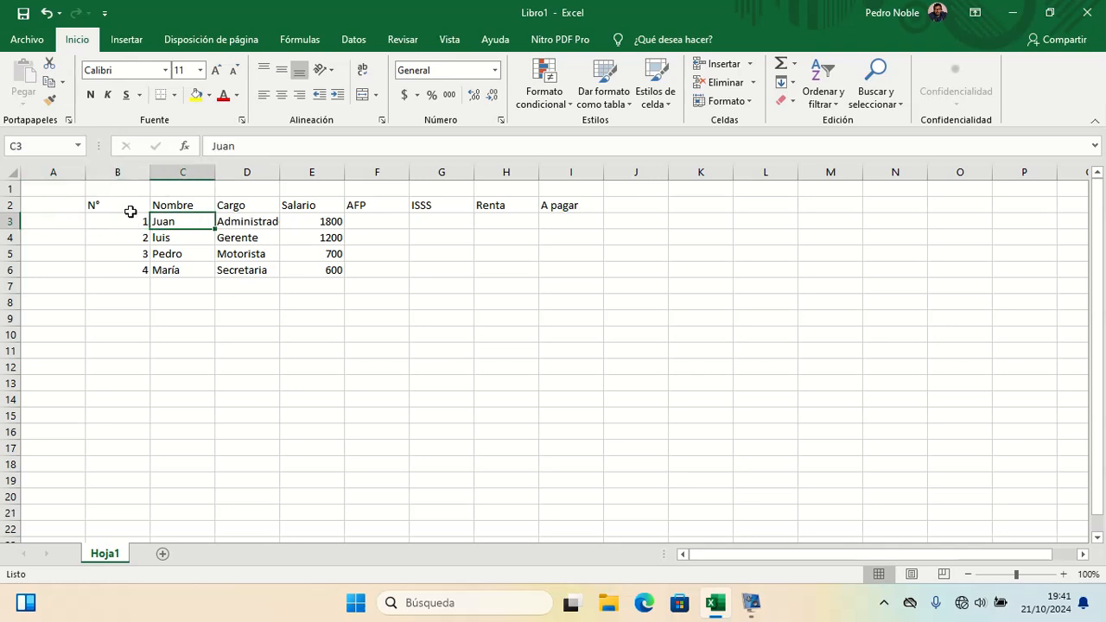
double_click(151, 173)
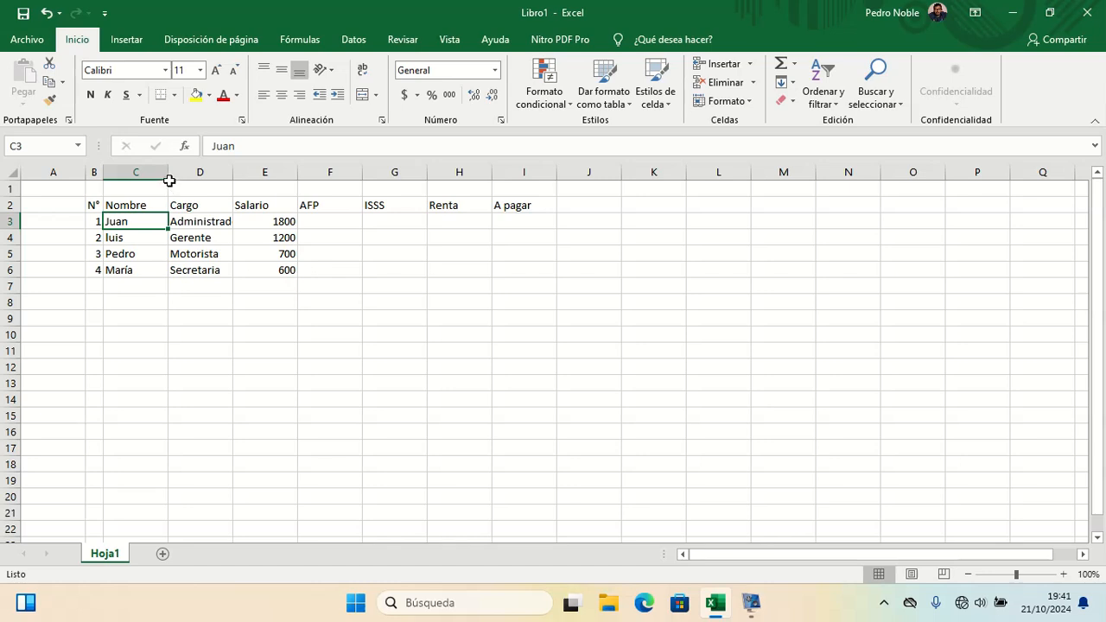
double_click(168, 173)
double_click(215, 176)
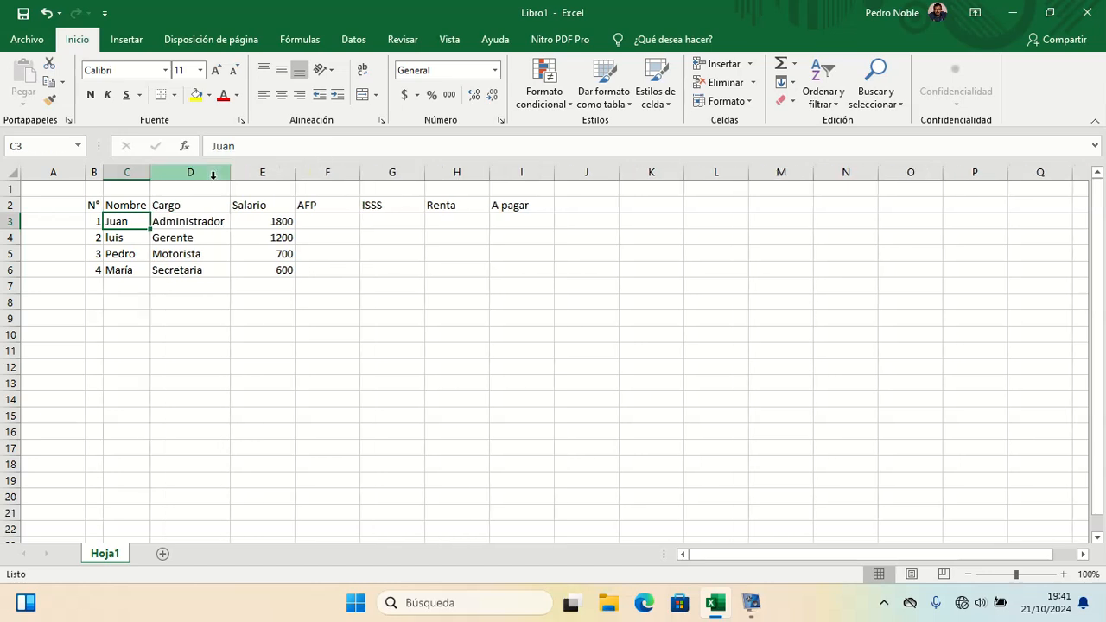
double_click(294, 178)
left_click(330, 175)
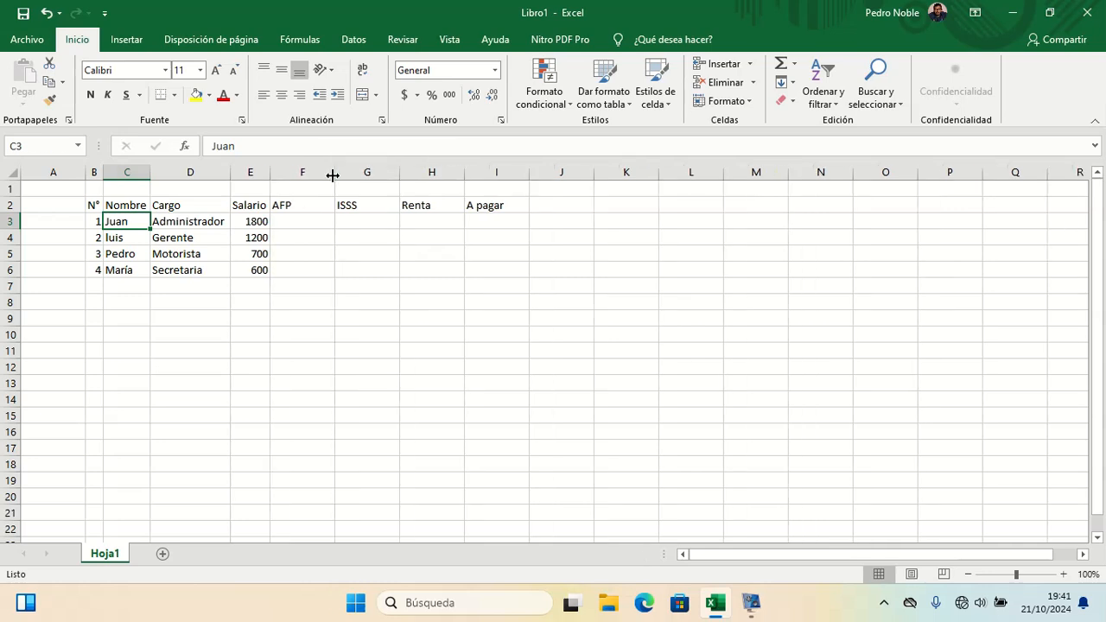
Step: Merge and center F1:H1 above the deduction columns and enter the title Descuentos
left_click_drag(309, 192, 449, 190)
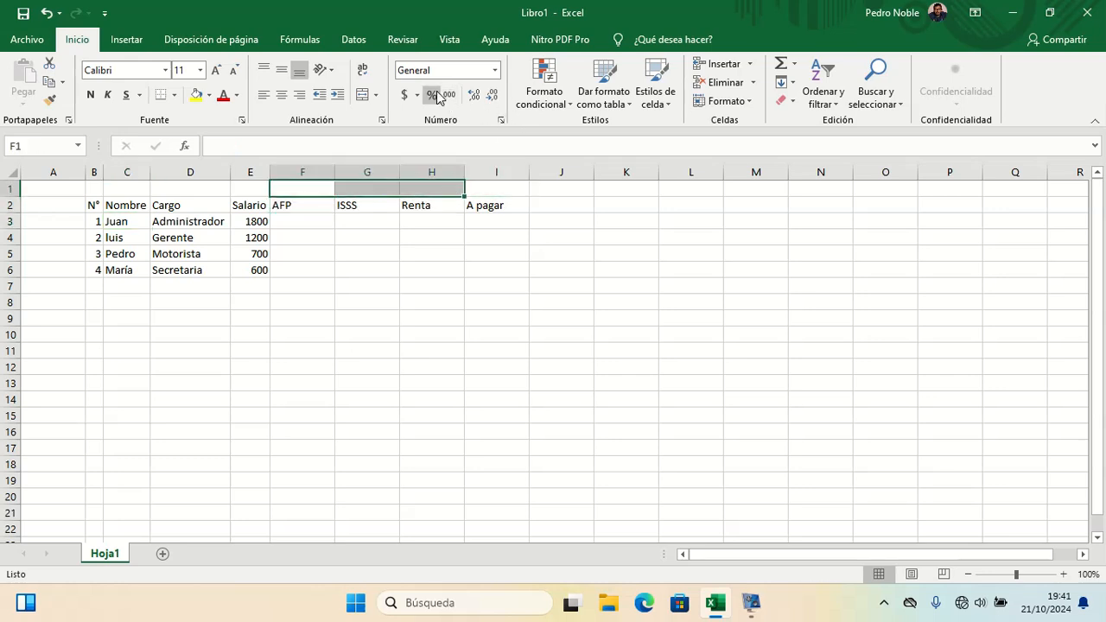
left_click(369, 96)
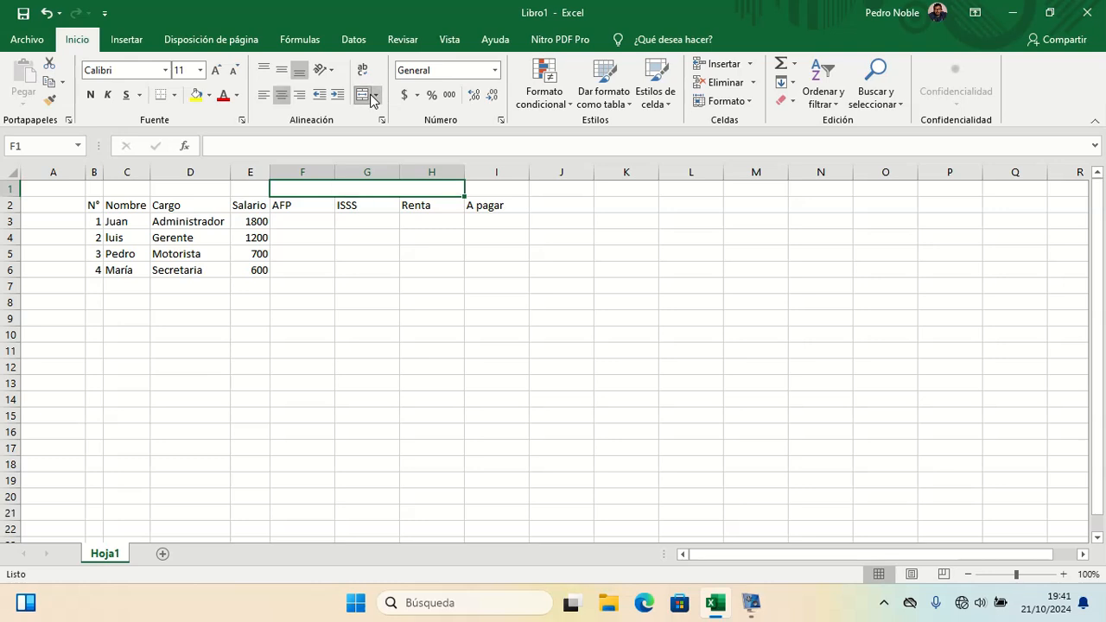
type("Descuen")
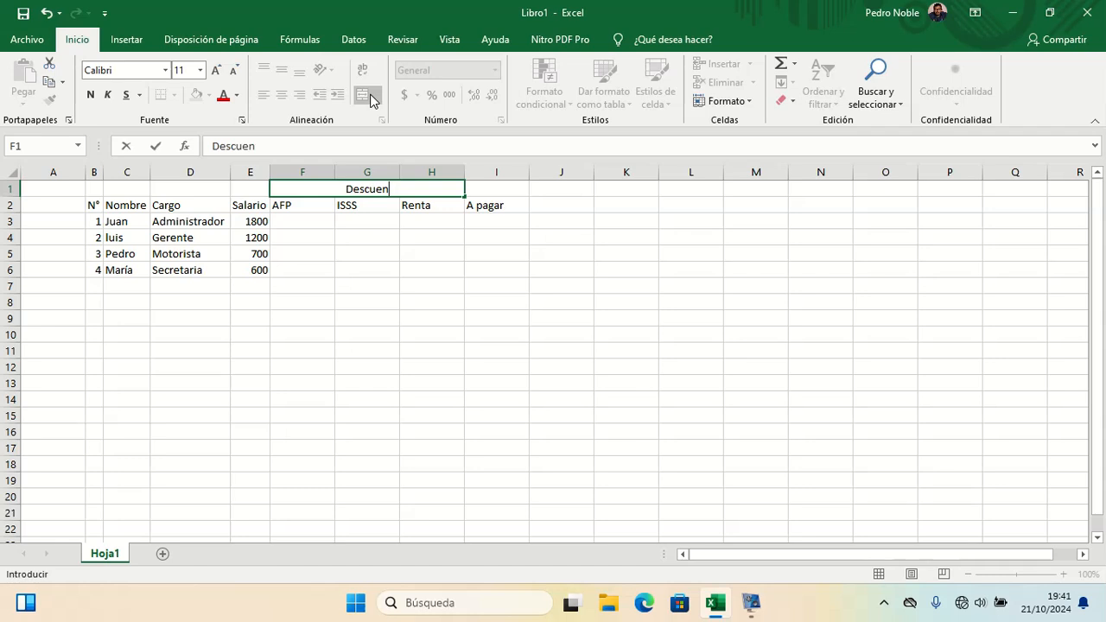
type("tos")
key("Return")
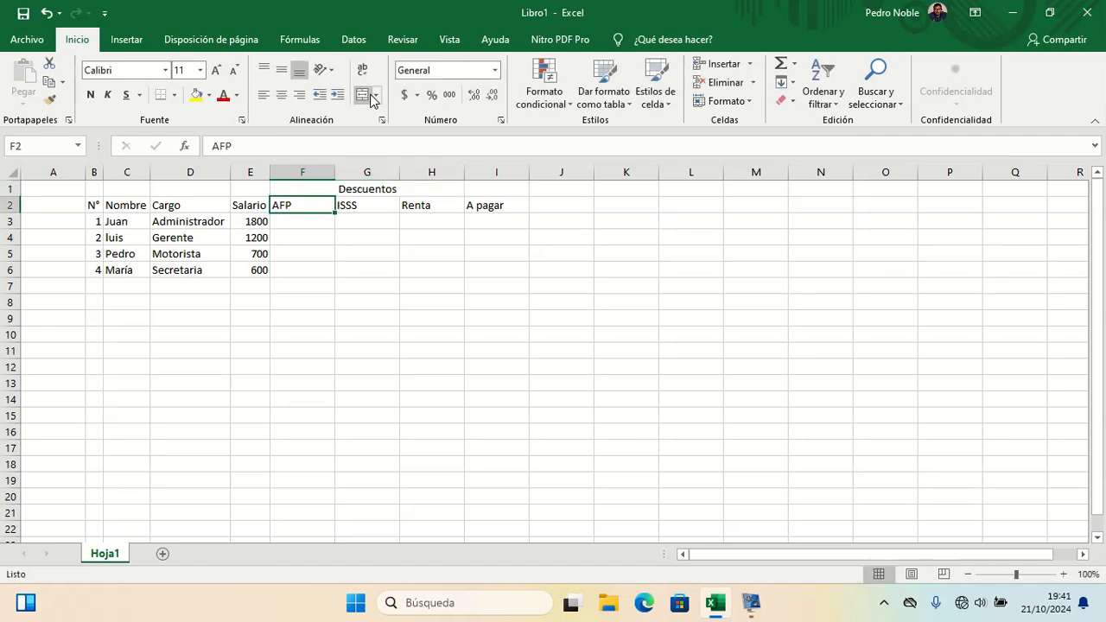
Step: Merge and center cells B1:B2 for the N° header
key("Left")
key("Left")
key("Left")
key("Left")
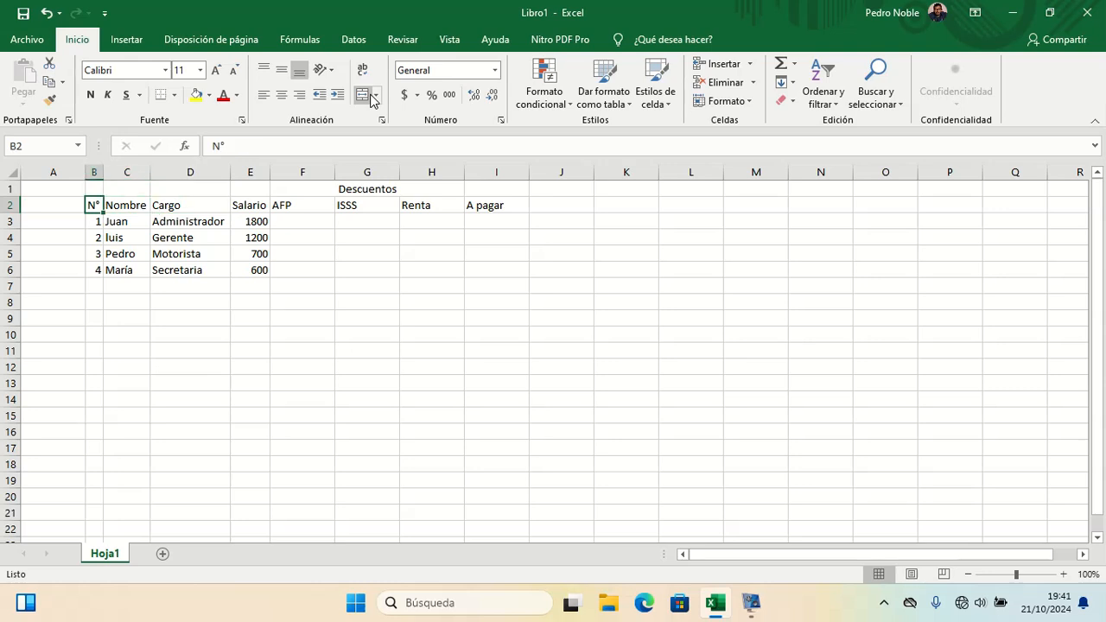
key("shift+Up")
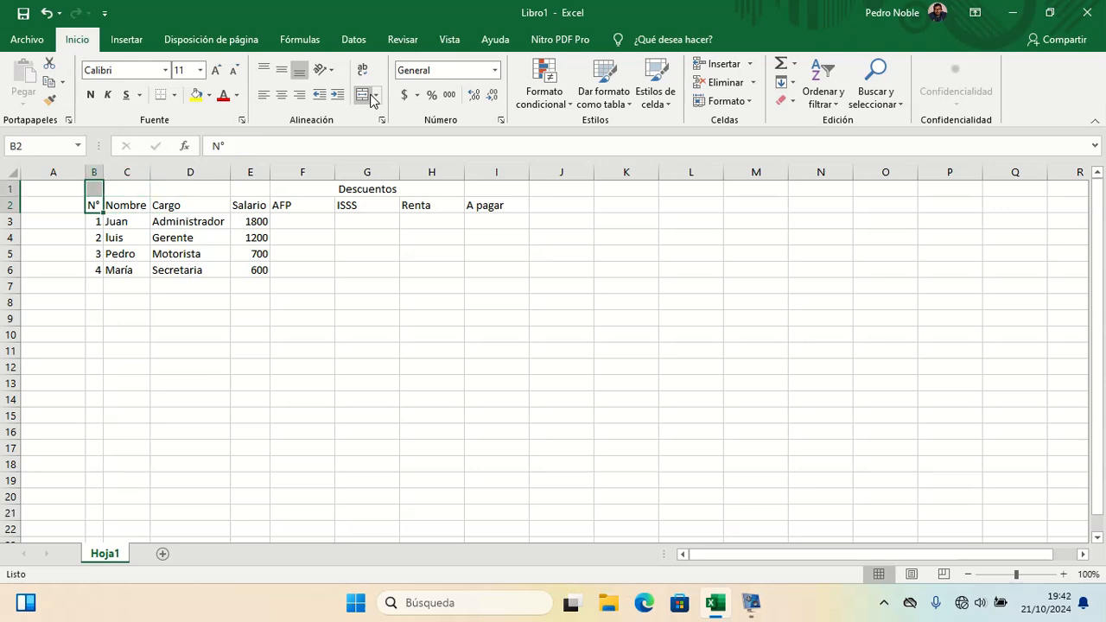
left_click(361, 93)
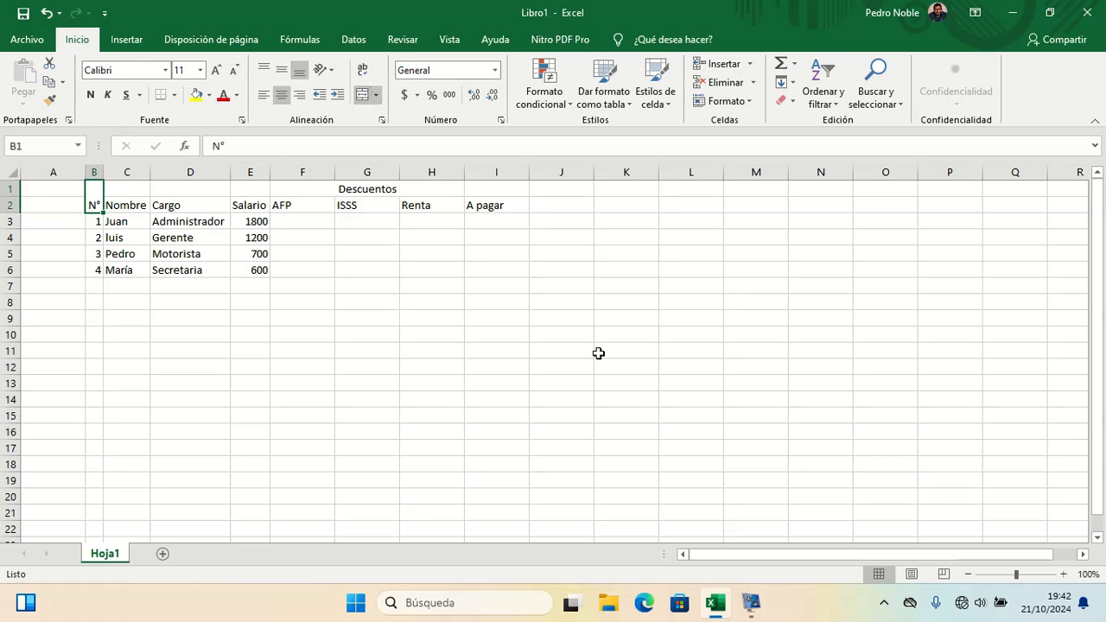
Step: Merge and center cells C1:C2 for the Nombre header
left_click(1064, 575)
left_click(1064, 574)
left_click(1063, 575)
left_click(1063, 575)
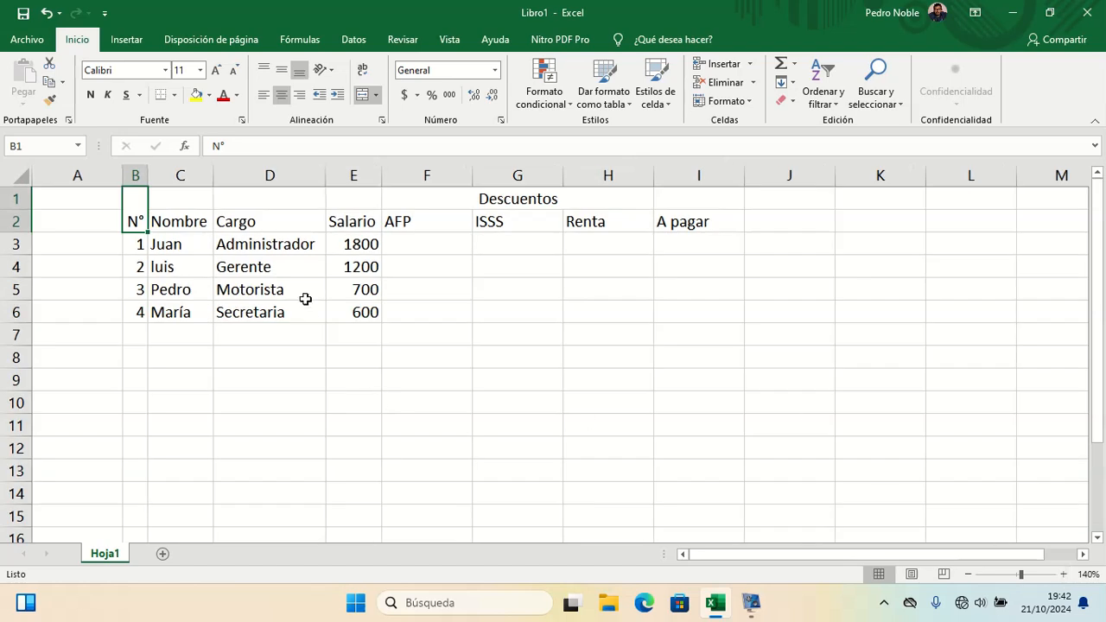
key("Right")
key("shift+Down")
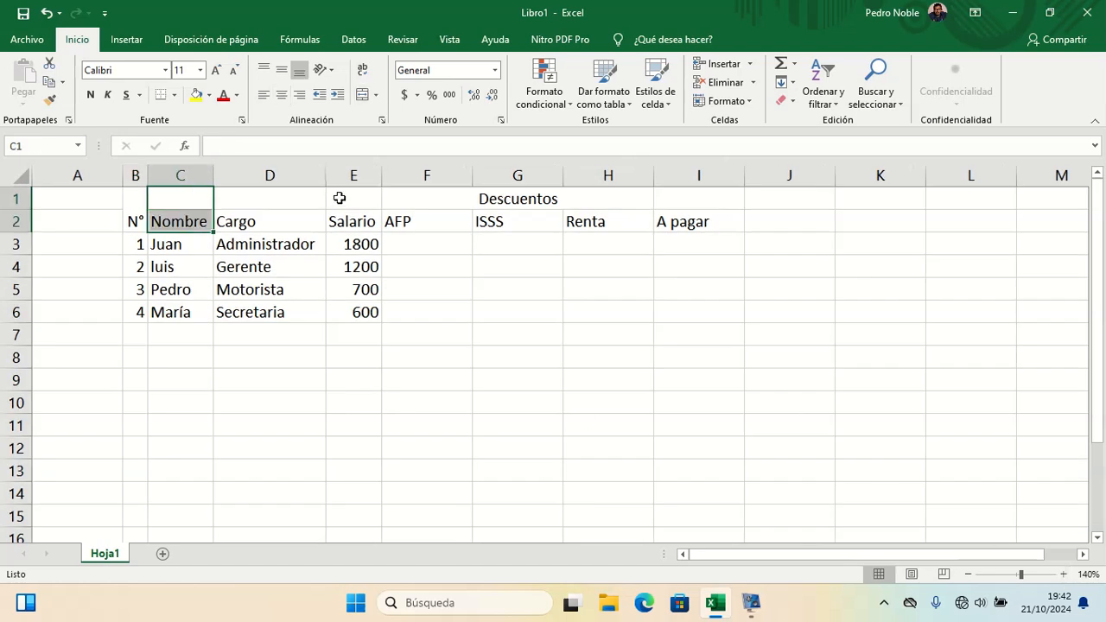
left_click(361, 95)
Step: Merge and center D1:D2 for Cargo and E1:E2 for Salario
left_click(303, 195)
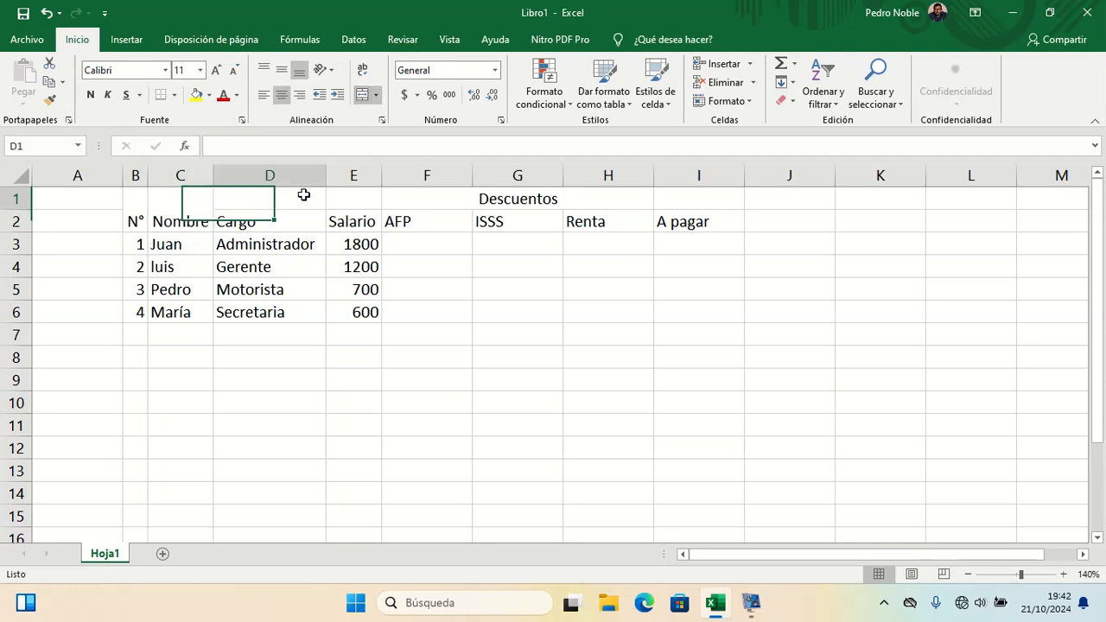
key("shift+Down")
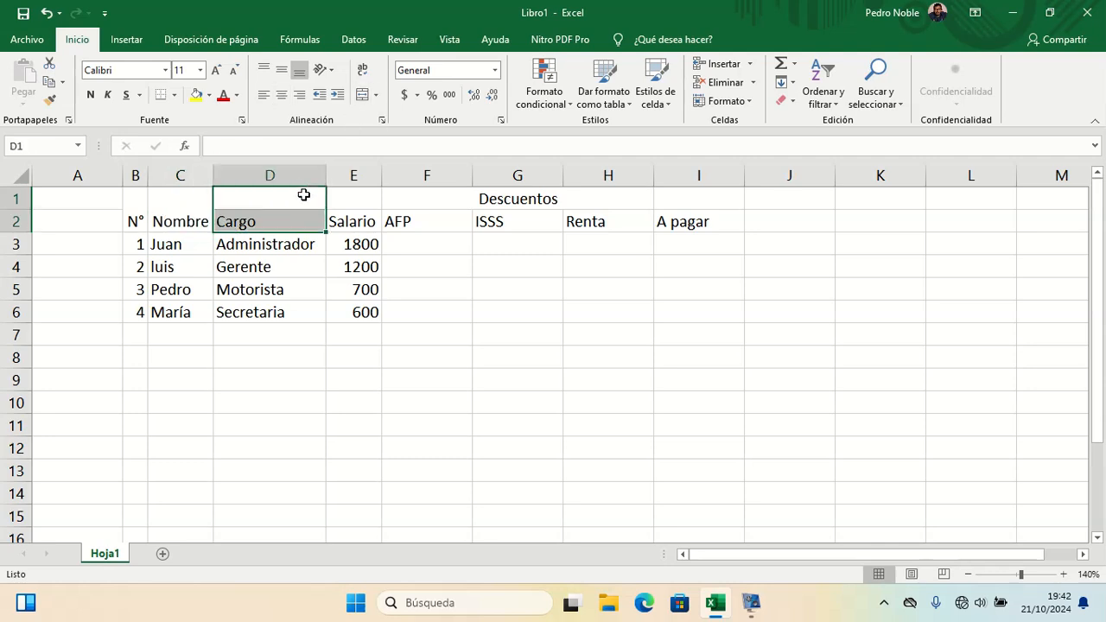
left_click(361, 95)
left_click(358, 198)
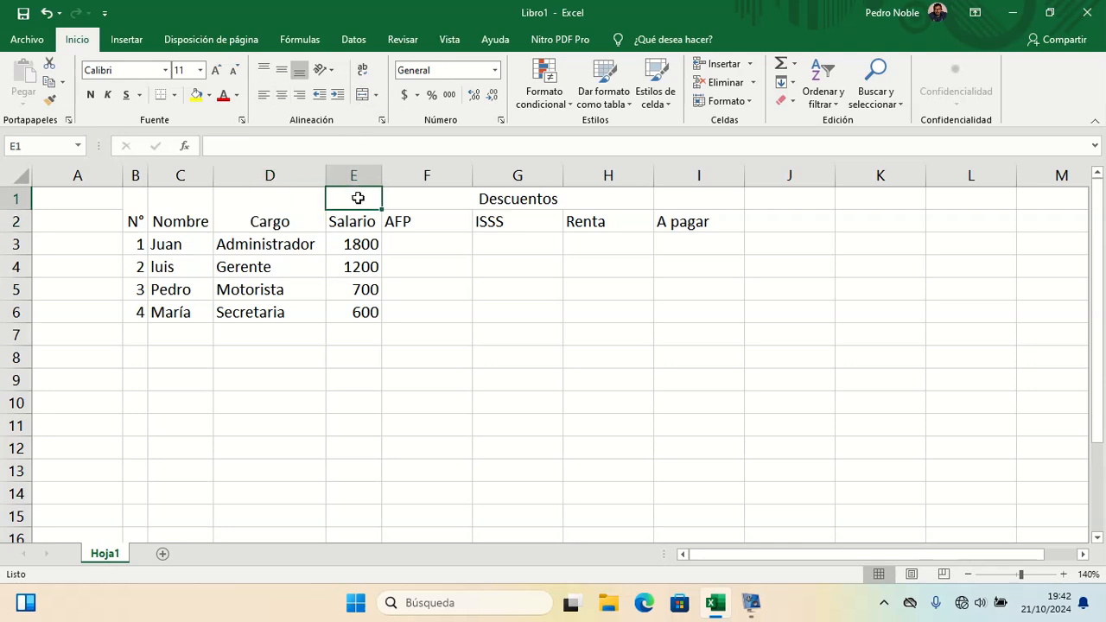
key("shift+Down")
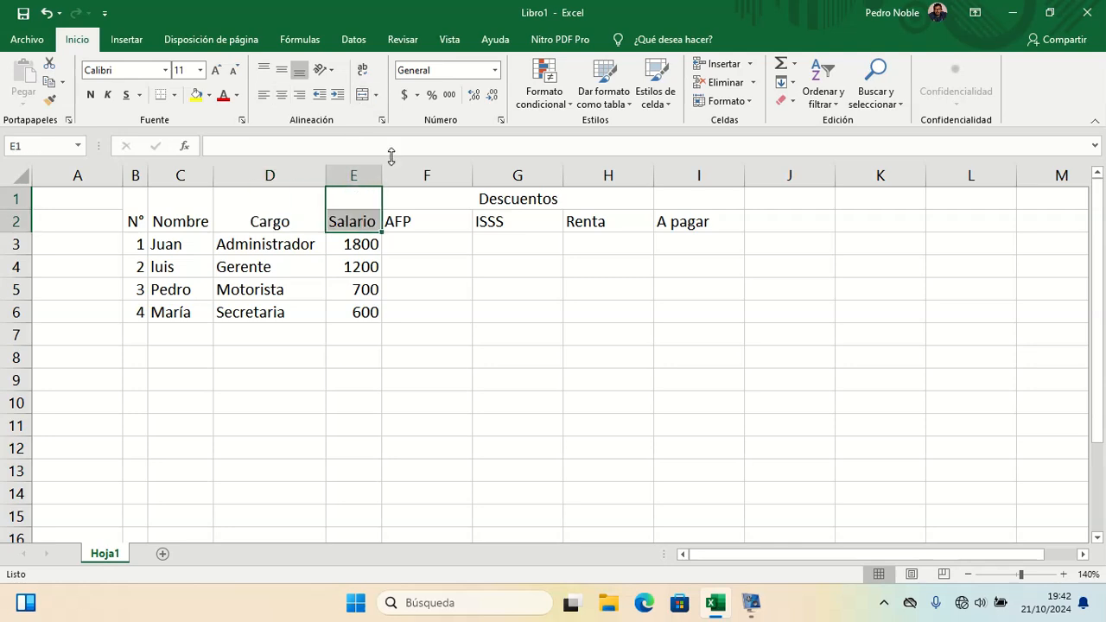
left_click(361, 95)
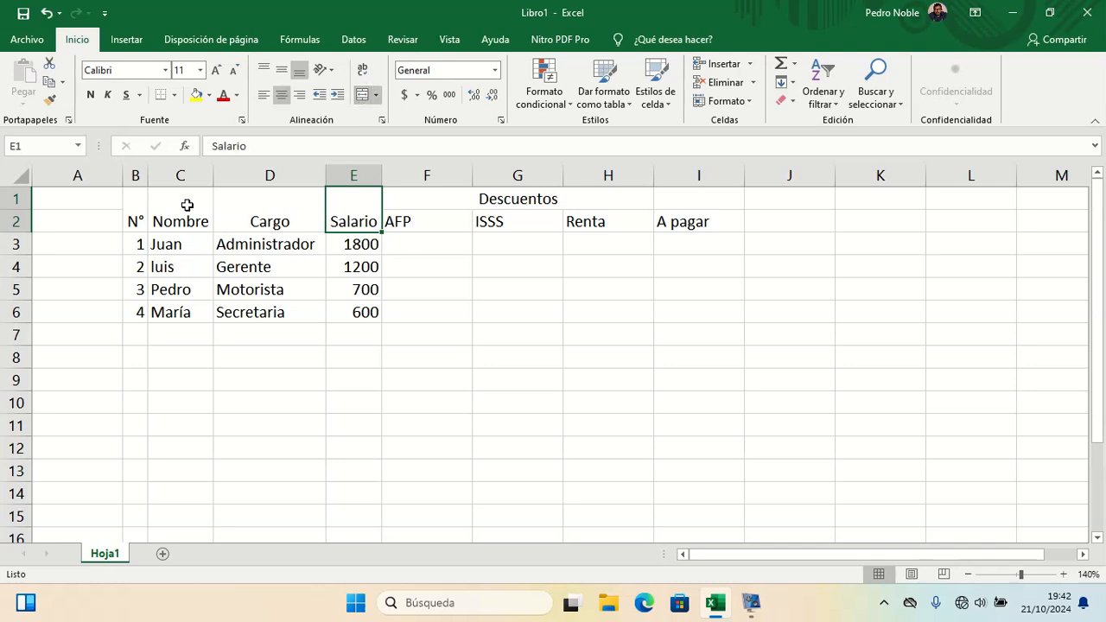
Step: Apply outline and inside borders to the whole table range B1:I6 through Format Cells
mouse_move(142, 210)
left_mouse_down()
mouse_move(182, 284)
mouse_move(301, 291)
mouse_move(516, 265)
mouse_move(580, 271)
mouse_move(699, 316)
left_mouse_up()
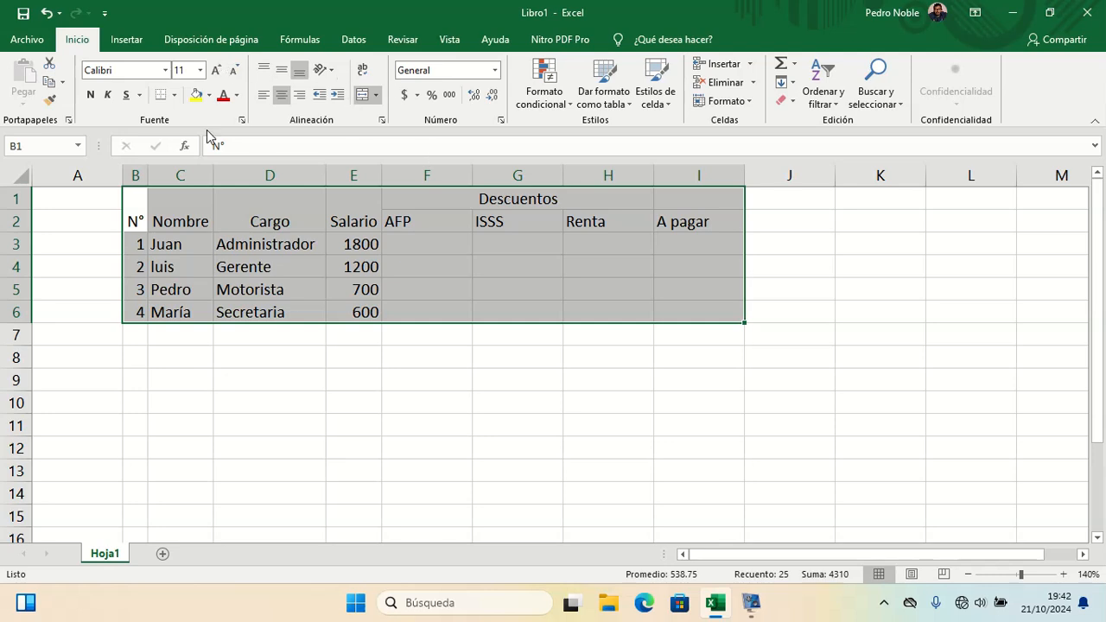
left_click(175, 96)
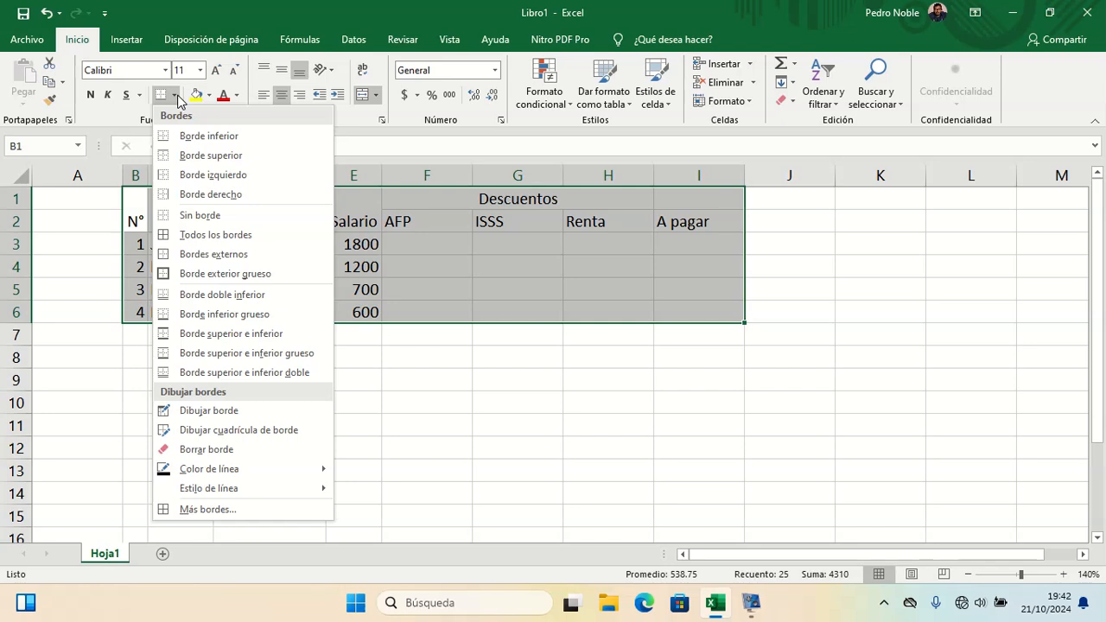
right_click(508, 249)
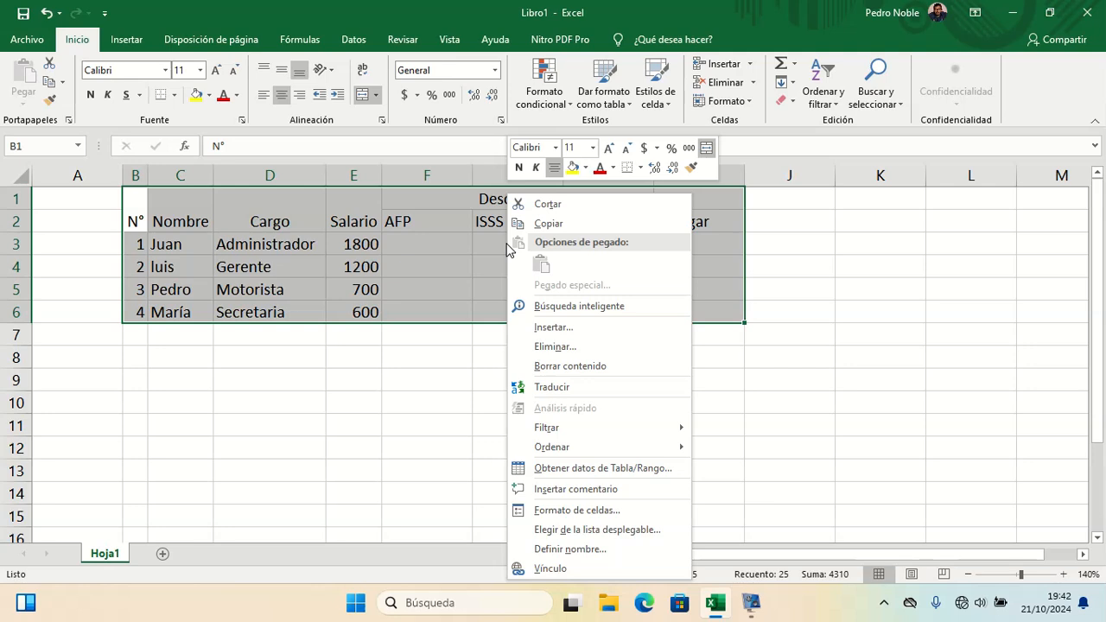
left_click(577, 509)
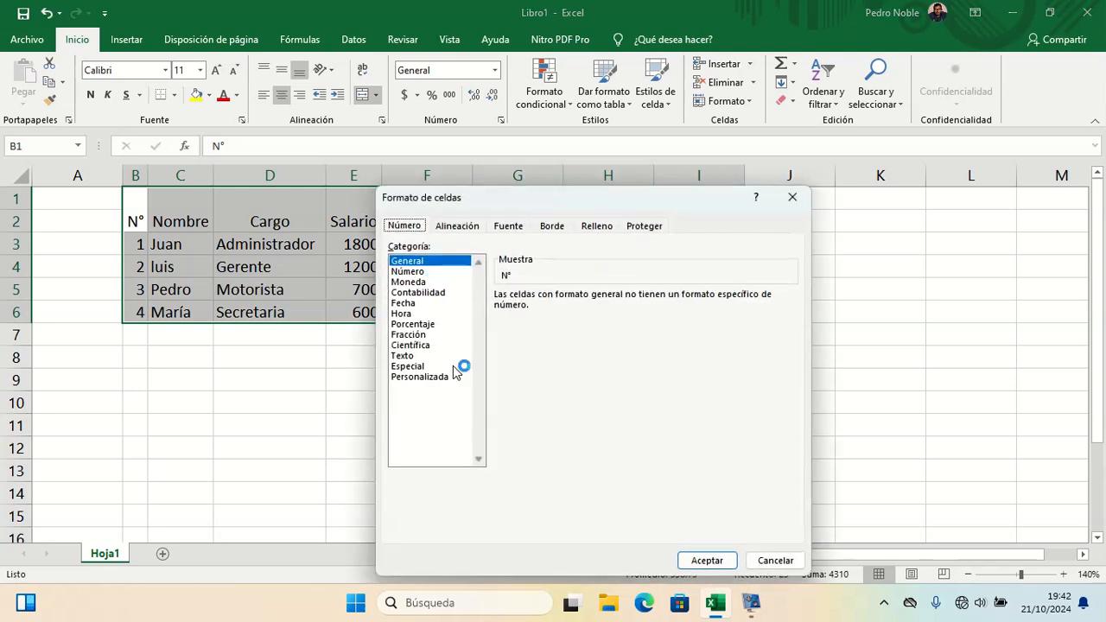
left_click(550, 226)
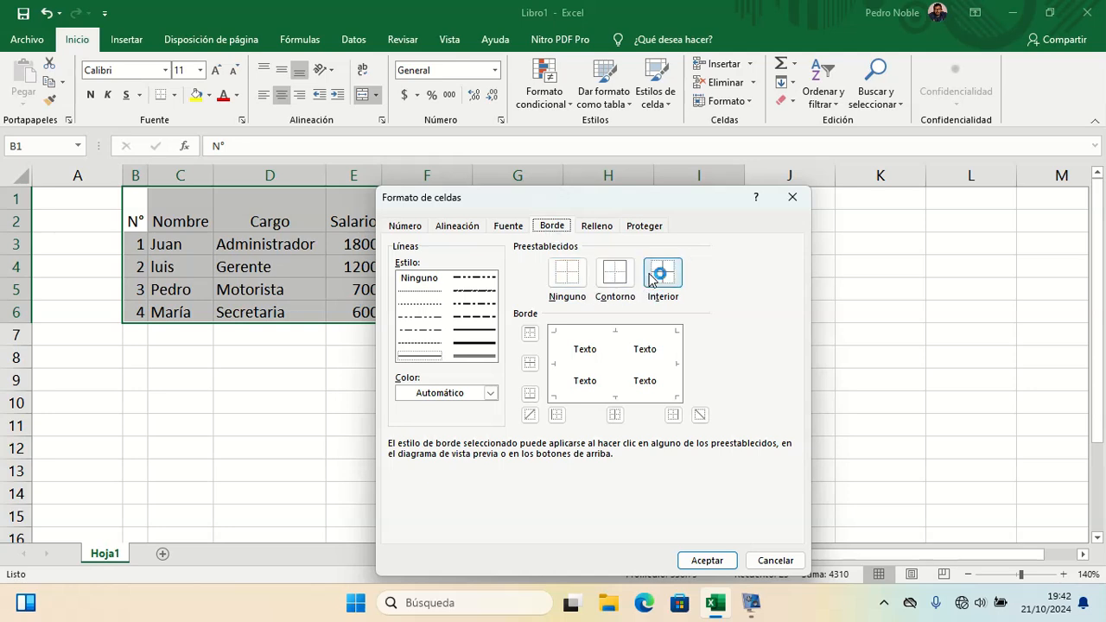
left_click(616, 276)
left_click(673, 290)
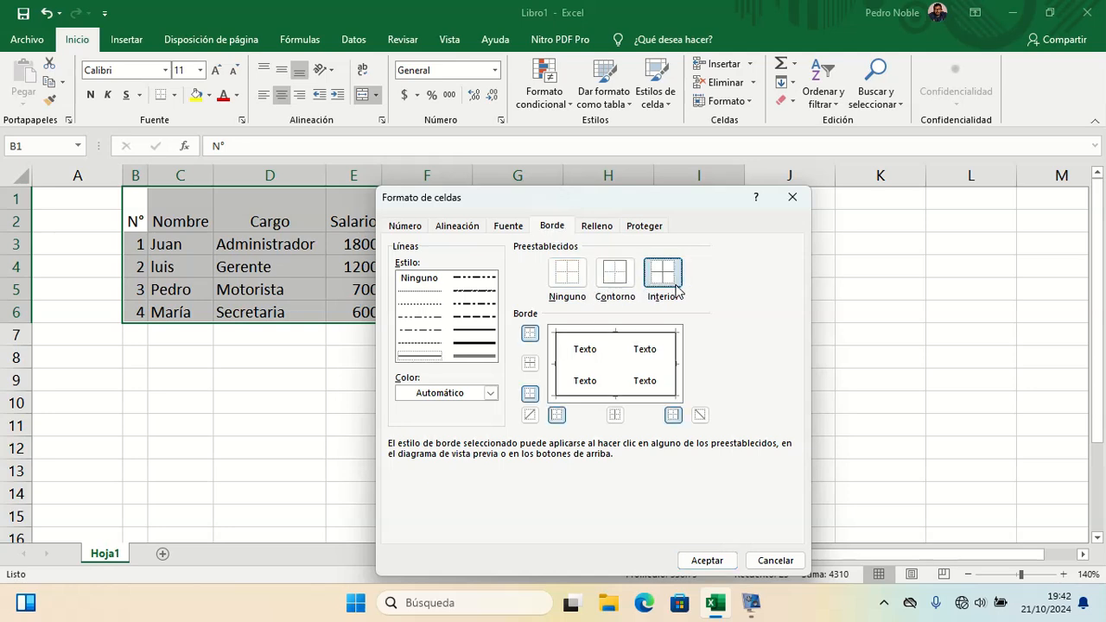
left_click(706, 560)
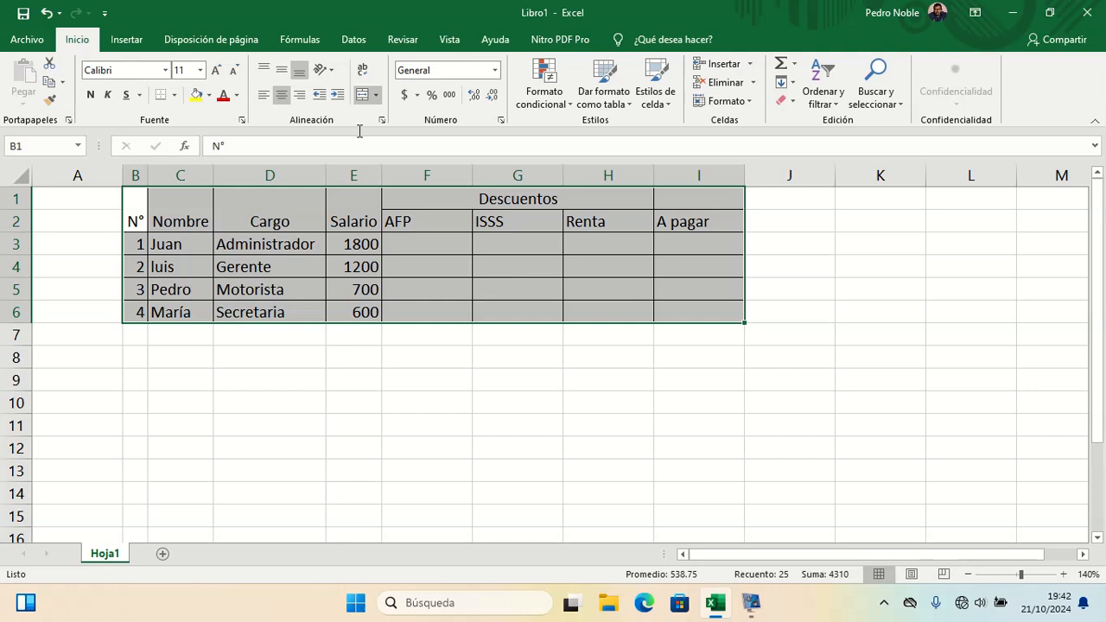
Step: Center the table's contents horizontally and vertically
left_click(281, 96)
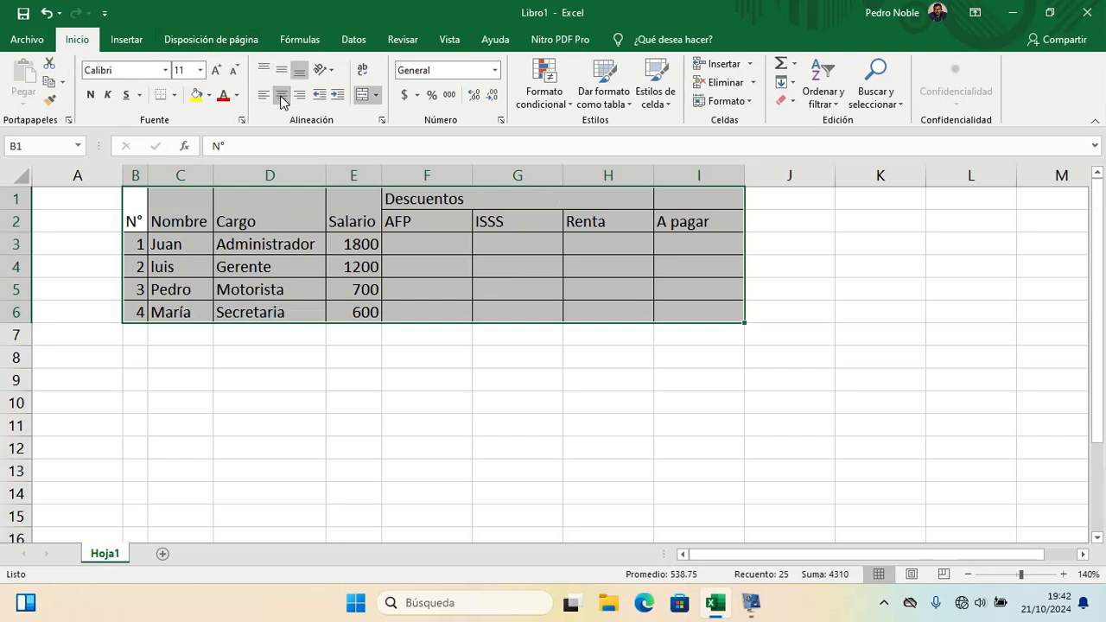
left_click(281, 95)
left_click(283, 72)
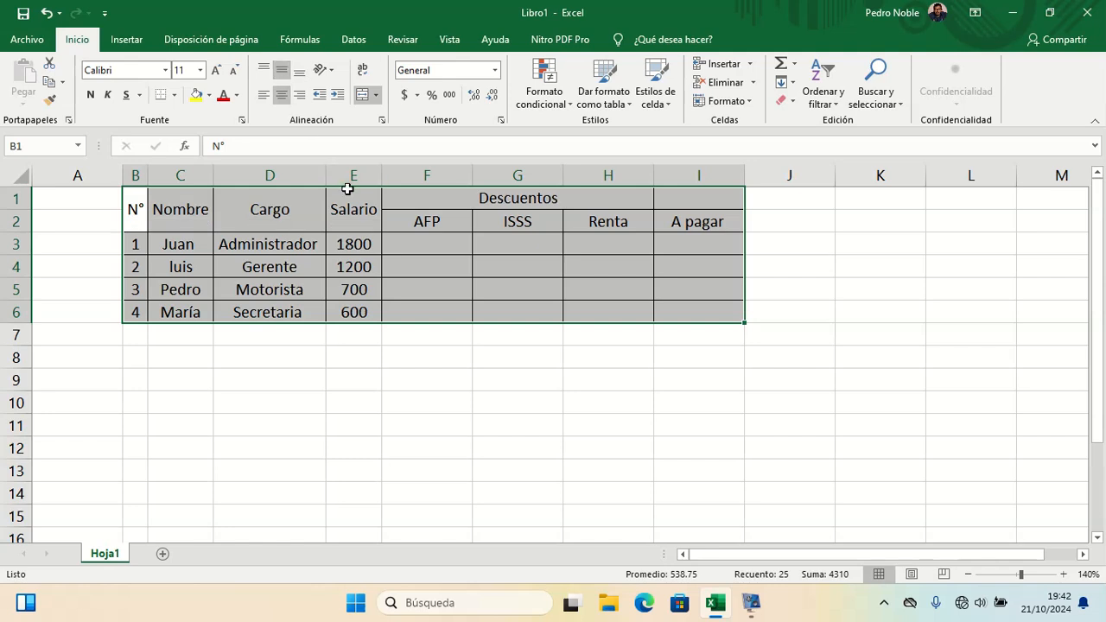
Step: Make the header rows B1:I2 bold and give them a gray fill
left_click(346, 226)
left_click(149, 211)
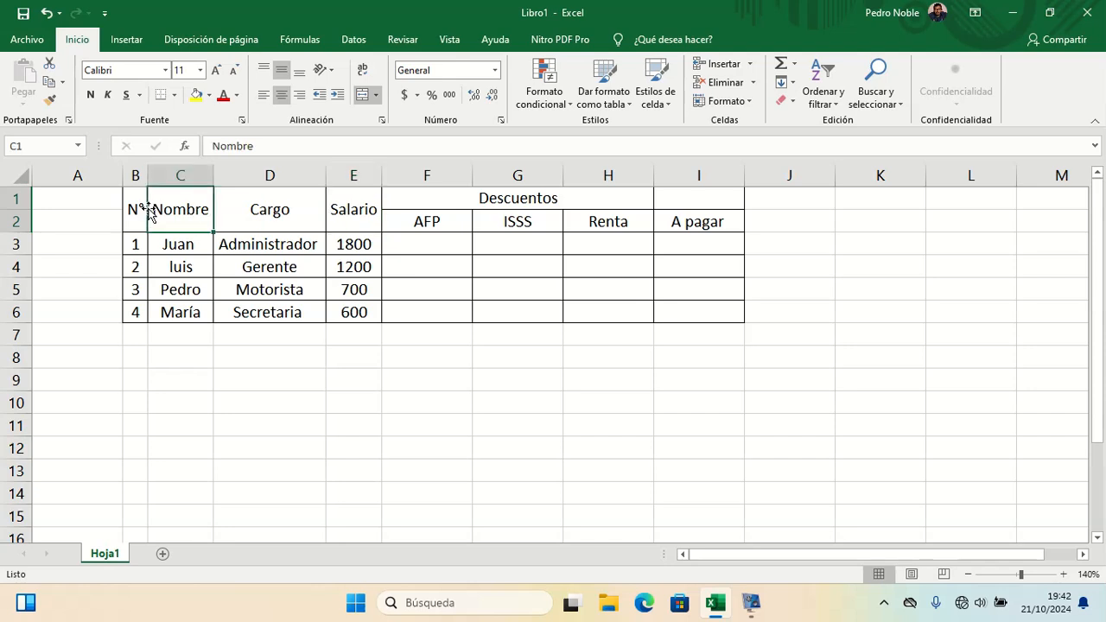
left_click(145, 211)
key("shift+Right")
key("shift+Right")
key("shift+Right")
key("shift+Right")
key("shift+Right")
key("shift+Right")
key("shift+Right")
key("shift+Right")
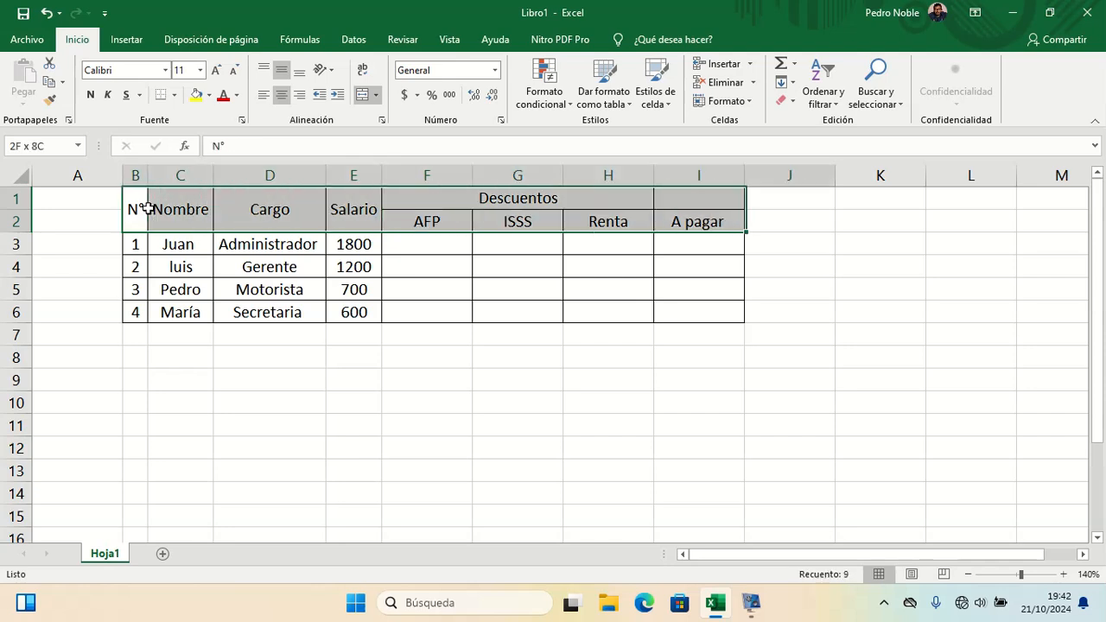
key("shift+Left")
key("ctrl+n")
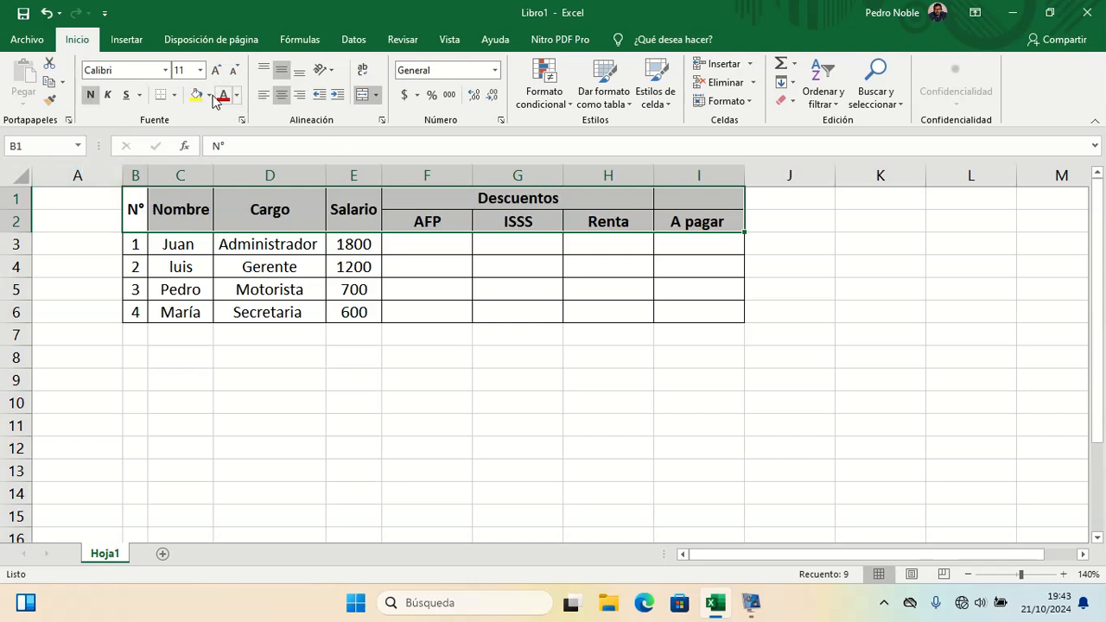
left_click(210, 96)
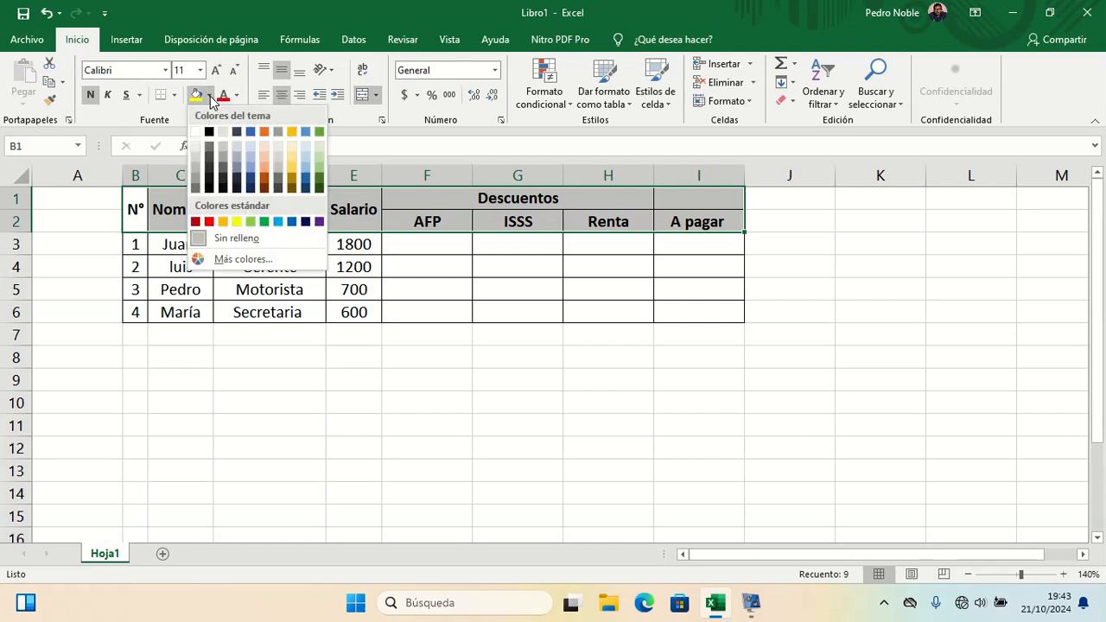
left_click(260, 182)
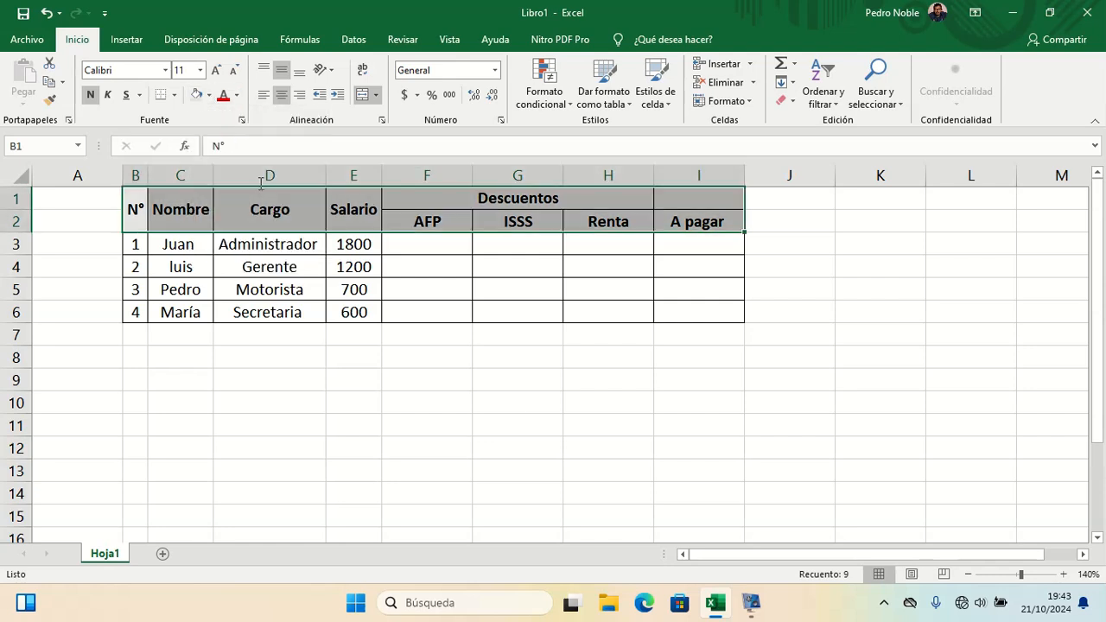
left_click(605, 419)
Step: Enter 0.74 in cell F7 below the AFP column
left_click(446, 356)
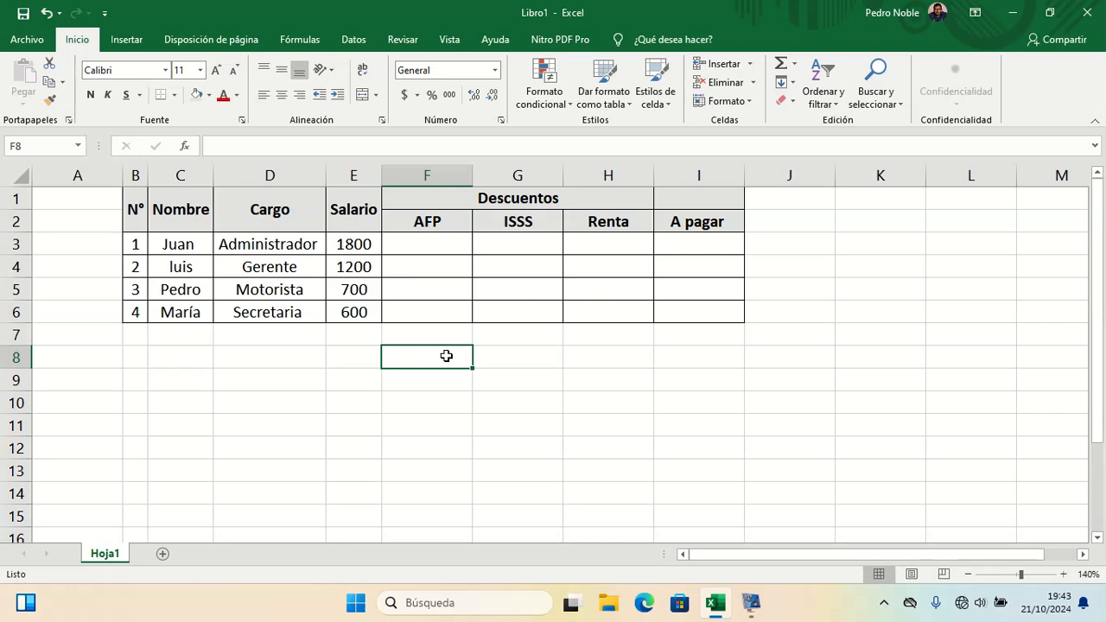
key("Up")
key("Up")
key("Up")
key("Up")
key("Up")
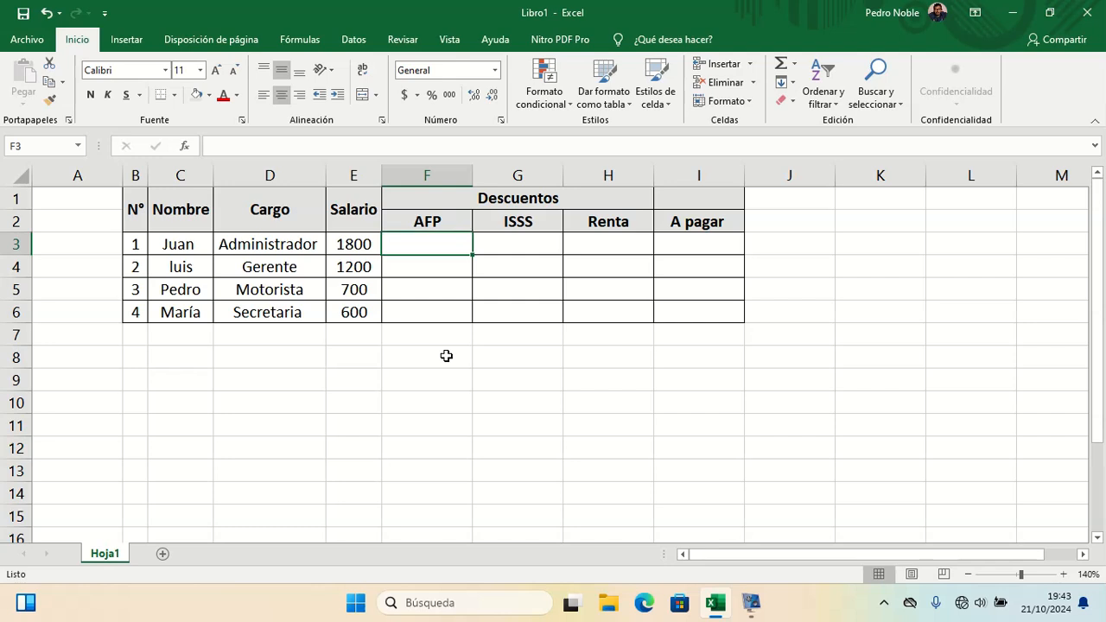
key("Down")
key("Down")
key("Down")
key("Down")
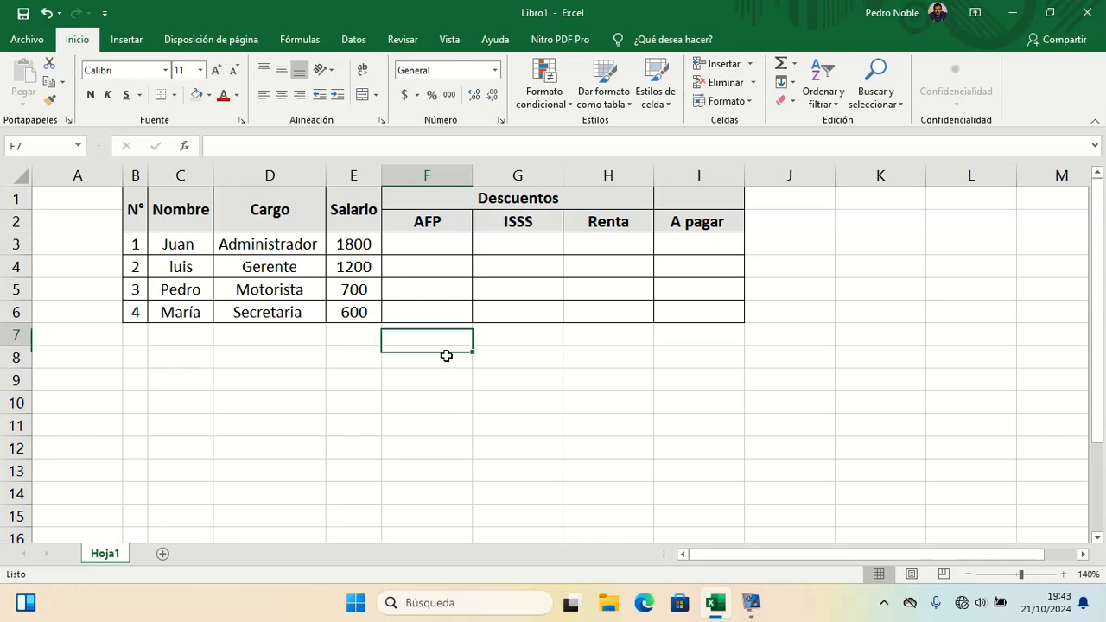
key("Down")
key("Down")
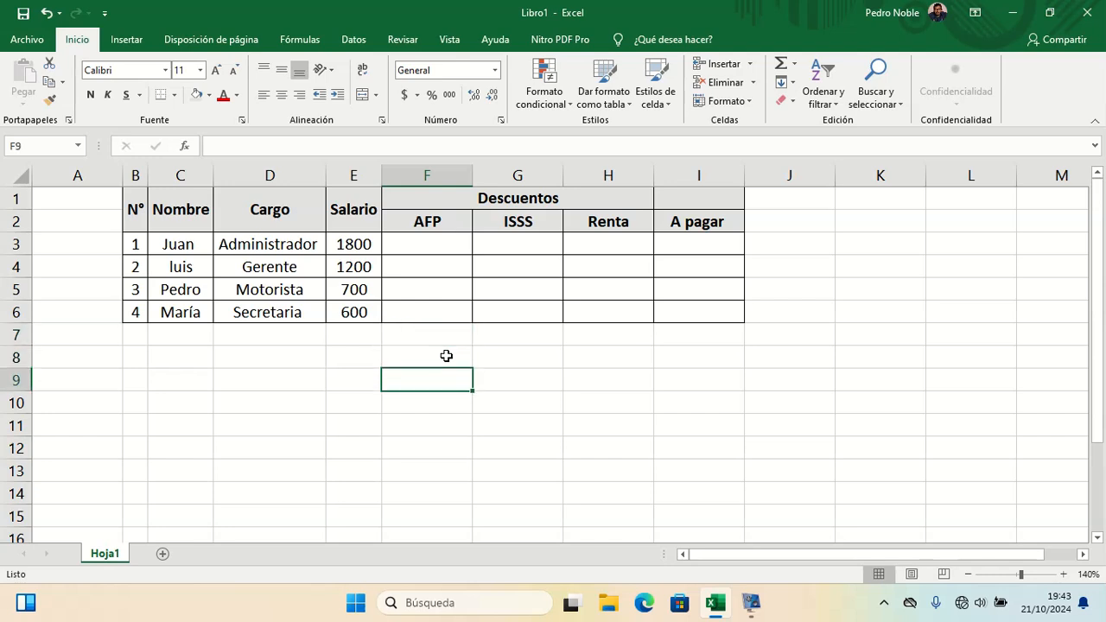
key("Up")
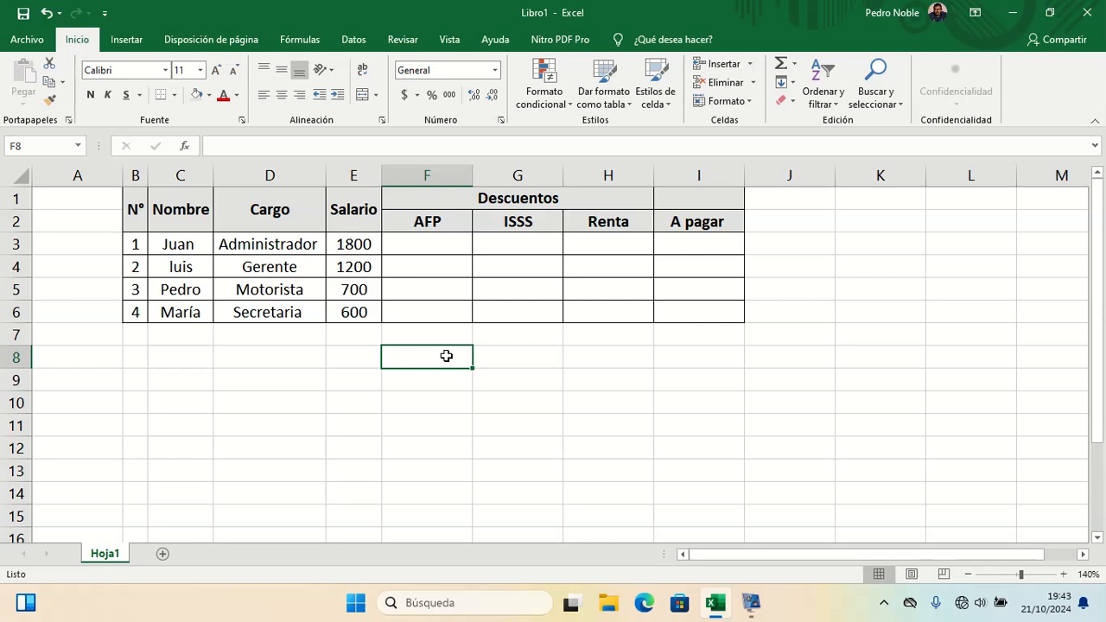
key("Up")
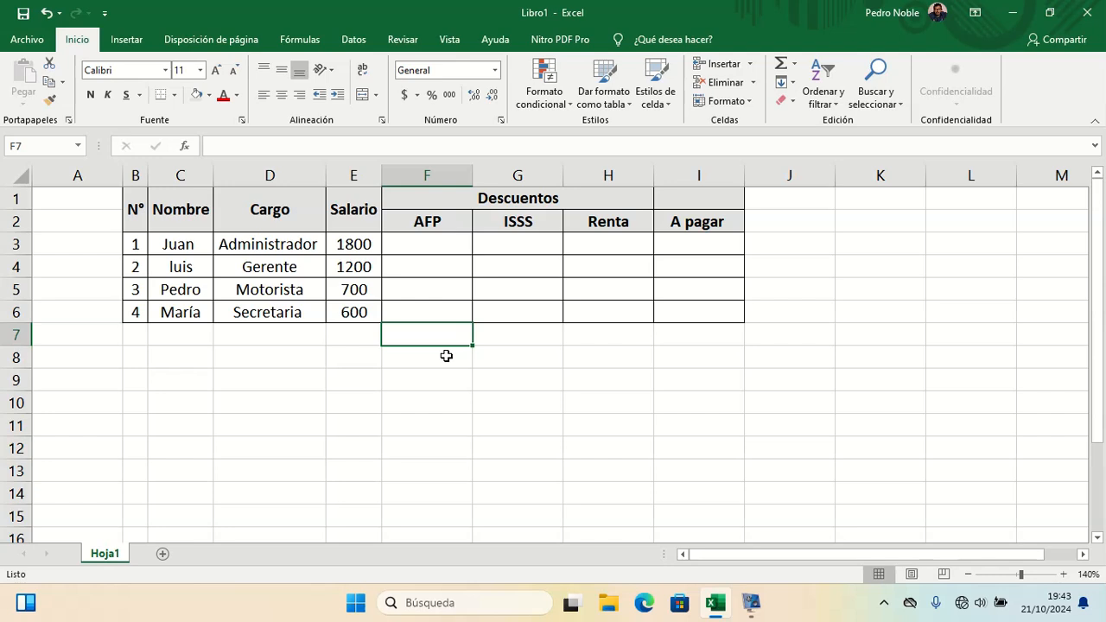
type("0.")
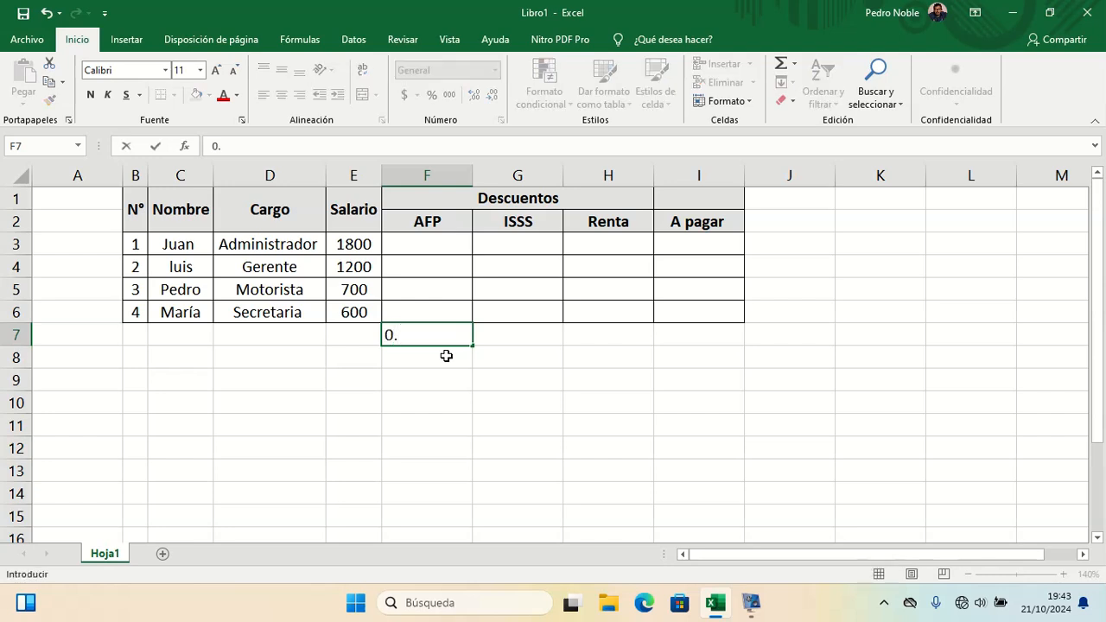
type("74")
key("Return")
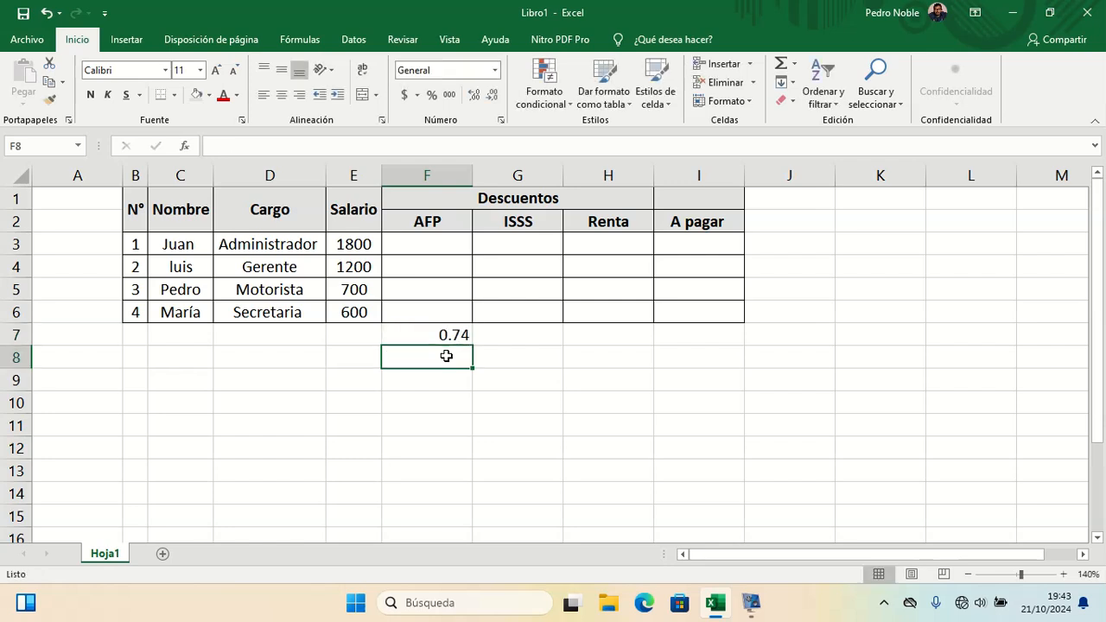
Step: Enter 0.03 in cell G7 below the ISSS column
key("Up")
key("Right")
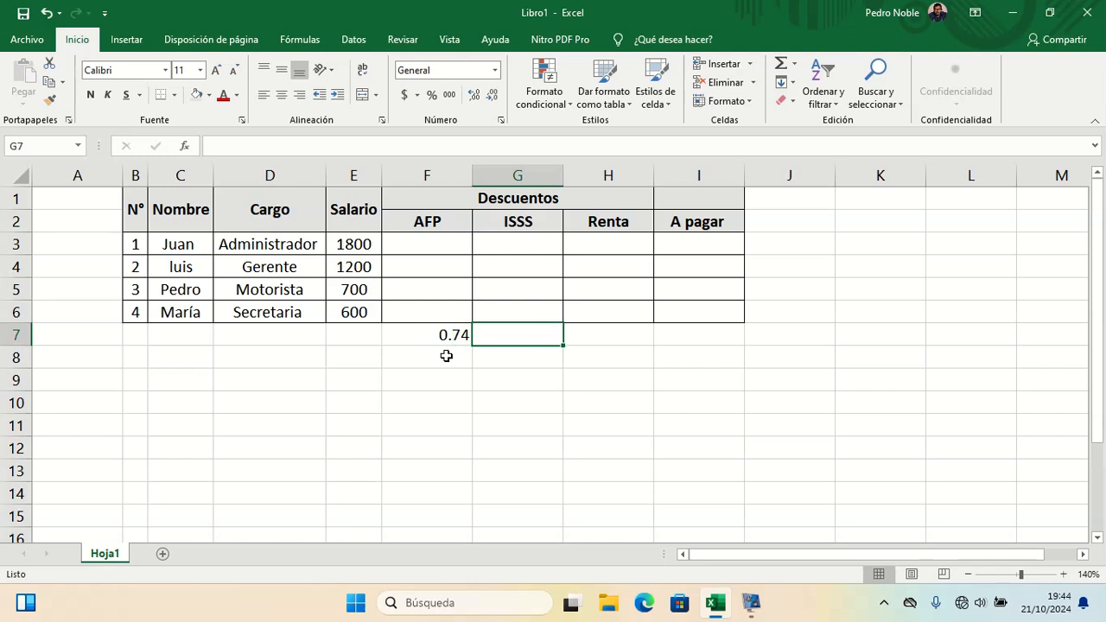
type("0.0")
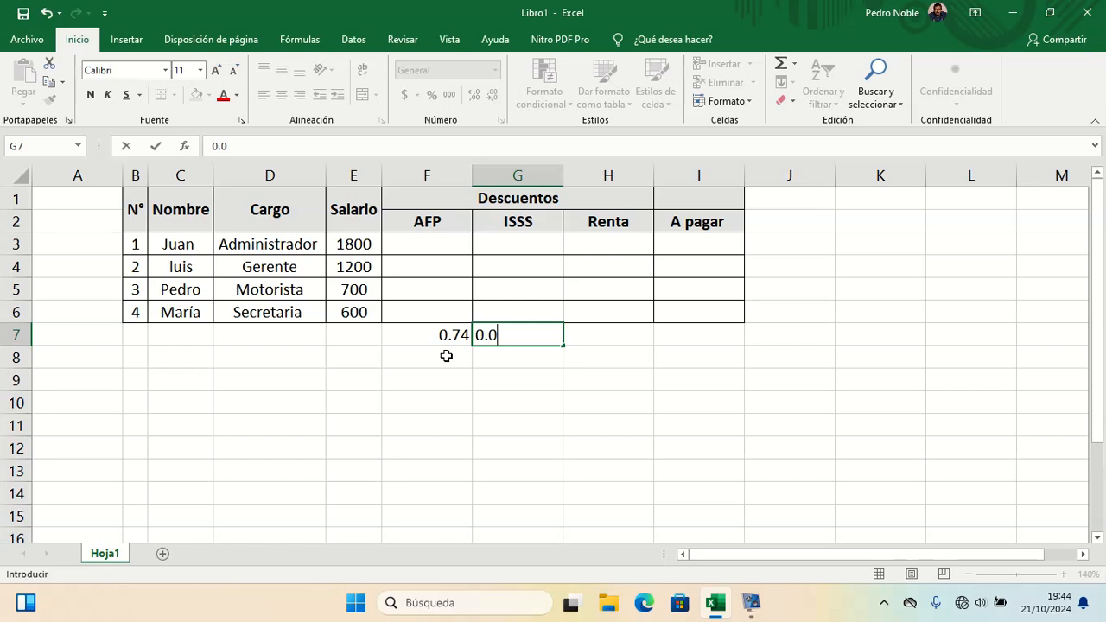
type("3")
key("Return")
key("Up")
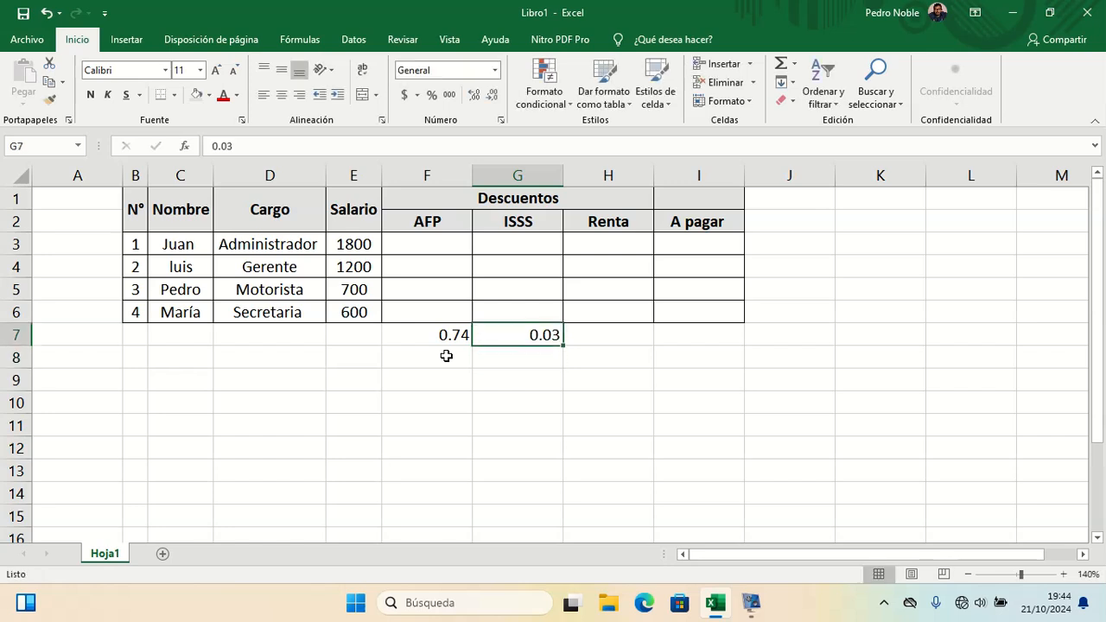
key("Left")
key("Right")
key("Left")
key("Right")
key("Right")
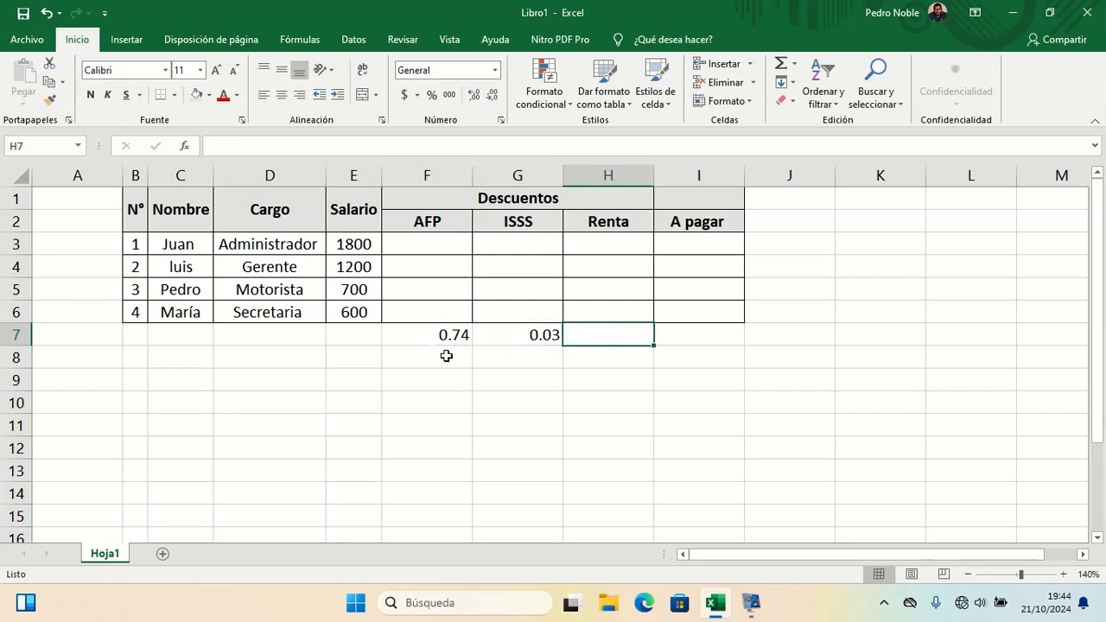
key("Left")
key("Up")
key("Up")
key("Up")
key("Down")
key("Down")
key("Down")
key("Right")
key("Down")
key("Down")
key("Left")
key("Left")
Step: Label cells C9, D9 and E9 as Tramo, desde and hasta for the income tax bracket table
key("Left")
key("Left")
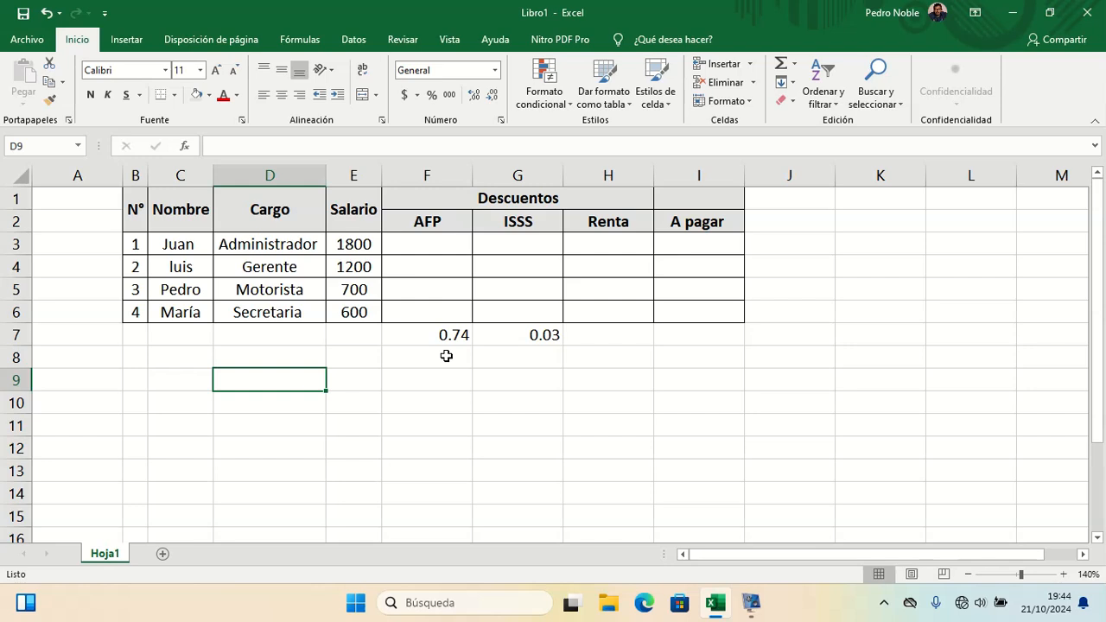
key("Left")
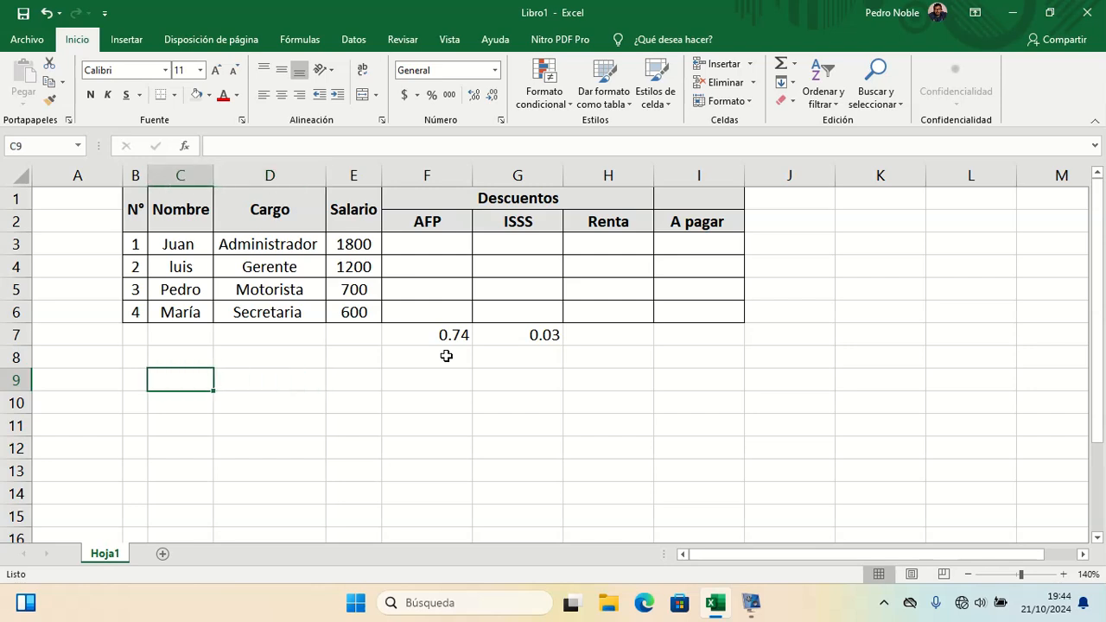
type("Tramo")
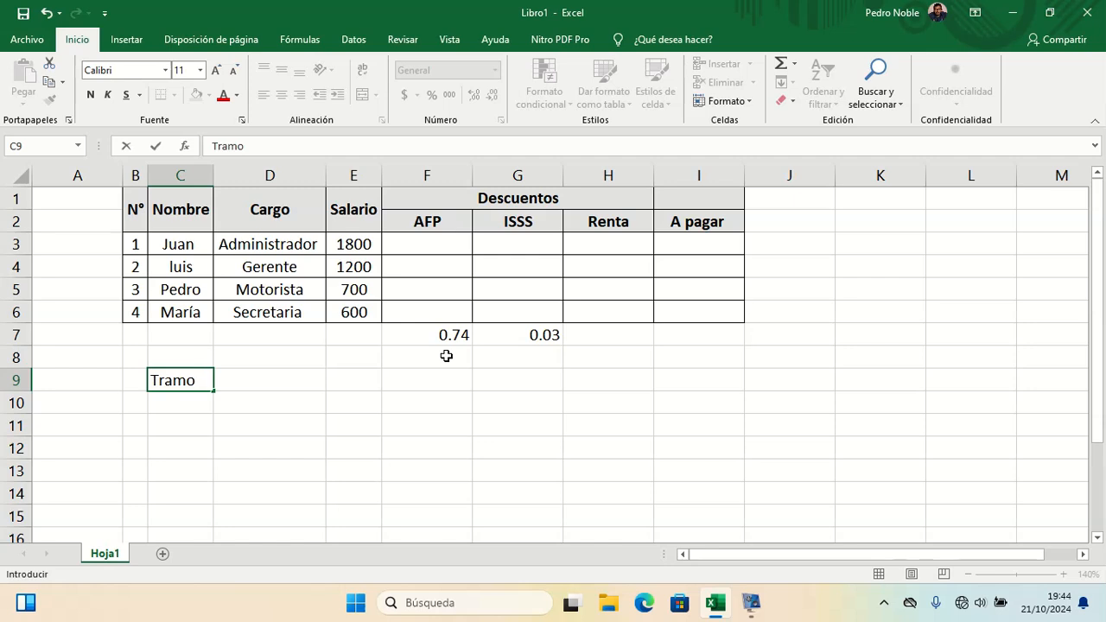
key("Return")
key("Up")
key("Right")
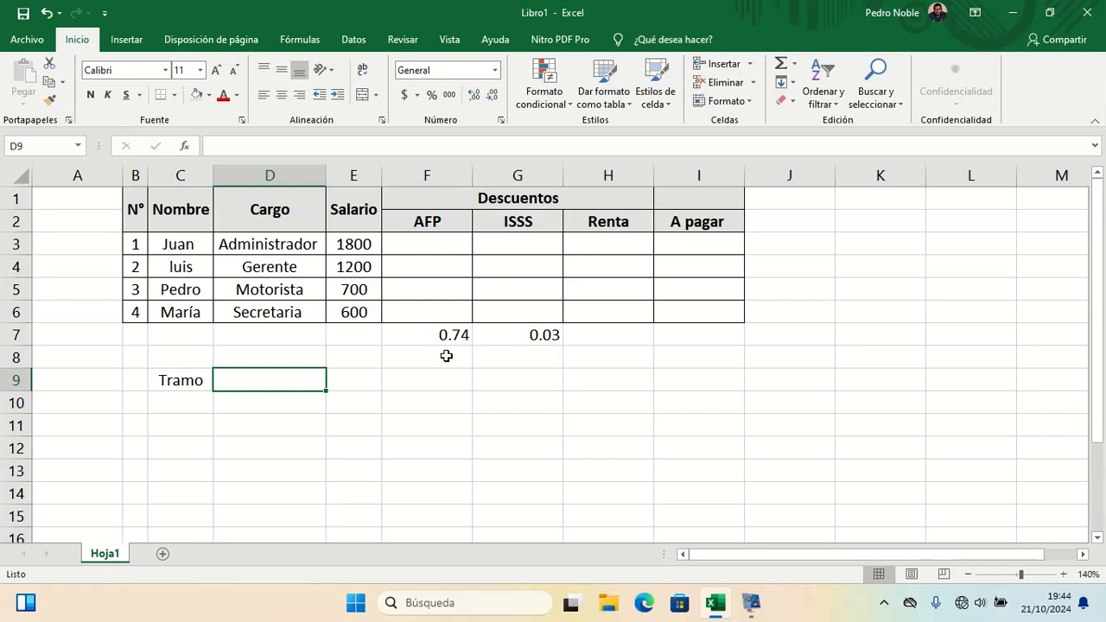
type("desde")
key("Right")
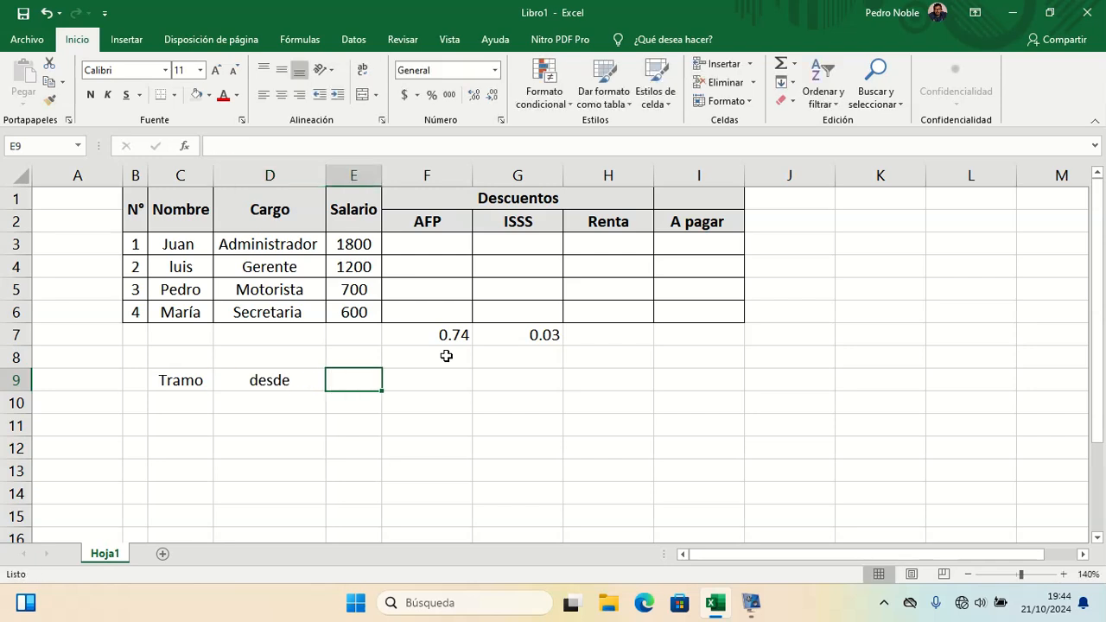
type("hasta")
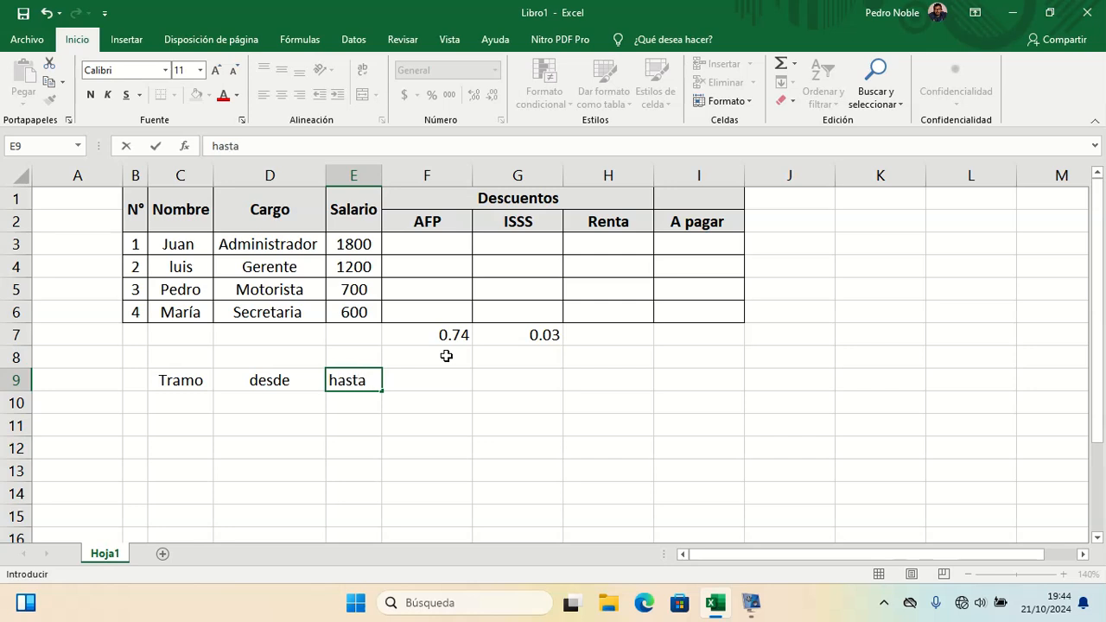
Step: Label G9 as cuota fija and F9 as diferencia in the bracket table header row
key("Right")
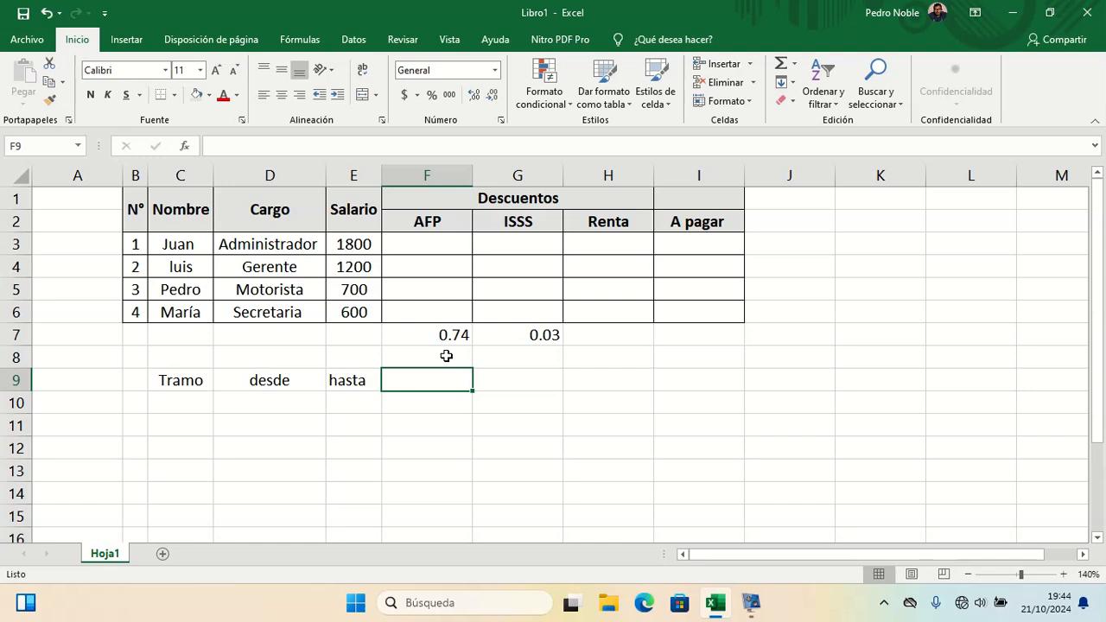
key("Right")
key("Right")
key("Left")
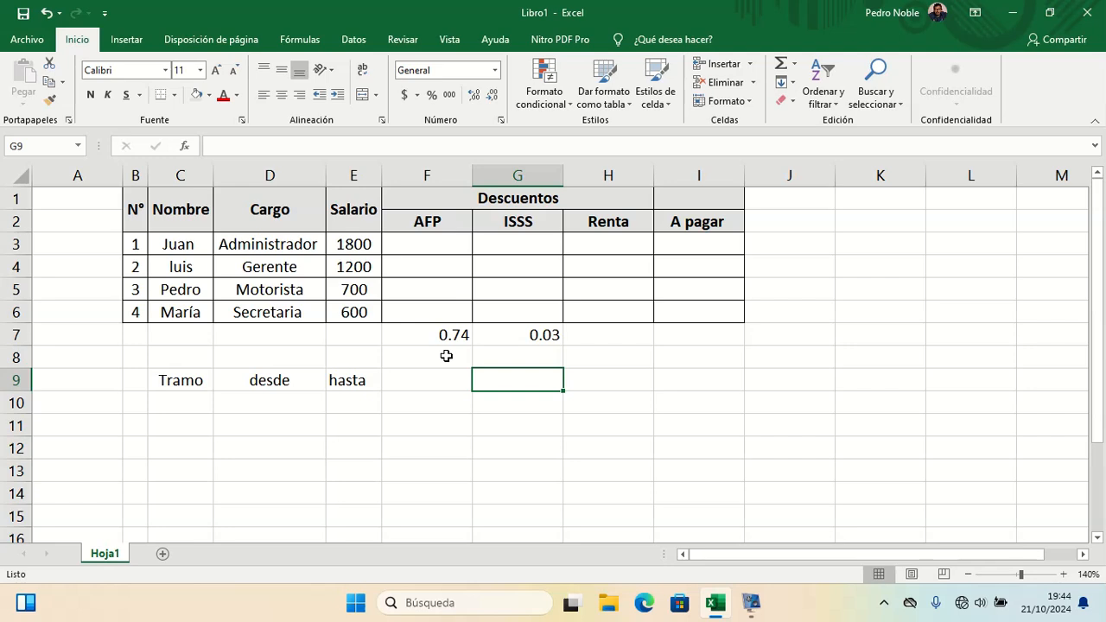
type("cuota fija")
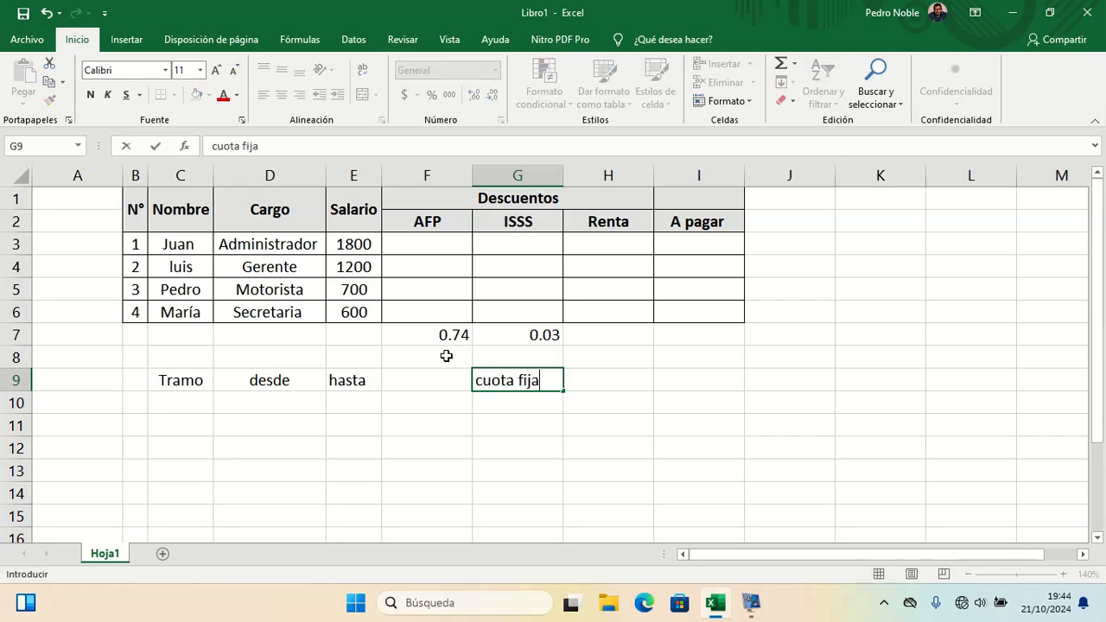
key("Return")
key("Left")
key("Left")
key("Left")
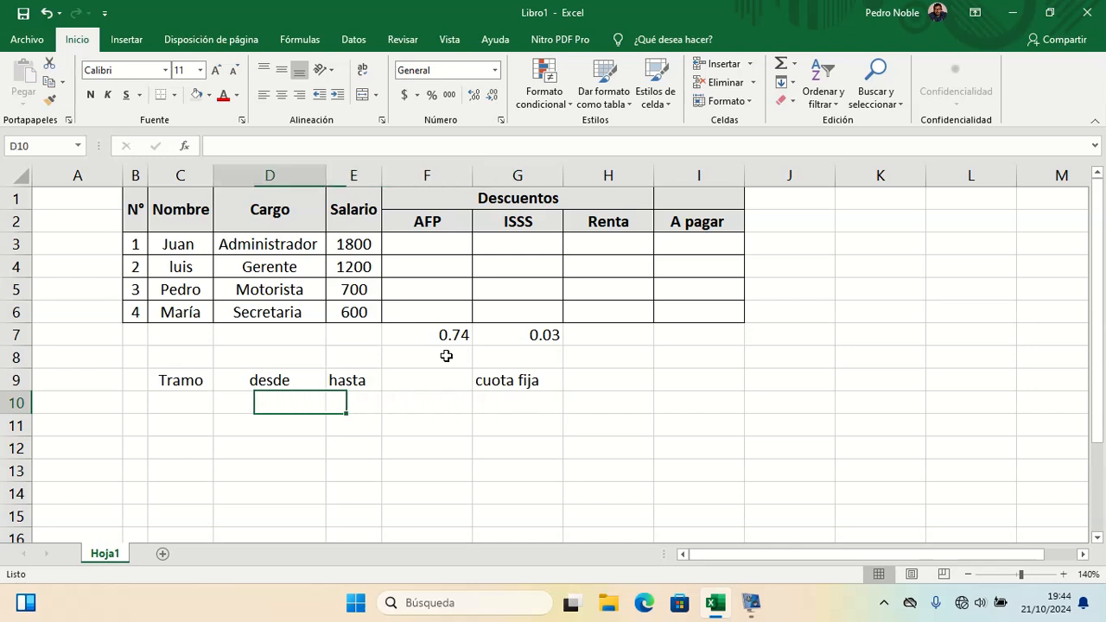
key("Right")
key("Up")
key("Right")
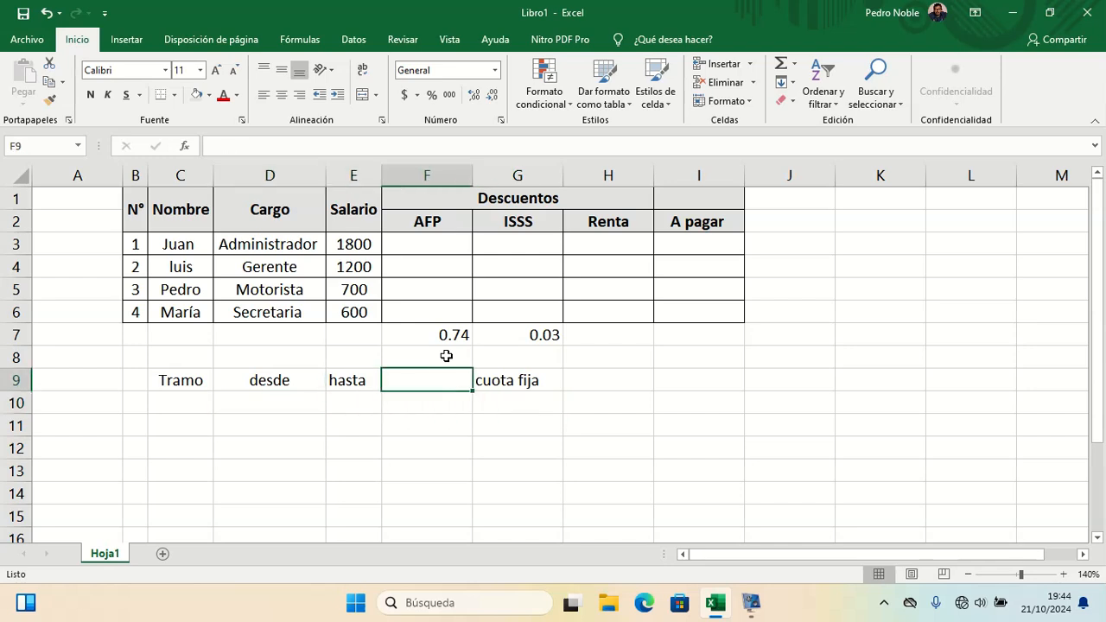
type("difrene")
key("BackSpace")
key("BackSpace")
key("BackSpace")
key("BackSpace")
type("erencia")
key("Return")
Step: Enter bracket I in row 10 with desde 0.01 and hasta 472
key("Left")
key("Left")
key("Left")
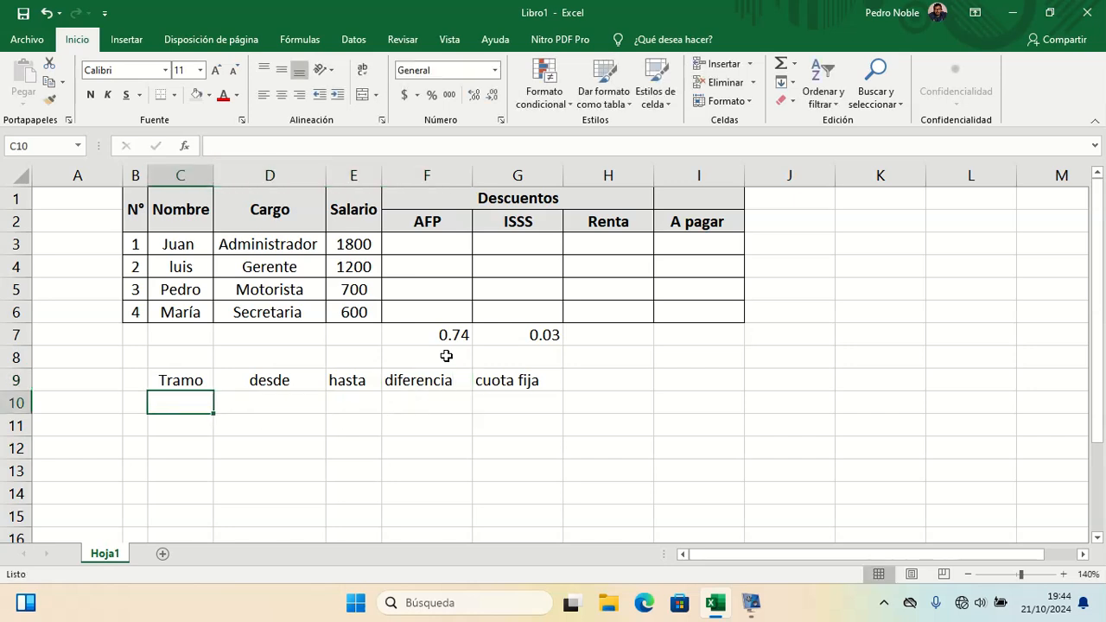
type("I")
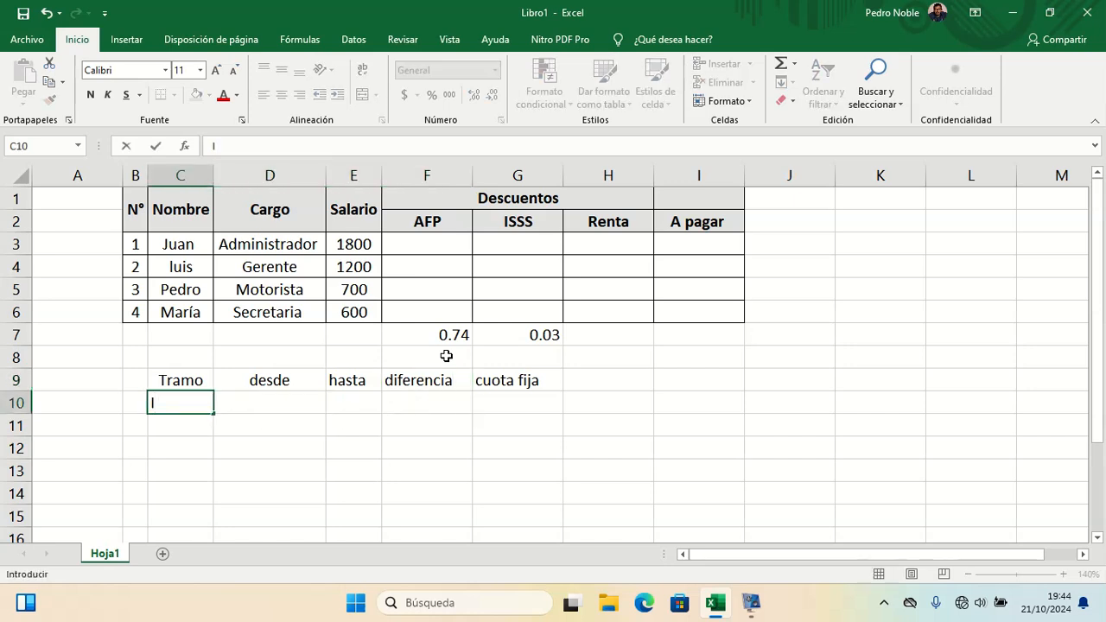
key("Right")
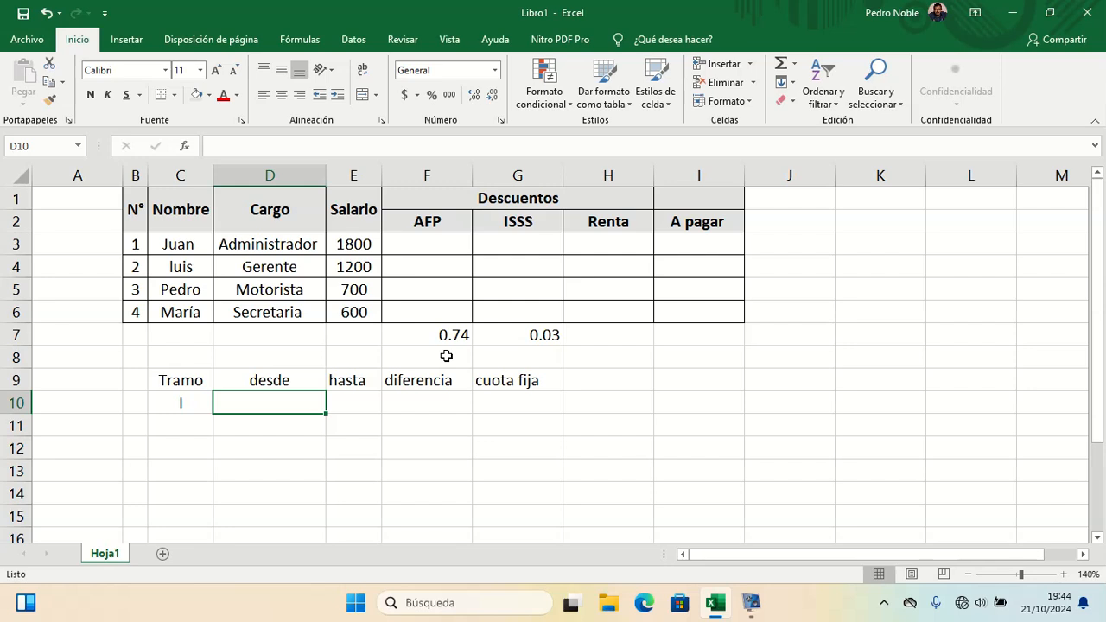
type("47")
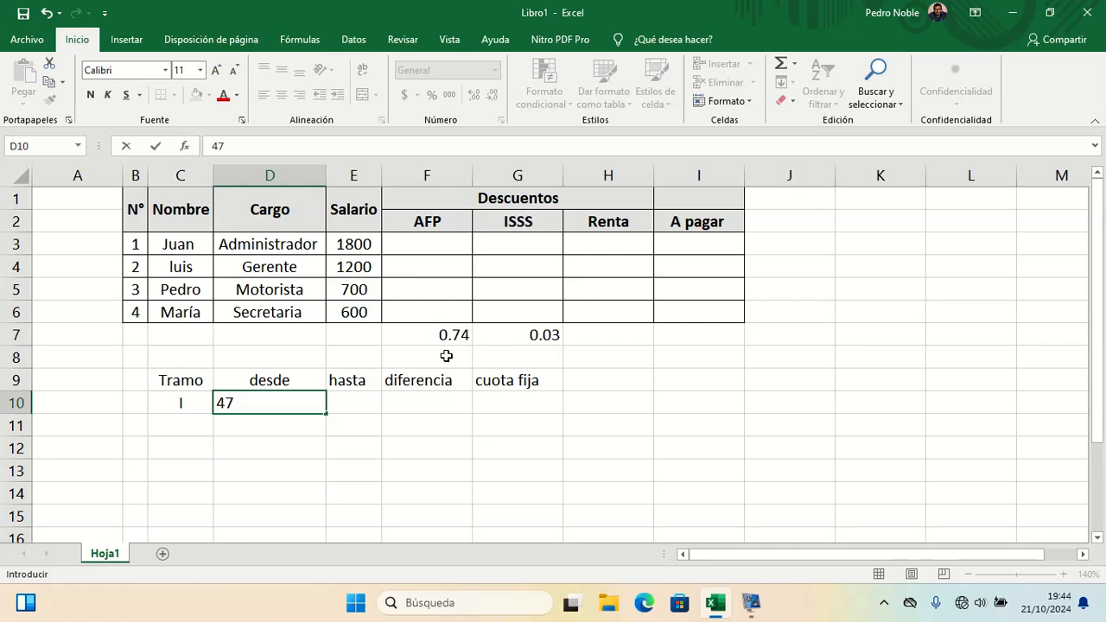
key("BackSpace")
key("BackSpace")
type("0.01")
key("Right")
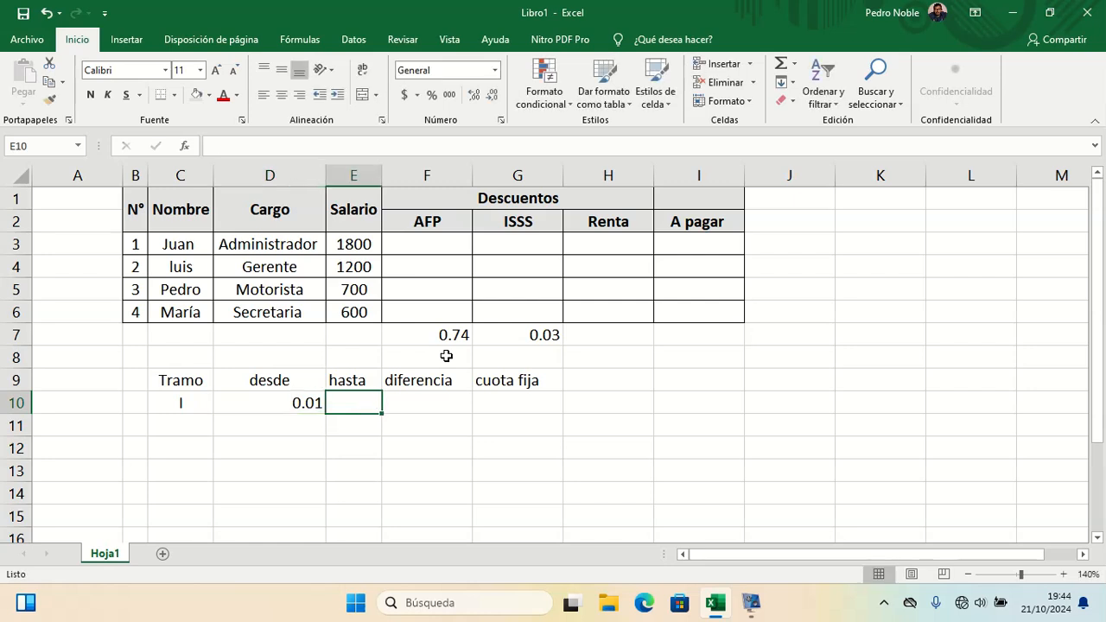
type("472")
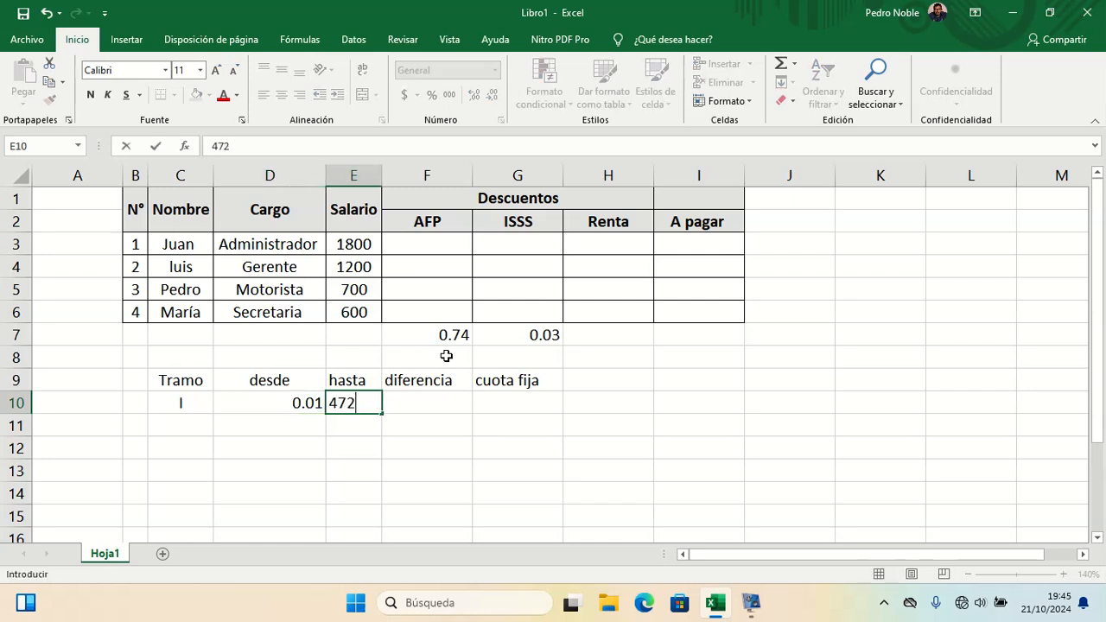
key("Right")
key("Right")
key("Left")
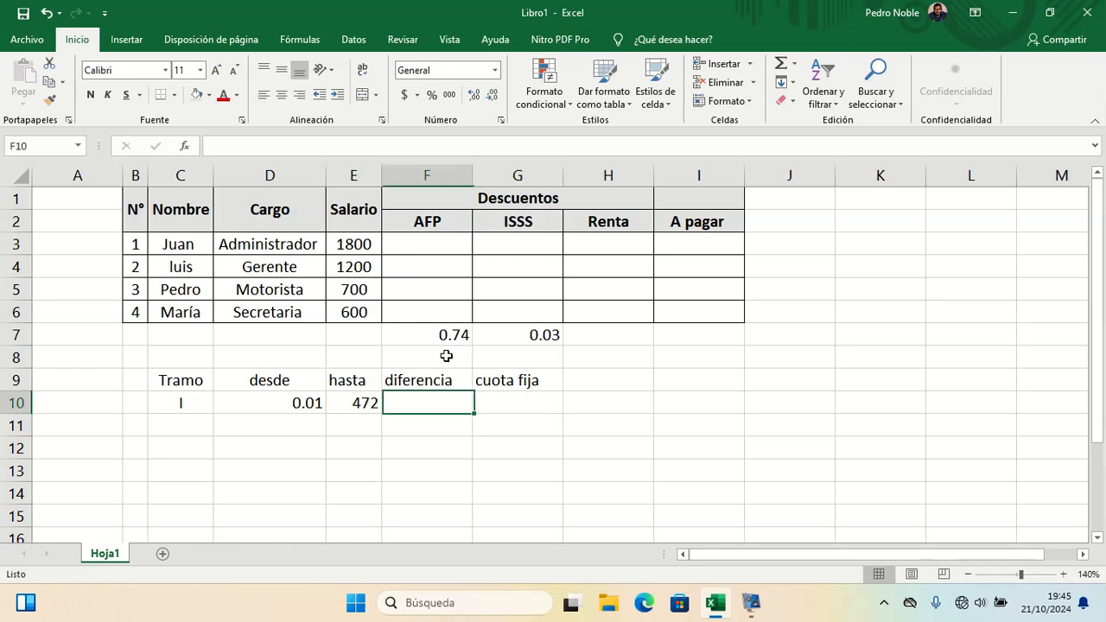
key("Right")
key("Left")
key("Right")
key("Up")
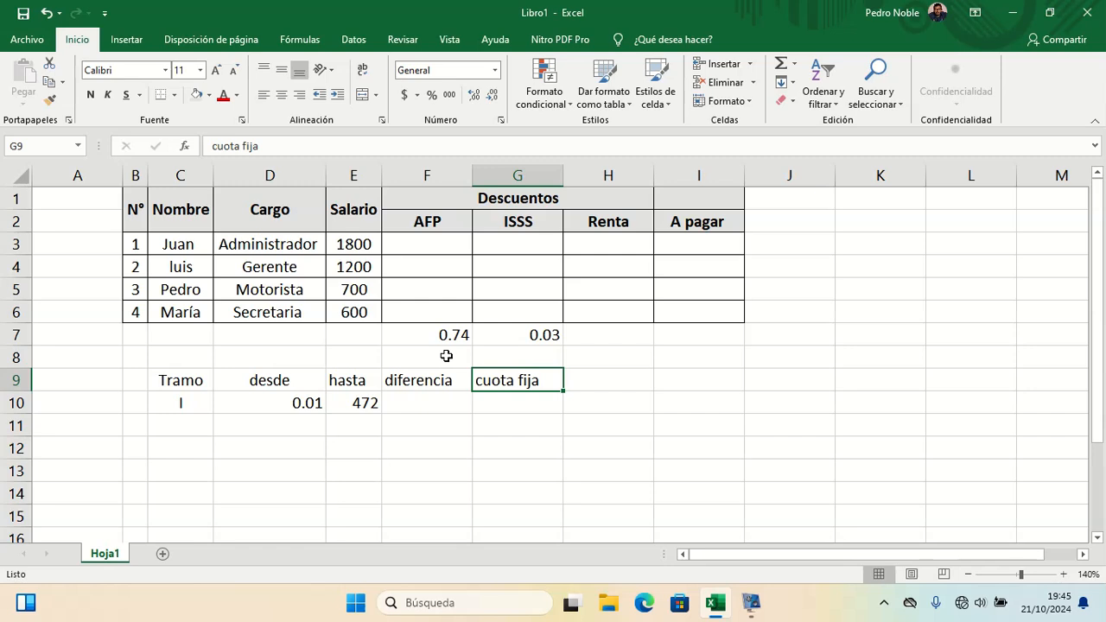
Step: Move the cuota fija label from G9 to H9 and label G9 as %
key("ctrl+x")
key("Right")
key("ctrl+v")
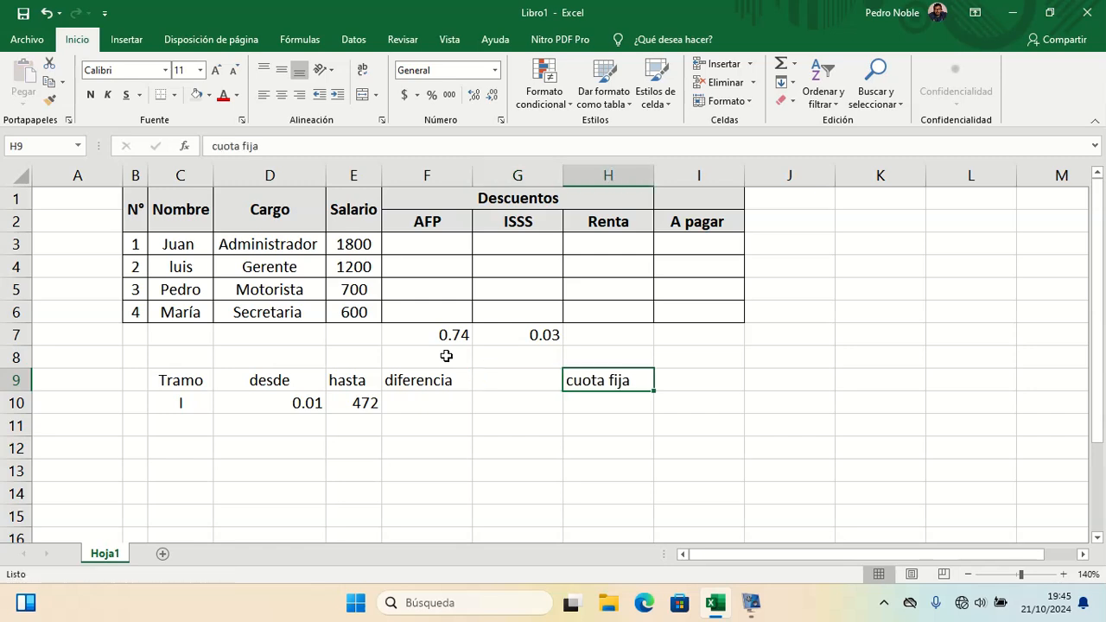
key("Left")
type("%")
key("Return")
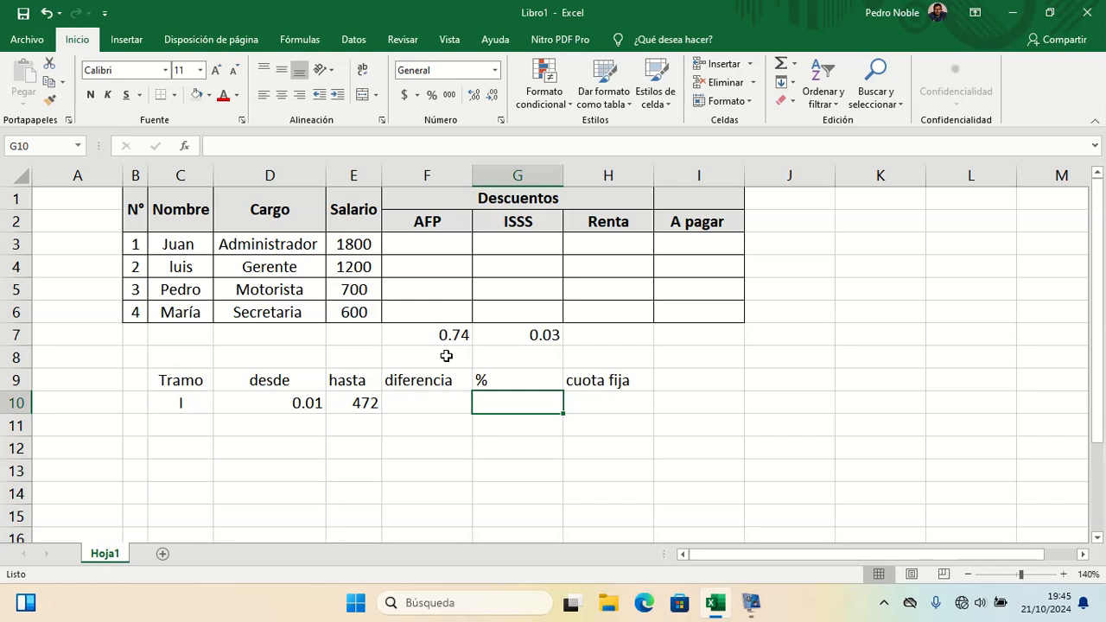
Step: Enter N/A as bracket I's percentage in G10
type("N")
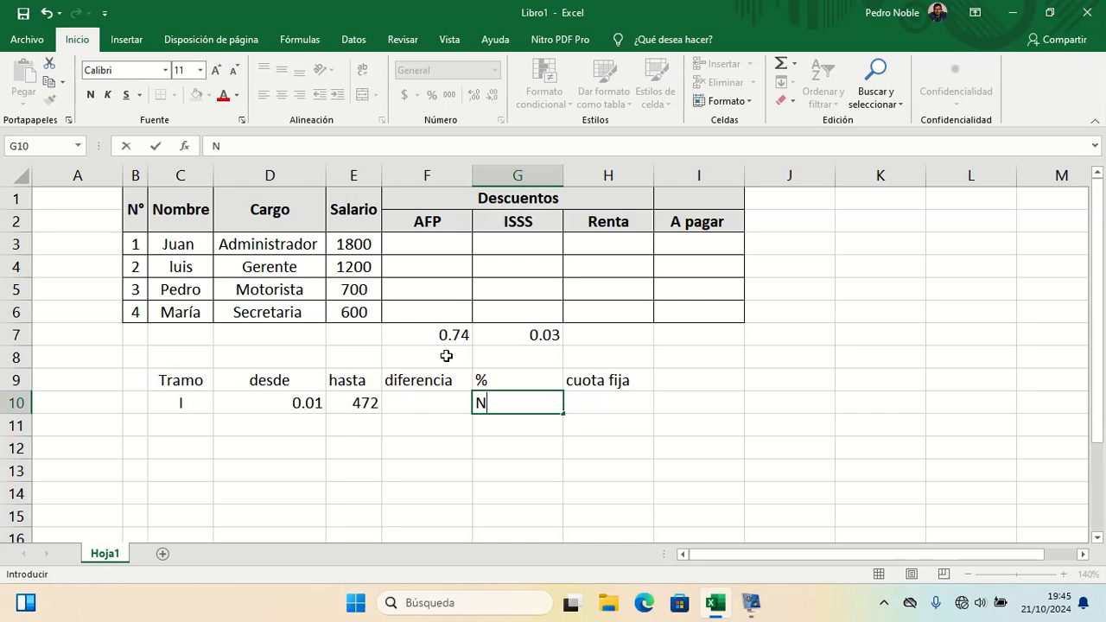
type("/A")
key("Tab")
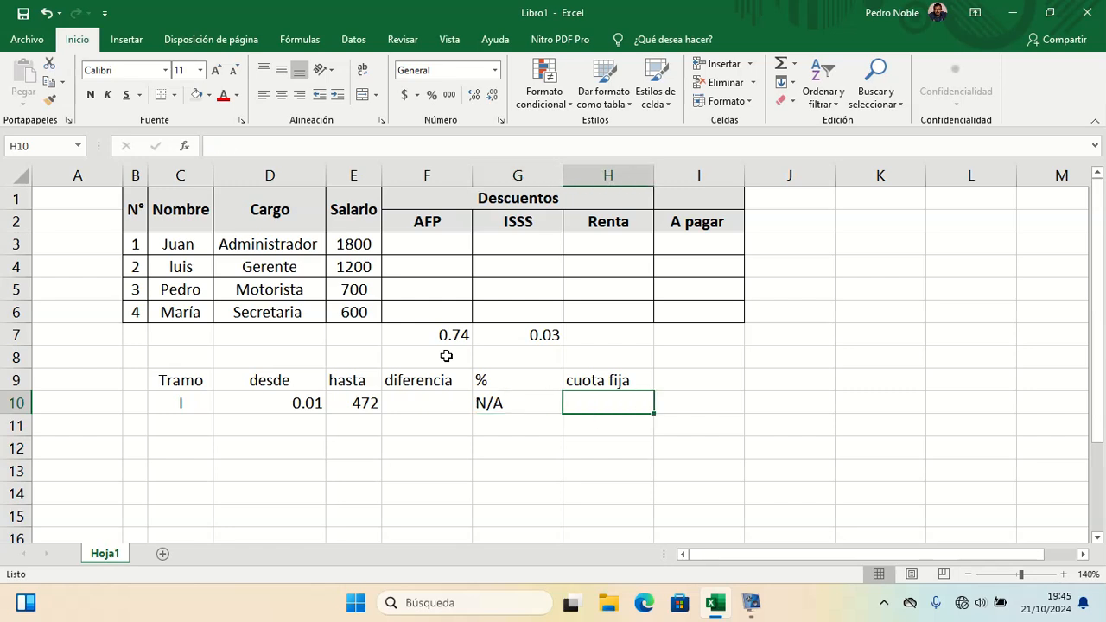
Step: Enter bracket II in row 11 with desde 472.01 and hasta 895.2
key("Left")
key("Left")
key("Left")
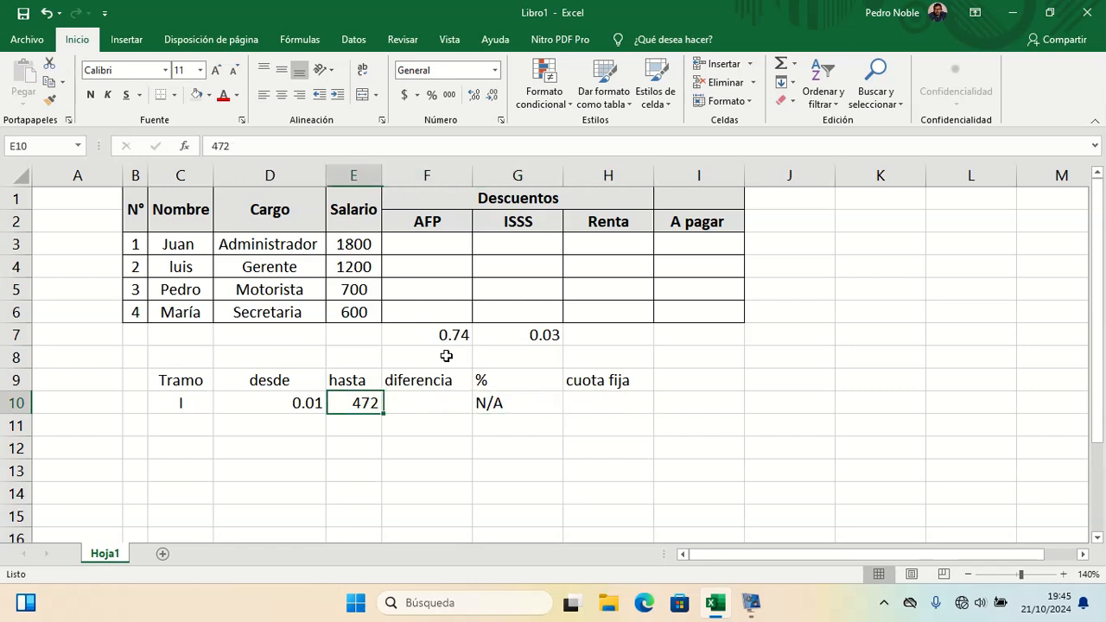
key("Left")
key("Right")
key("Right")
key("Left")
key("Left")
key("Left")
key("Down")
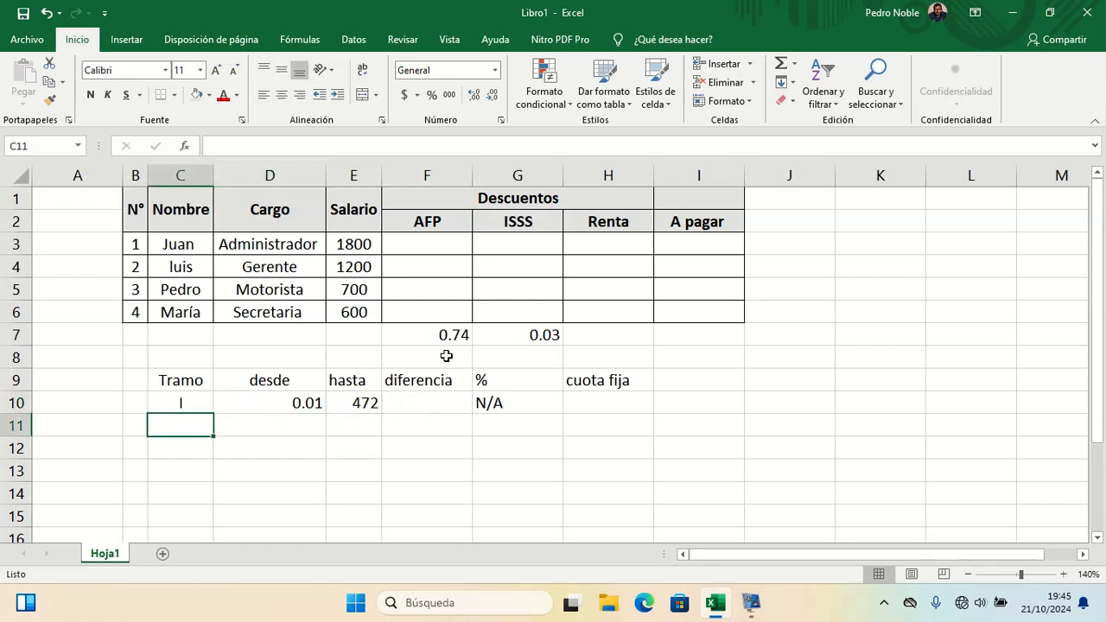
type("II")
key("Tab")
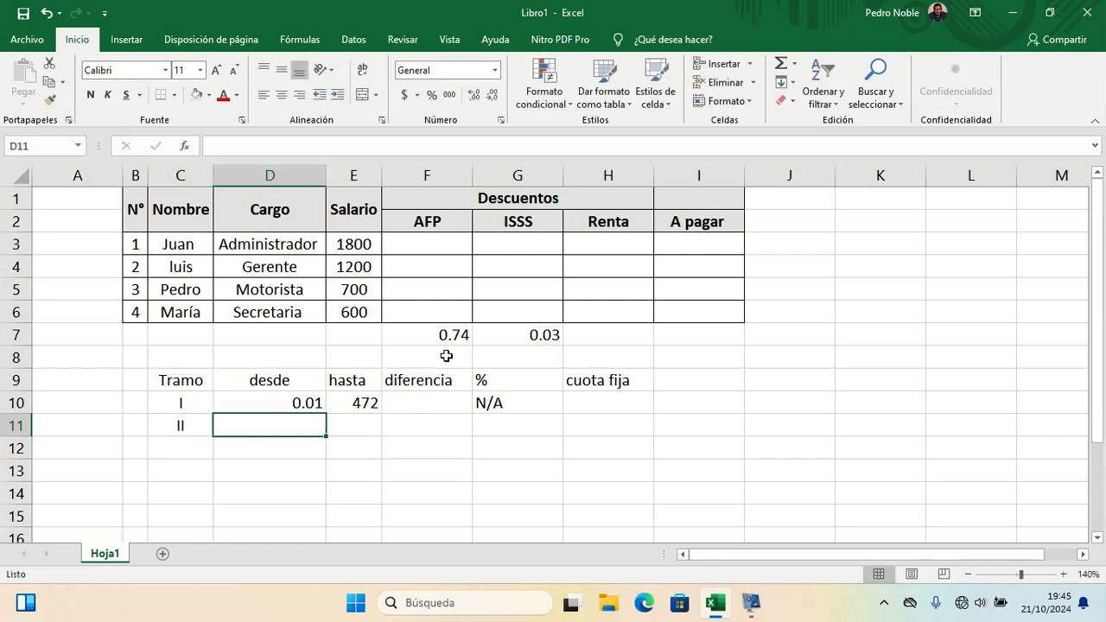
type("$7")
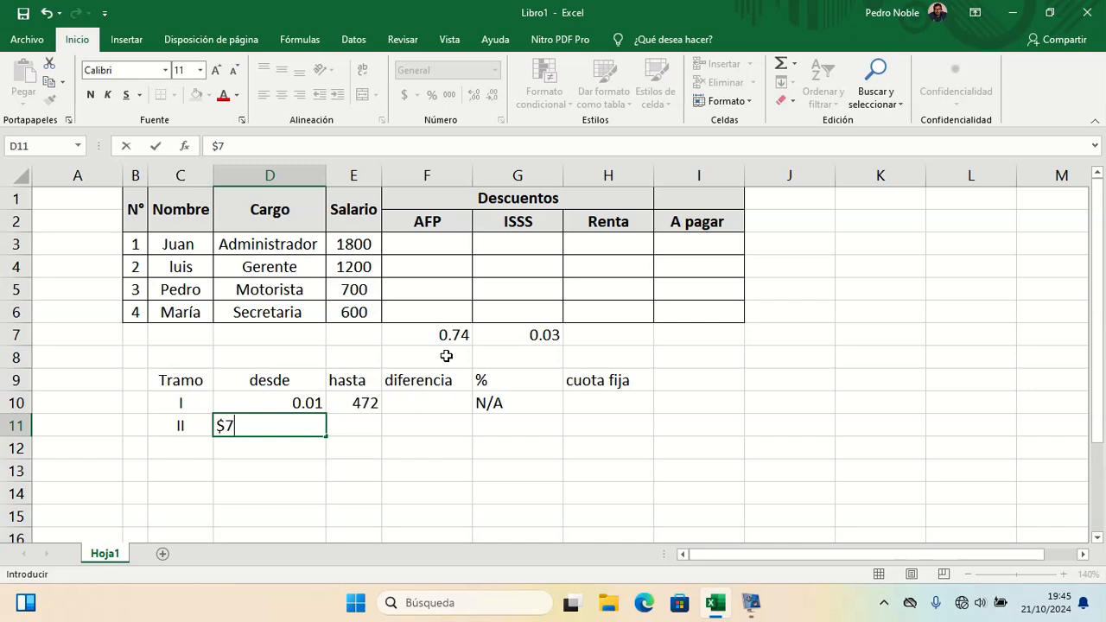
key("BackSpace")
key("BackSpace")
type("472.01")
key("Tab")
key("Up")
key("Down")
key("Up")
key("Down")
key("Up")
key("Left")
key("Right")
key("Down")
type("89")
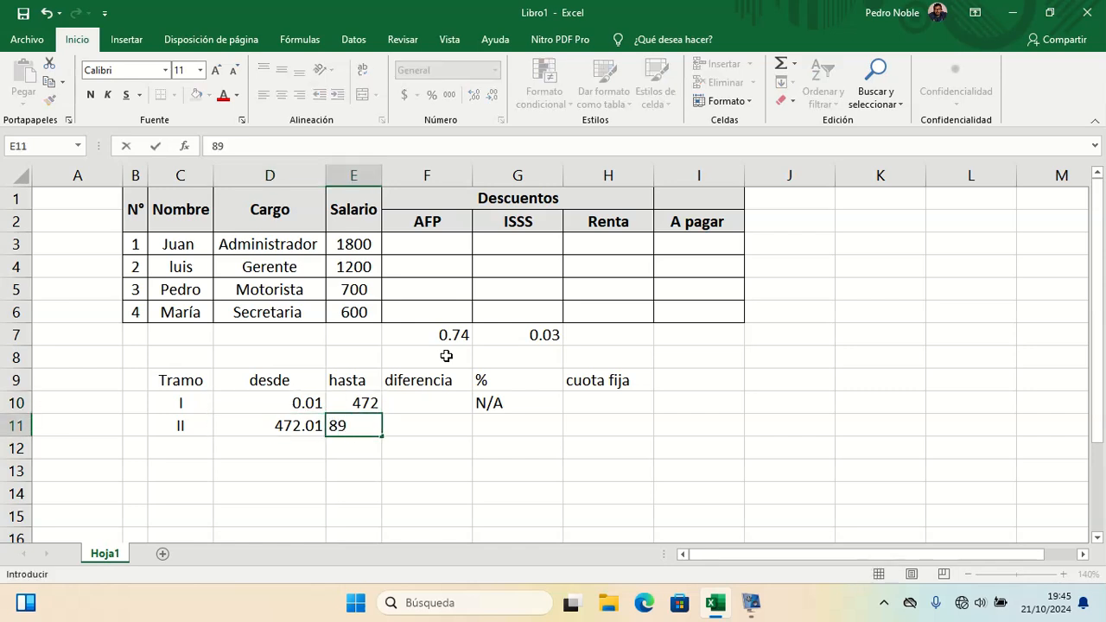
type("5.24")
key("BackSpace")
key("Return")
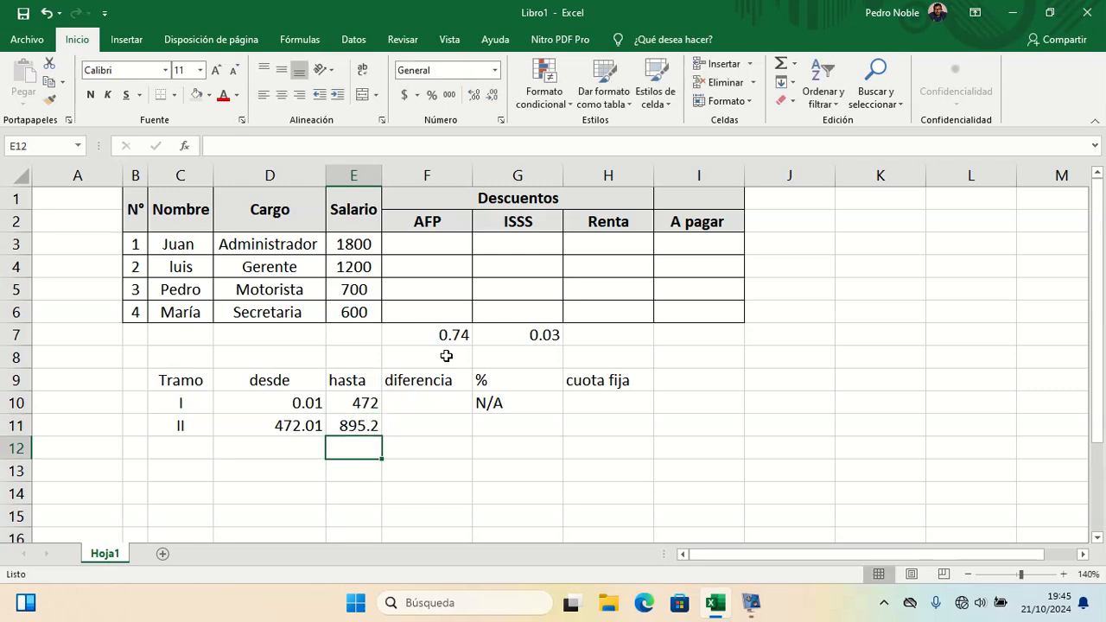
Step: Calculate bracket II's diferencia in F11 with the formula =E11-E10
key("Right")
key("Up")
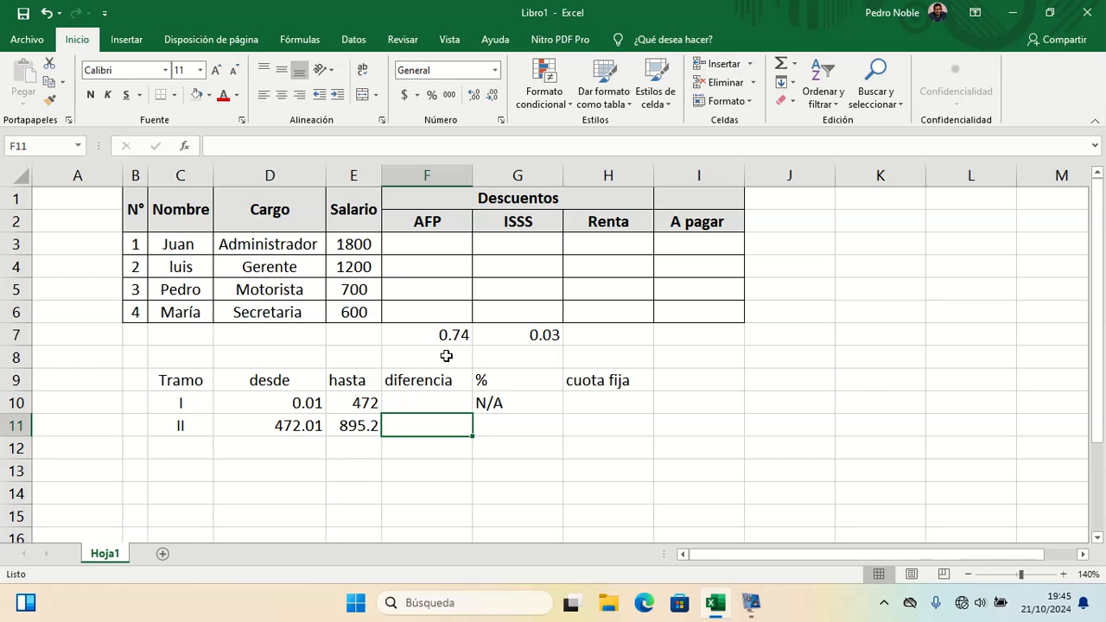
type("=")
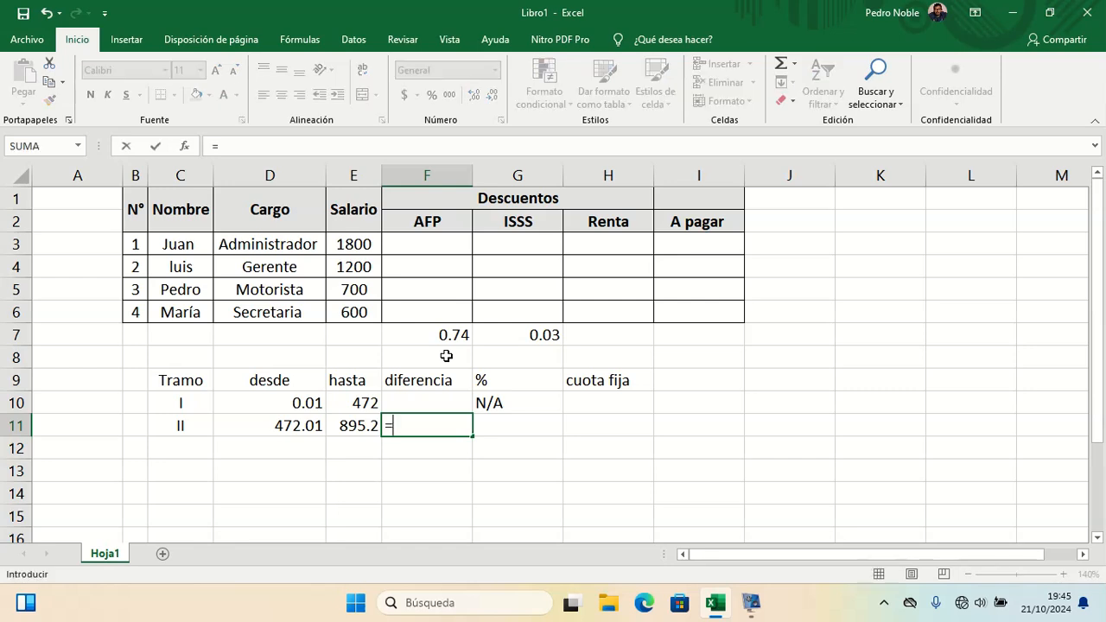
left_click(361, 426)
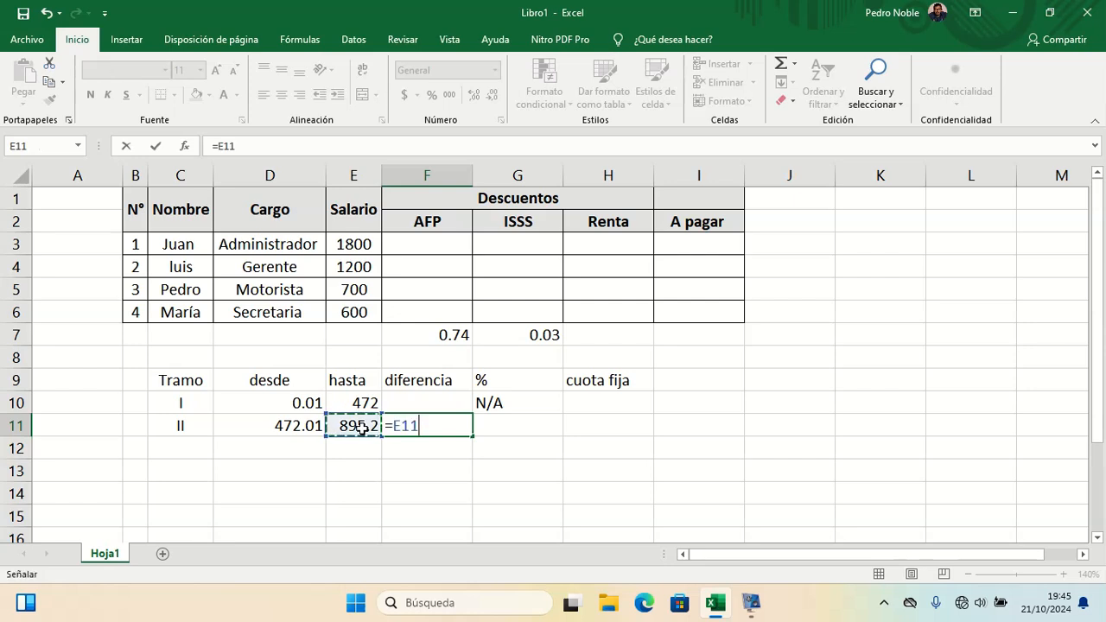
type("-")
left_click(361, 404)
key("Return")
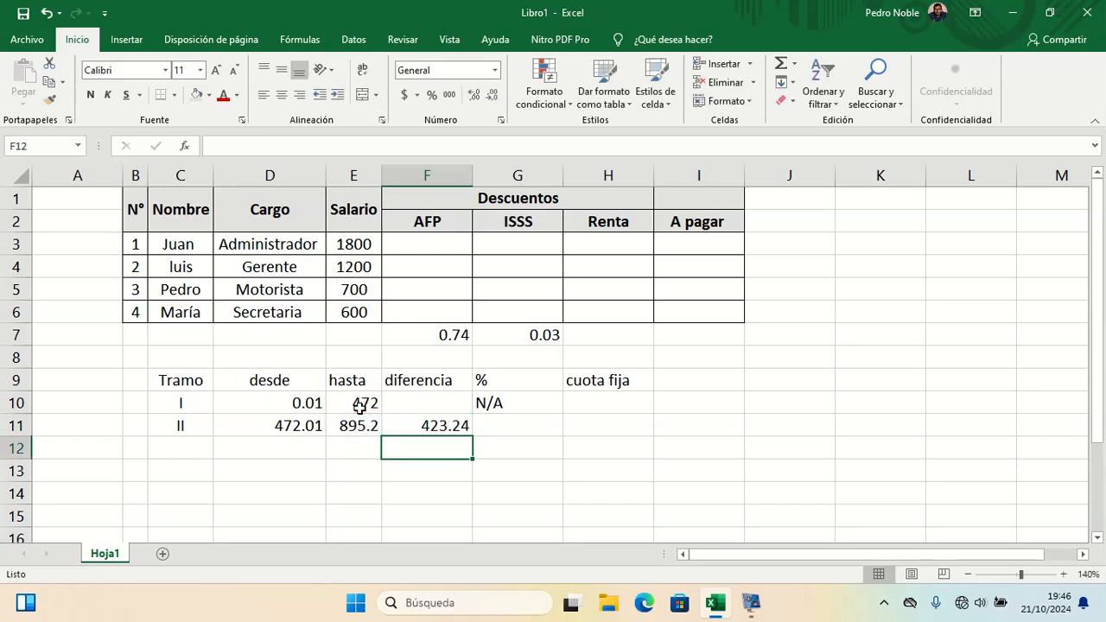
key("Up")
key("Right")
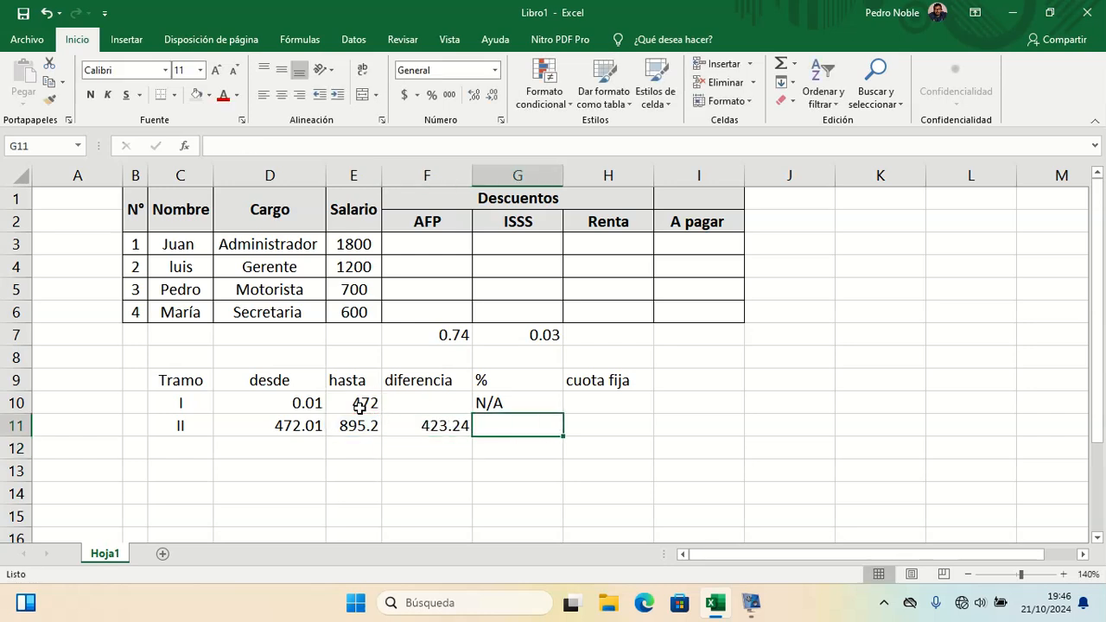
Step: Enter bracket II's percentage as 10% in G11 and its cuota fija as 17.67 in H11
type("10")
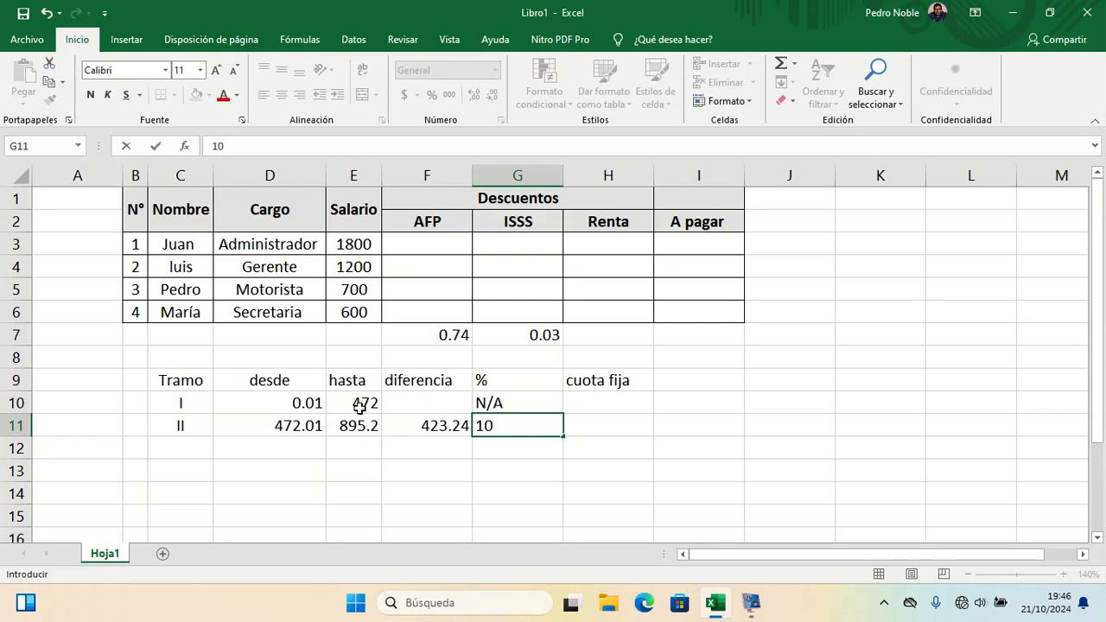
type("%")
key("Return")
key("Up")
key("Right")
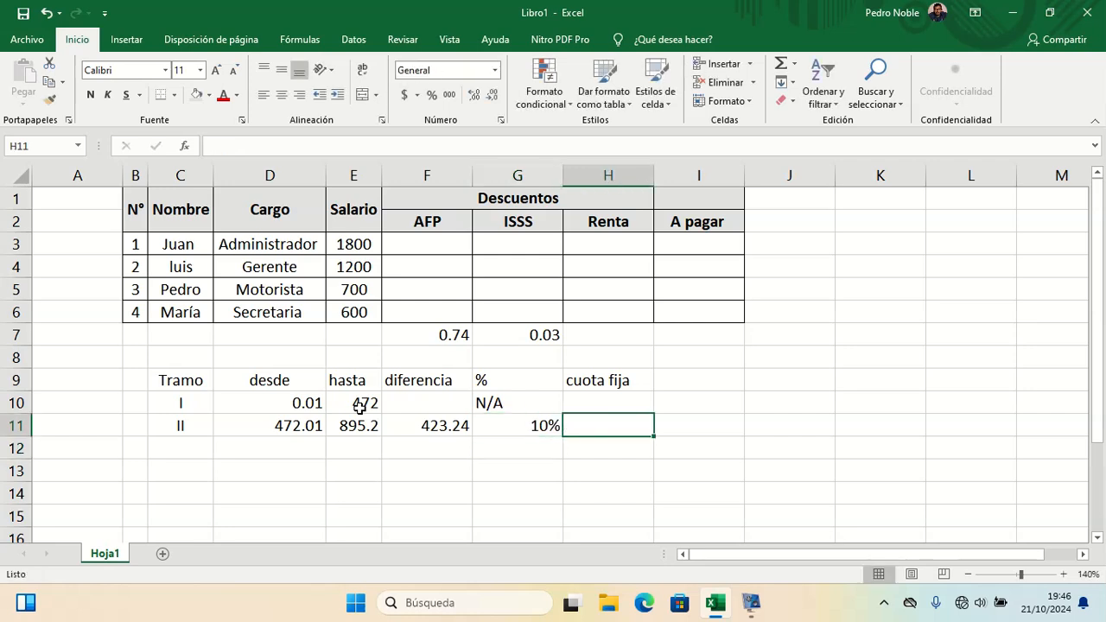
type("17.67")
key("Return")
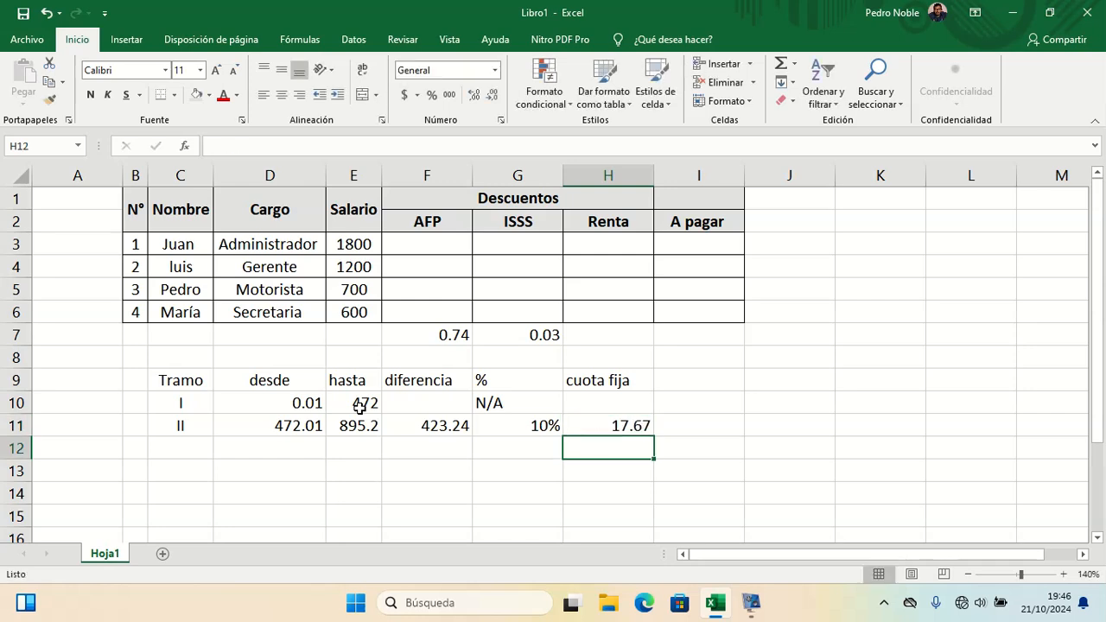
Step: Enter bracket III in row 12 with desde 895.25 and hasta 2038.10
key("Left")
key("Left")
key("Left")
key("Left")
key("Left")
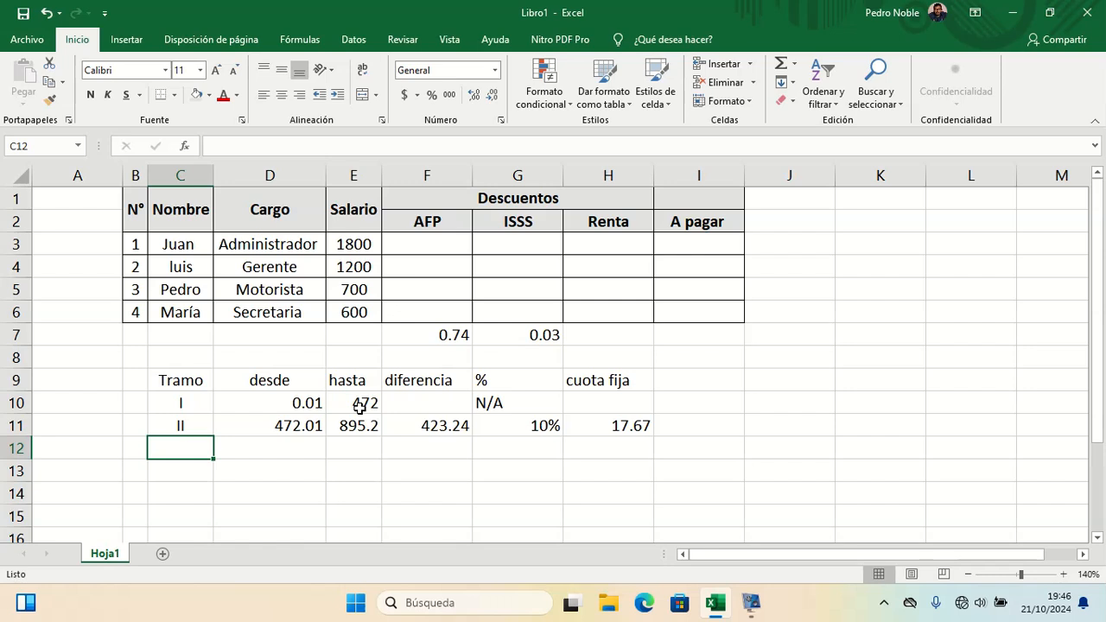
type("III")
key("Return")
key("Right")
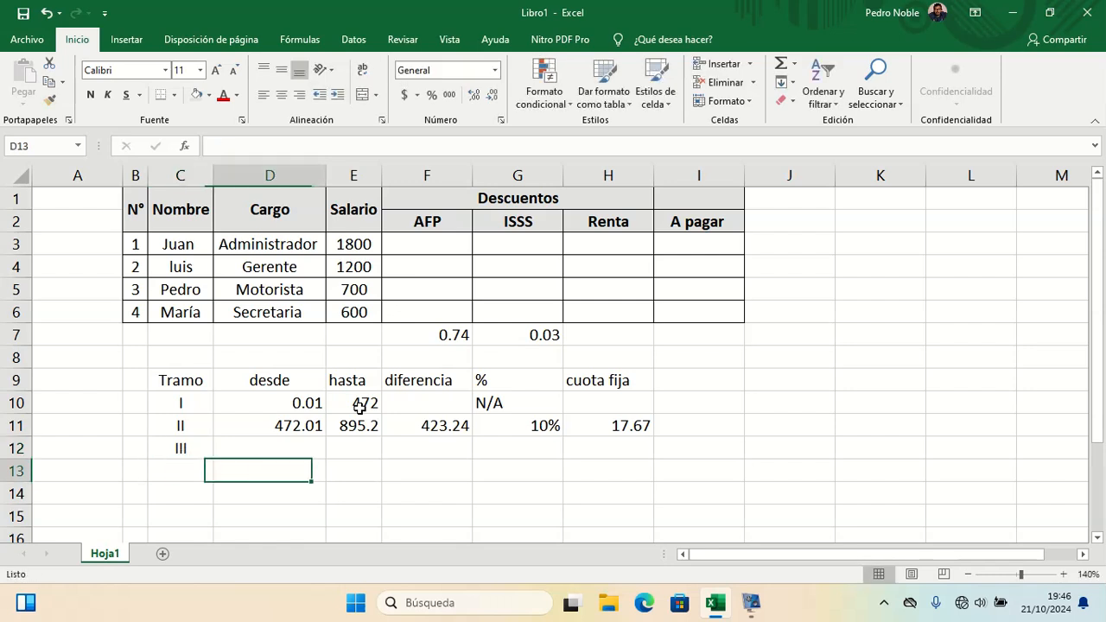
key("Up")
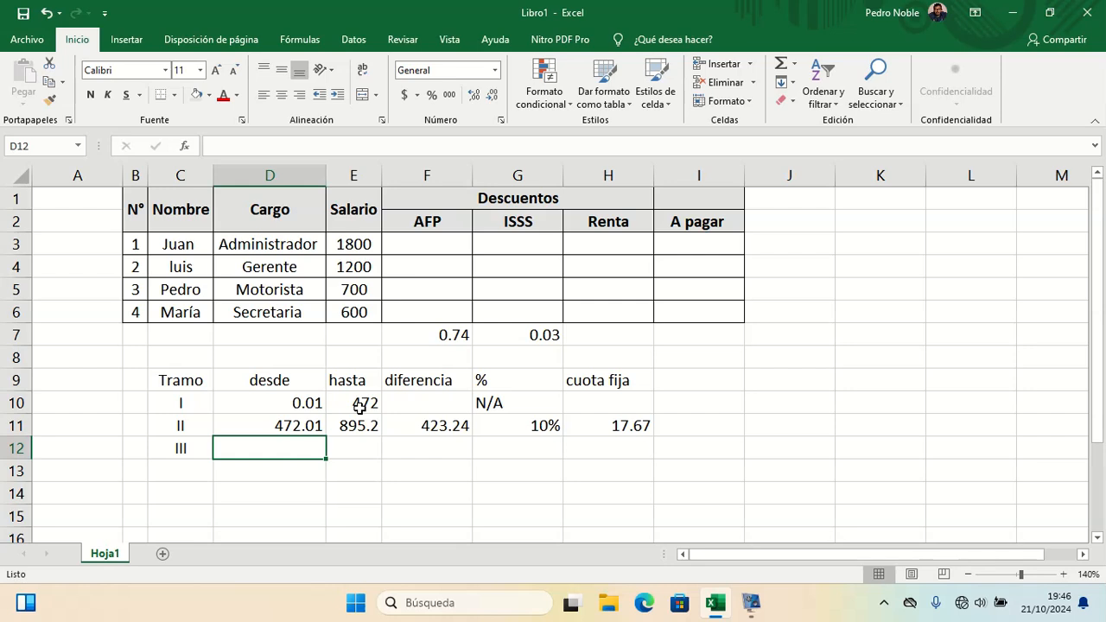
type("895")
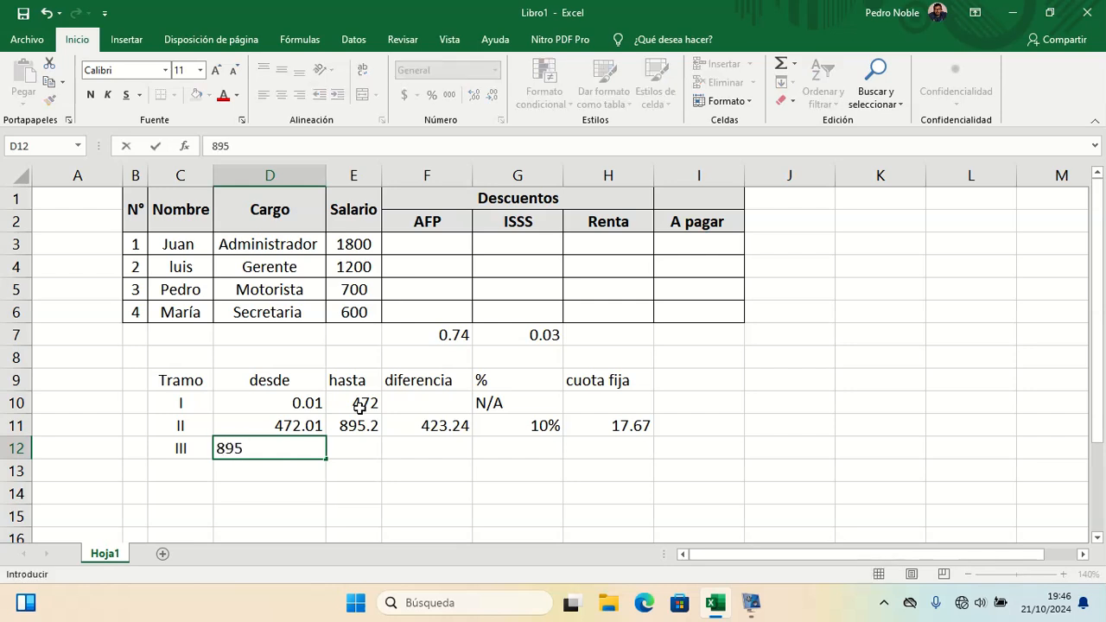
type(".25")
key("Tab")
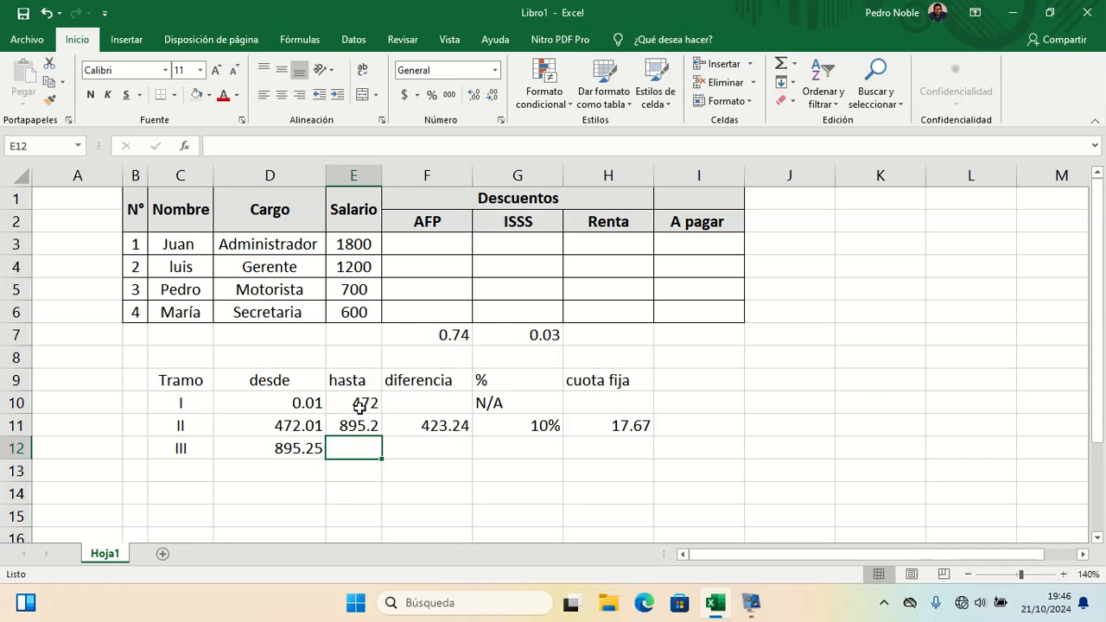
type("20")
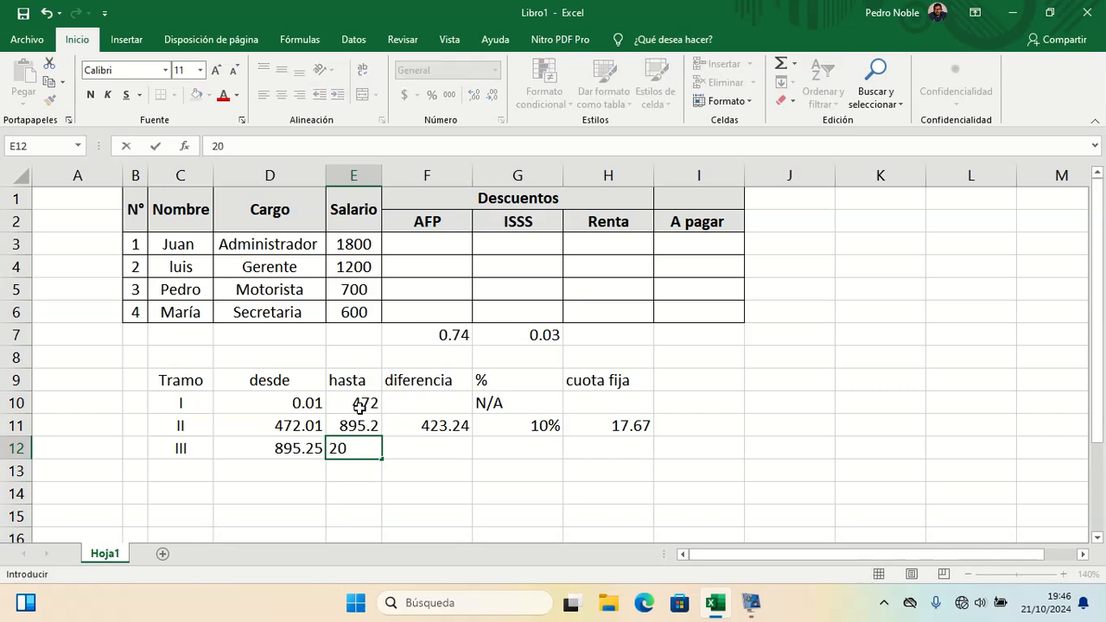
type("38.10")
key("Return")
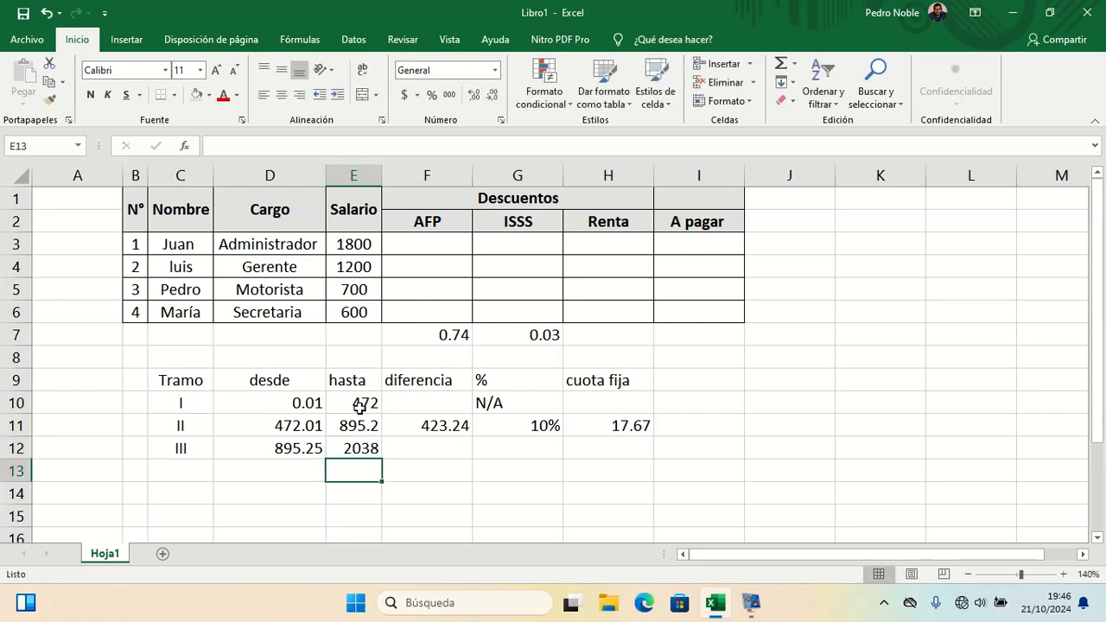
Step: Autofit column E's width and calculate bracket III's diferencia in F12 with the formula =E12-E11
double_click(381, 177)
left_click(414, 448)
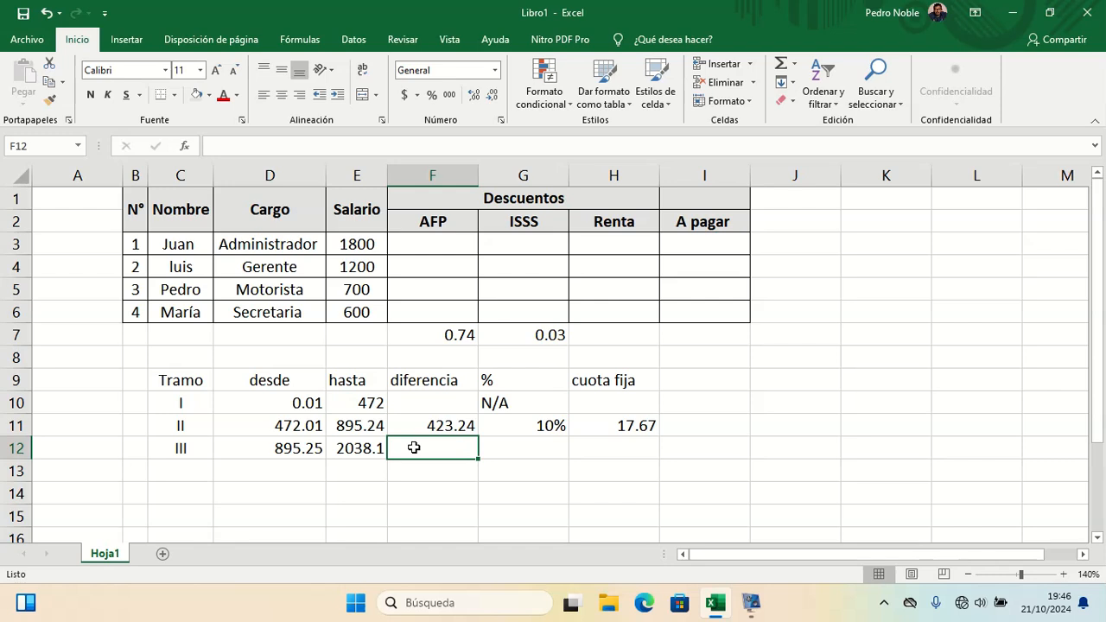
type("=")
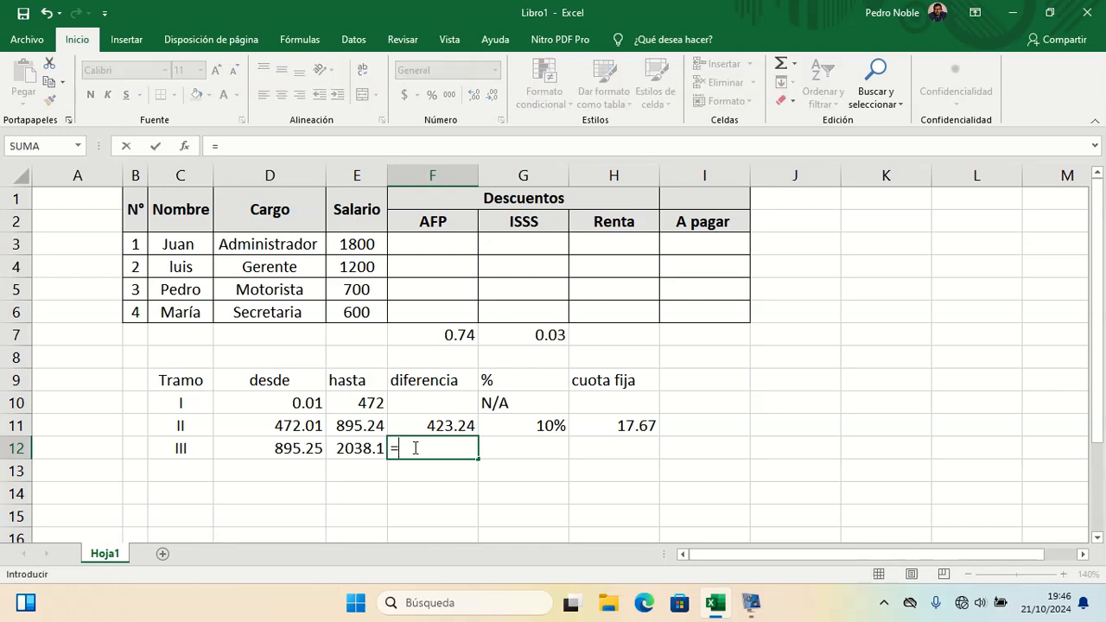
left_click(368, 450)
type("-")
left_click(365, 432)
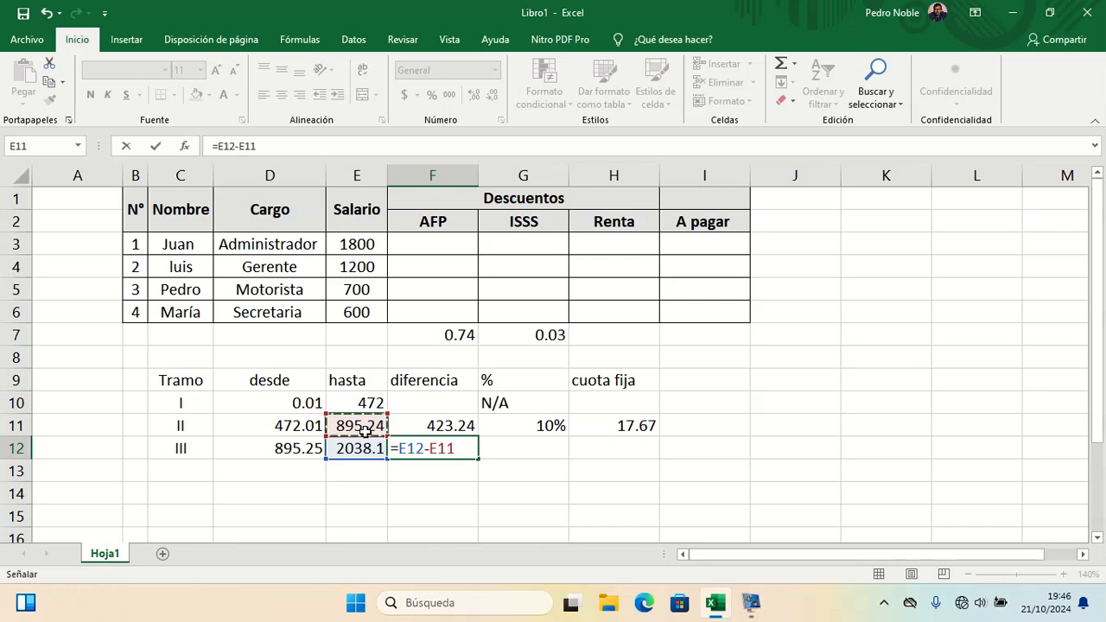
key("Return")
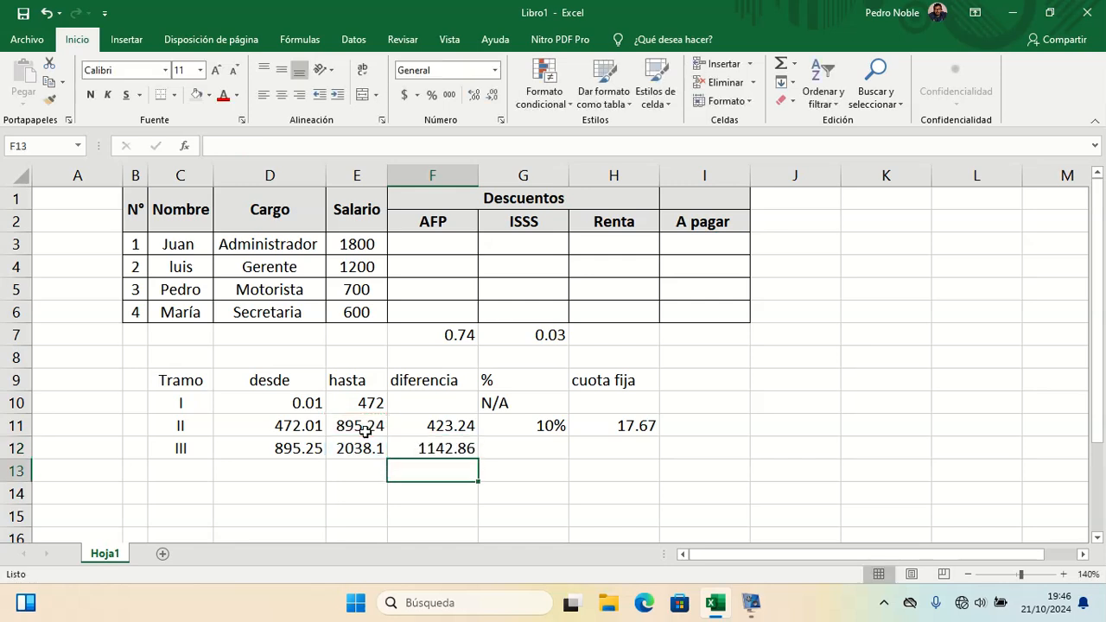
Step: Enter bracket III's percentage as 20% in G12 and its cuota fija as 60 in H12
left_click(438, 450)
left_click(512, 448)
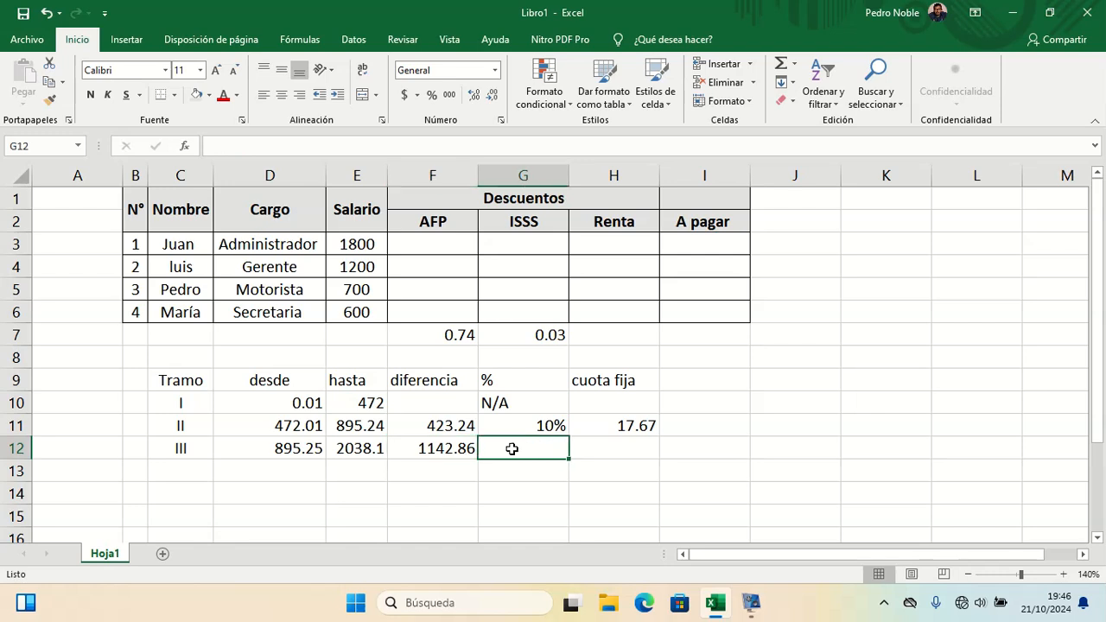
type("20%")
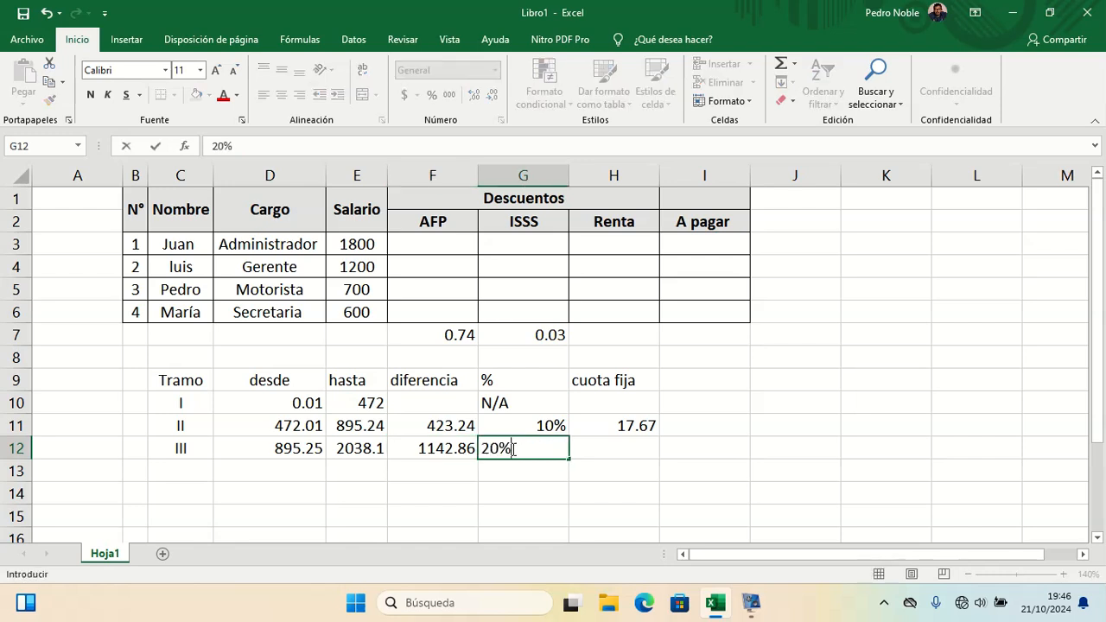
key("Tab")
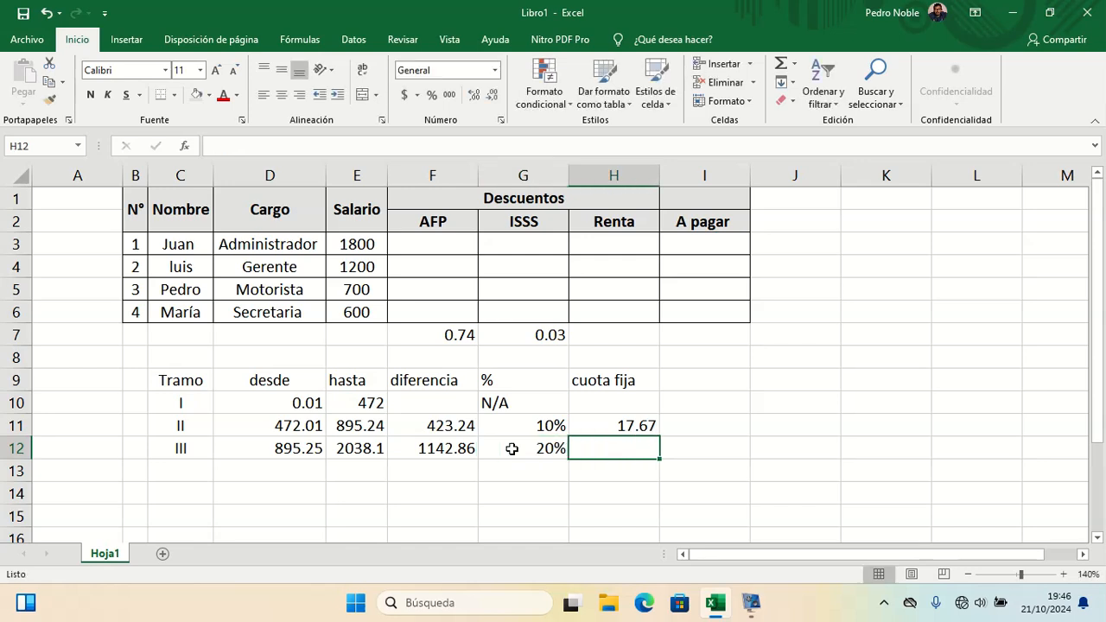
type("60")
key("Return")
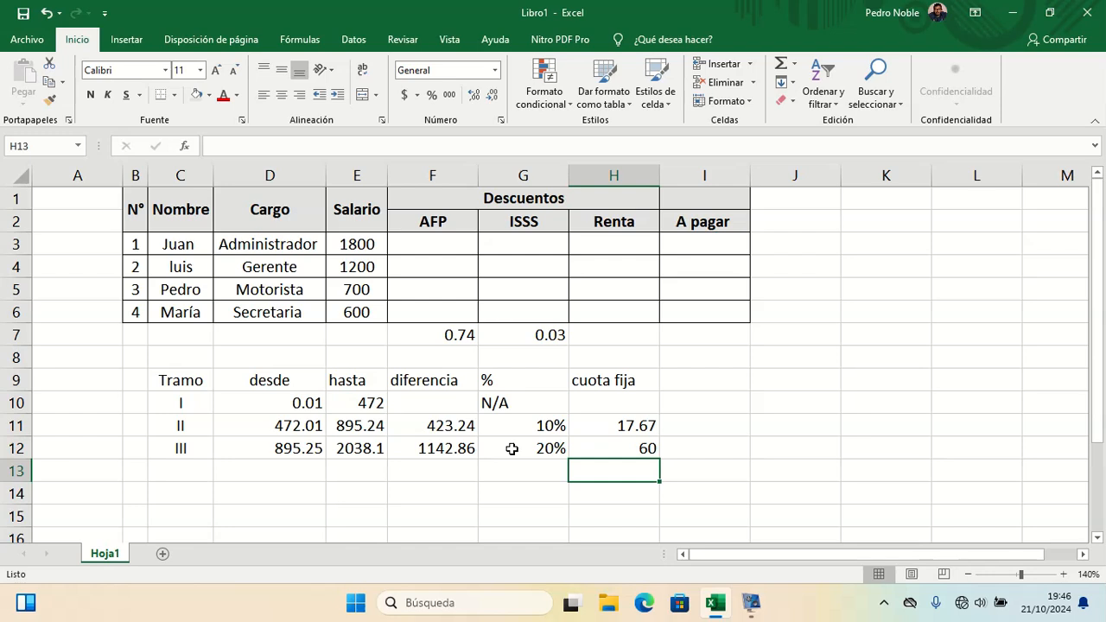
Step: Enter bracket IV in row 13 with desde 2038.11
key("Left")
key("Left")
key("Left")
key("Left")
key("Left")
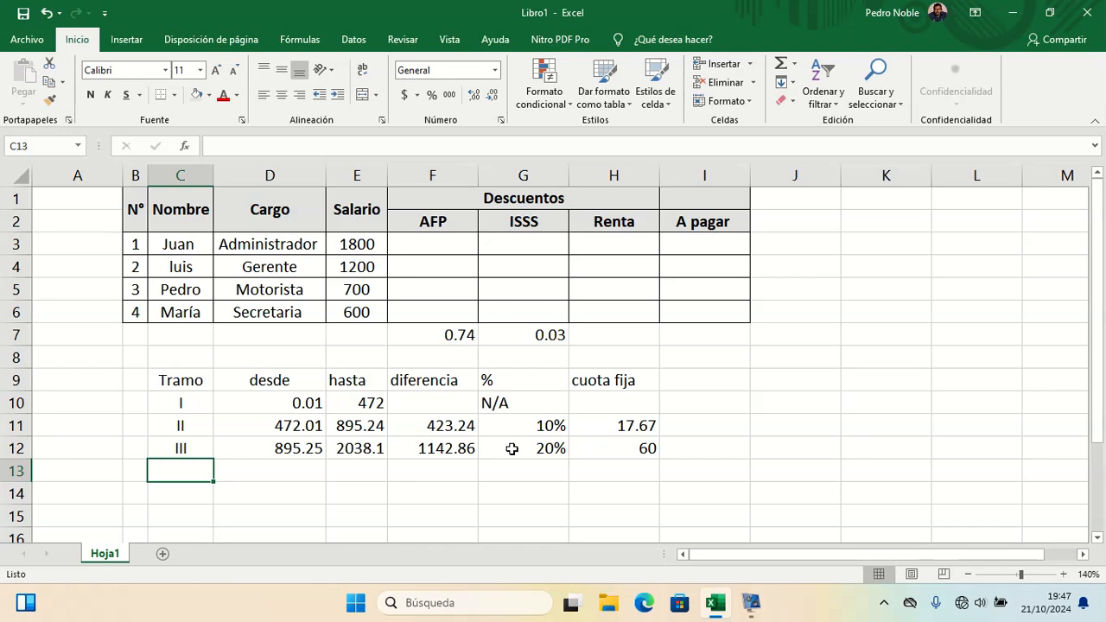
type("IV")
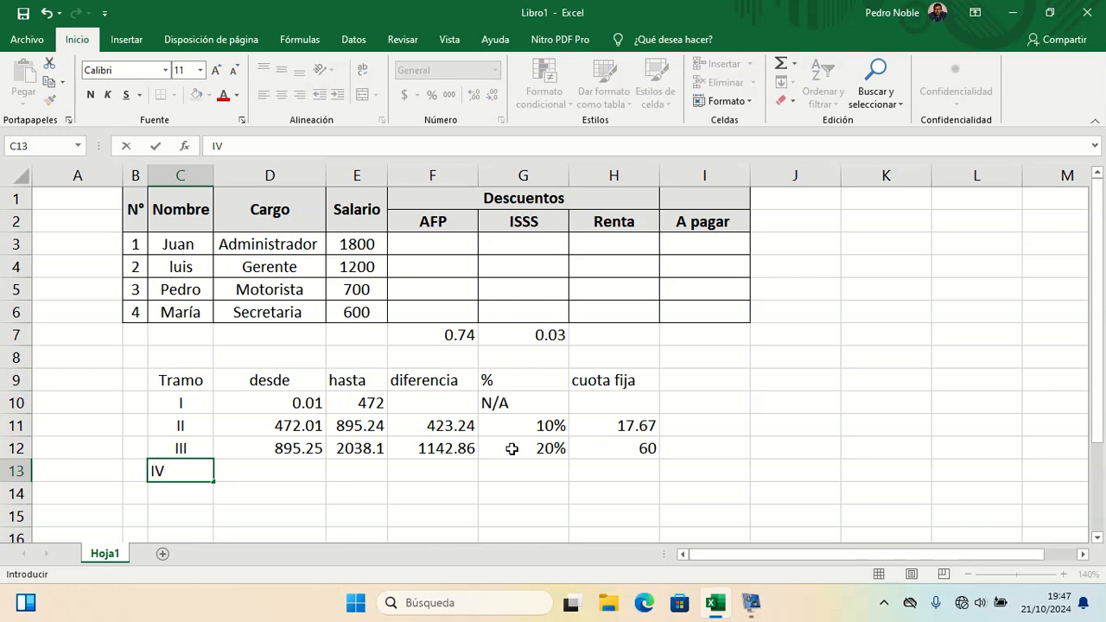
key("Return")
key("Up")
key("Right")
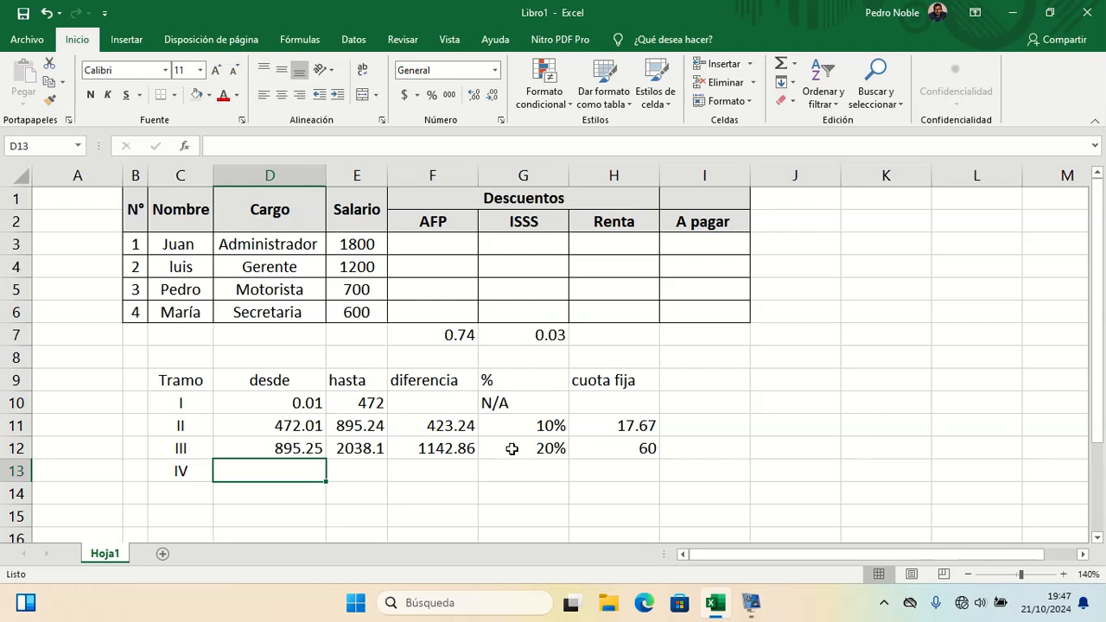
type("2038")
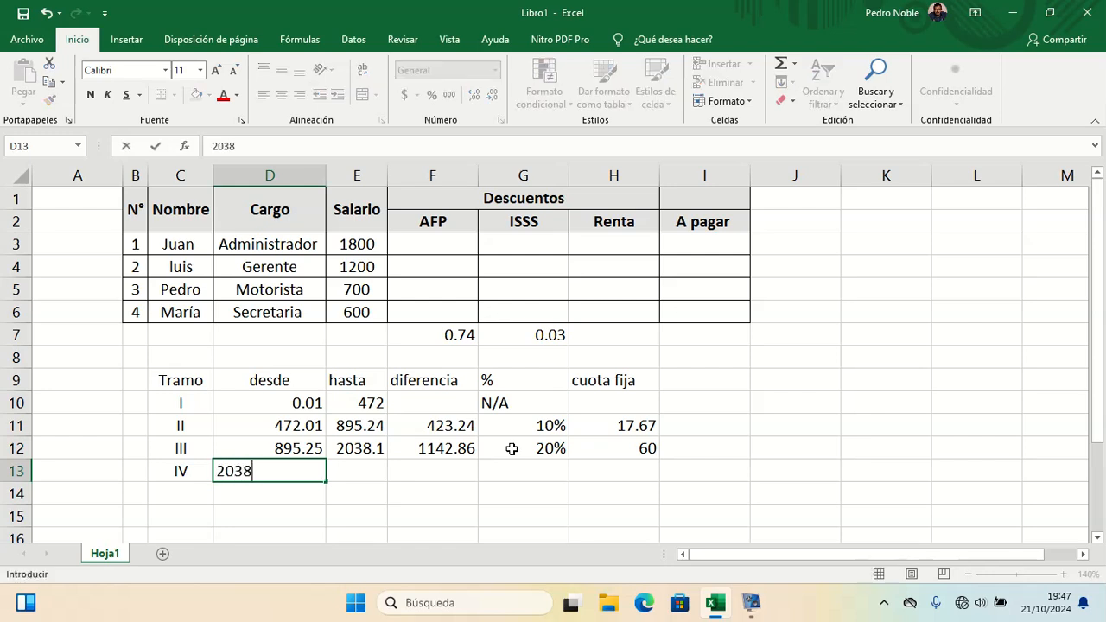
type(".11")
key("Return")
Step: Enter bracket IV's percentage as 30% in G13 and its cuota fija as 288.76 in H13
key("Up")
key("Right")
key("Right")
key("Right")
key("Right")
key("Left")
key("Left")
key("Left")
key("Right")
key("Left")
key("Right")
key("Right")
key("Left")
key("Left")
key("Right")
key("Right")
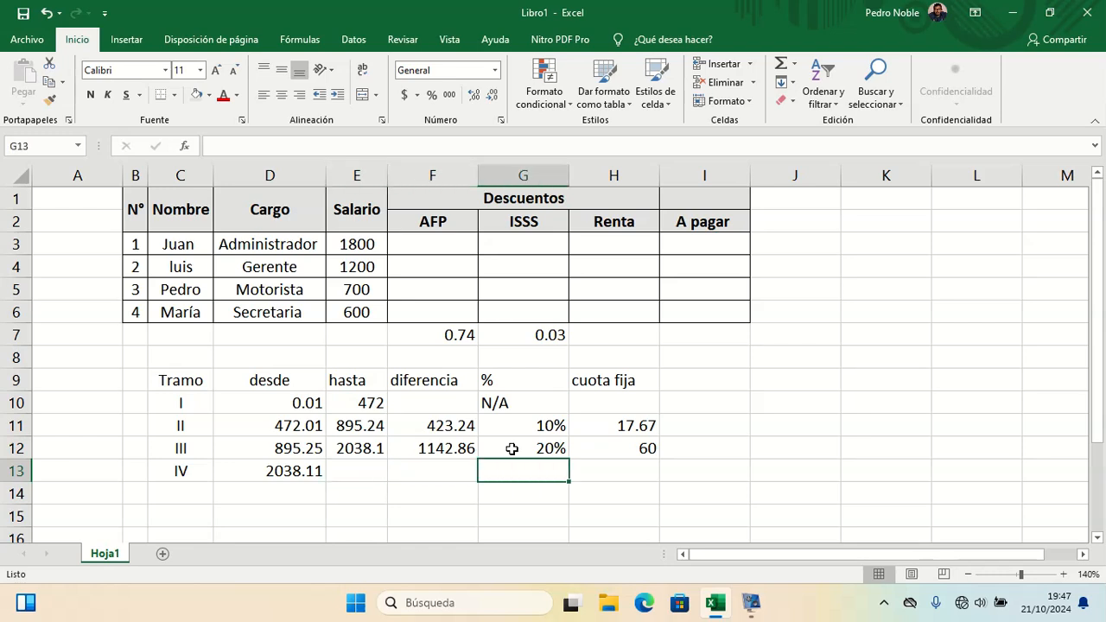
type("30%")
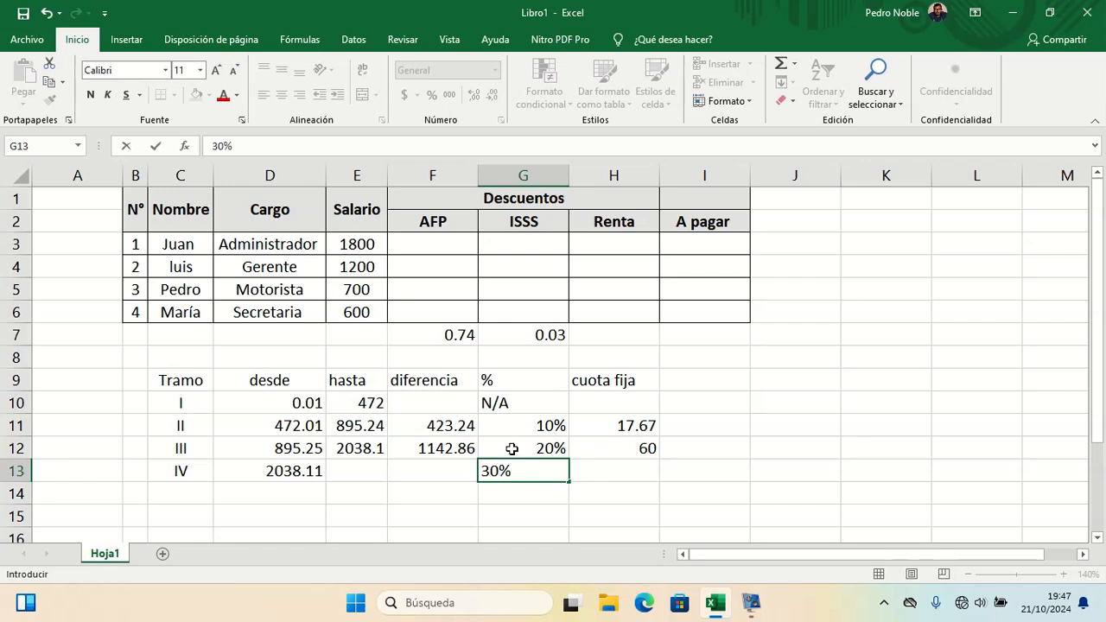
key("Right")
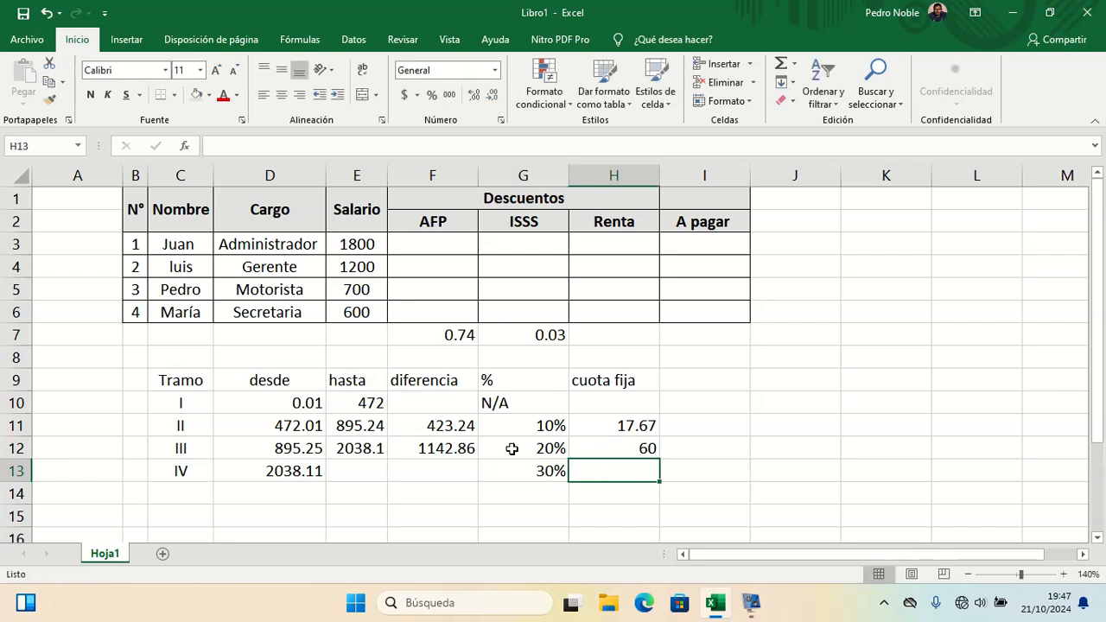
type("288.76")
key("Return")
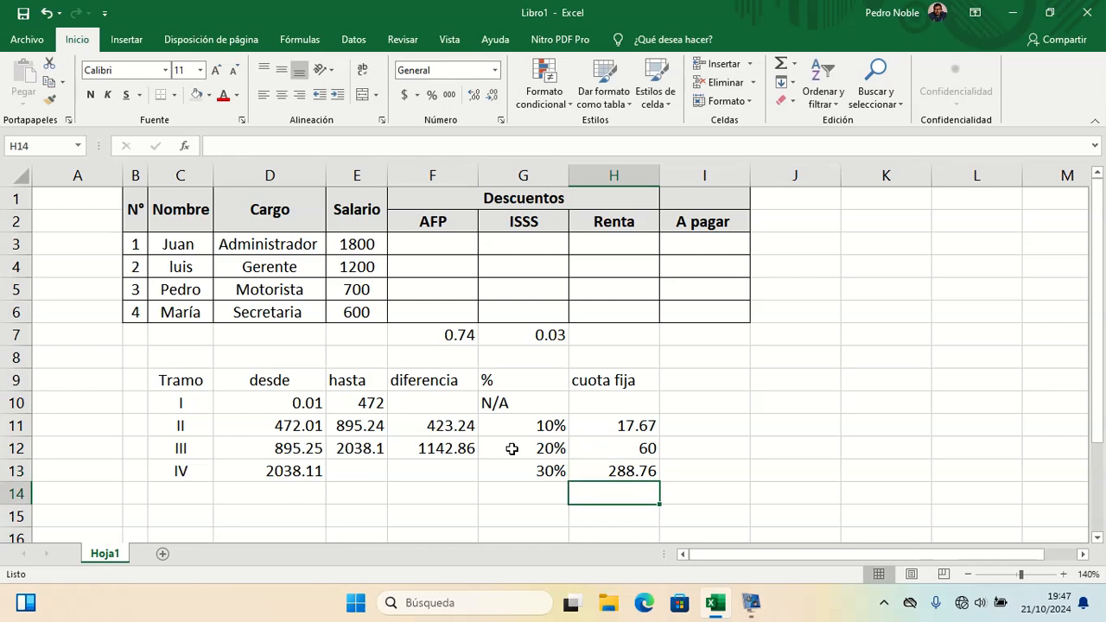
Step: Apply accounting number format to the desde, hasta and diferencia cells D10:F13
key("Left")
key("Up")
key("Up")
key("Up")
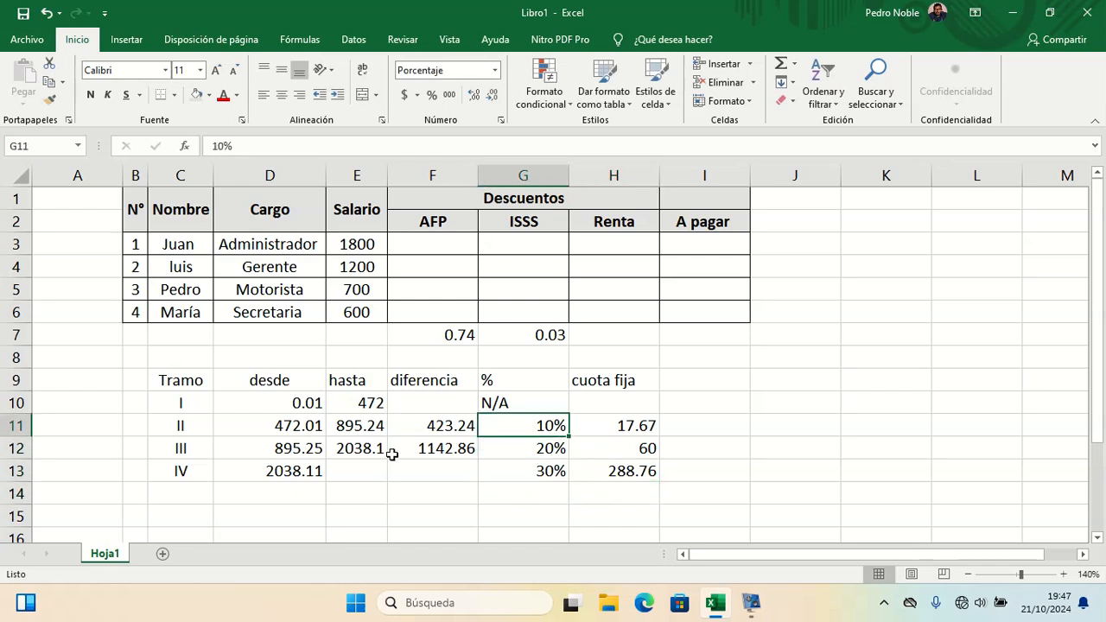
left_click_drag(277, 400, 402, 470)
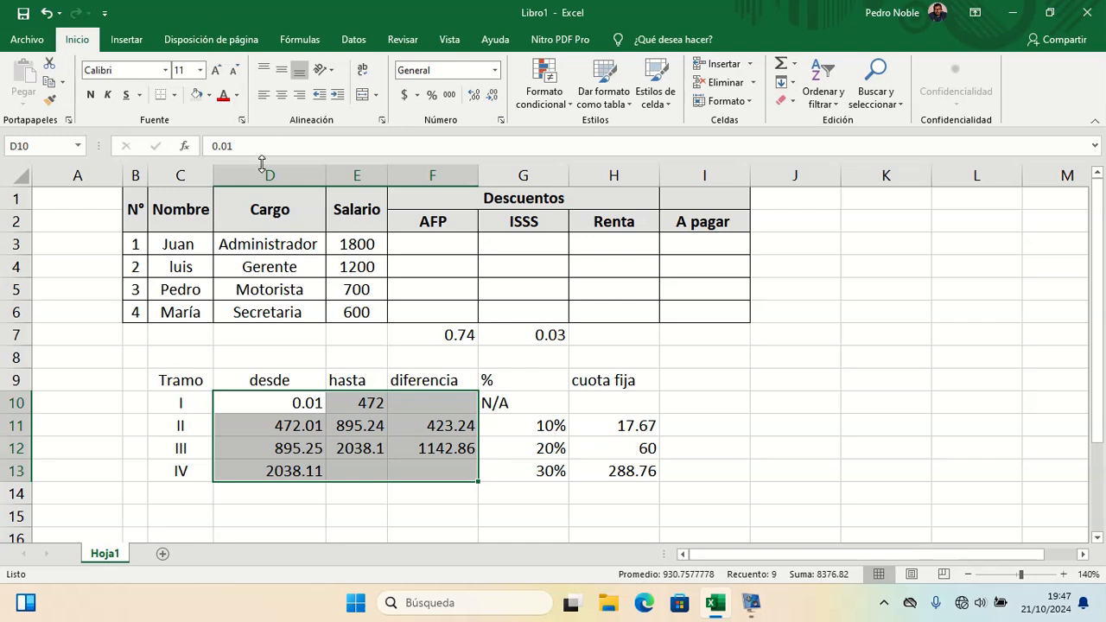
left_click(404, 95)
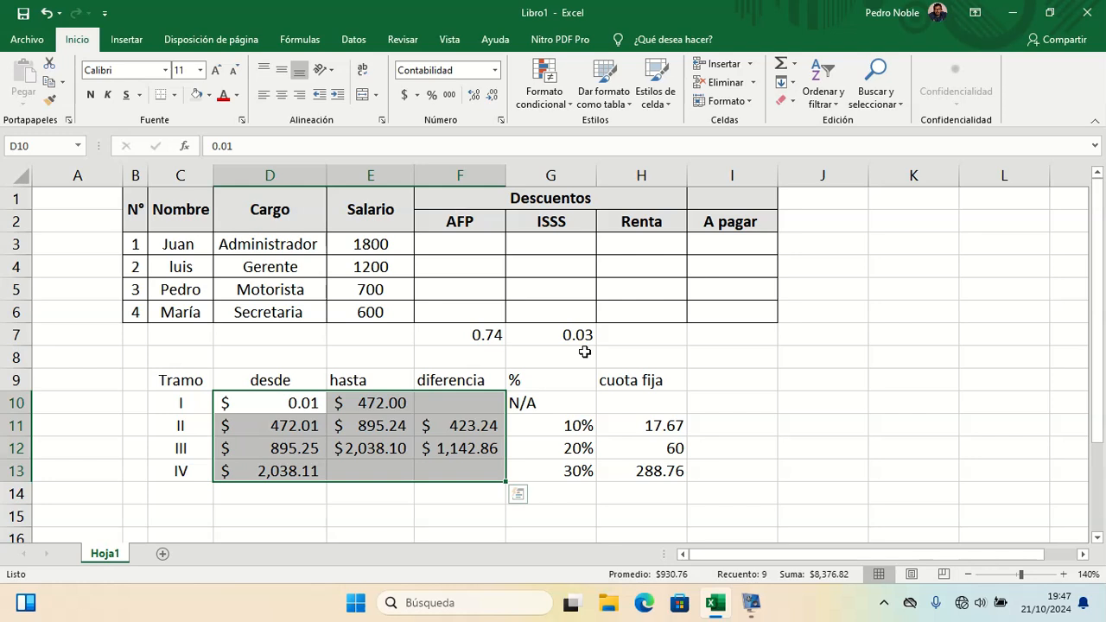
Step: Apply accounting number format to the cuota fija cells H10:H13 and the salaries in E3:E6
left_click_drag(658, 405, 674, 471)
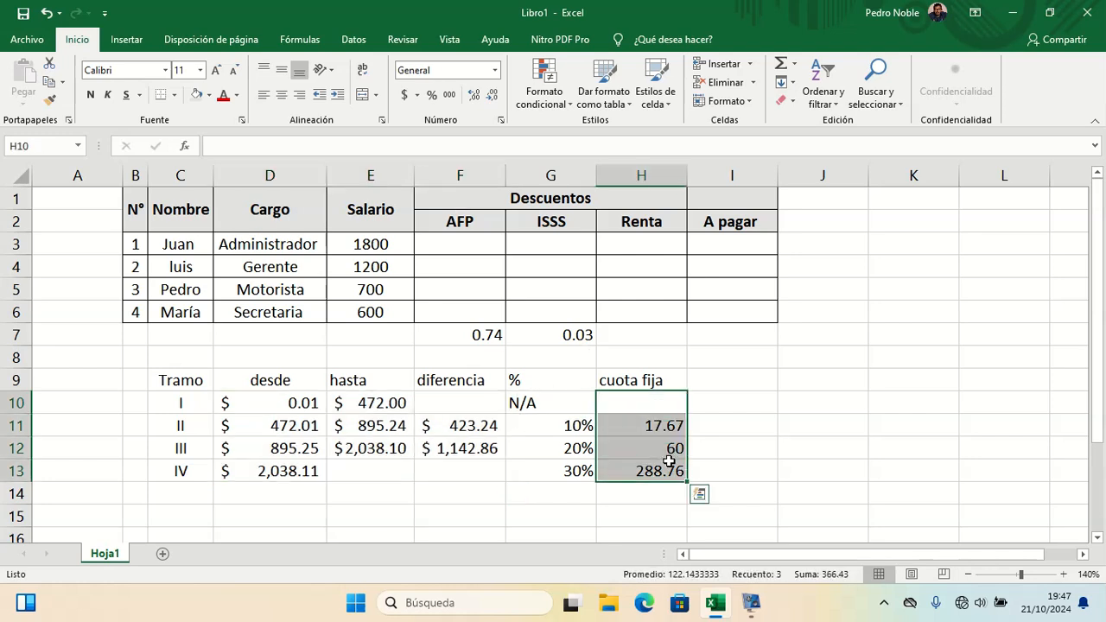
left_click(414, 95)
left_click(378, 242)
left_click_drag(378, 242, 382, 307)
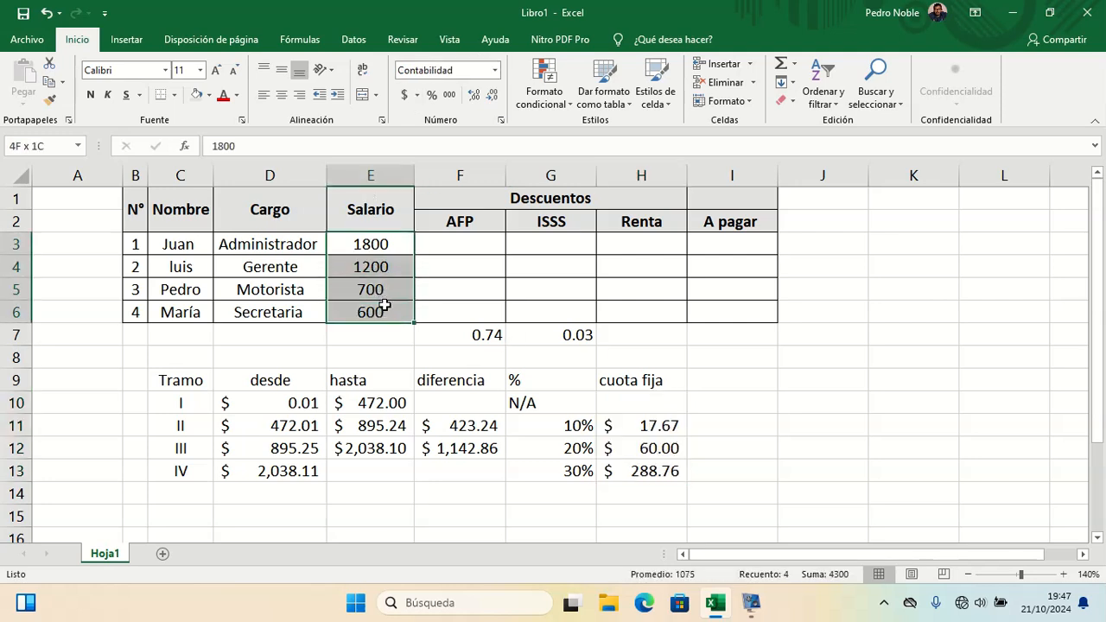
left_click(404, 95)
Step: Add all borders to the tax bracket table C9:H13
left_click(762, 425)
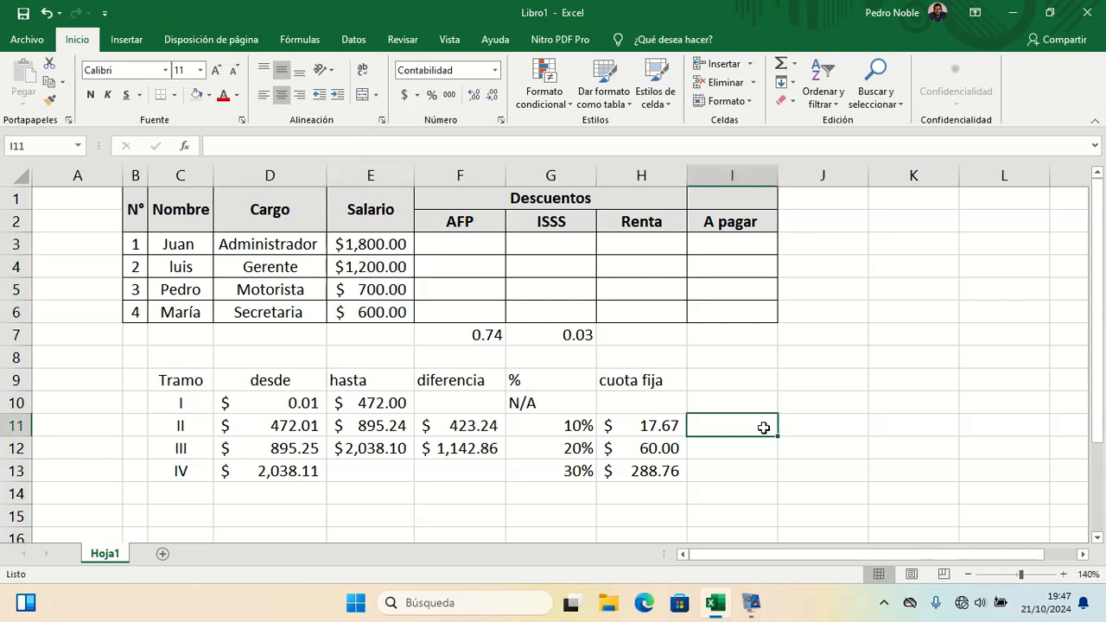
left_click_drag(187, 385, 625, 469)
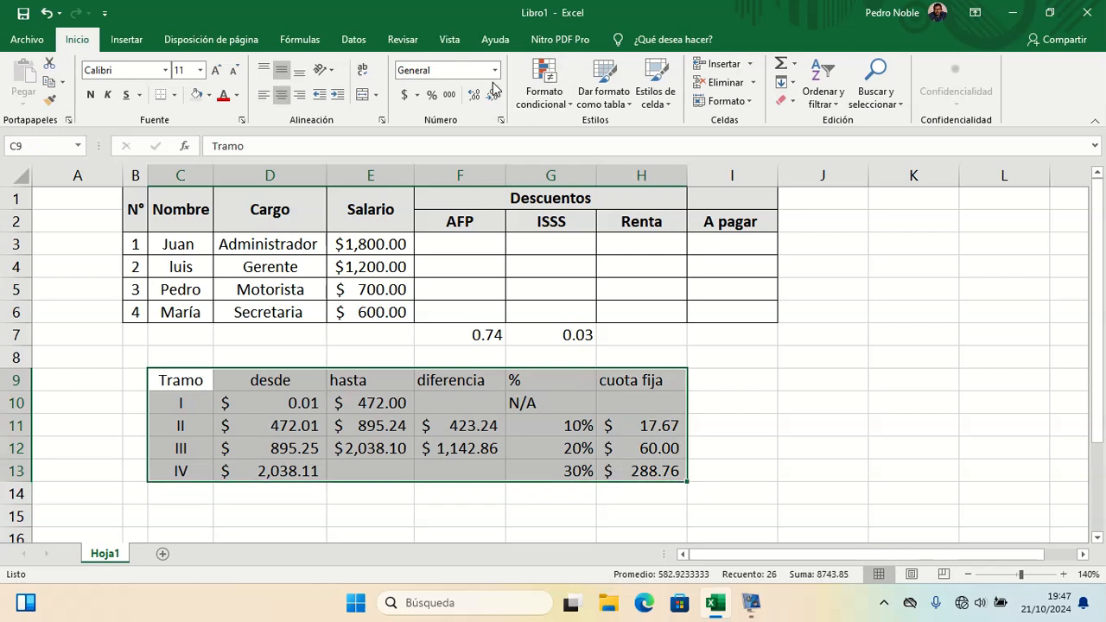
left_click(175, 95)
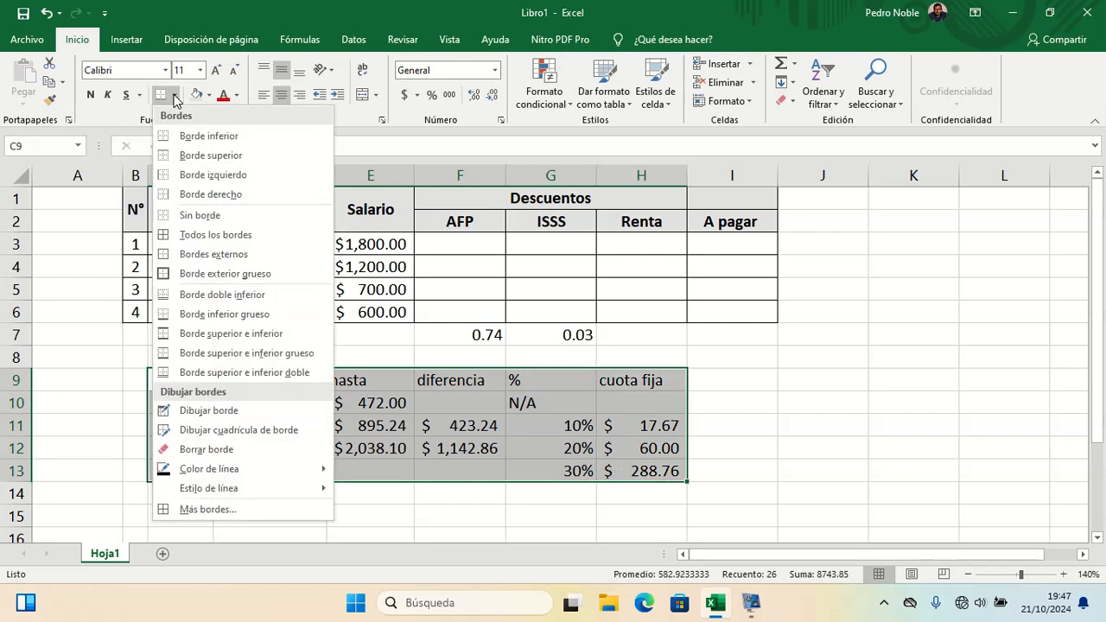
left_click(218, 237)
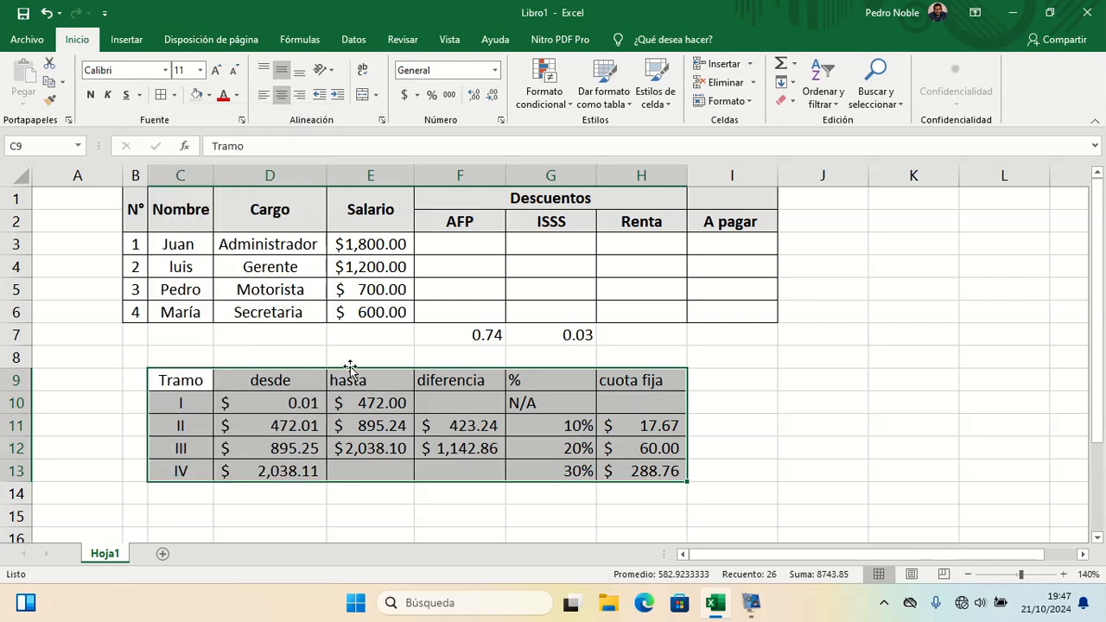
Step: Make the tax table's header row C9:H9 bold
left_click_drag(180, 380, 630, 377)
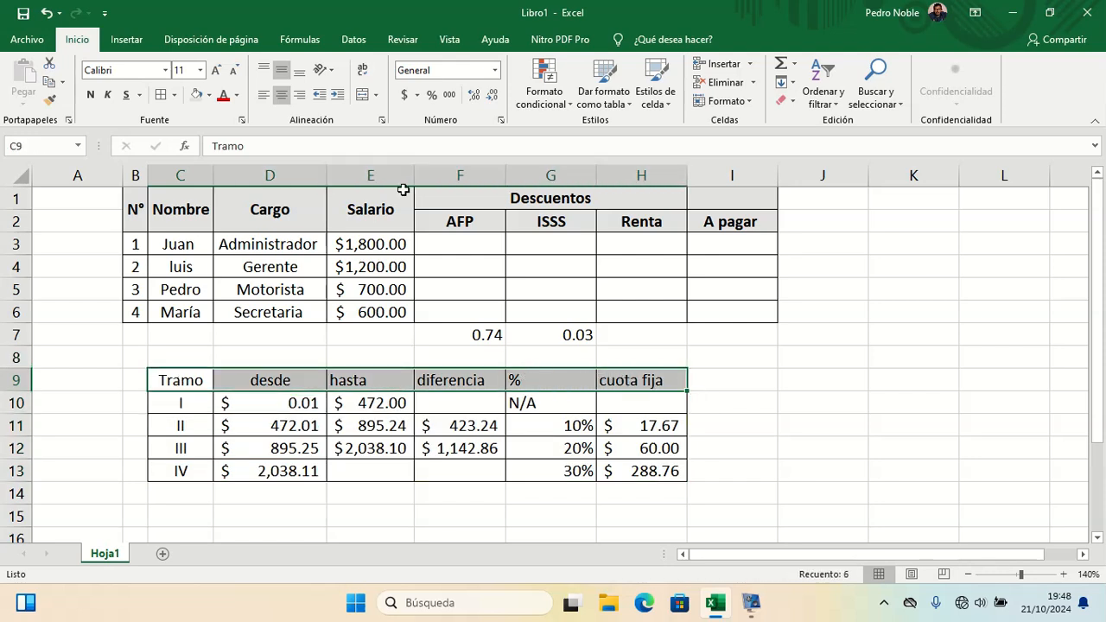
left_click(197, 95)
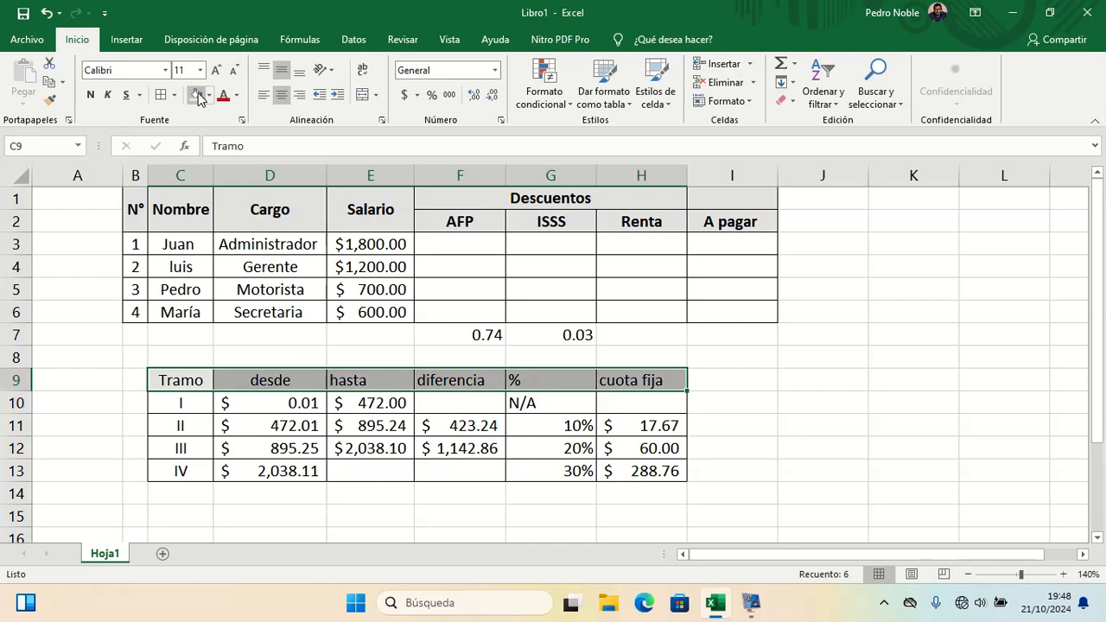
left_click(765, 342)
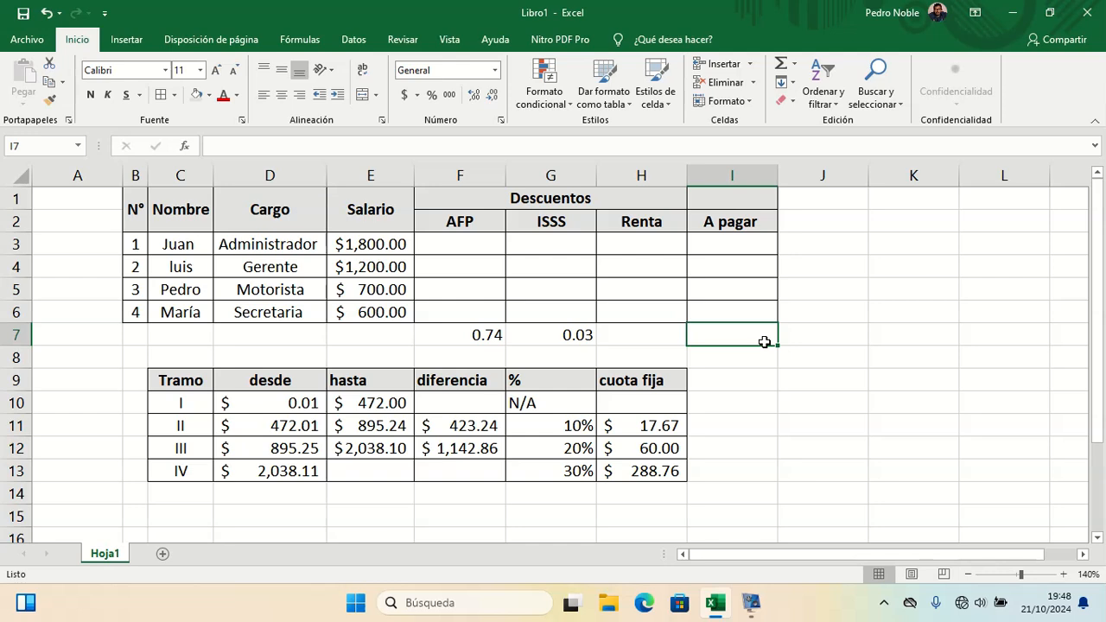
Step: Center the contents of the tax bracket table C9:H13 both horizontally and vertically
scroll(518, 412, "right", 6)
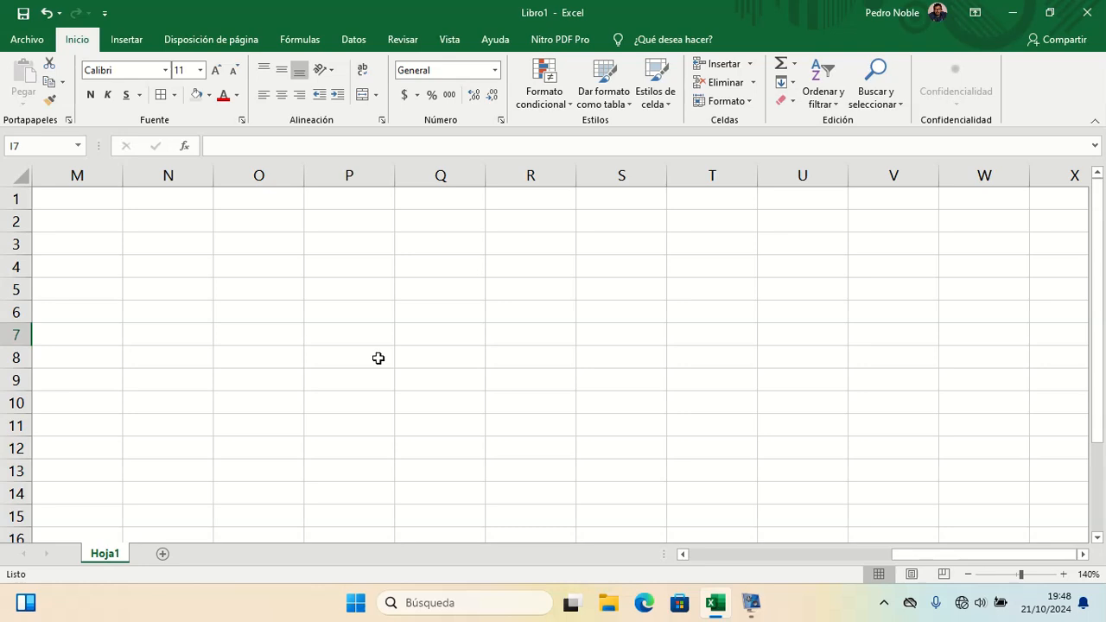
left_click_drag(914, 558, 710, 561)
left_click_drag(171, 382, 639, 464)
left_click(281, 96)
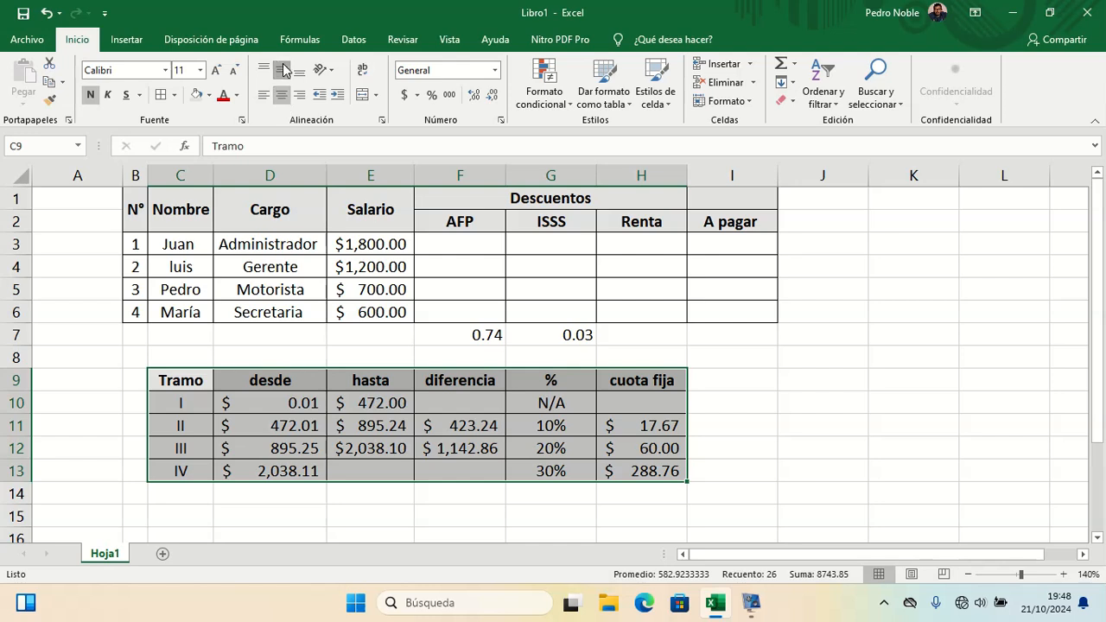
left_click(285, 69)
left_click(765, 487)
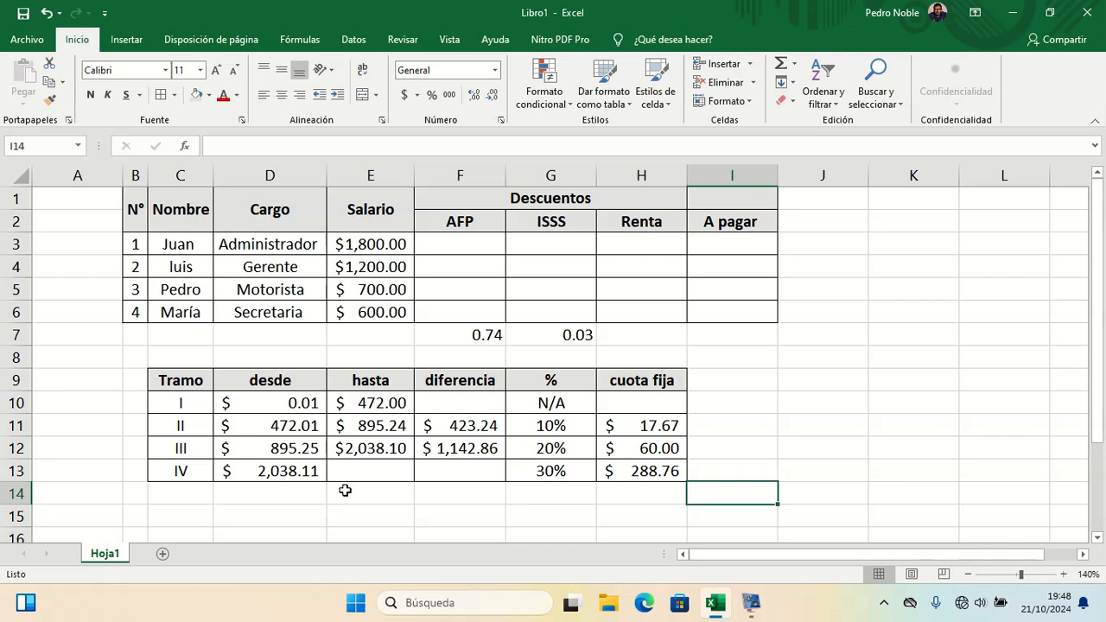
Step: Calculate 700 minus 472 in I11 as a scratch check of the bracket II difference
left_click(367, 430)
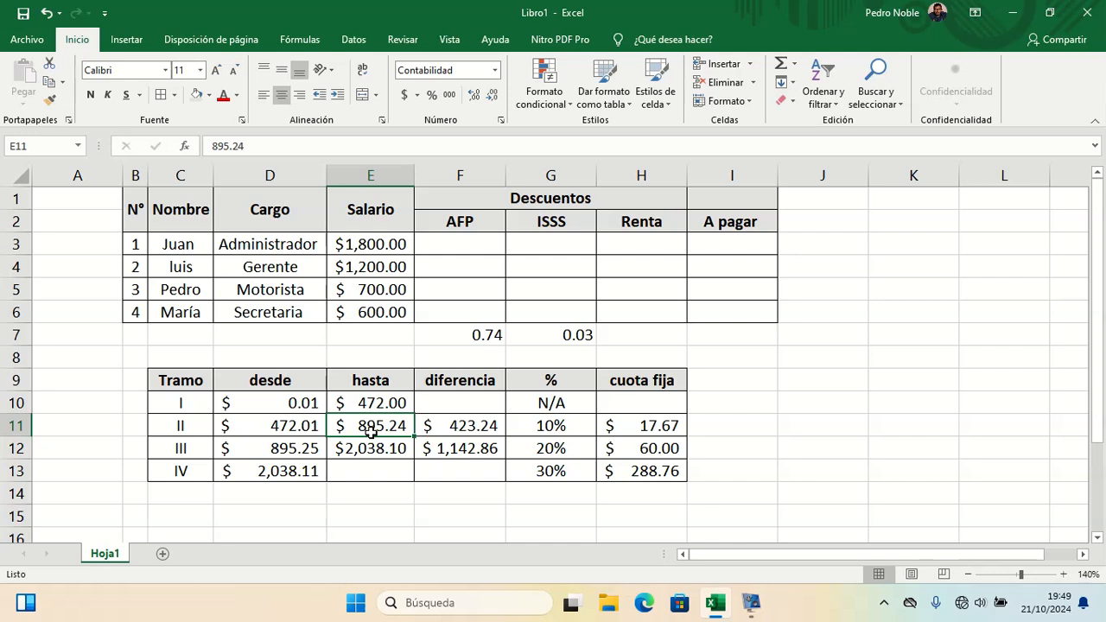
left_click(754, 415)
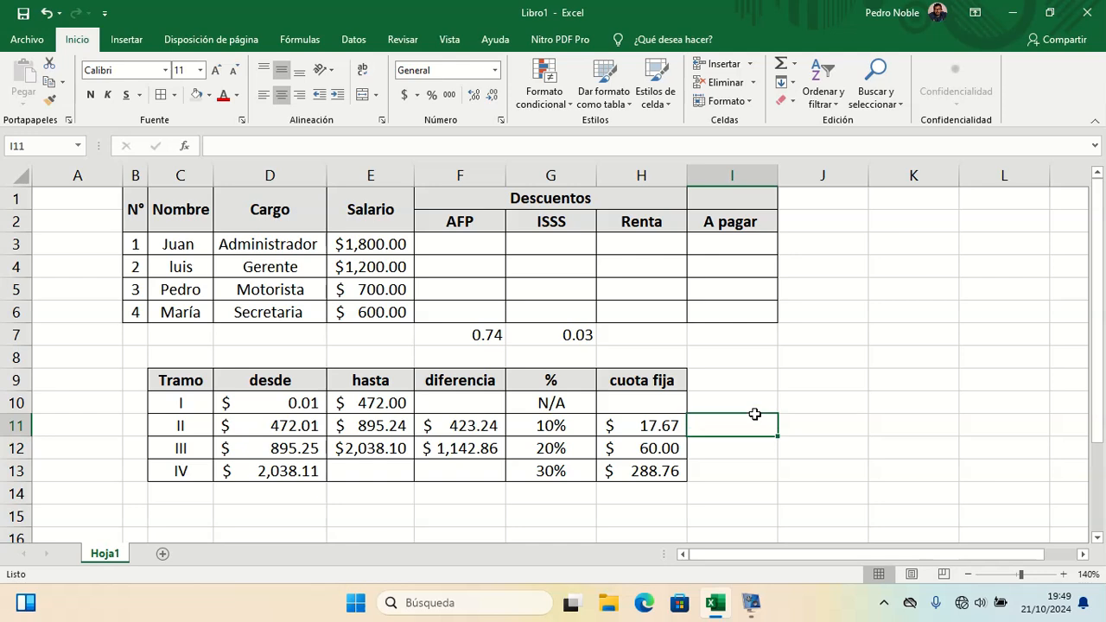
type("700")
key("BackSpace")
key("BackSpace")
key("BackSpace")
type("=")
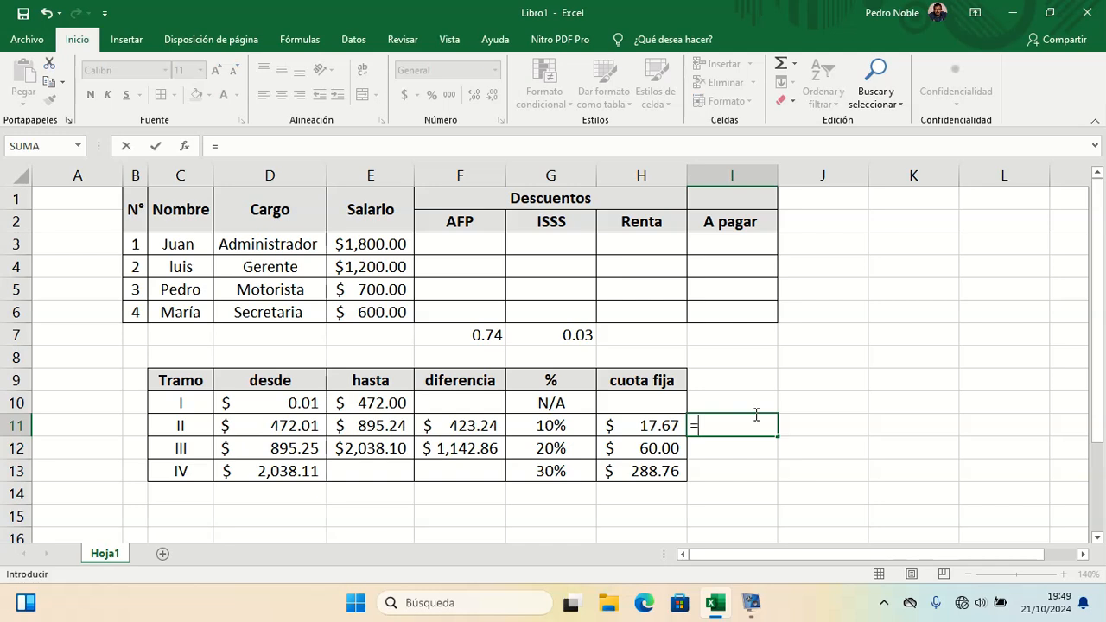
type("700-472")
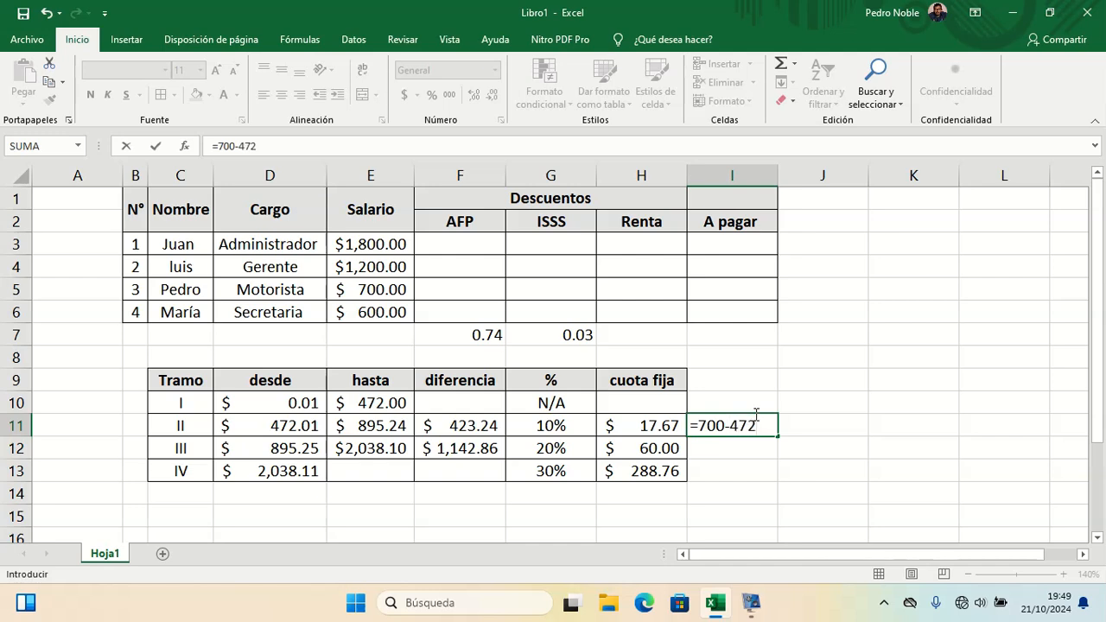
key("Return")
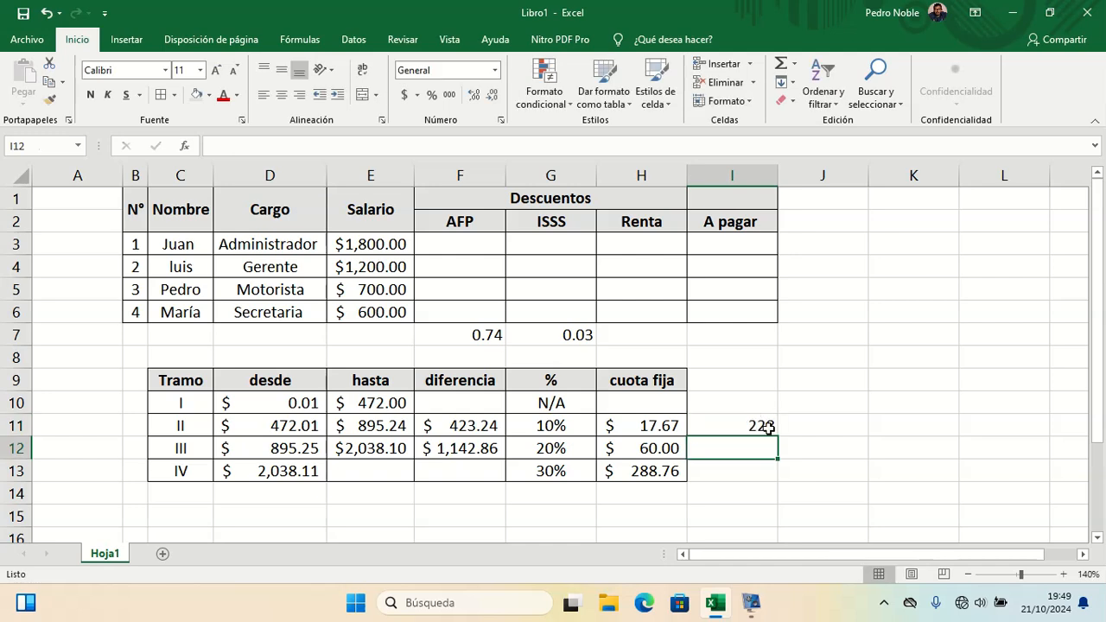
Step: Enter 10% in J11 beside the scratch result
left_click(765, 424)
left_click(792, 428)
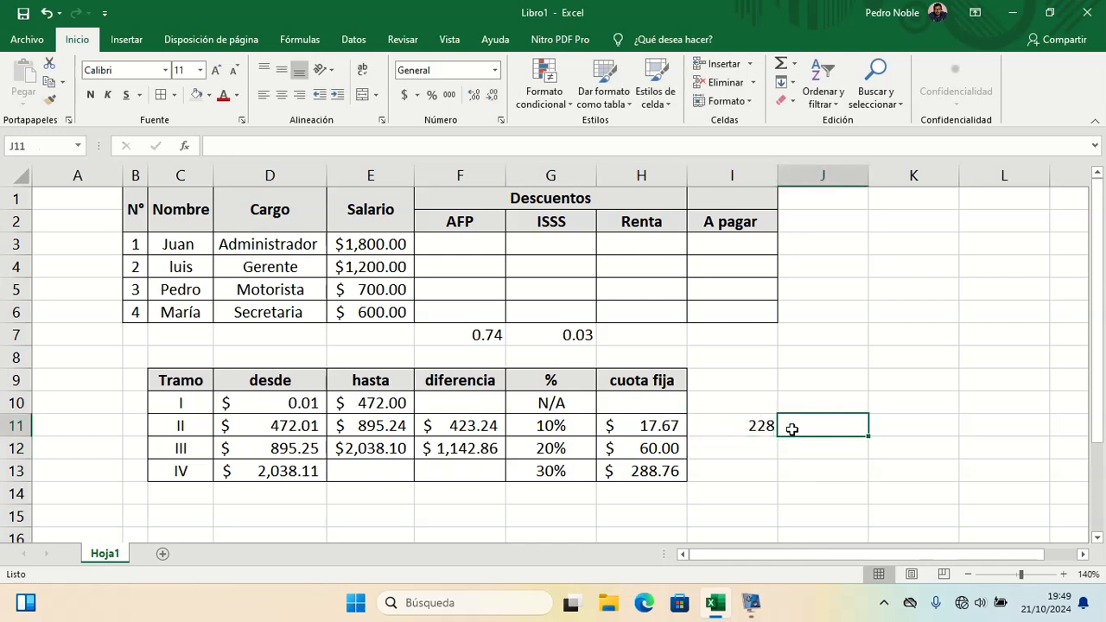
type("10%")
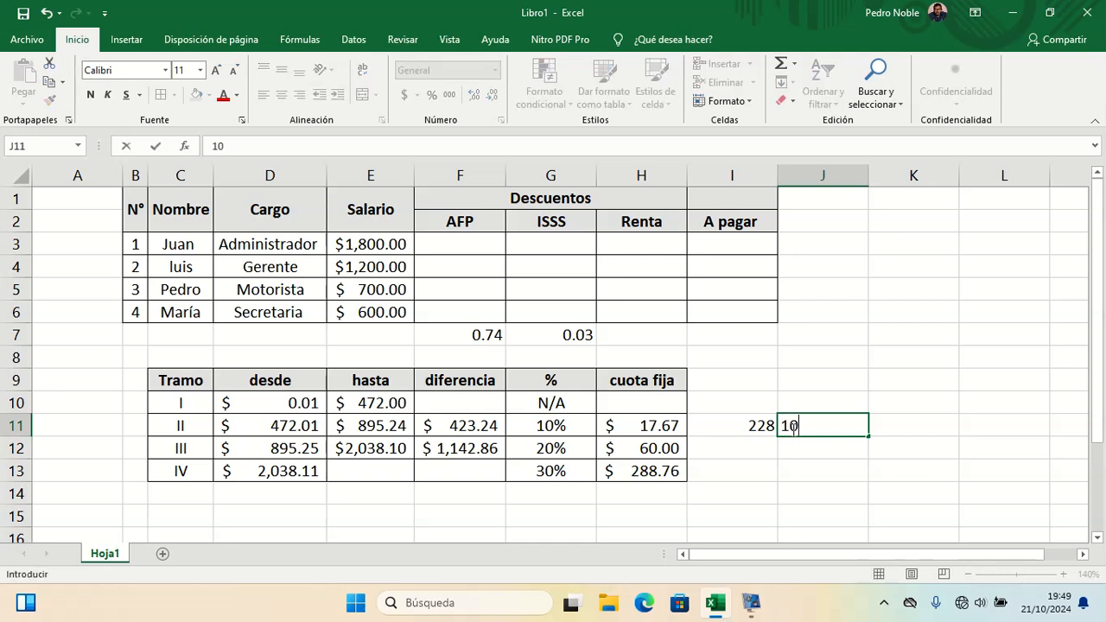
key("Return")
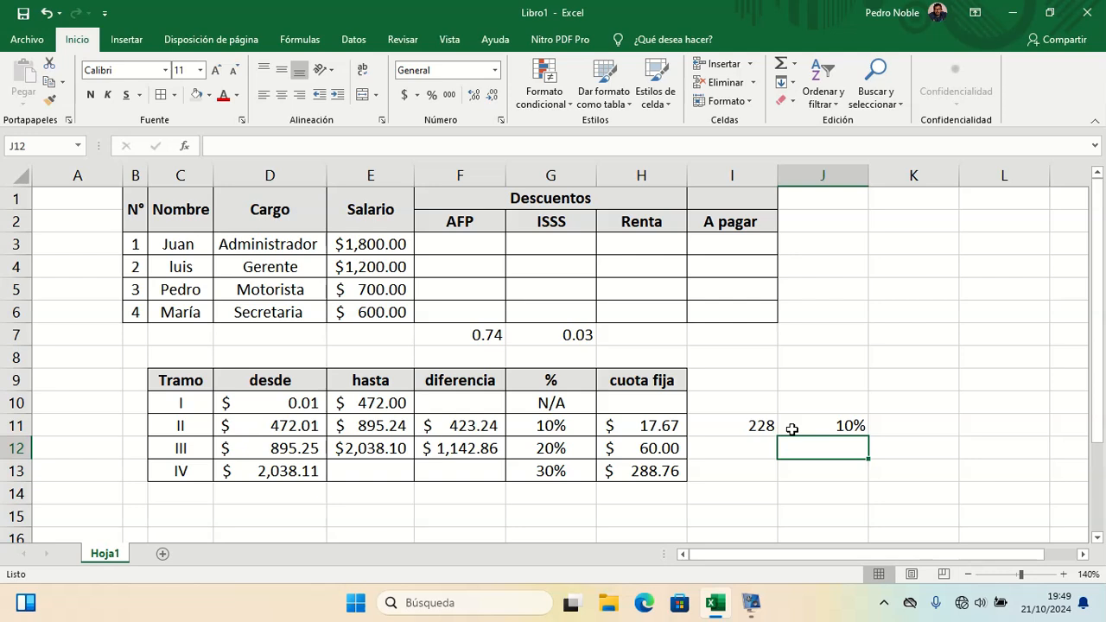
Step: Review the desde, hasta and diferencia values of the tax bracket table
key("Left")
key("Left")
key("Left")
key("Left")
key("Left")
key("Left")
key("Left")
key("Up")
key("Left")
key("Up")
key("Right")
key("Right")
key("Down")
key("Down")
key("Left")
key("Up")
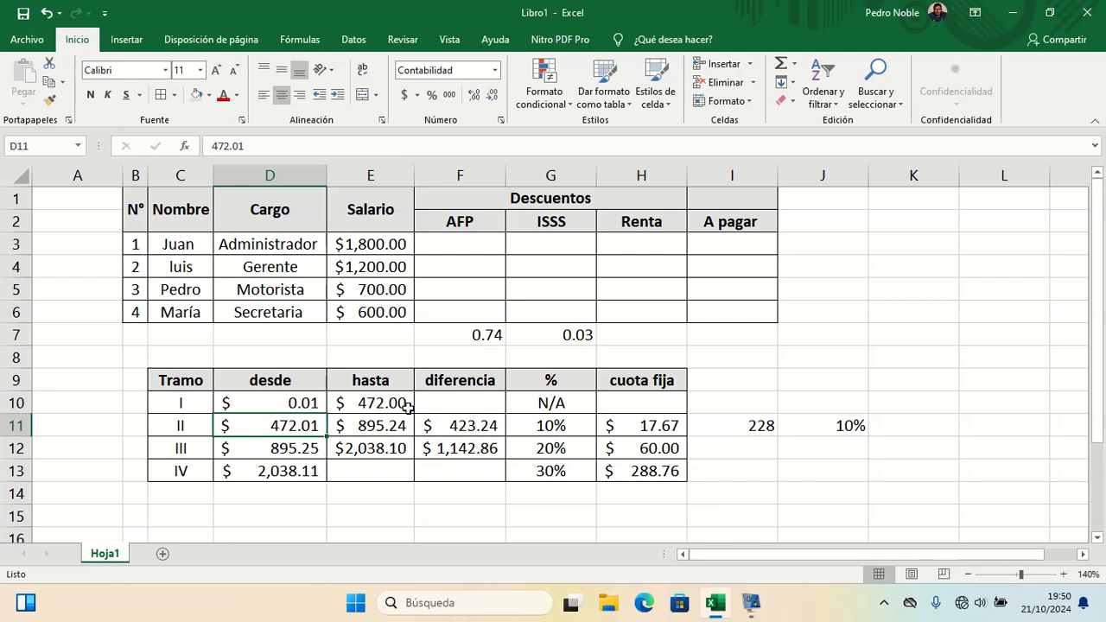
left_click(370, 443)
key("Left")
key("Right")
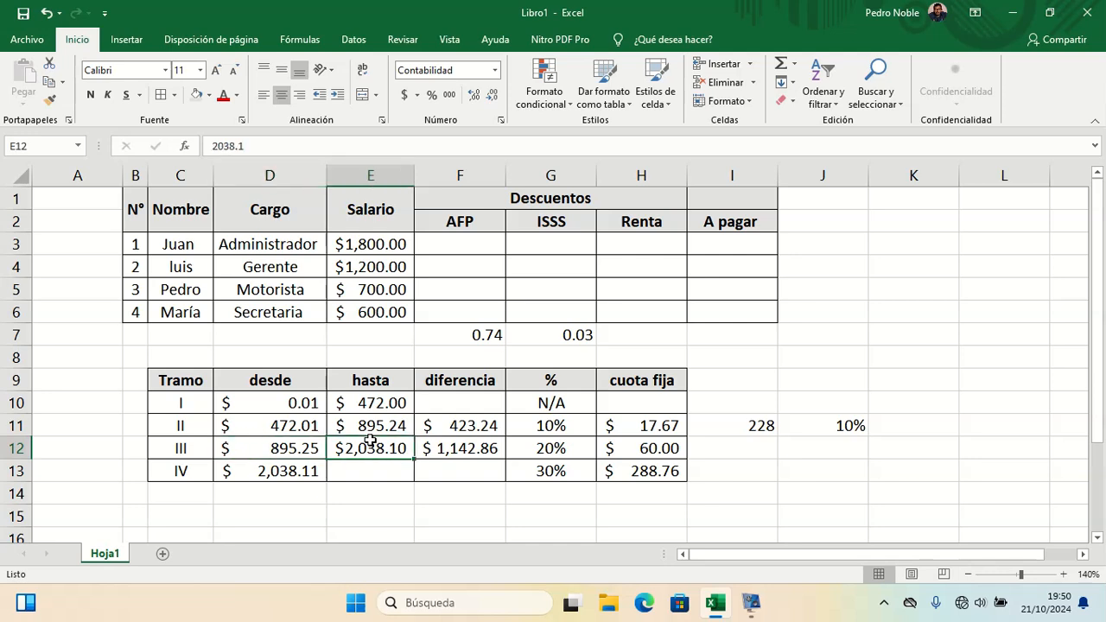
key("Left")
key("Right")
key("Right")
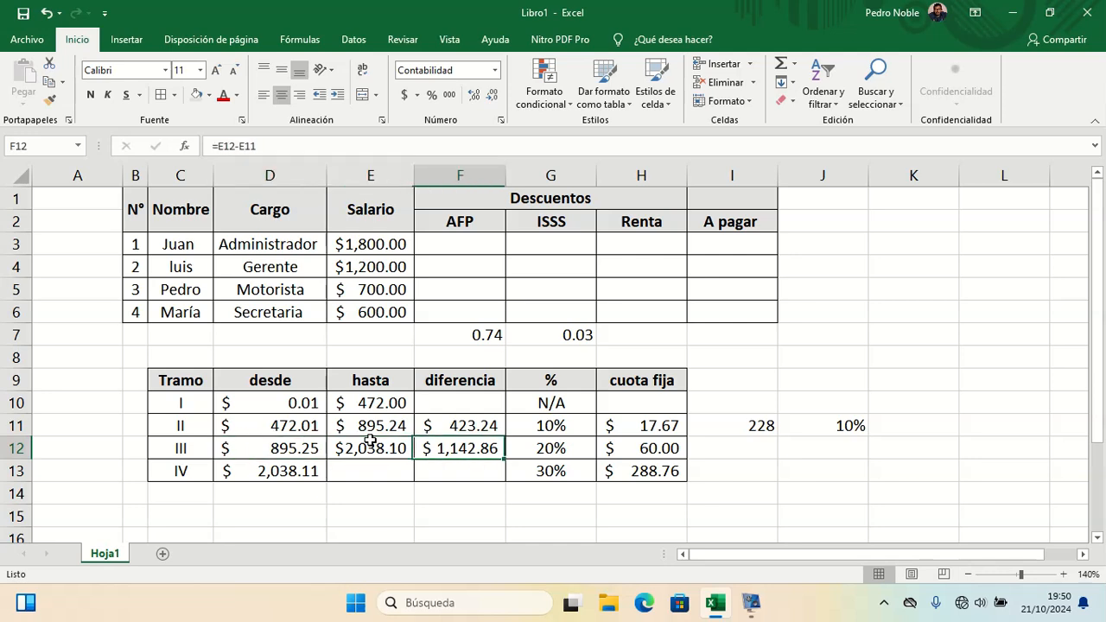
Step: Calculate 1000 minus 895.24 in I12 as a scratch check for bracket III
left_click(757, 468)
left_click(763, 453)
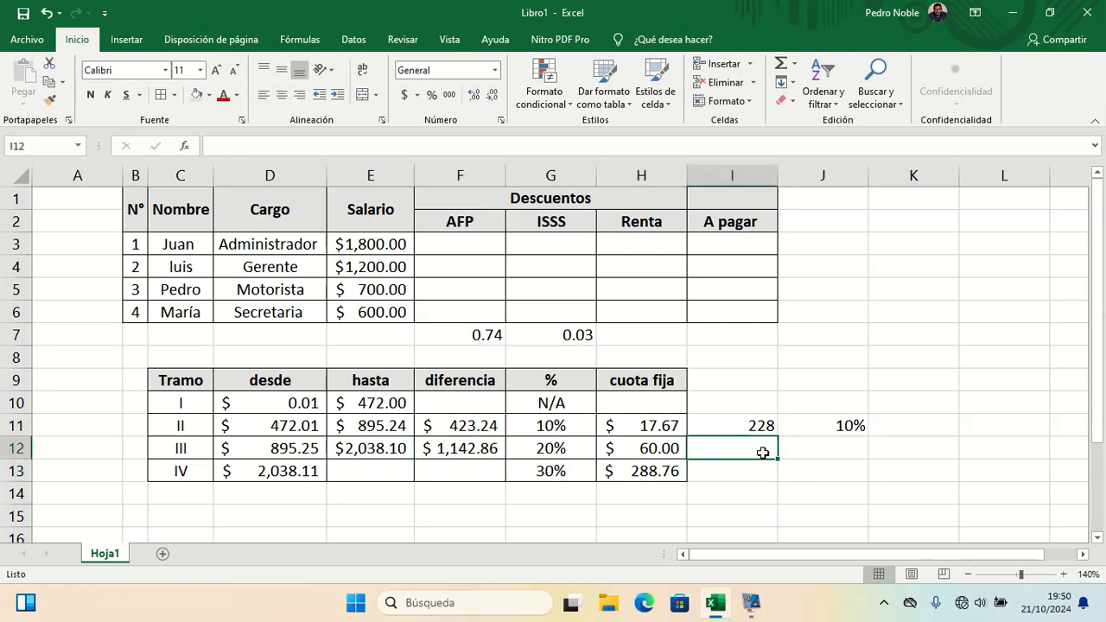
type("=10")
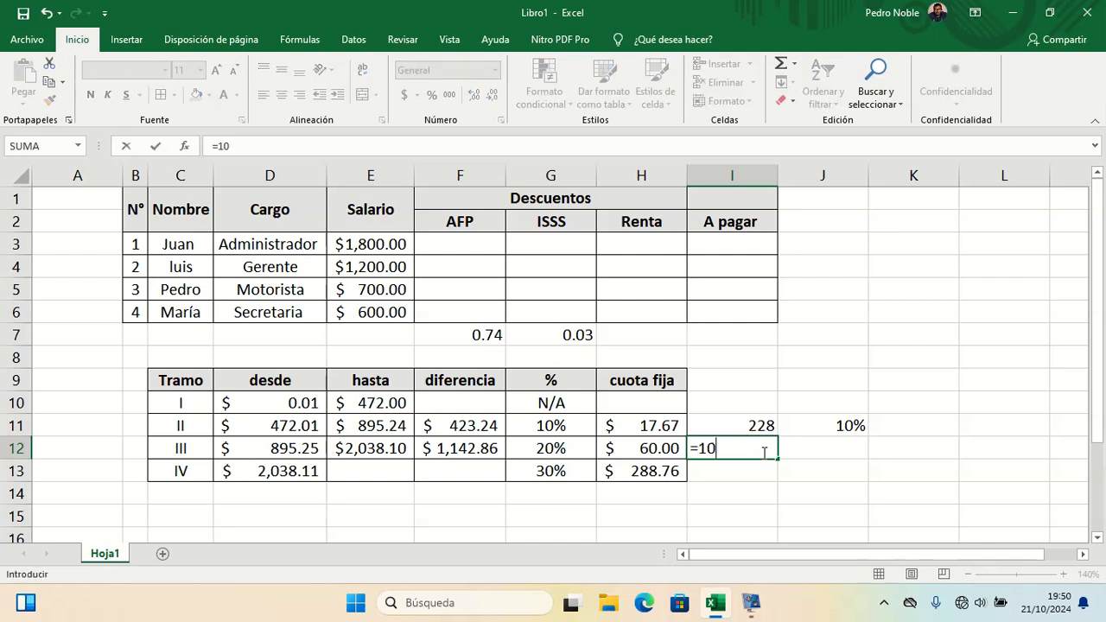
type("0-895.24")
key("Return")
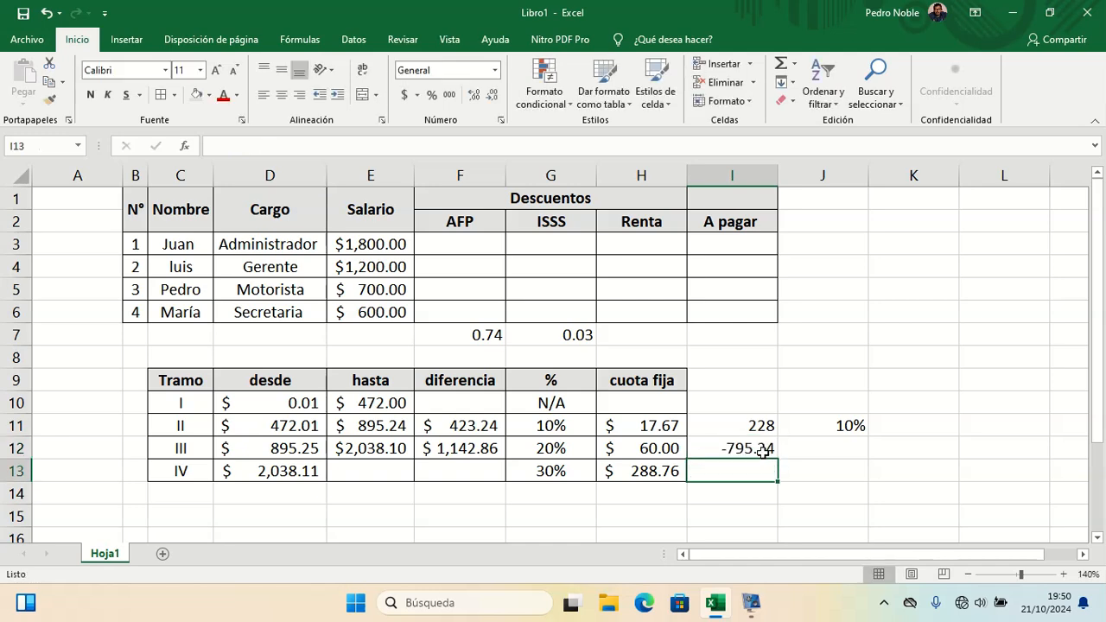
double_click(763, 451)
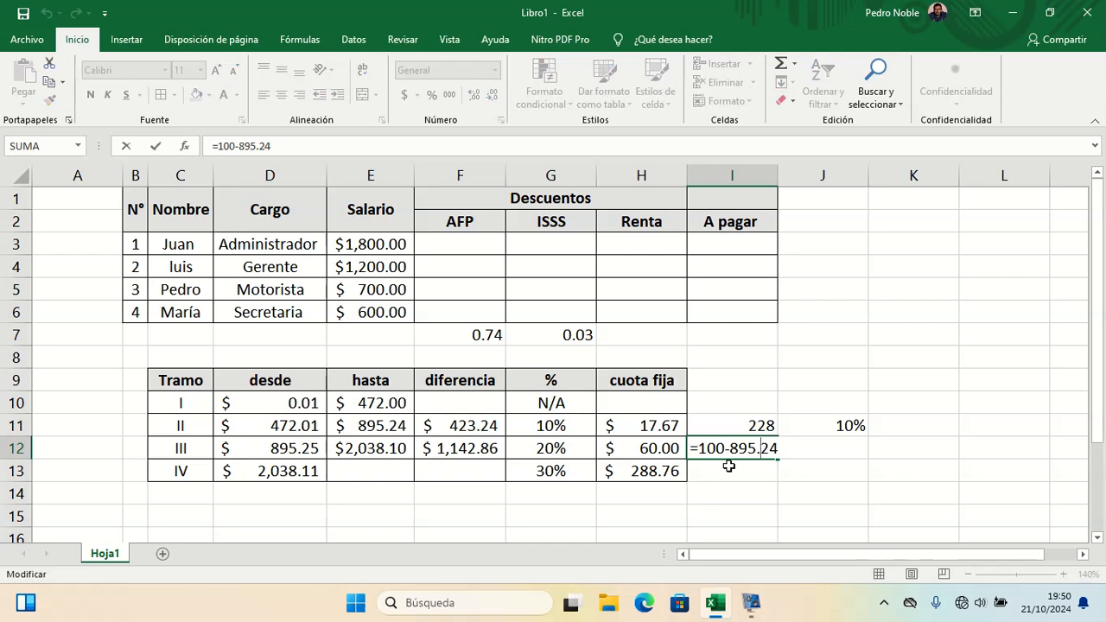
type("0")
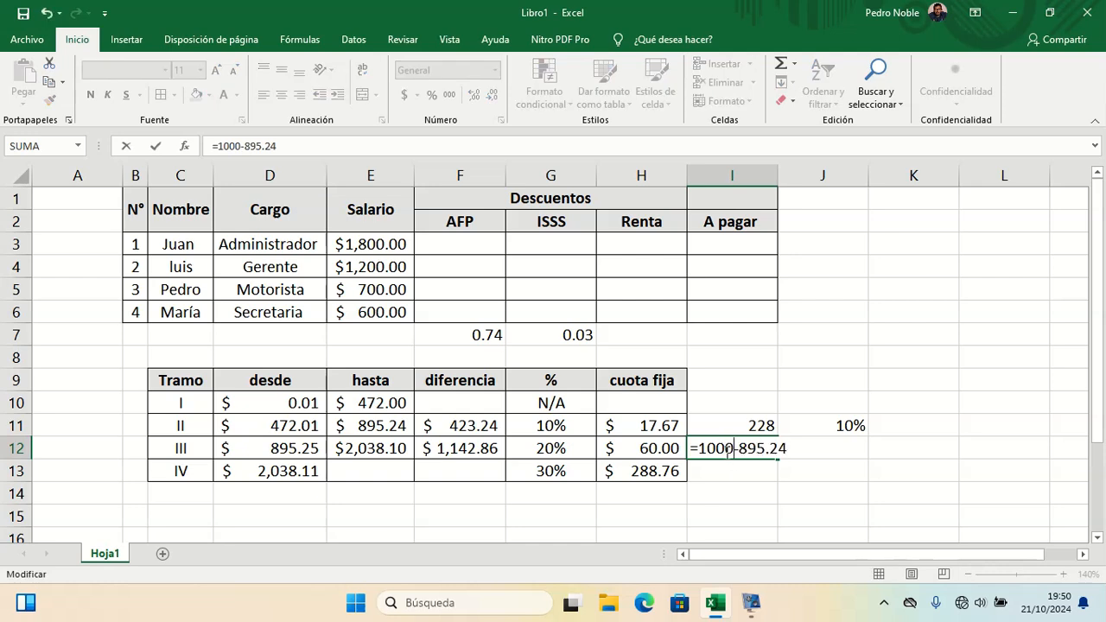
key("Return")
Step: Enter 20% in J12 and 60 in K12 next to the scratch calculation
left_click(797, 441)
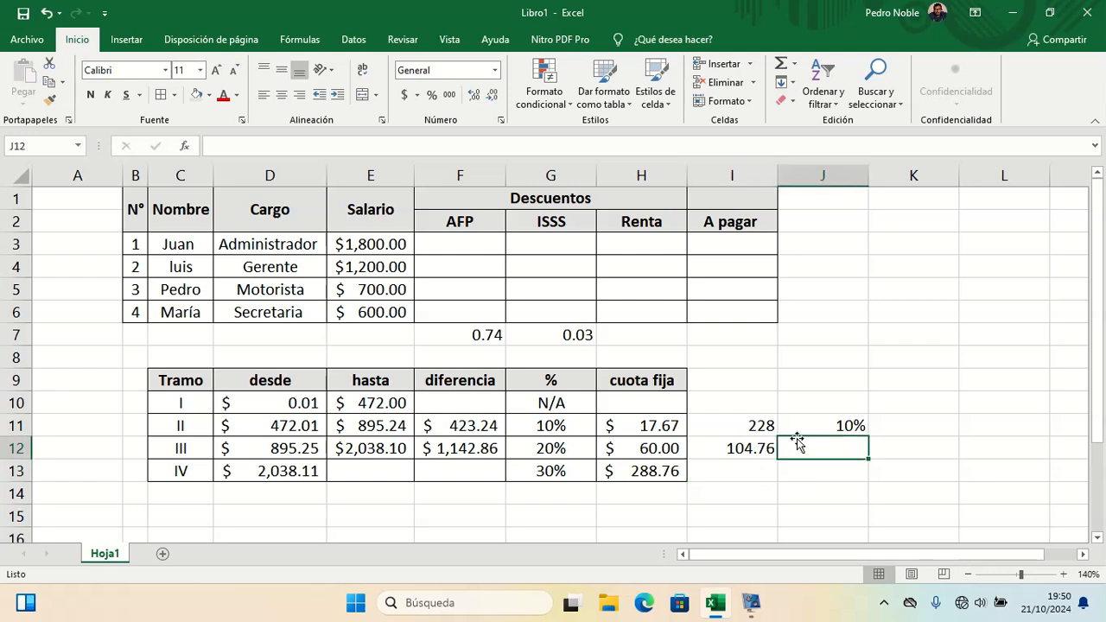
type("20%")
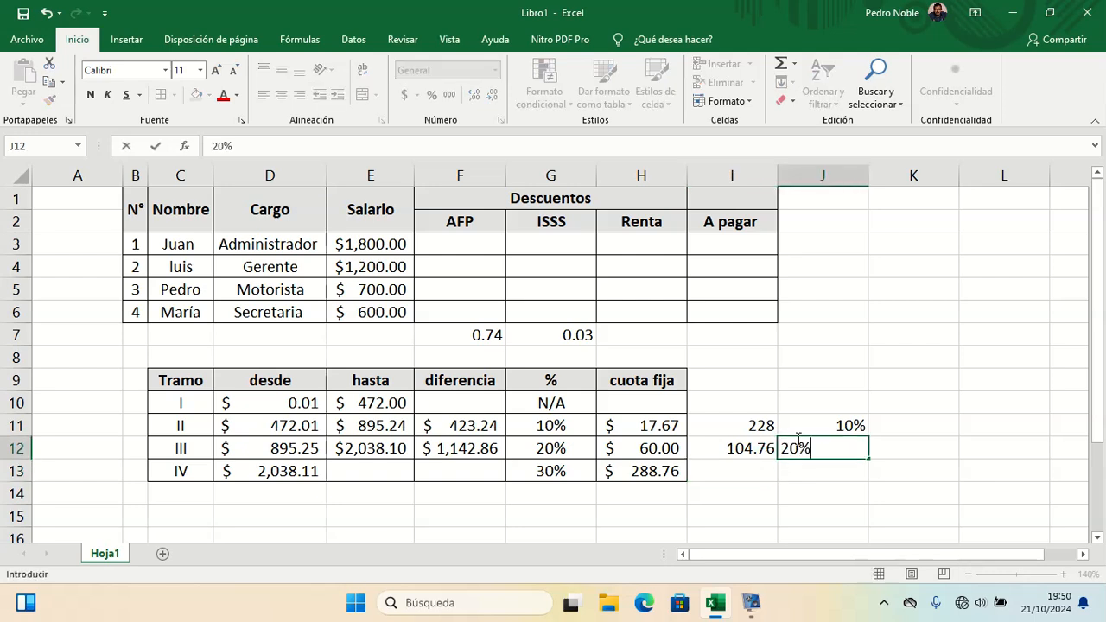
key("Return")
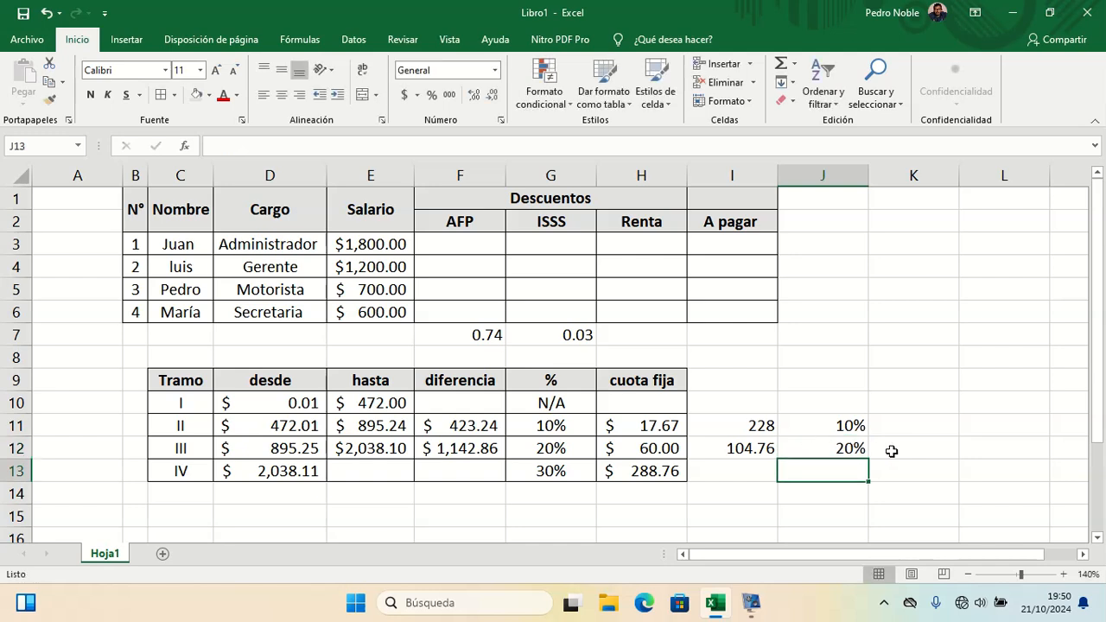
left_click(900, 451)
type("60")
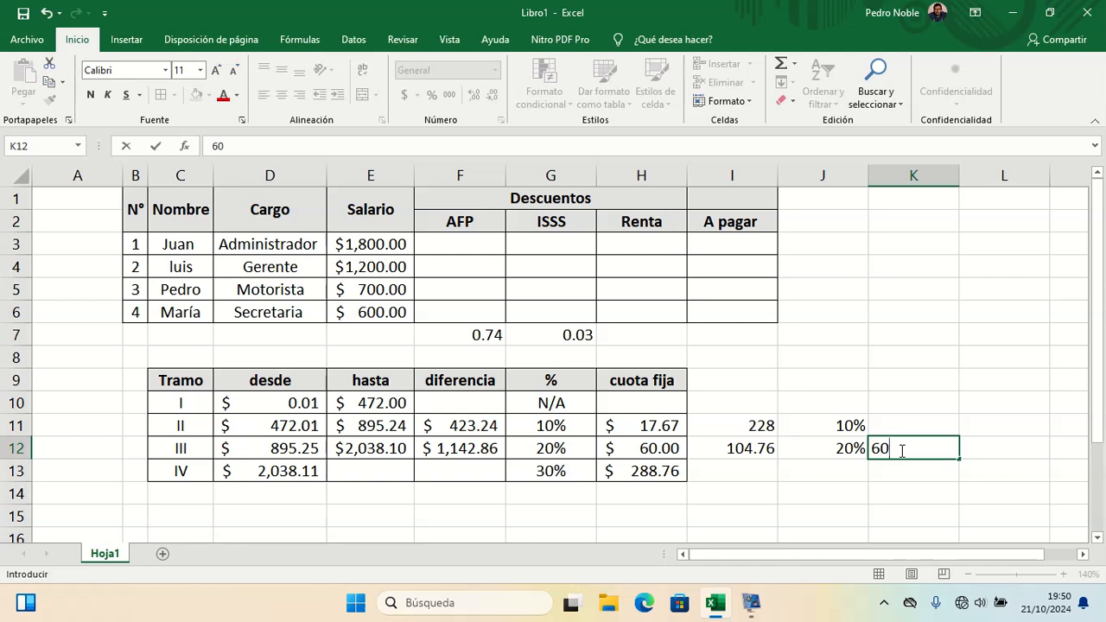
key("Return")
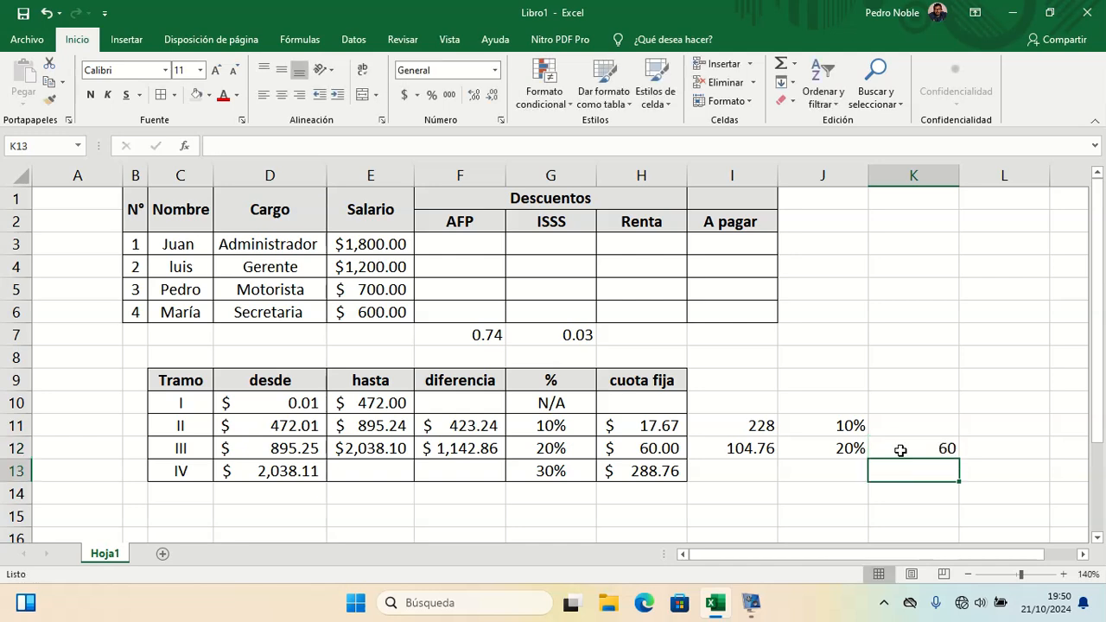
Step: Clear the scratch cells I11:K12 and apply percentage format to J12
left_click_drag(764, 425, 906, 449)
key("Delete")
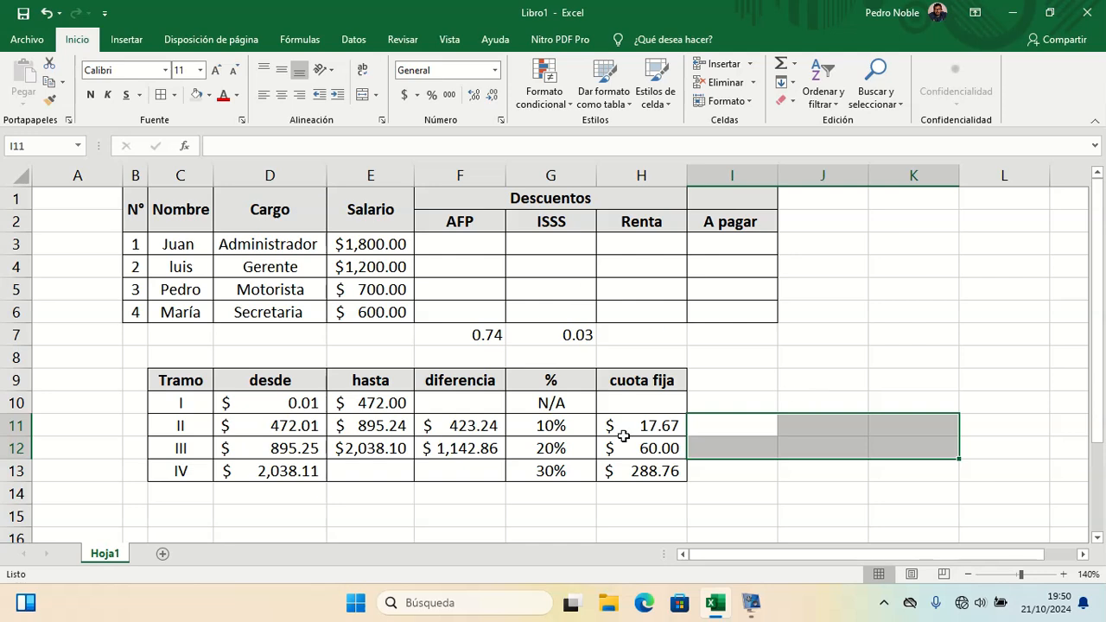
left_click(827, 451)
key("ctrl+shift+5")
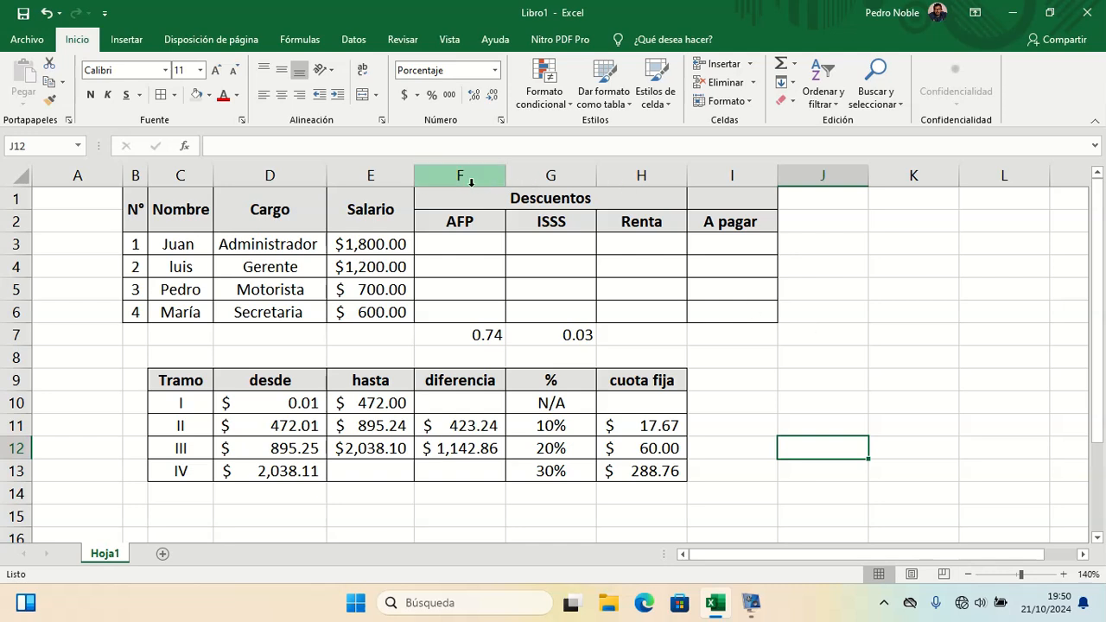
Step: Calculate Juan's AFP in F3 as his salary E3 multiplied by 0.74%
left_click(471, 247)
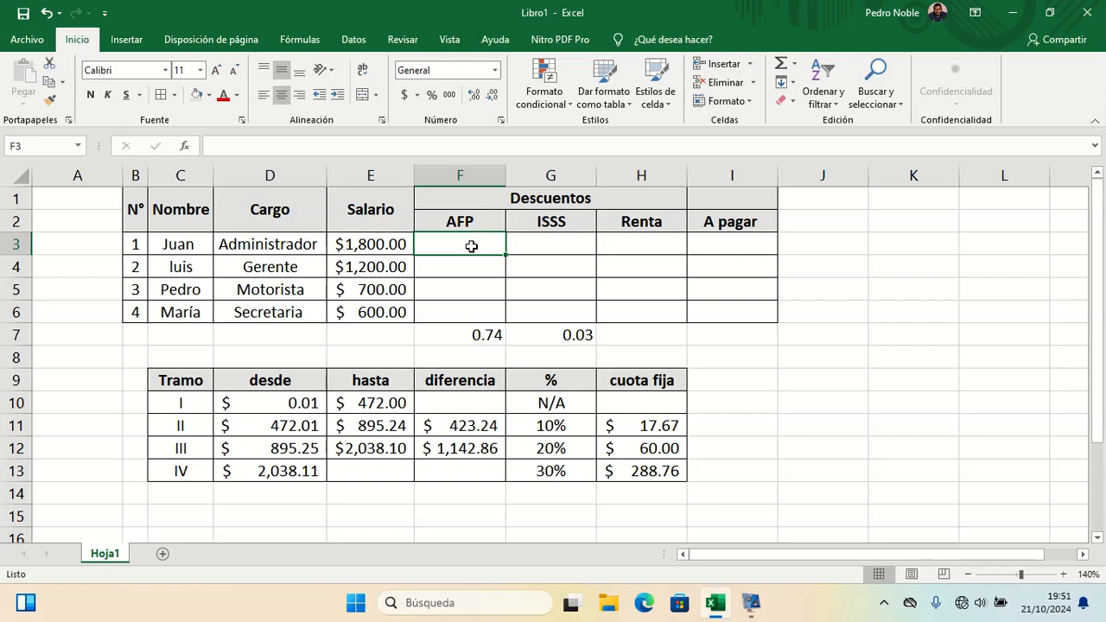
type("=")
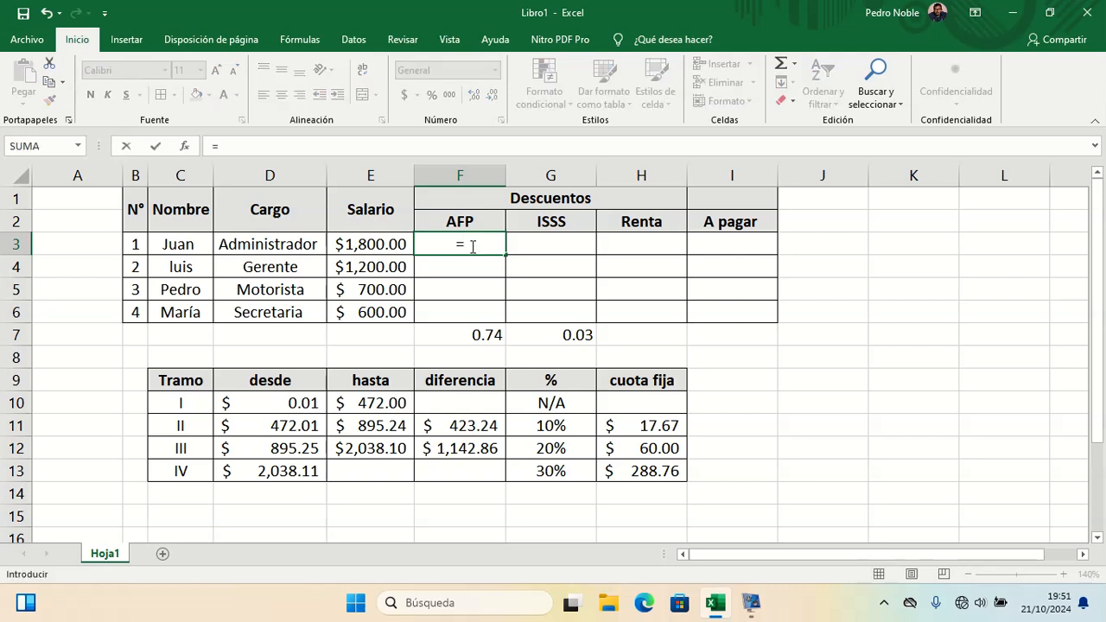
left_click(393, 245)
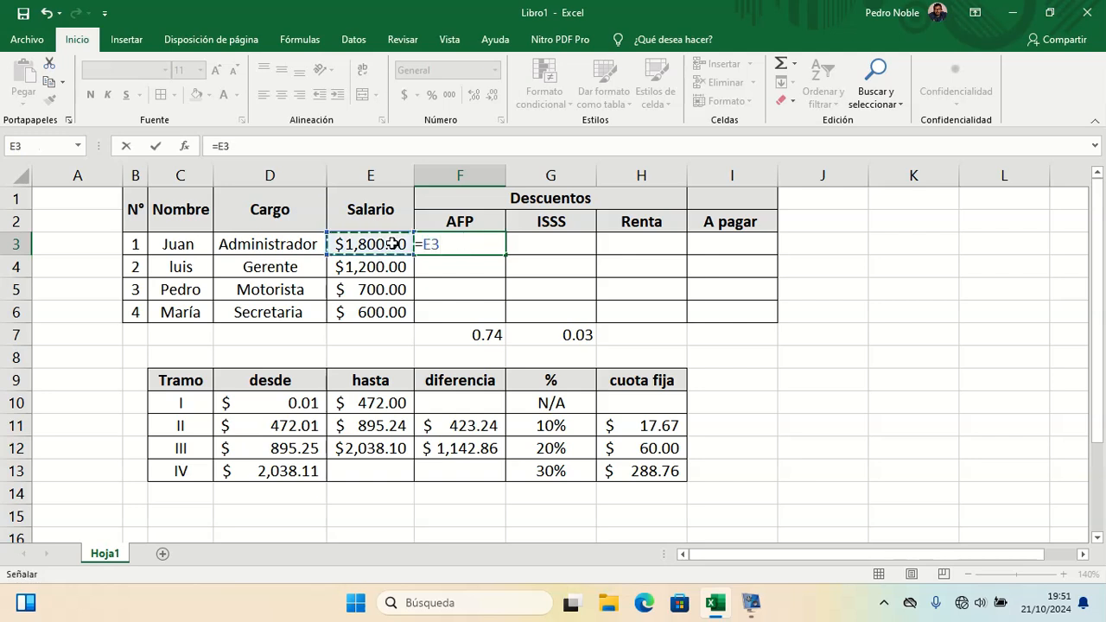
type("*")
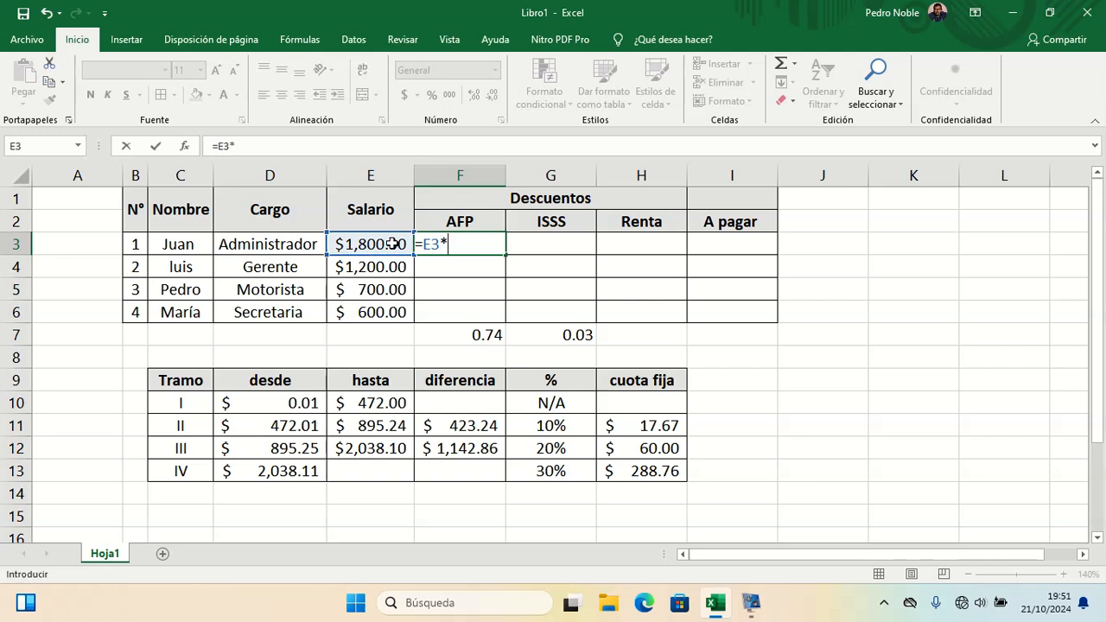
type("0.74%")
key("Return")
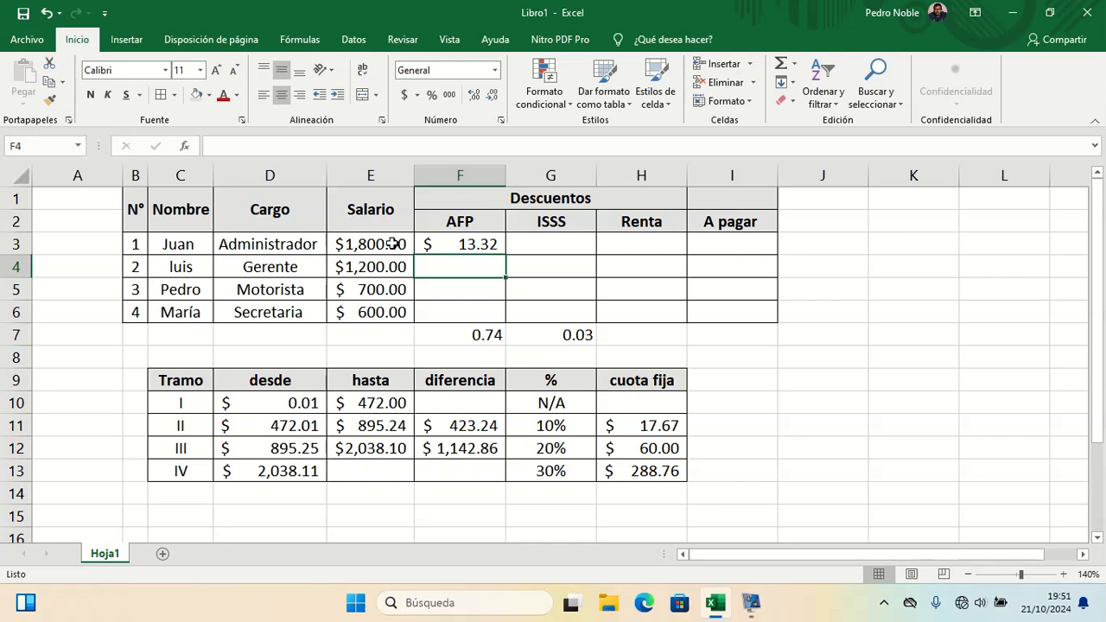
key("Up")
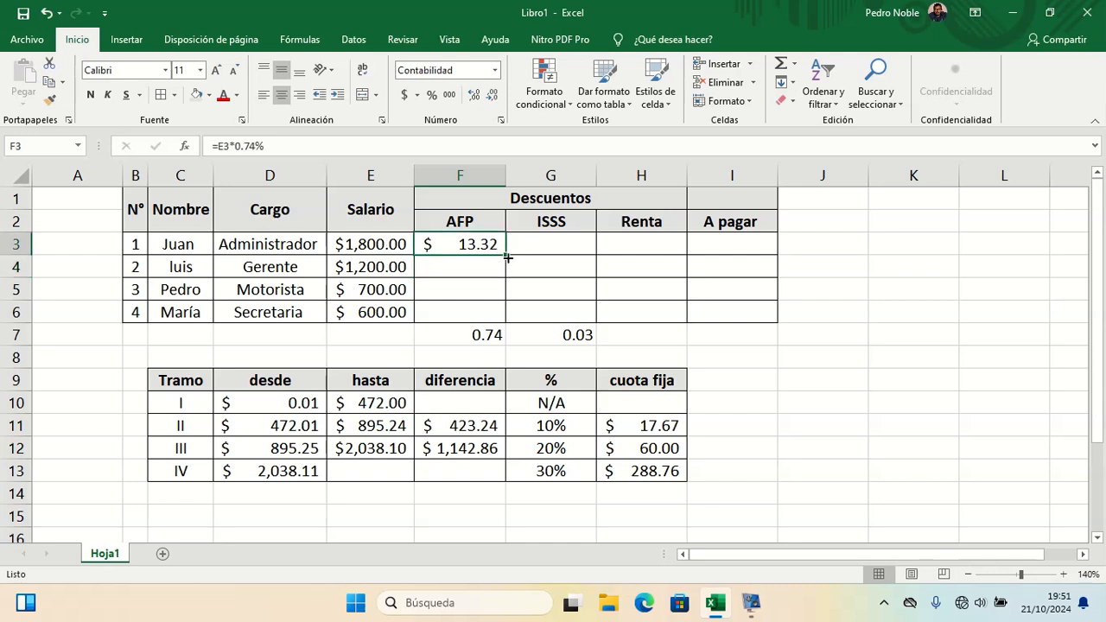
Step: Fill the AFP formula from F3 down to F6
left_click_drag(506, 257, 502, 324)
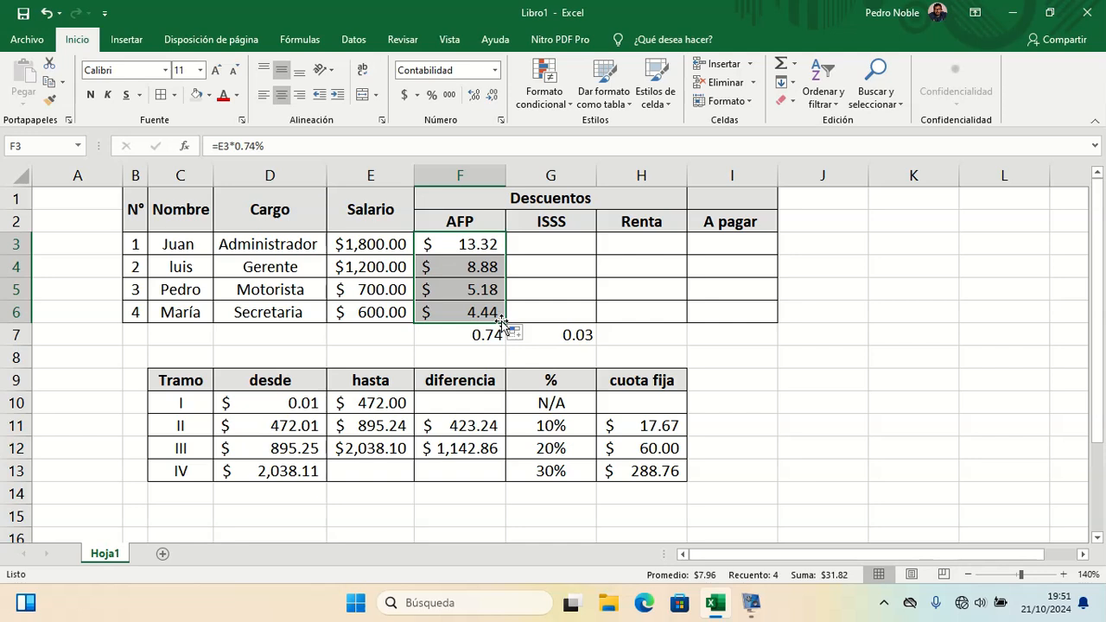
Step: Calculate Juan's ISSS in G3 as his salary E3 multiplied by 0.3%
left_click(548, 246)
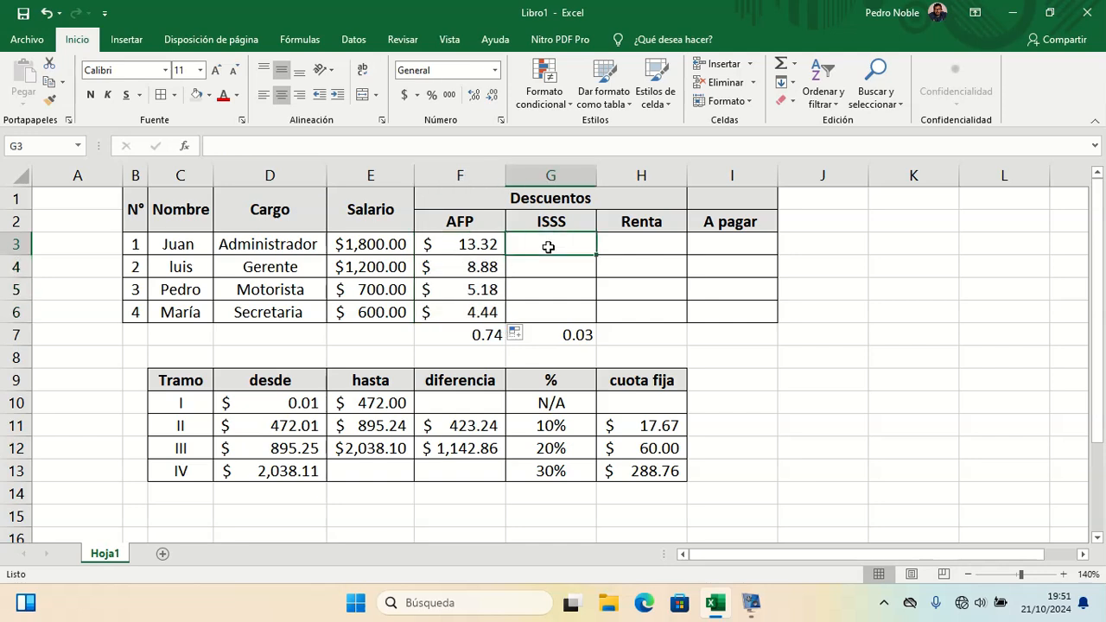
type("=")
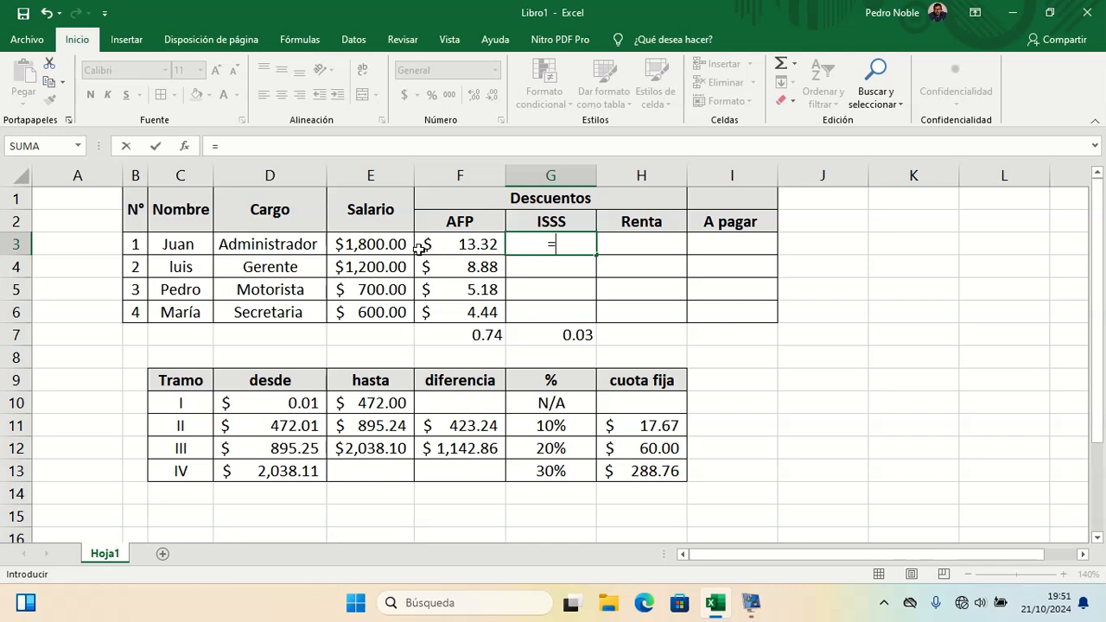
left_click(390, 243)
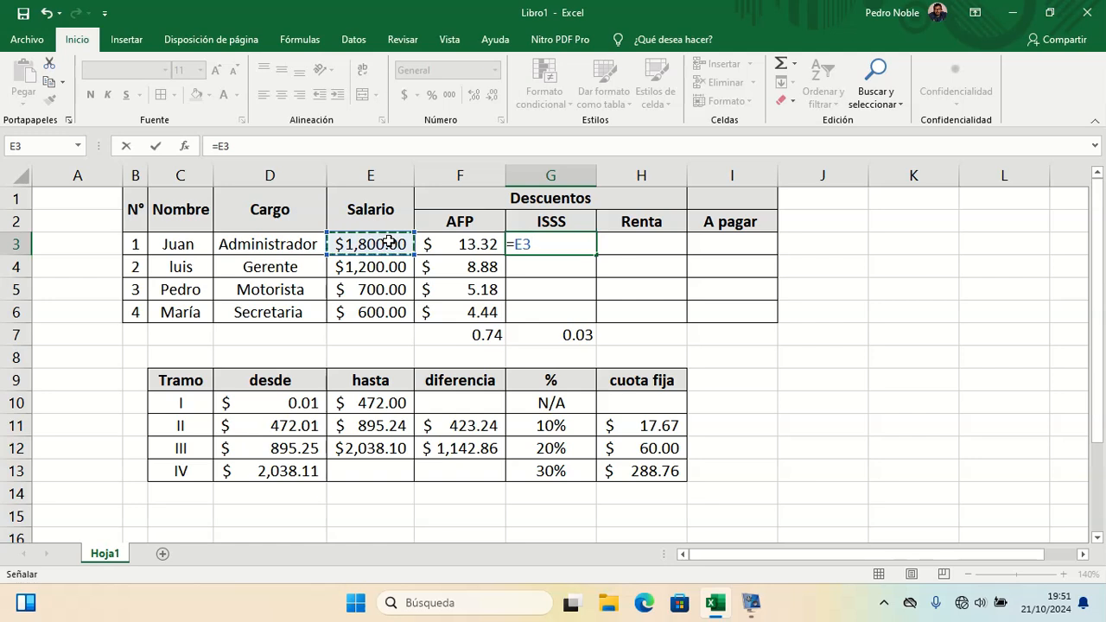
type("*")
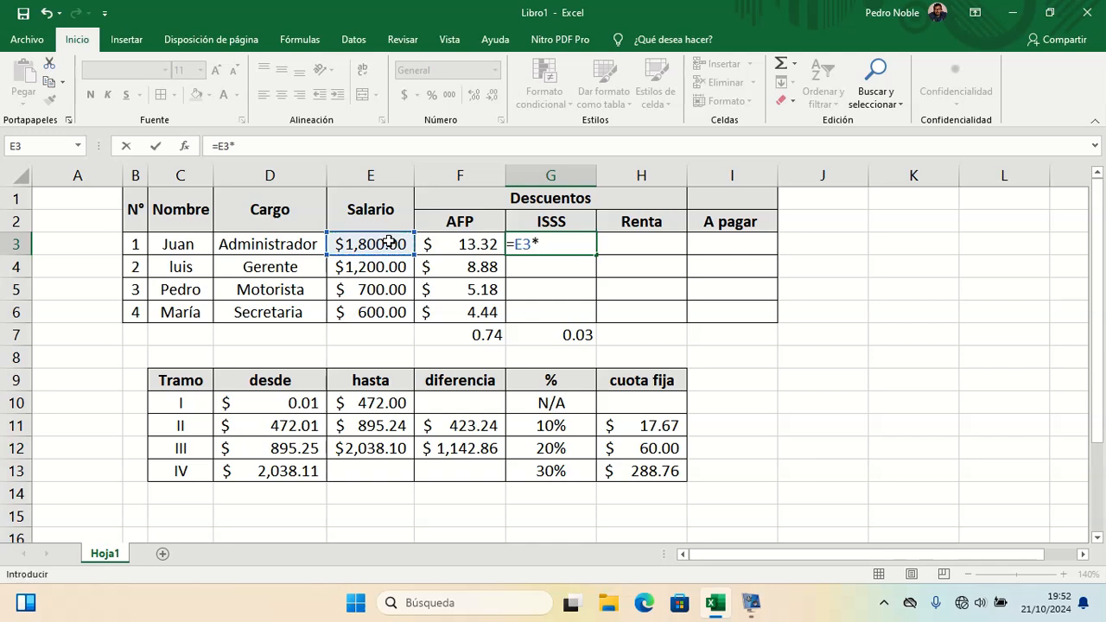
type("0.0")
key("BackSpace")
type("03%")
key("Return")
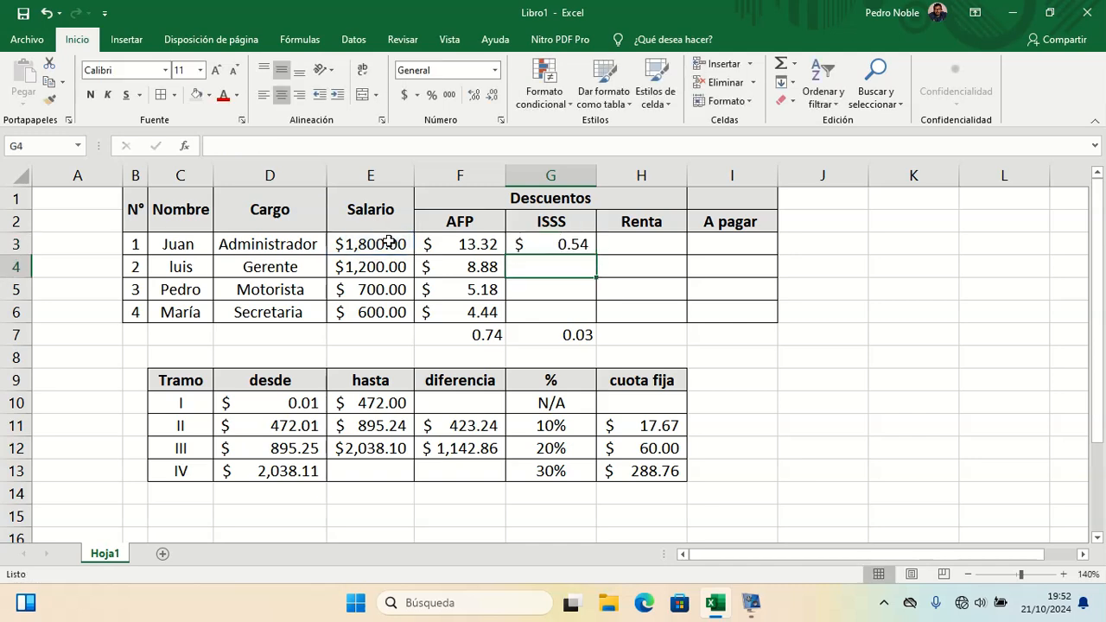
left_click(550, 250)
right_click(550, 249)
key("Escape")
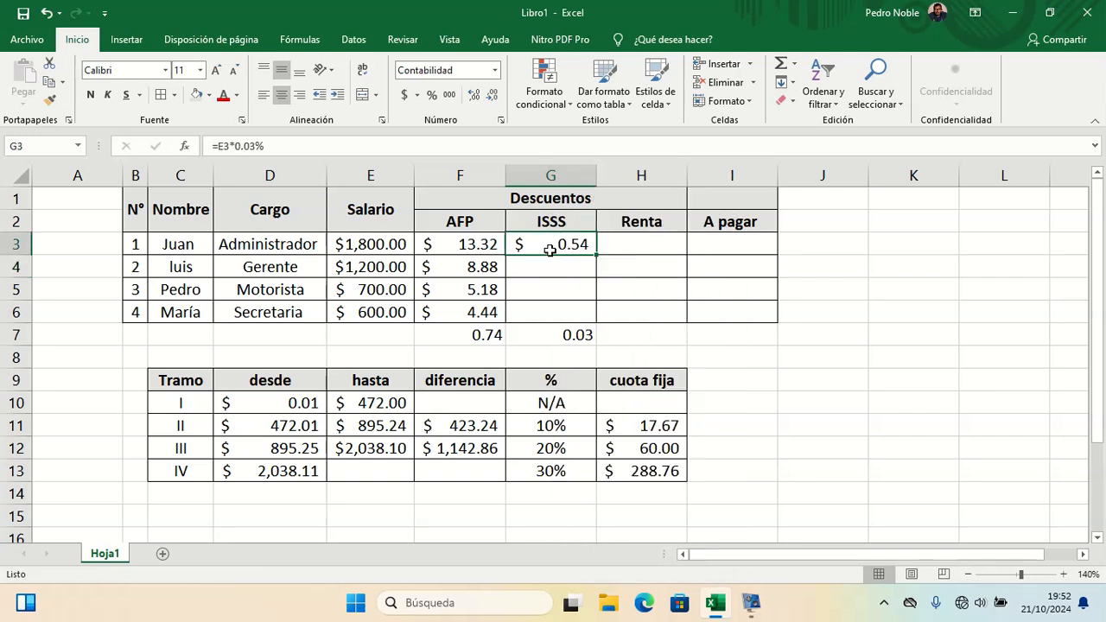
double_click(549, 249)
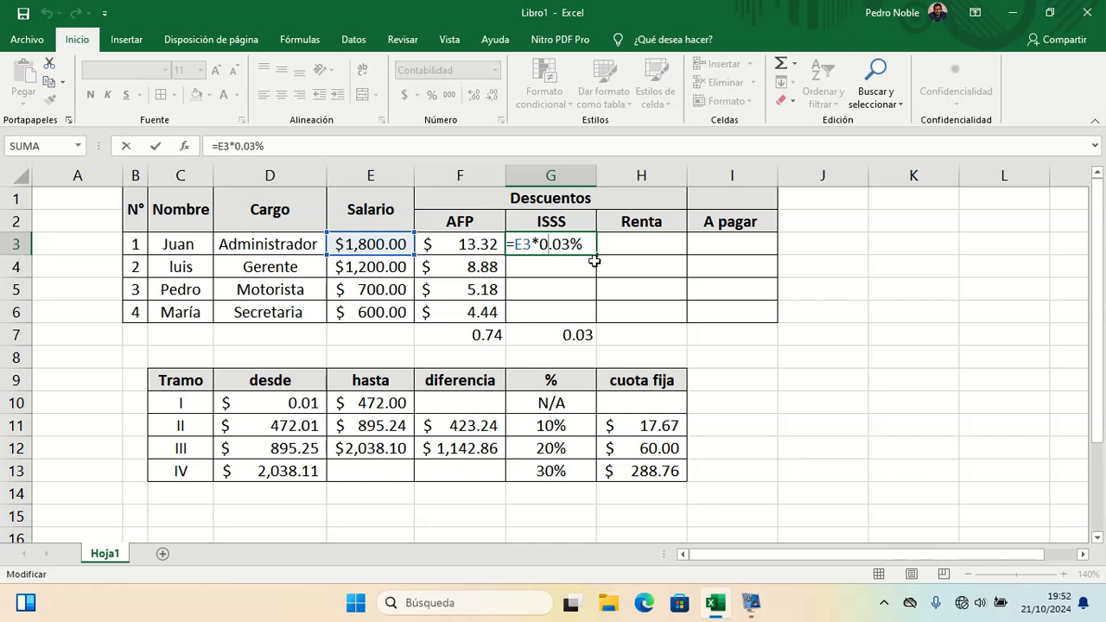
key("Delete")
key("Return")
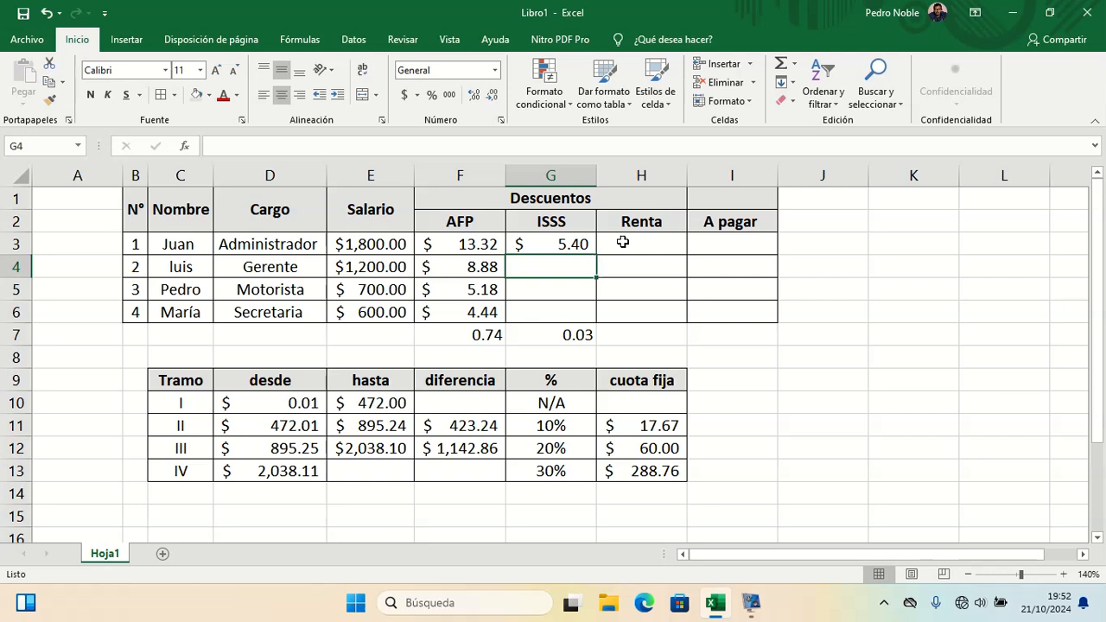
Step: Fill the ISSS formula from G3 down to G6
left_click(623, 242)
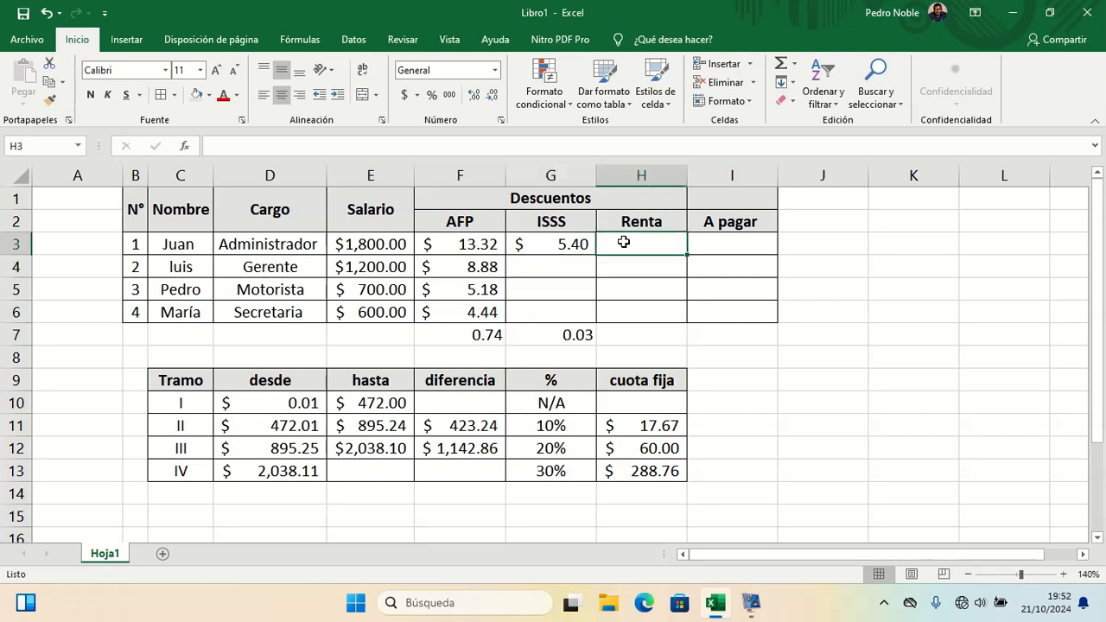
left_click(575, 244)
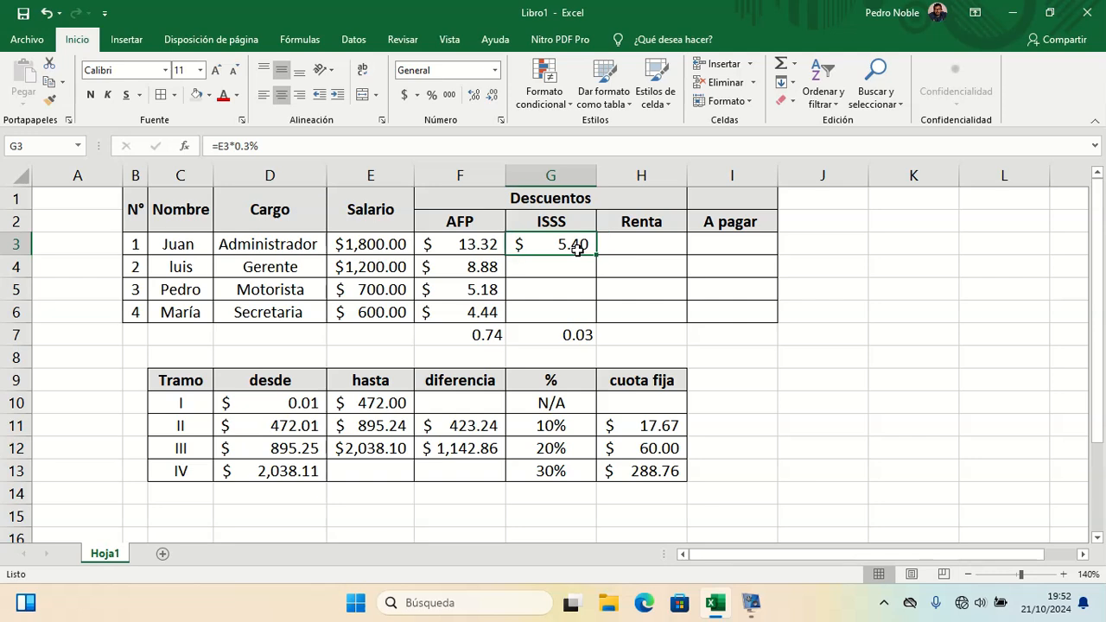
left_click_drag(595, 255, 594, 322)
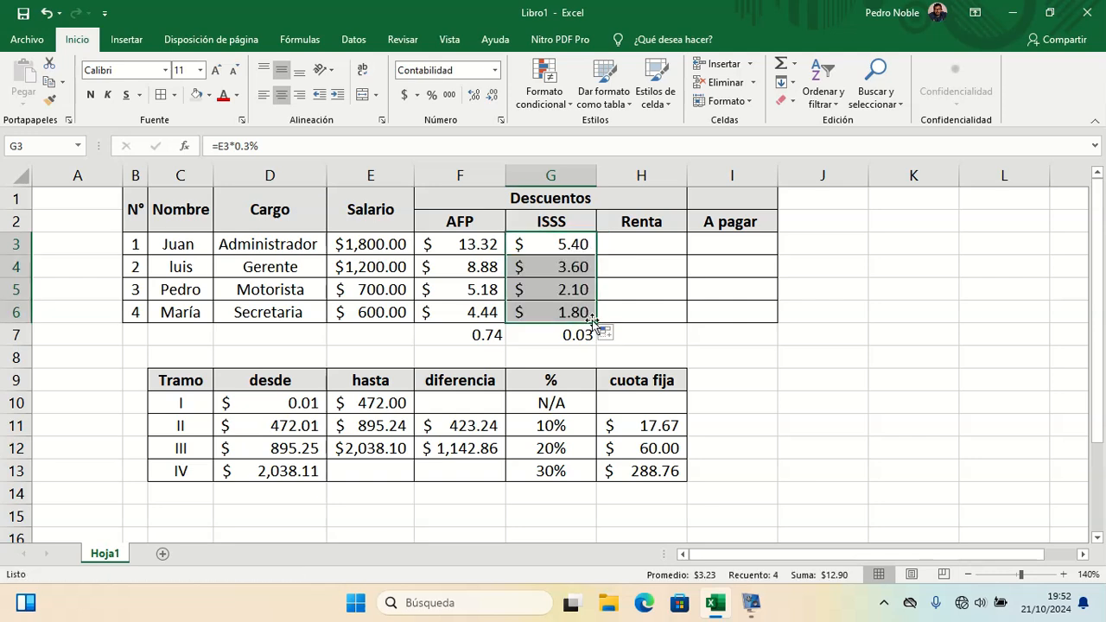
left_click(633, 242)
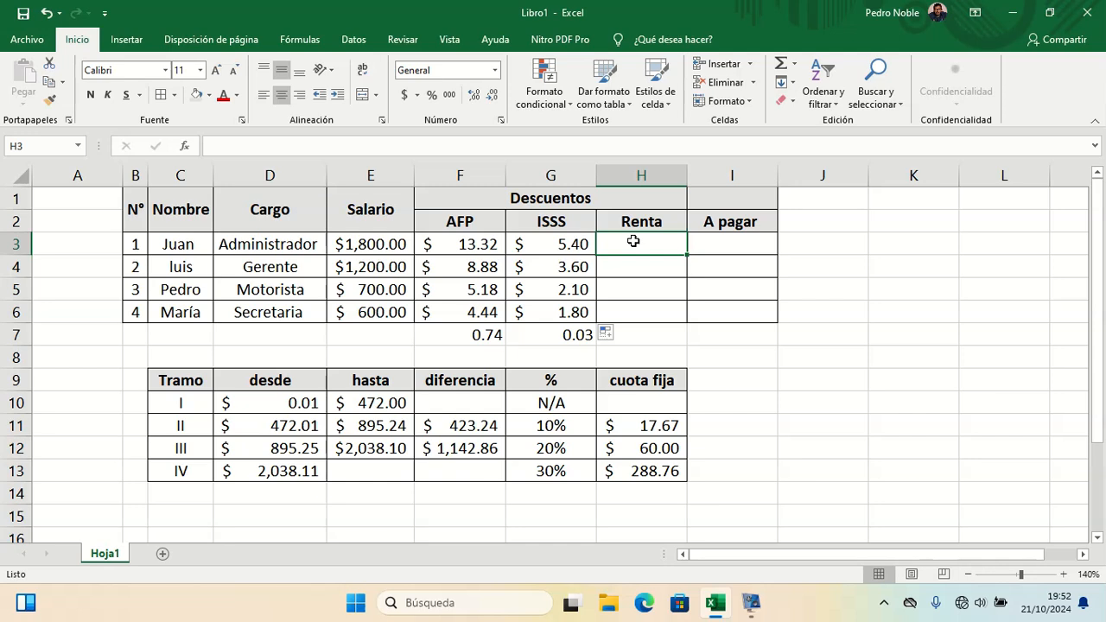
Step: Write the reference note SI(CONDICIÓN,OPERACIÓN SI VERDADERO,OPERACIÓN SI FALSO) as text in I8
left_click(1069, 576)
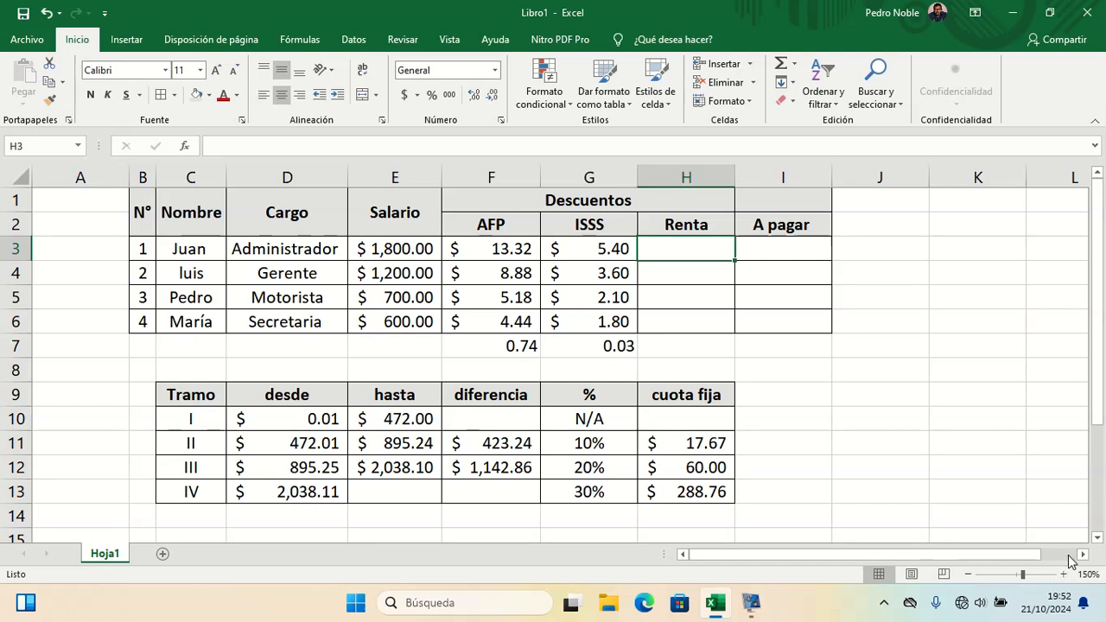
left_click(1082, 554)
left_click(1082, 554)
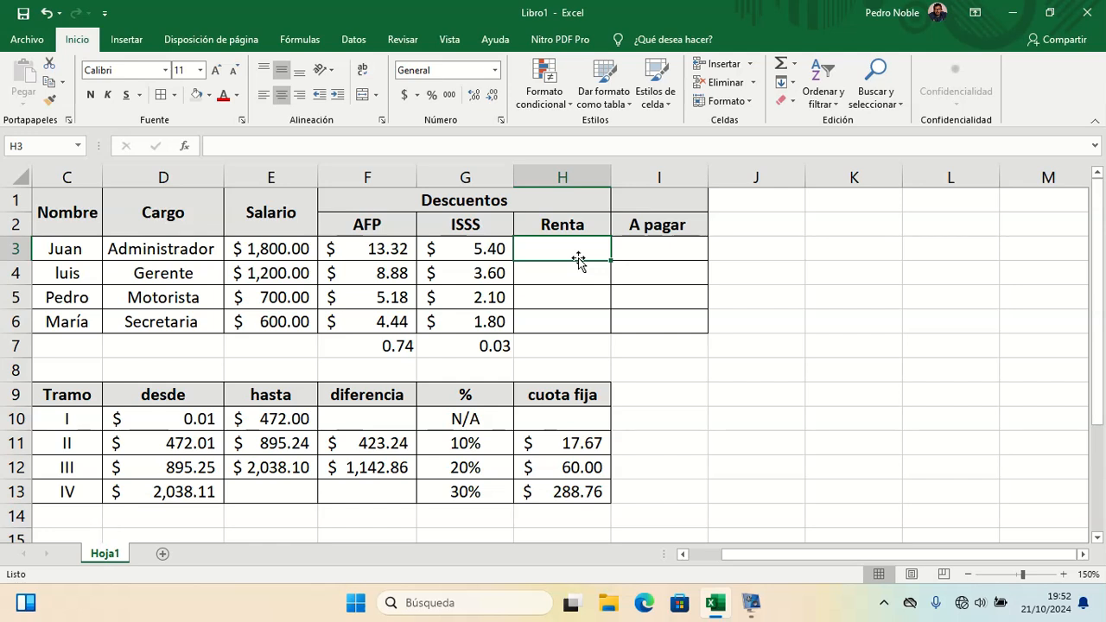
left_click_drag(79, 419, 535, 506)
left_click(827, 289)
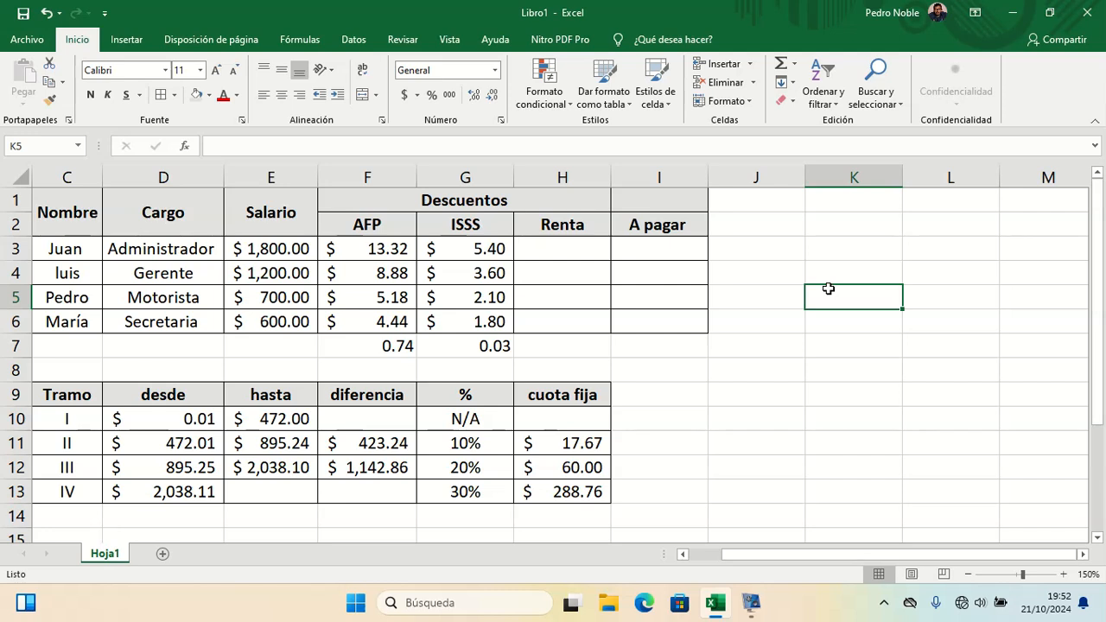
left_click(686, 378)
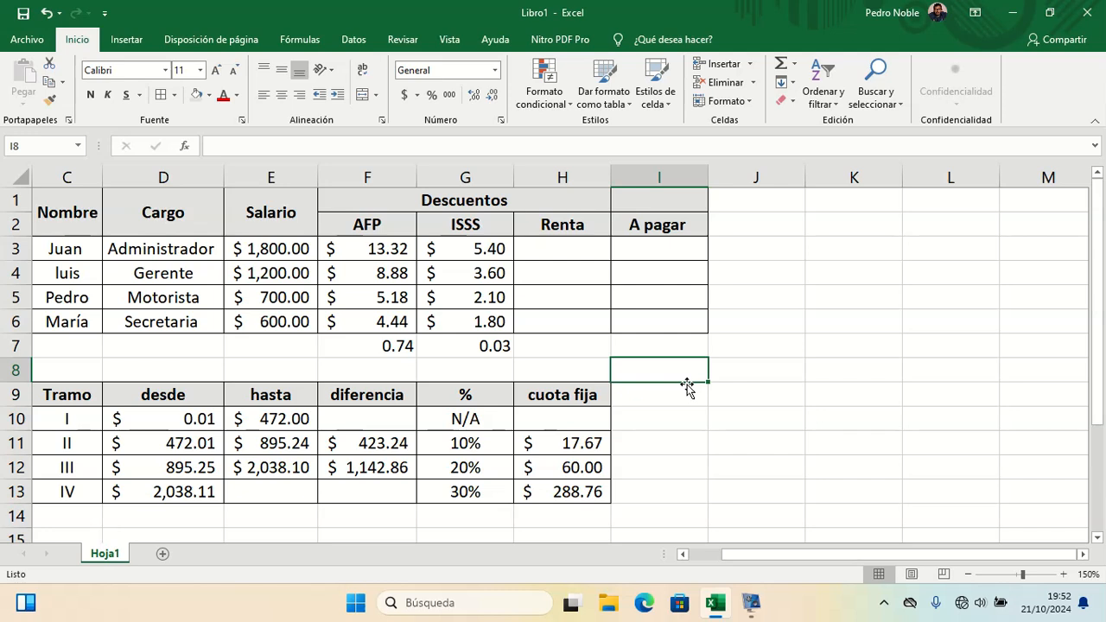
type("SI")
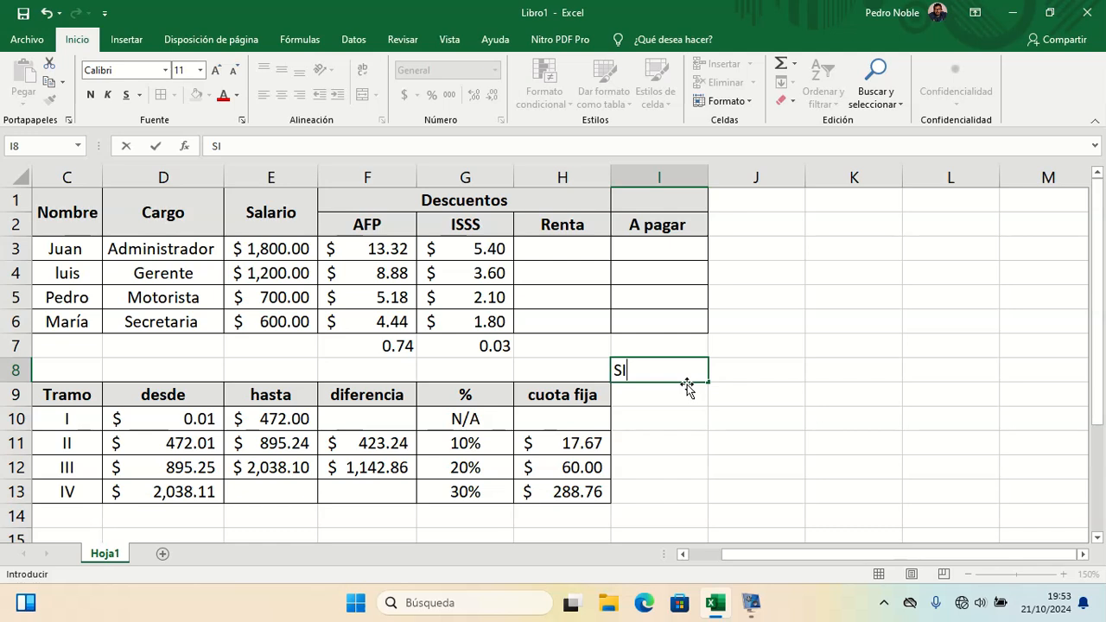
type("(CONDICIÓN,")
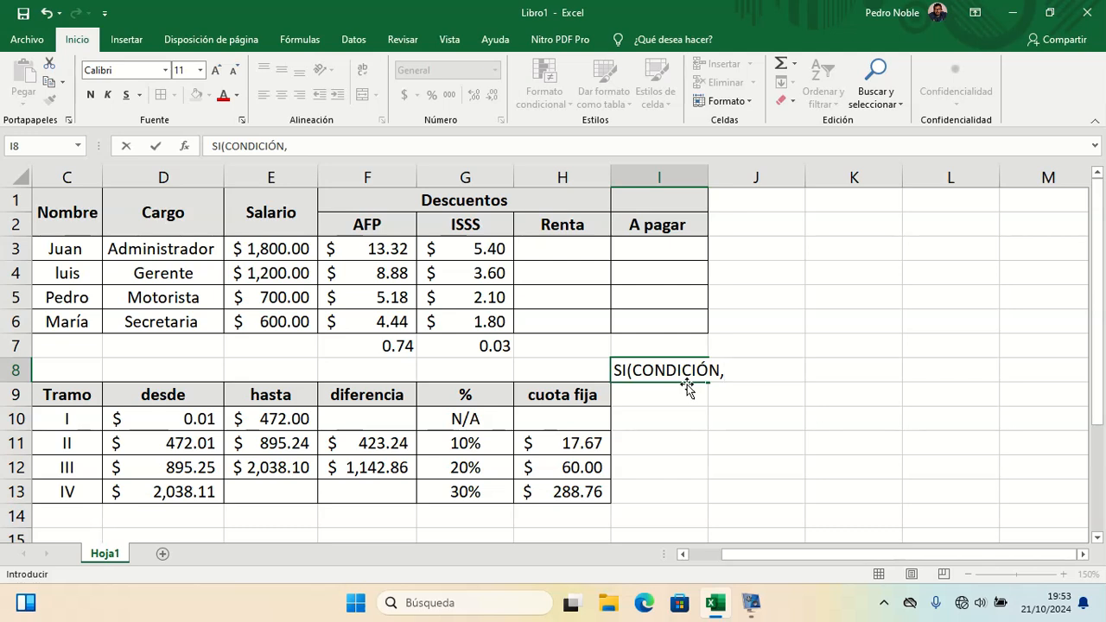
type("OPERACIÓN SI ")
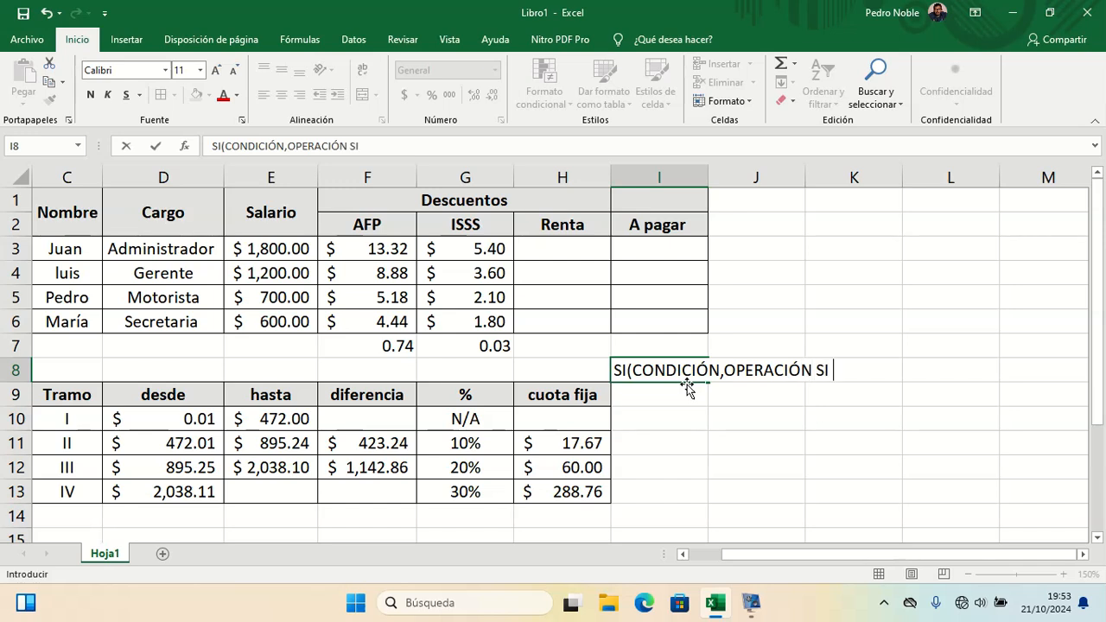
type("VERDADERO,")
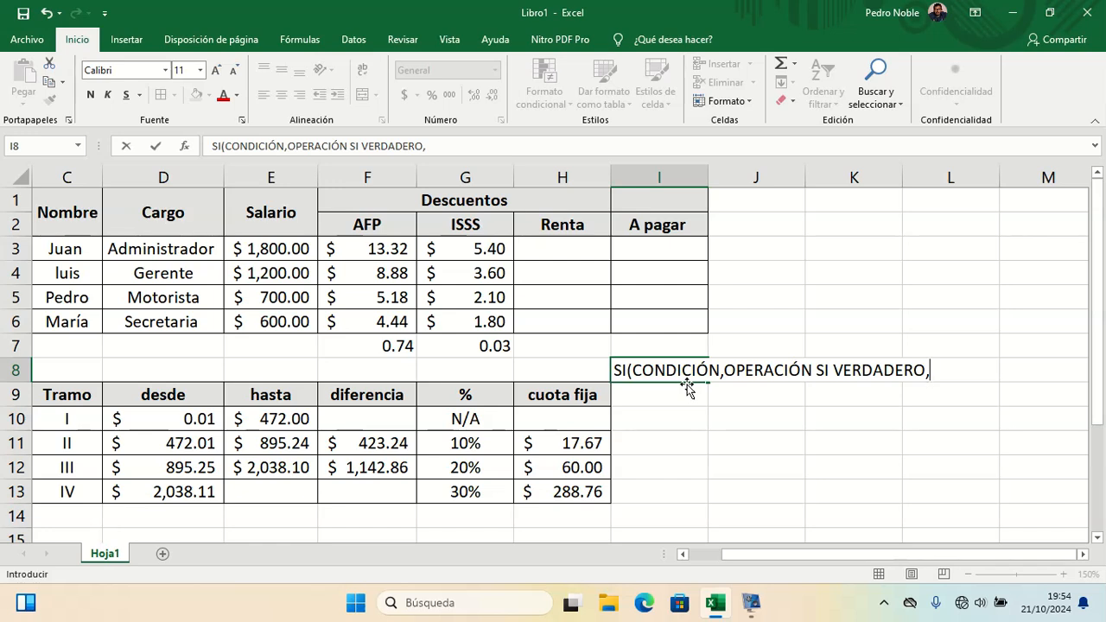
type("OPERACIO")
key("BackSpace")
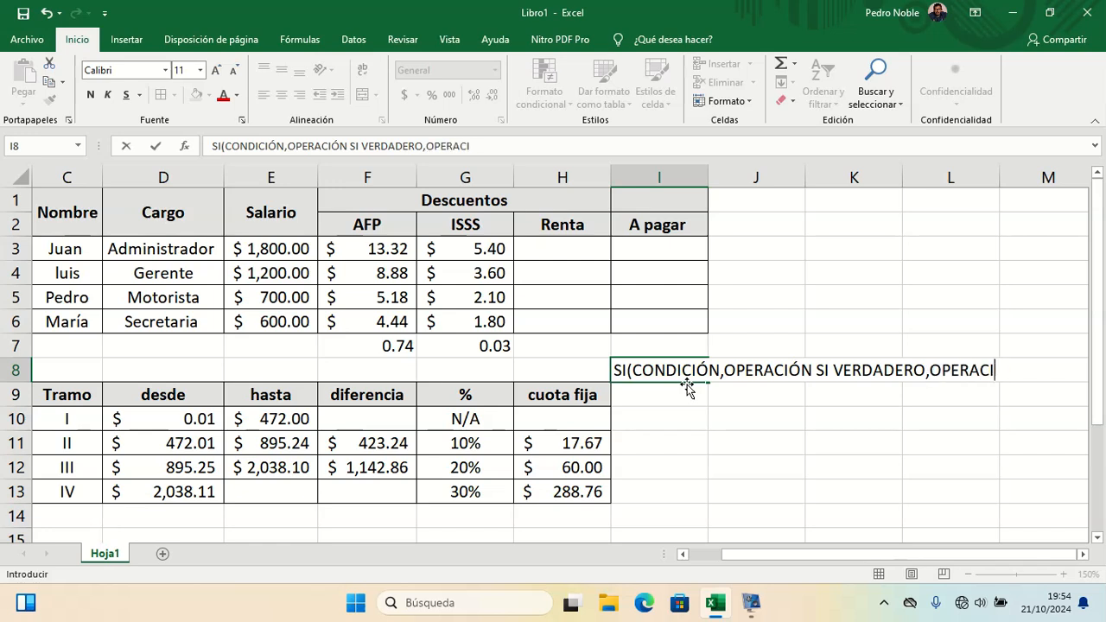
type("ÓN SI FALSO")
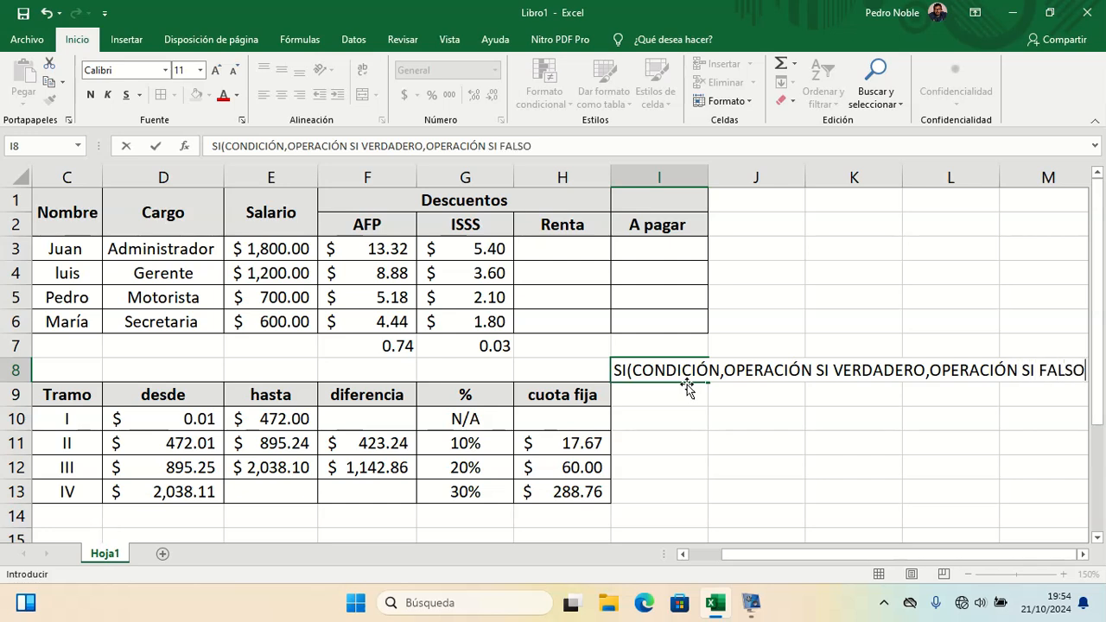
type(")")
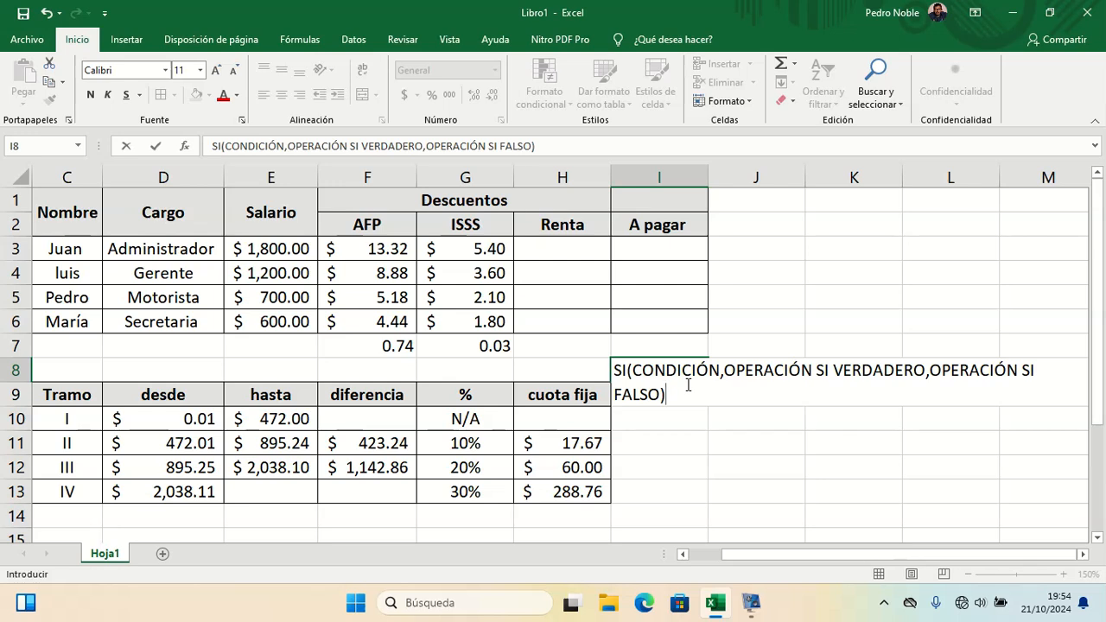
key("Return")
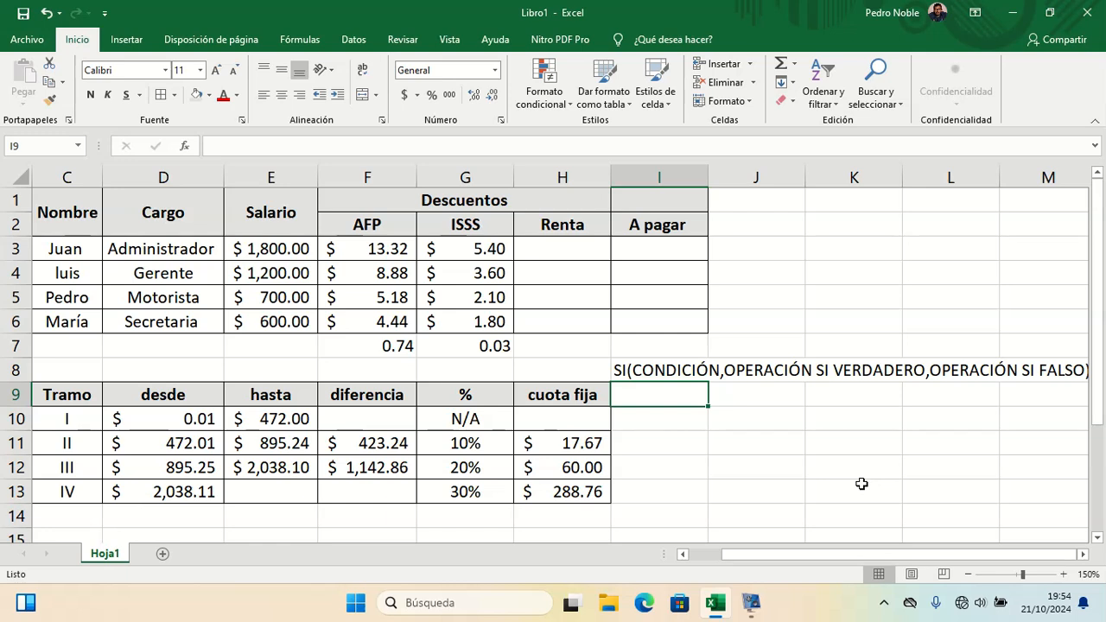
Step: Start an SI formula in I9 with the logical test 7>7
type("=S")
key("BackSpace")
type("si")
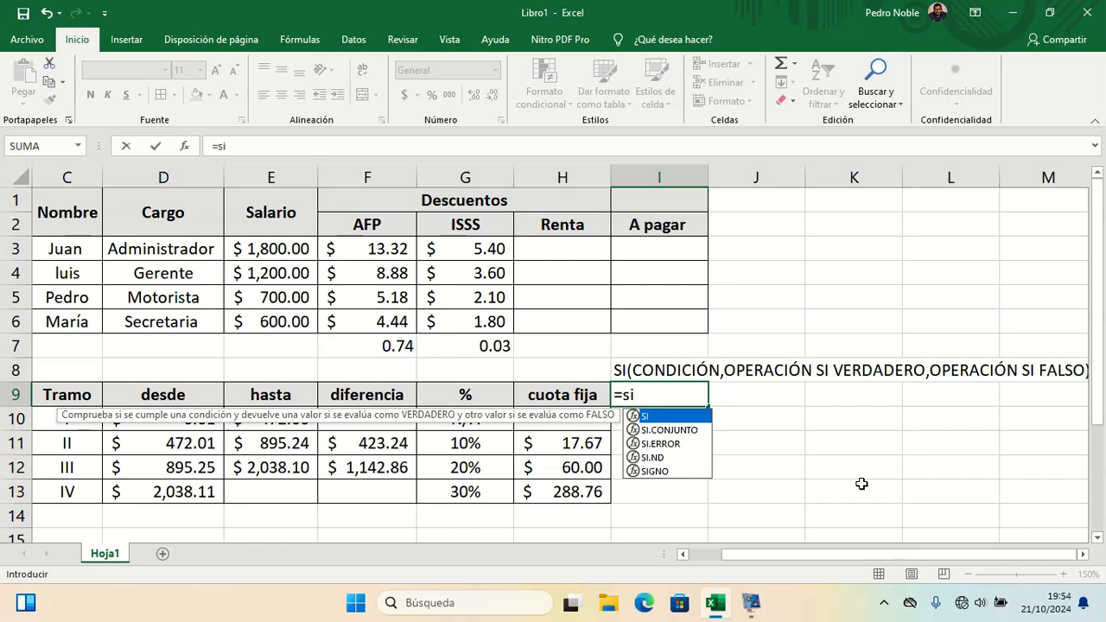
key("BackSpace")
key("BackSpace")
type("SI(")
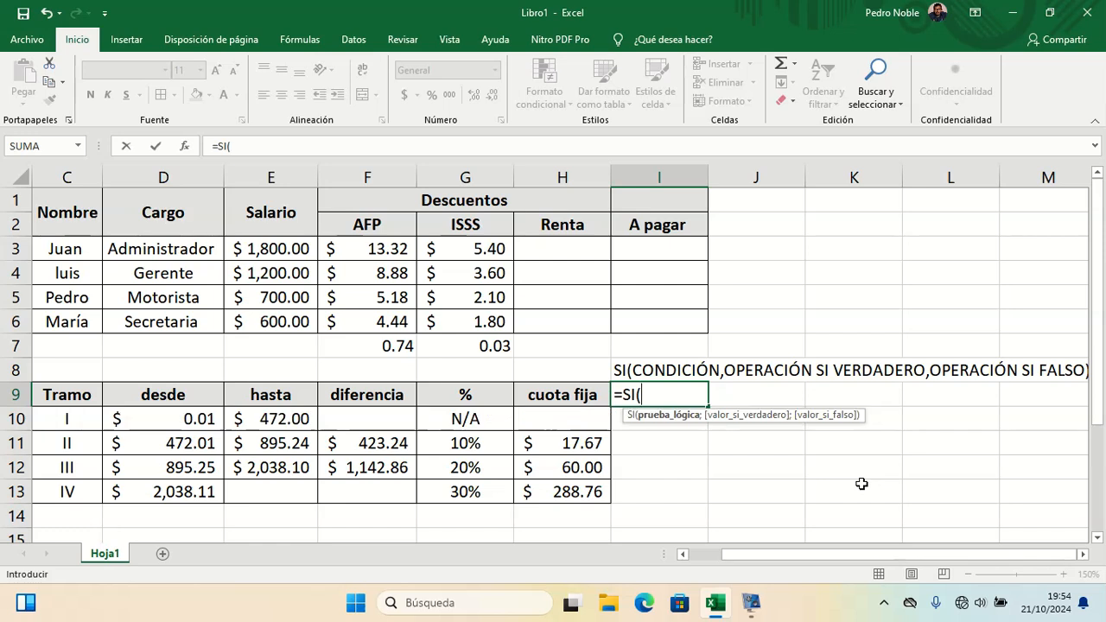
type("7>7")
type(";E")
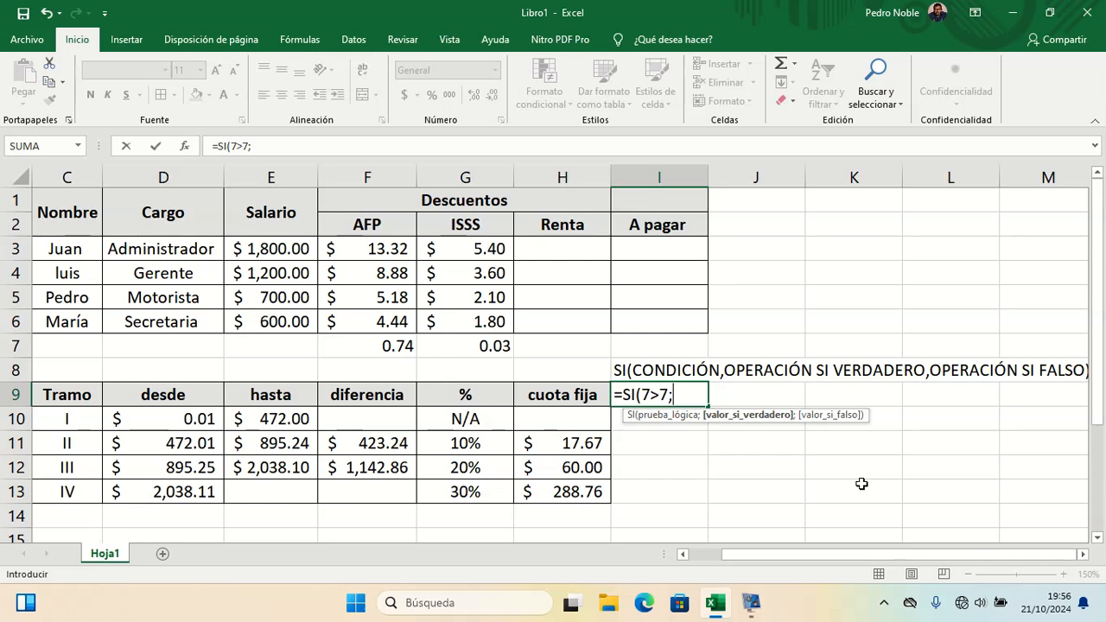
Step: Add "El número es mayor" as the true result of the SI formula in I9
type("E")
key("BackSpace")
type("\"")
type("El nuem")
key("BackSpace")
key("BackSpace")
type("mer")
key("BackSpace")
key("BackSpace")
key("BackSpace")
key("BackSpace")
type("úmero")
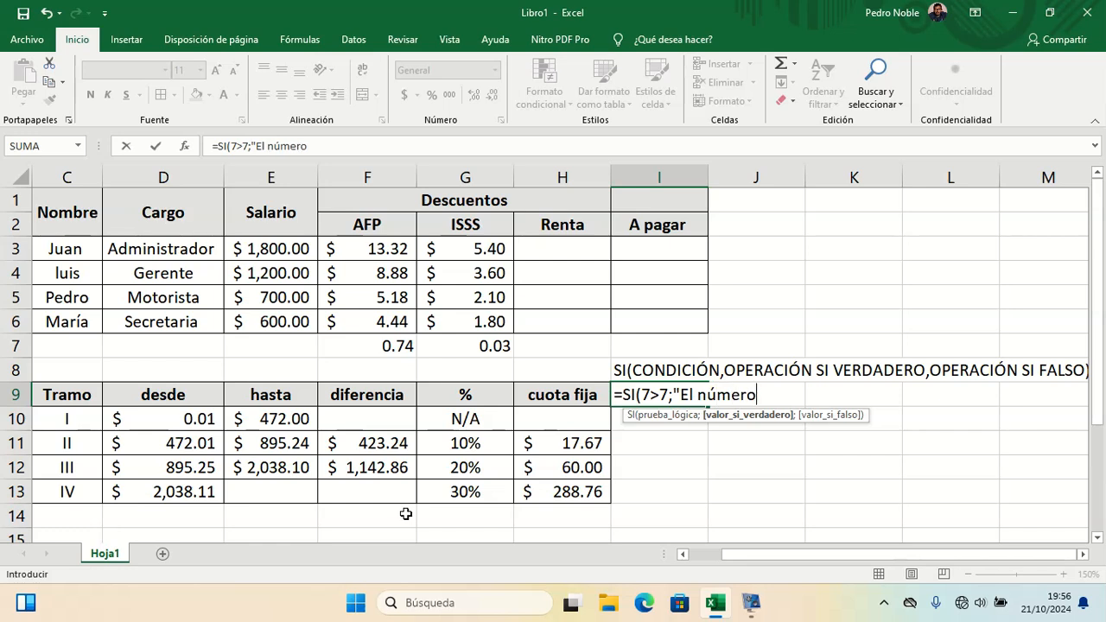
type(" es mayor\"")
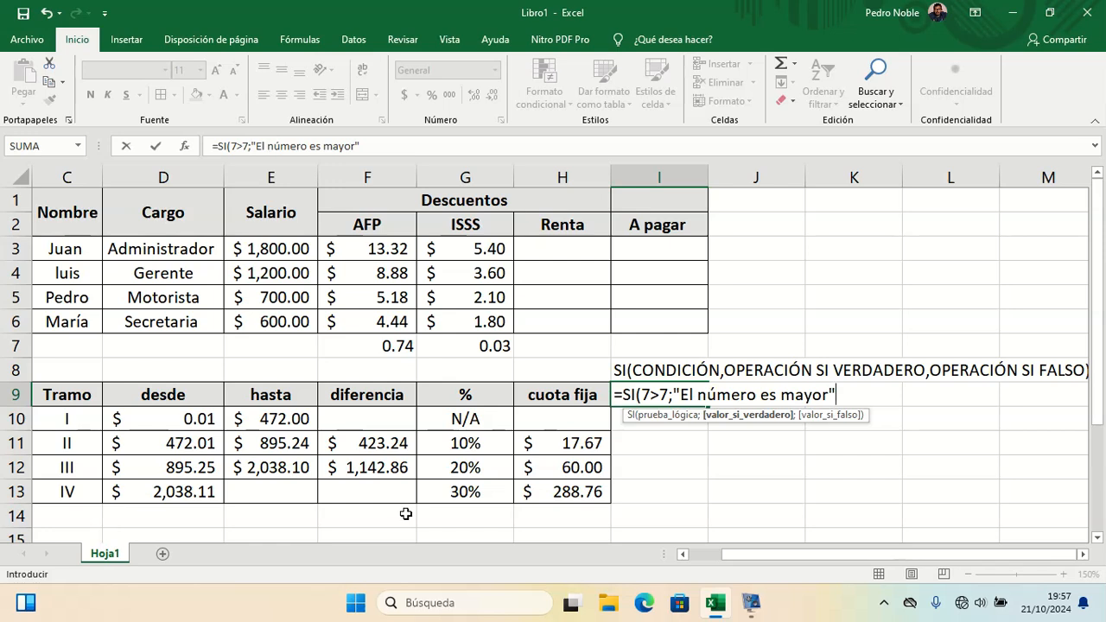
type(";")
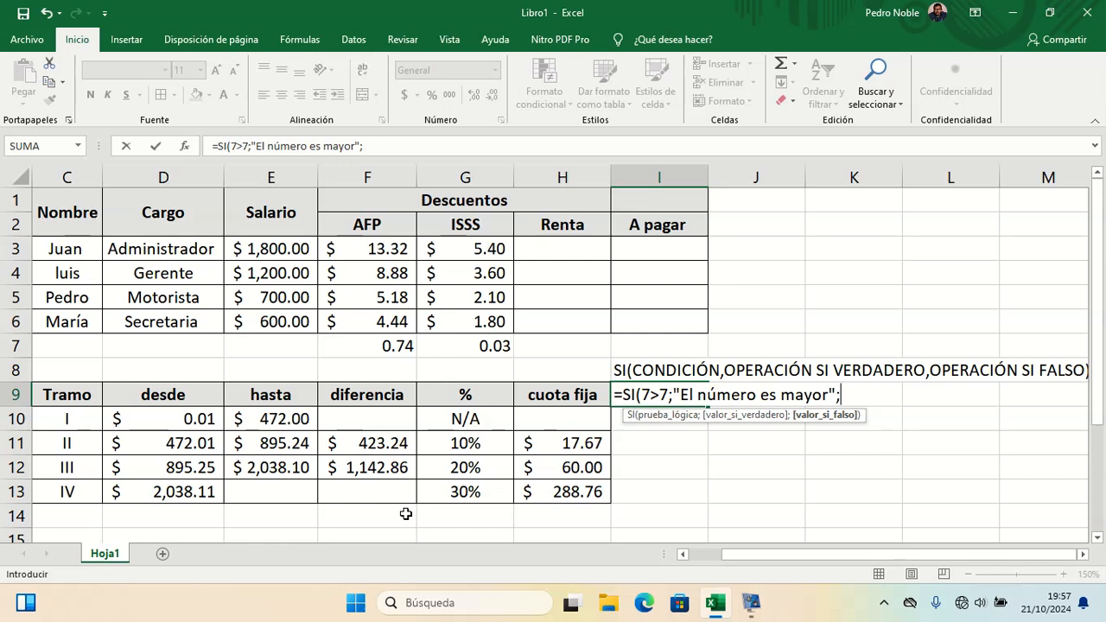
Step: Add "El número es menor" as the false result, close the SI formula in I9 and enter it
type("\"El número es menor")
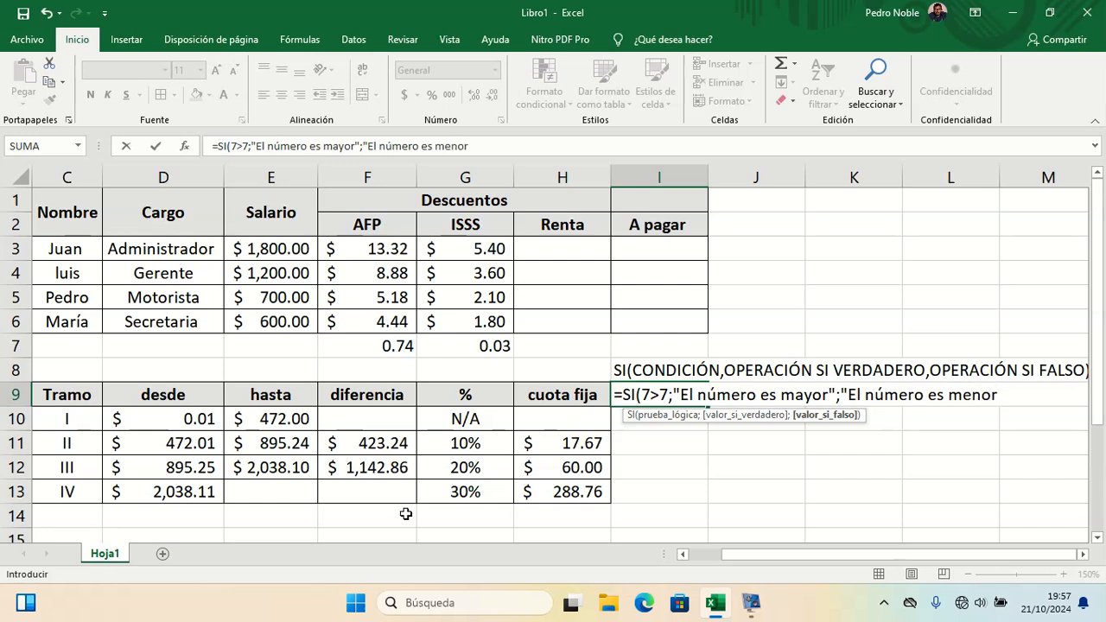
type(")")
key("Return")
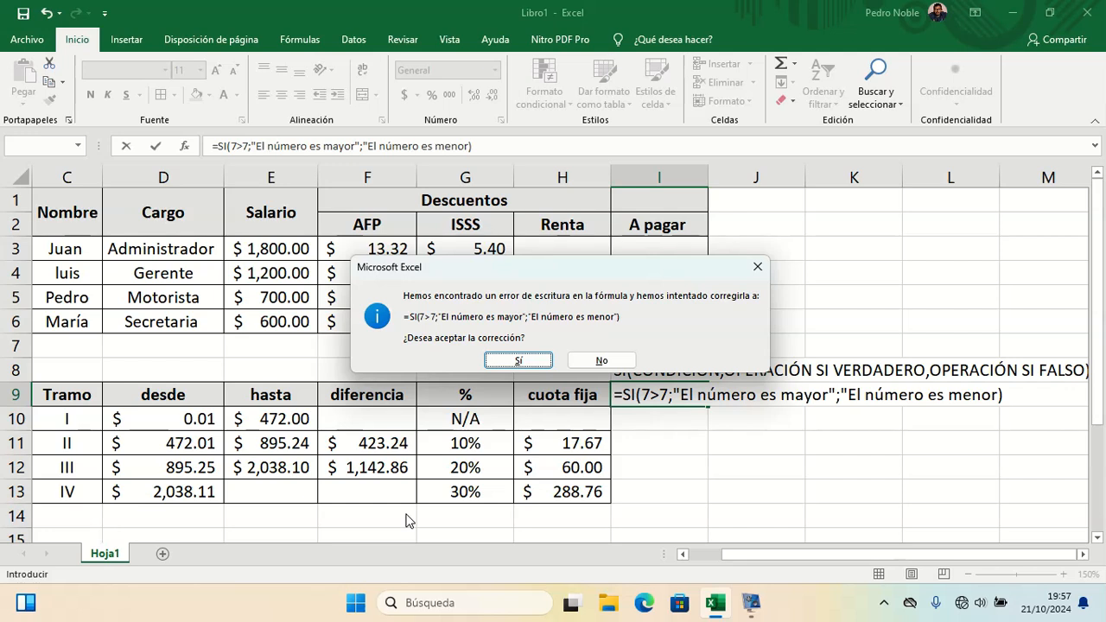
key("Escape")
key("Escape")
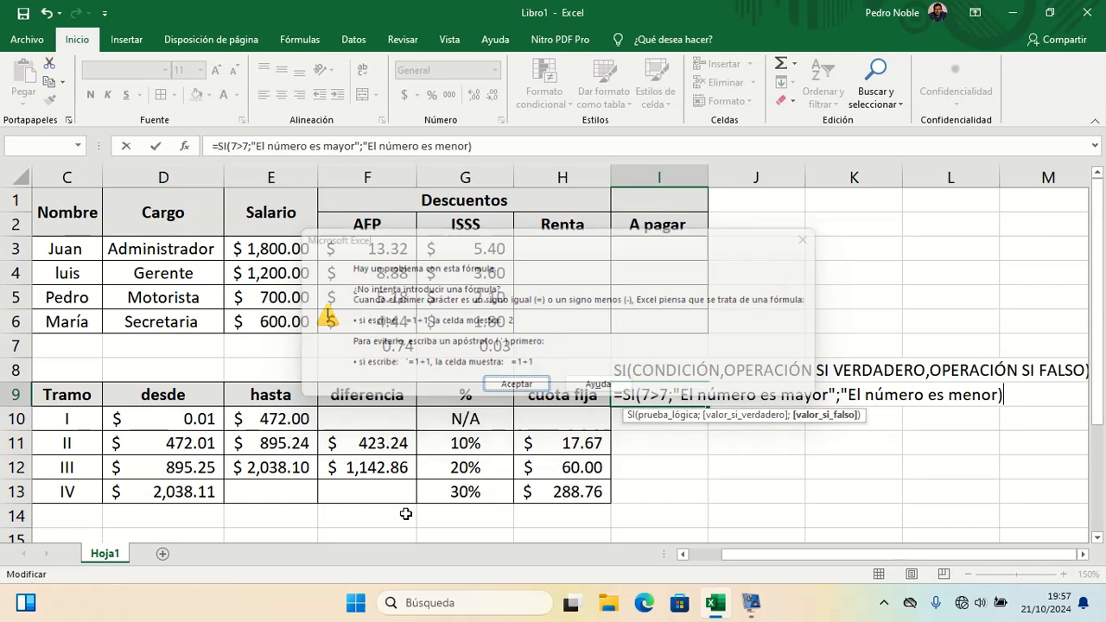
type("|||||||||||||||||")
key("BackSpace")
key("BackSpace")
key("BackSpace")
key("BackSpace")
key("BackSpace")
key("BackSpace")
key("BackSpace")
key("BackSpace")
key("BackSpace")
key("BackSpace")
key("BackSpace")
key("BackSpace")
key("BackSpace")
key("BackSpace")
key("BackSpace")
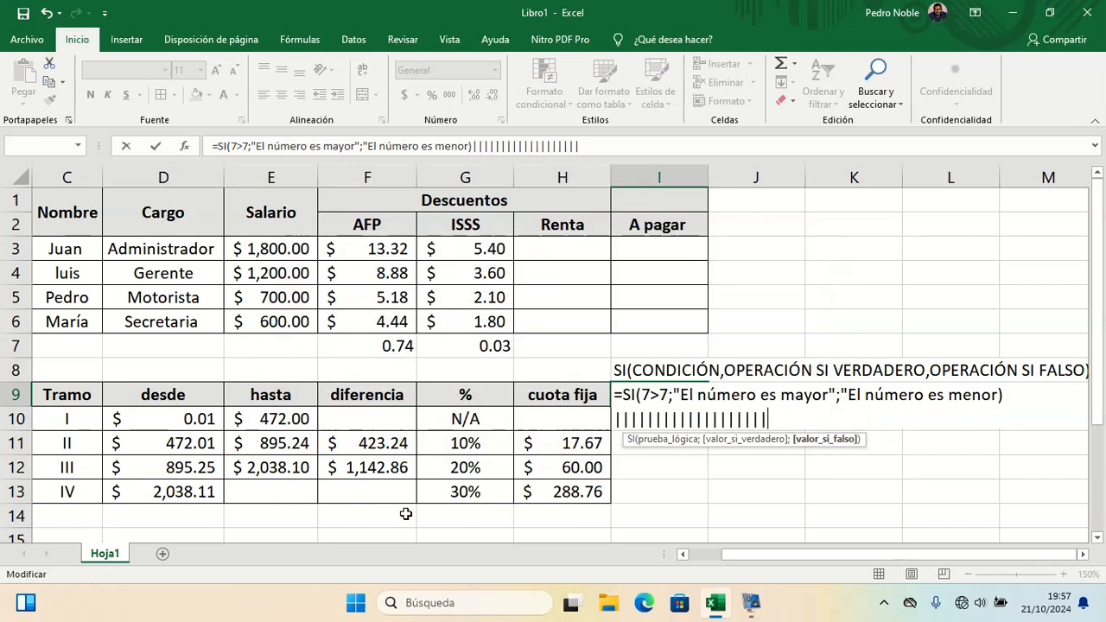
key("BackSpace")
key("BackSpace")
key("BackSpace")
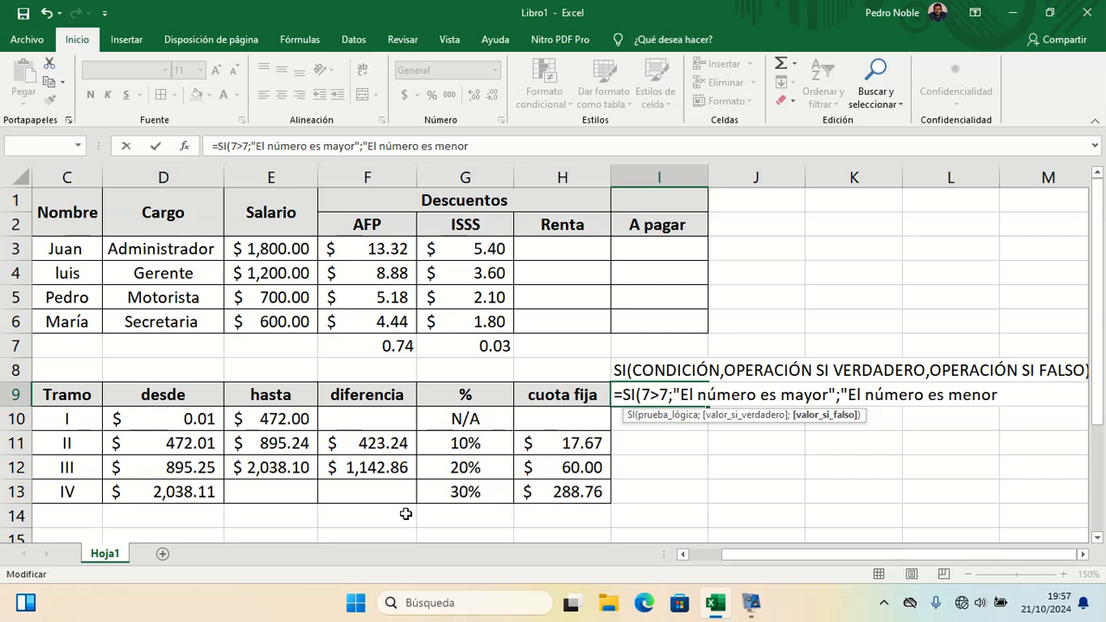
type(")")
type("\"")
key("Return")
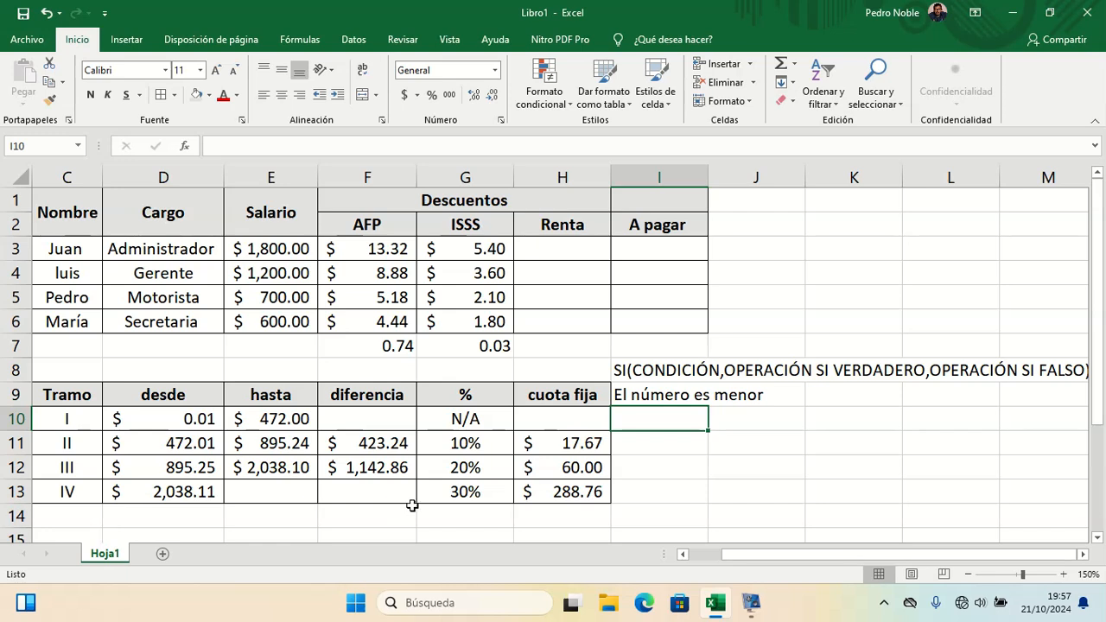
Step: Change the logical test of the SI formula in I9 to 8>7
double_click(637, 395)
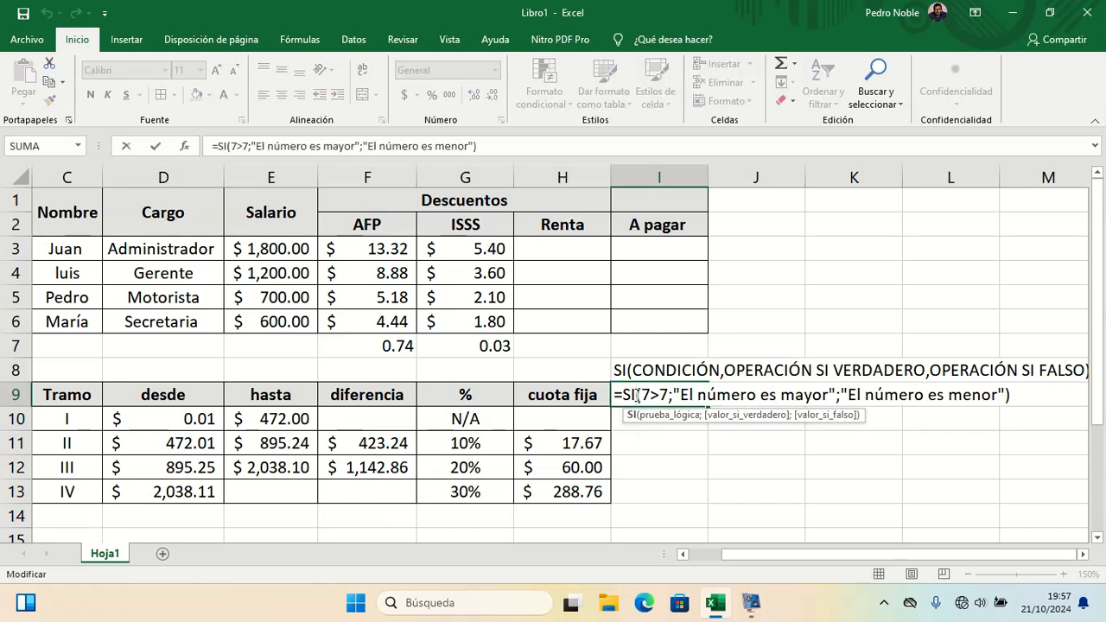
left_click(662, 395)
key("Left")
key("BackSpace")
type("6")
key("BackSpace")
key("BackSpace")
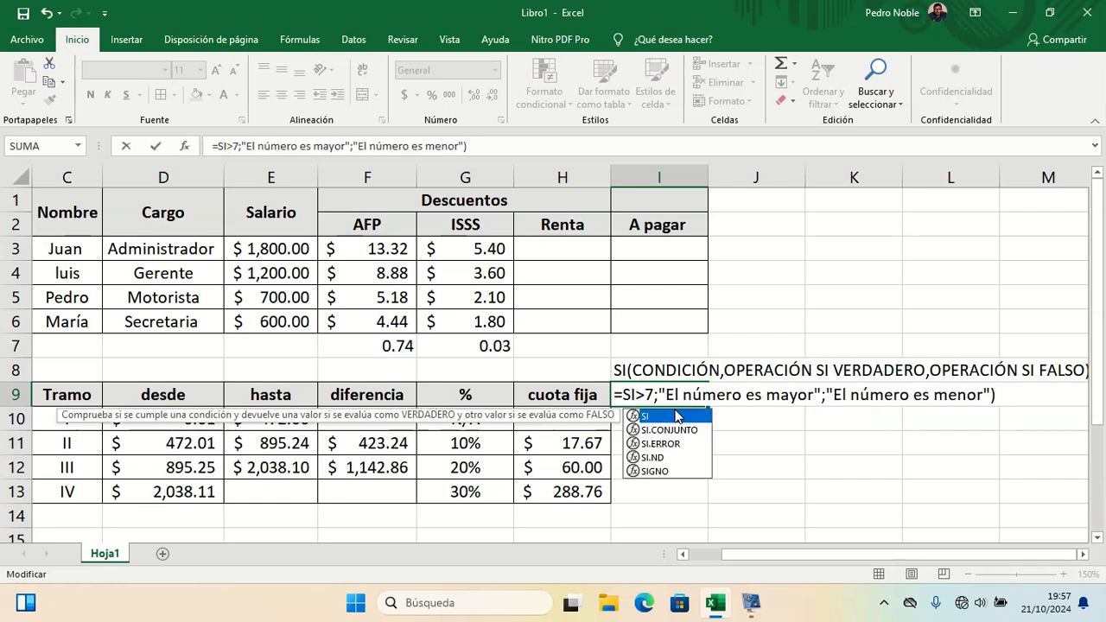
type("(8")
key("Return")
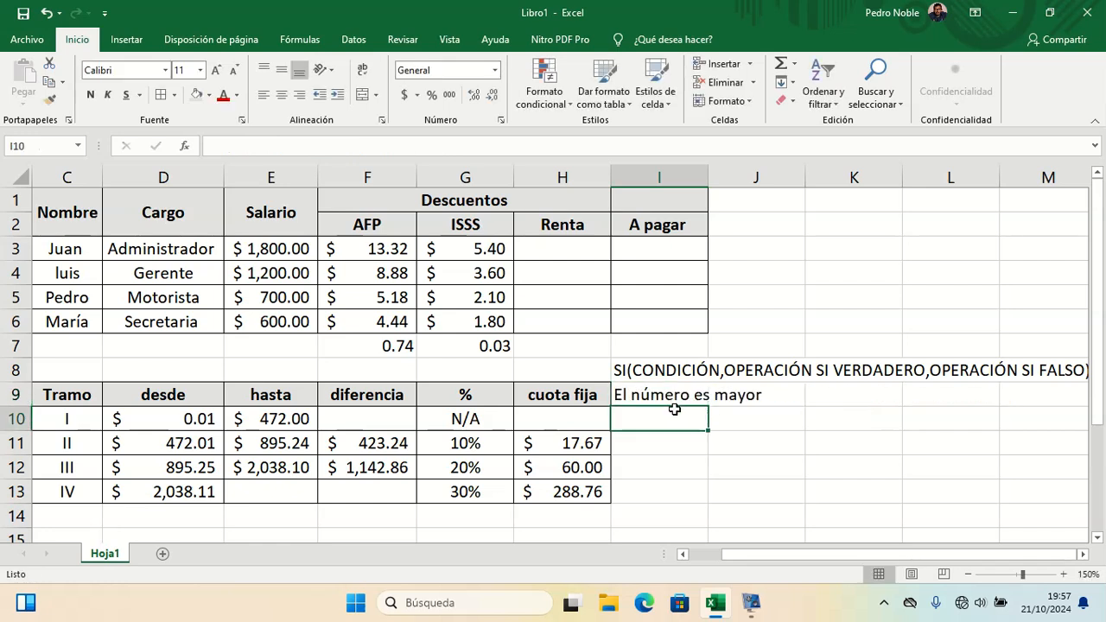
Step: Change the logical test of the SI formula in I9 to 7>=7
key("Up")
key("Down")
key("Up")
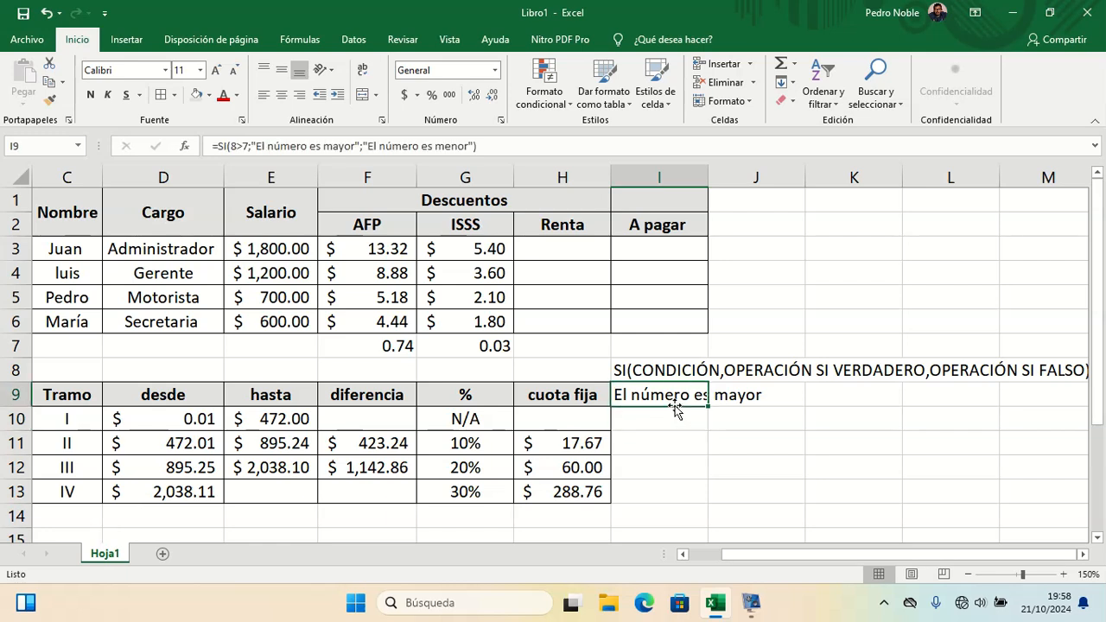
double_click(676, 396)
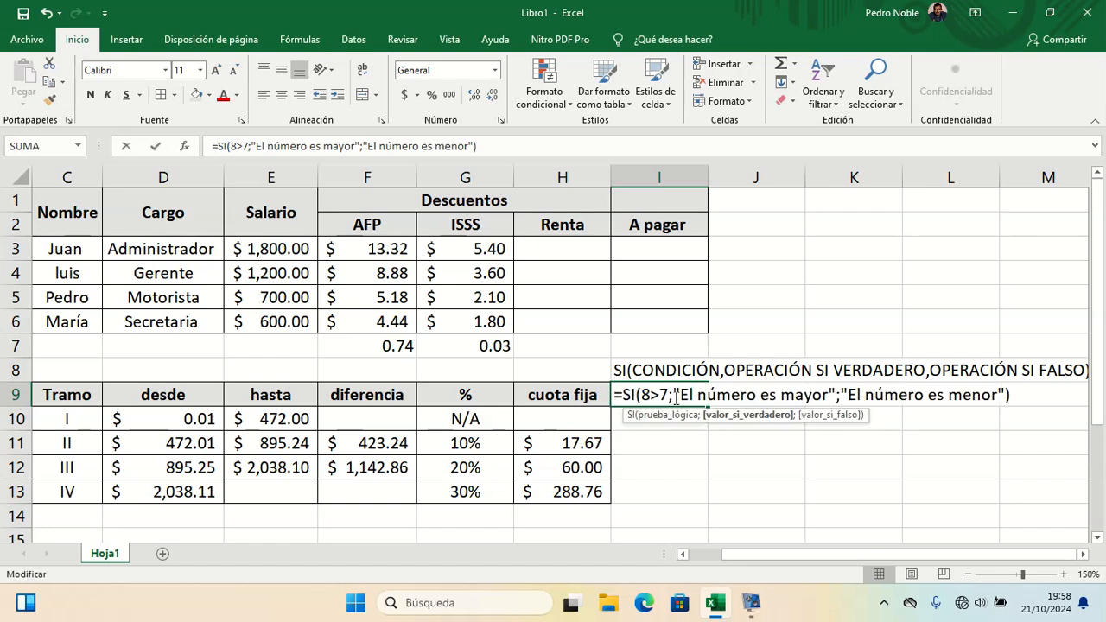
left_click(658, 395)
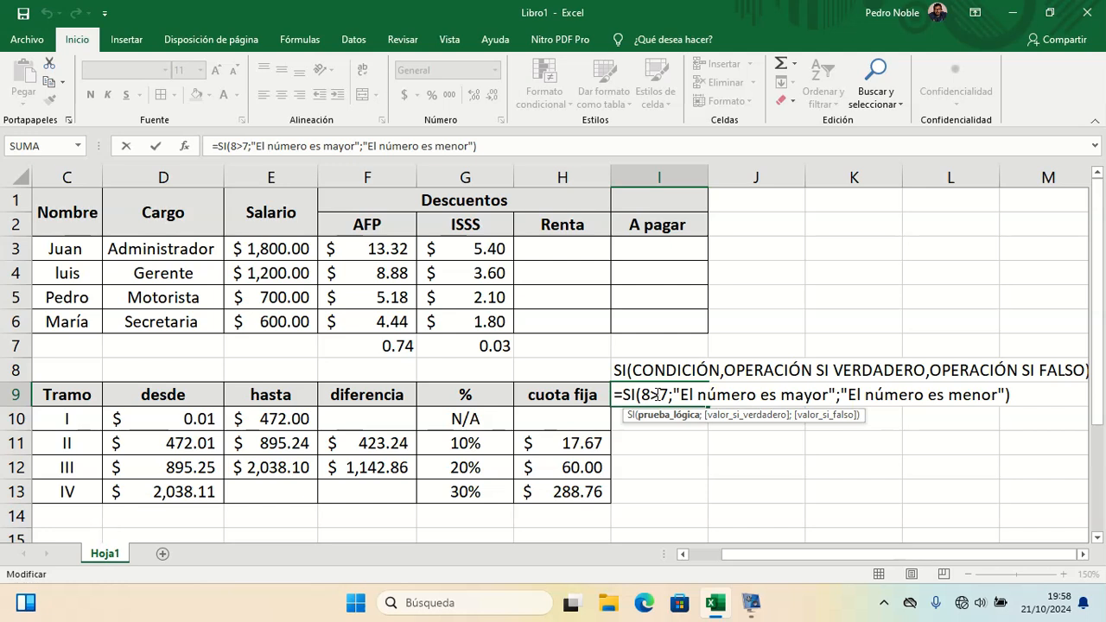
type("=")
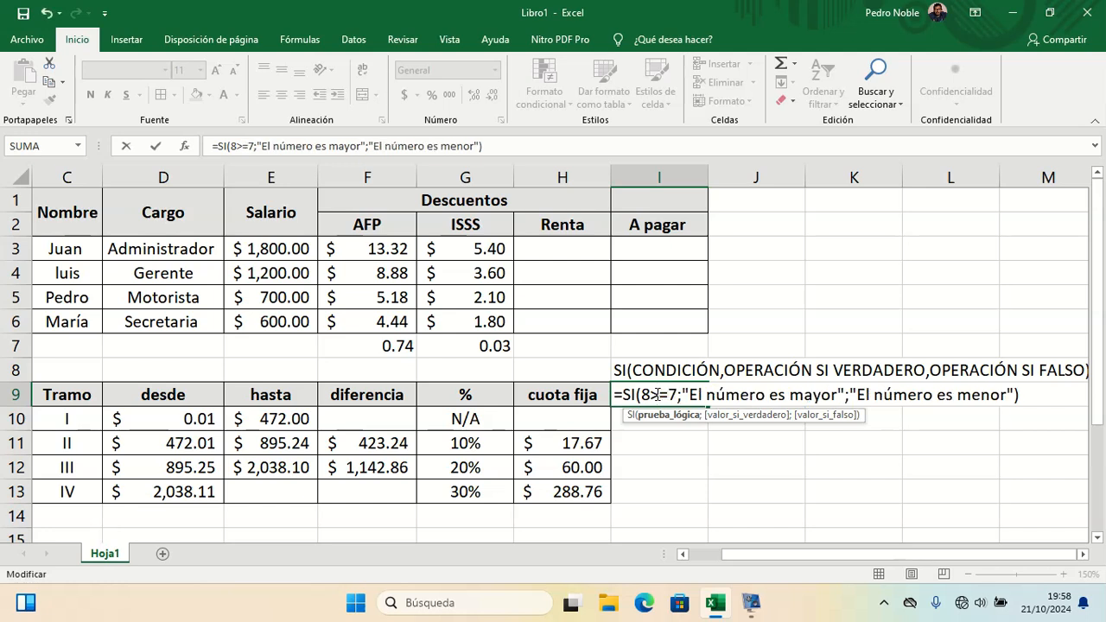
key("Right")
key("Right")
key("Left")
key("Left")
key("Left")
key("Left")
key("Left")
key("Delete")
type("7")
key("Return")
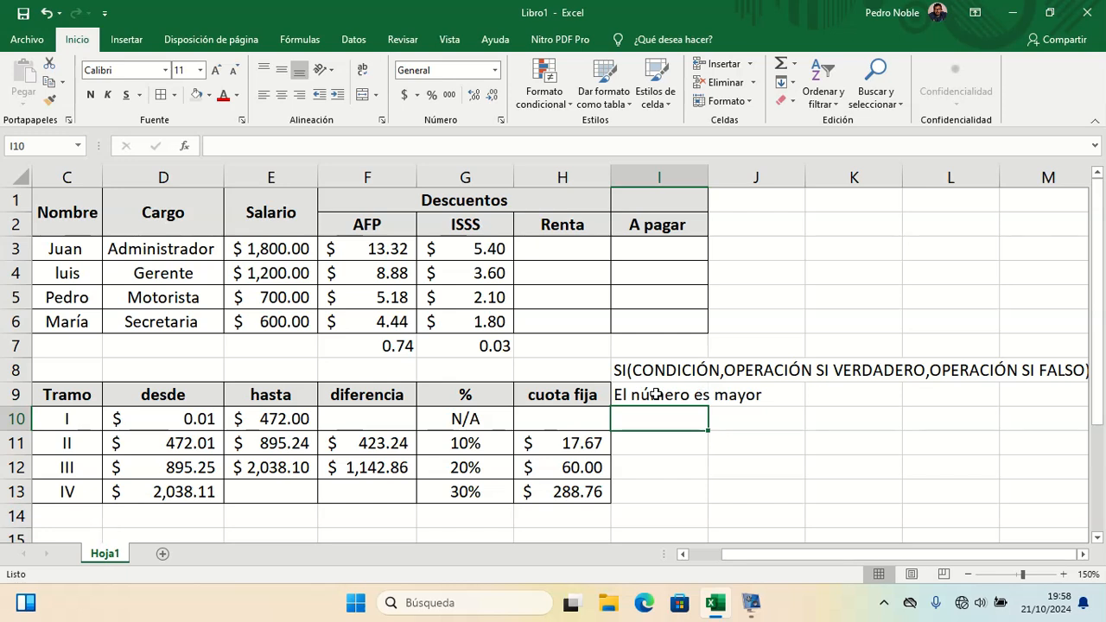
Step: Clear the SI syntax note and the example formula from I8 and I9
left_click(657, 394)
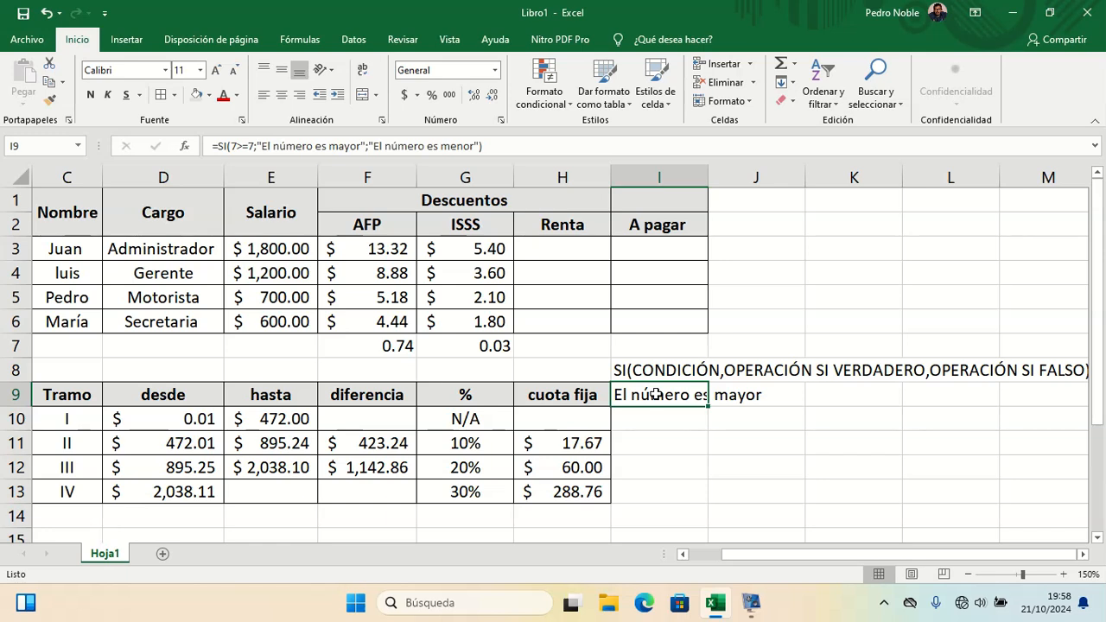
key("Up")
key("Down")
key("Up")
key("shift+Down")
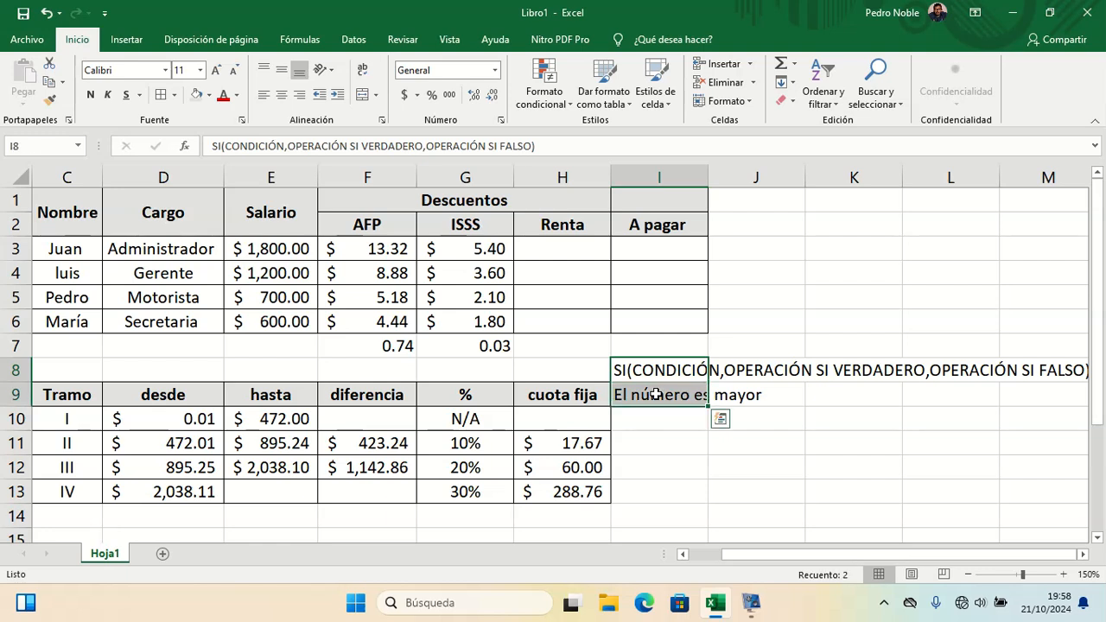
left_click(656, 394)
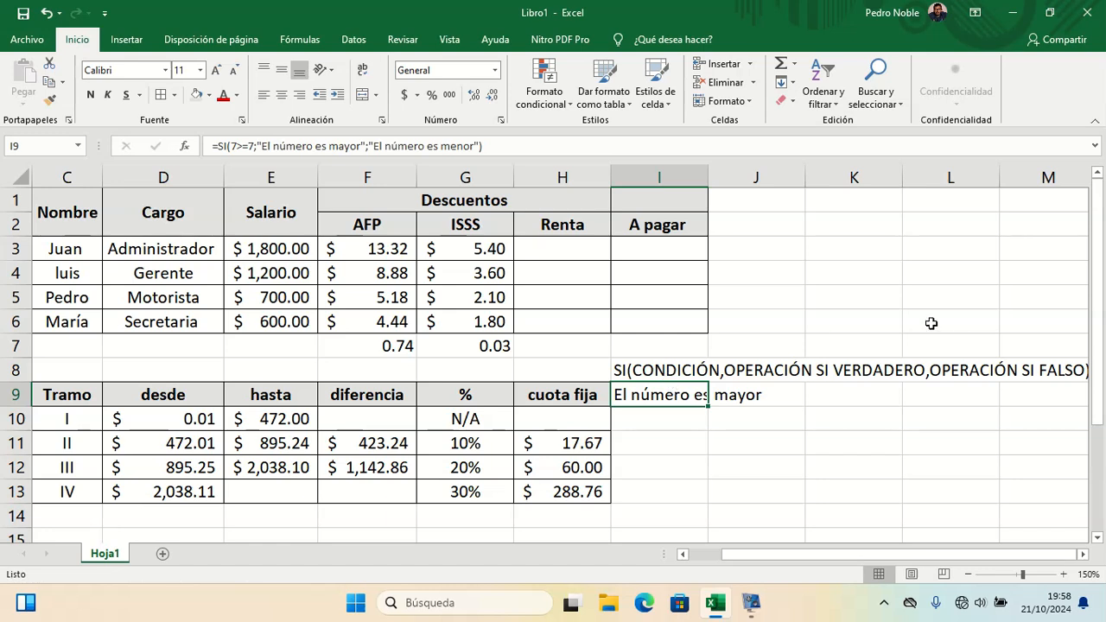
left_click(955, 362)
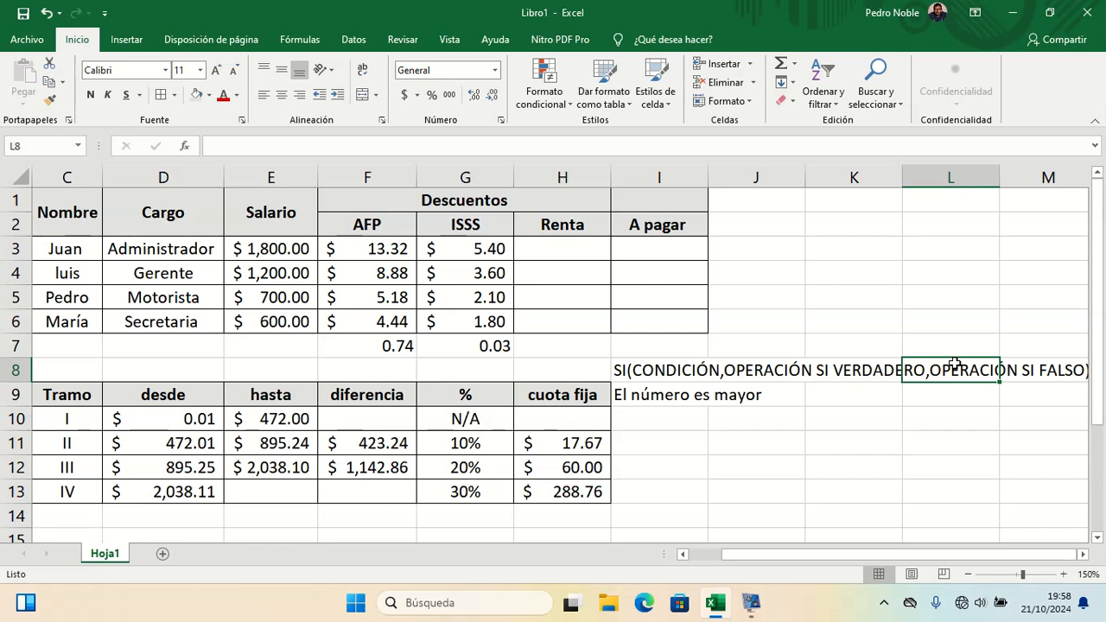
key("Left")
key("Left")
key("Left")
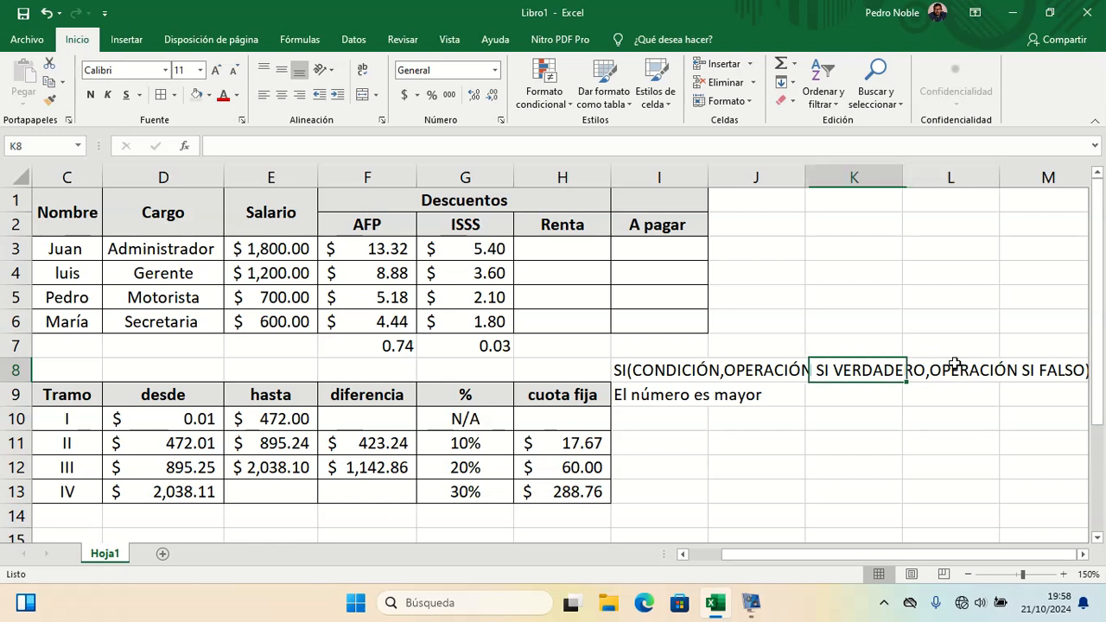
key("Down")
key("Up")
key("Down")
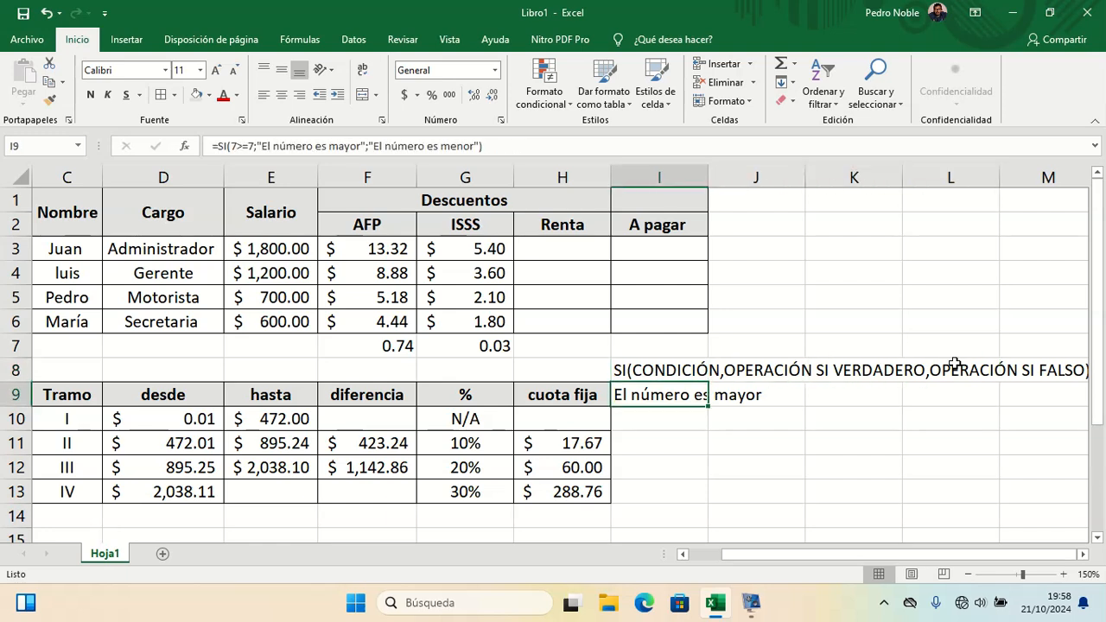
key("shift+Up")
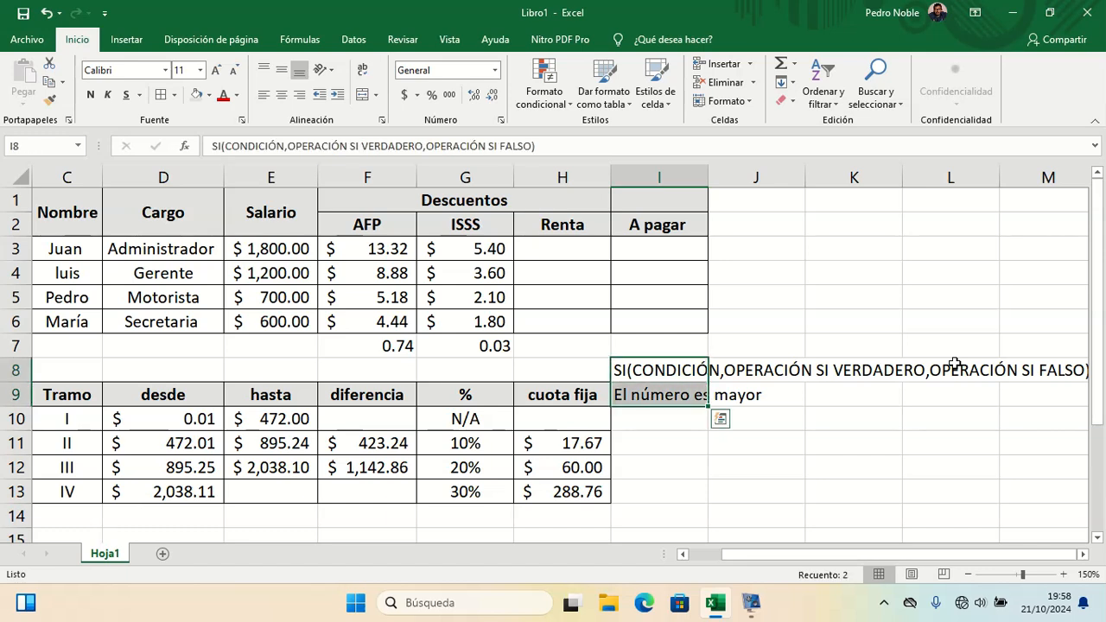
key("Delete")
Step: Start a SI formula in H3 testing whether Juan's salary E3 is less than 472
key("Up")
key("Up")
key("Up")
key("Up")
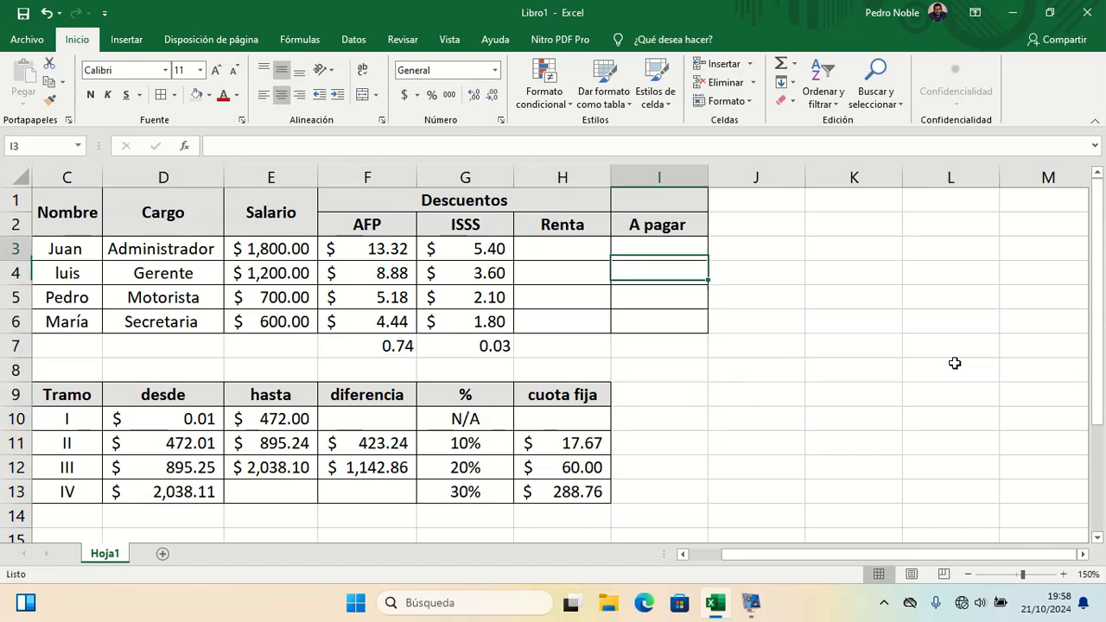
key("Left")
key("Up")
key("Up")
key("Down")
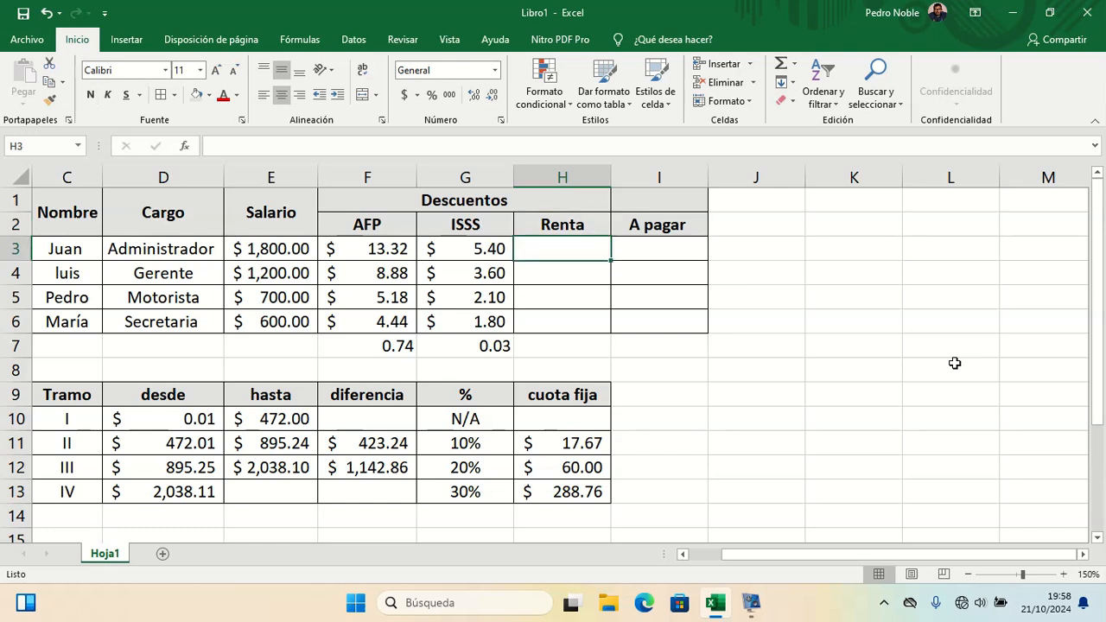
type("=")
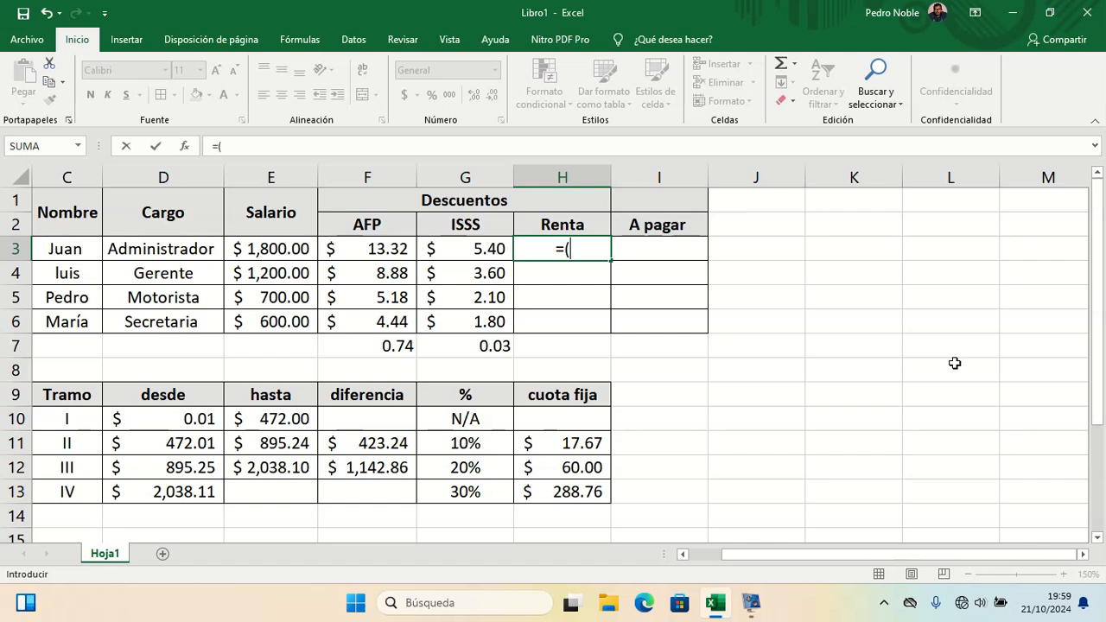
type("SI")
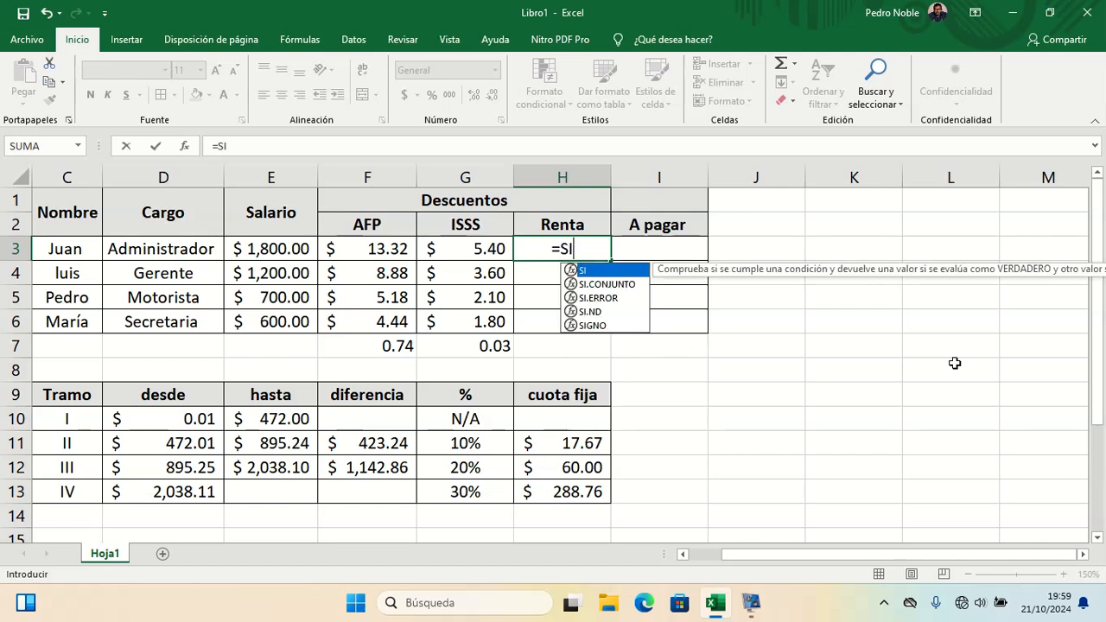
type("(")
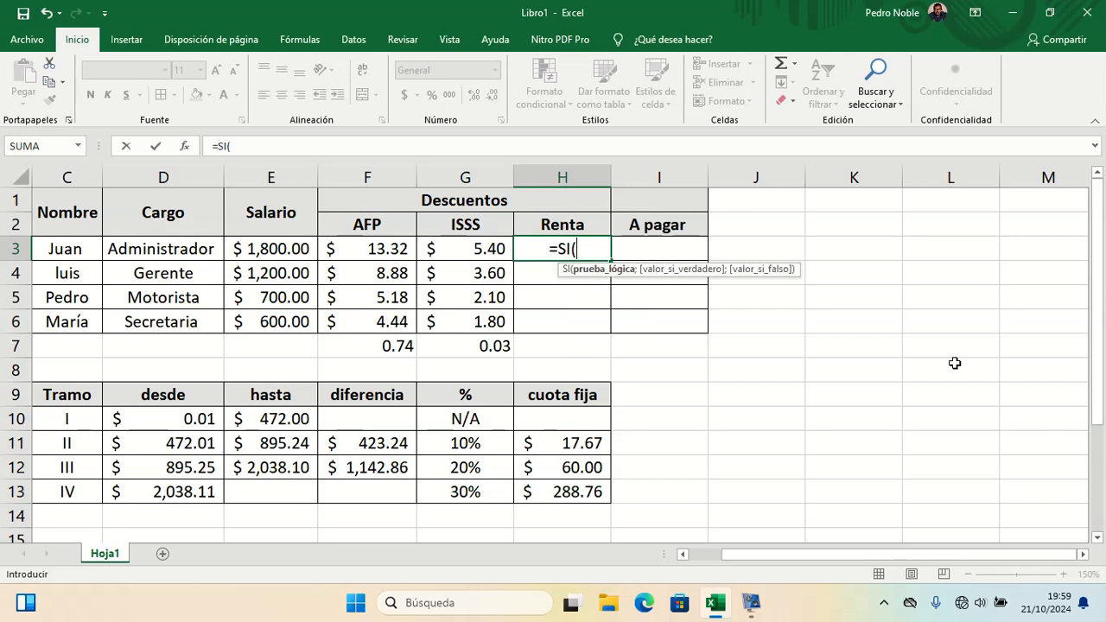
left_click(281, 249)
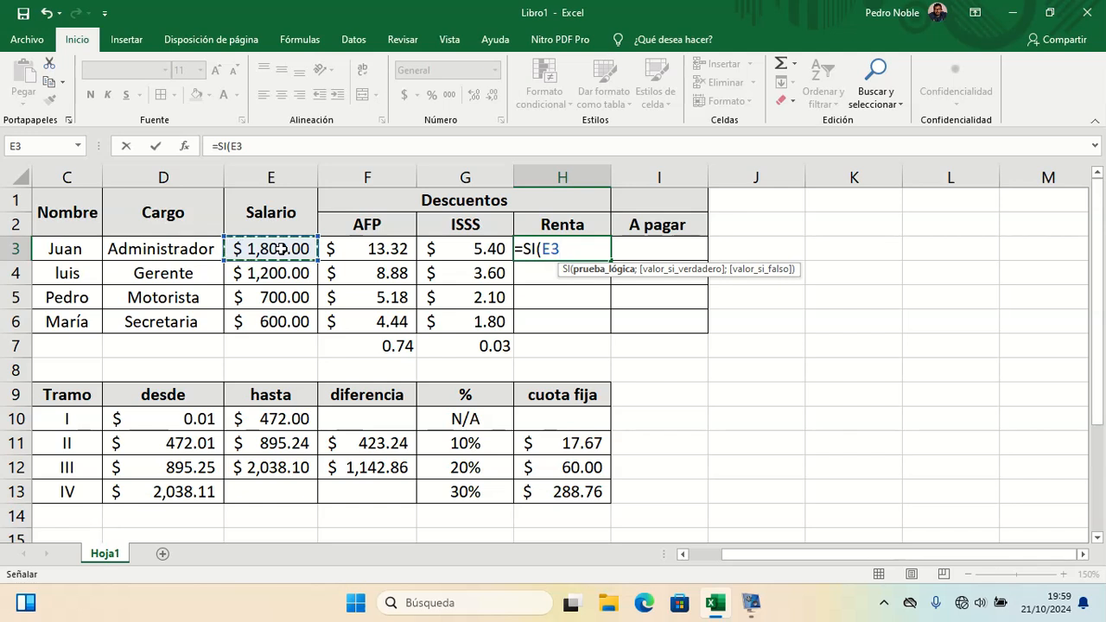
type(">")
key("BackSpace")
type("<")
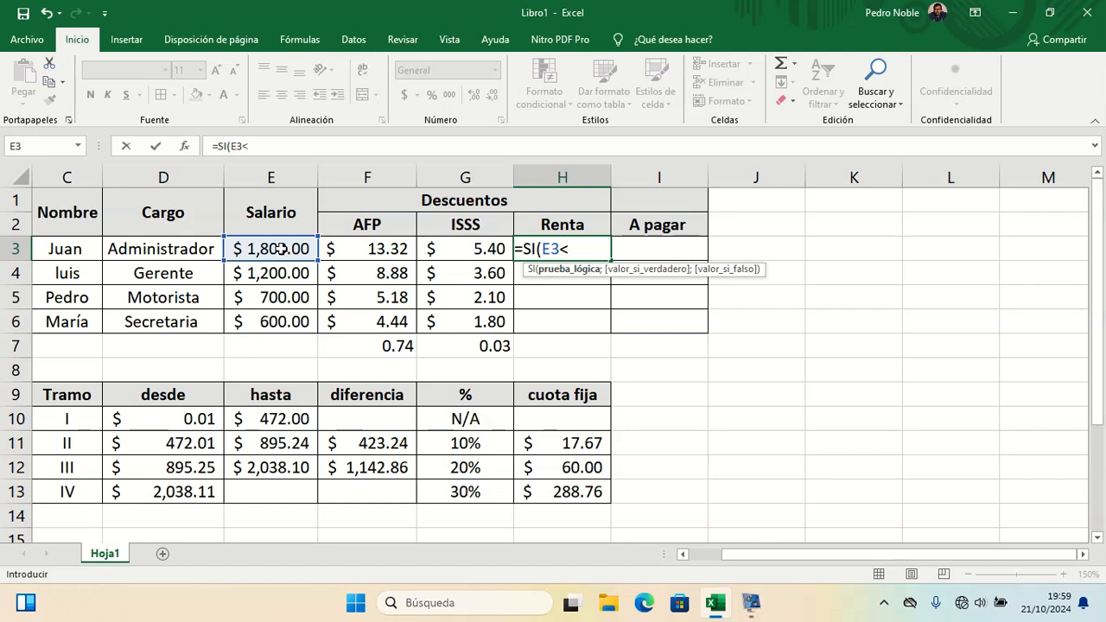
type("472")
type(";")
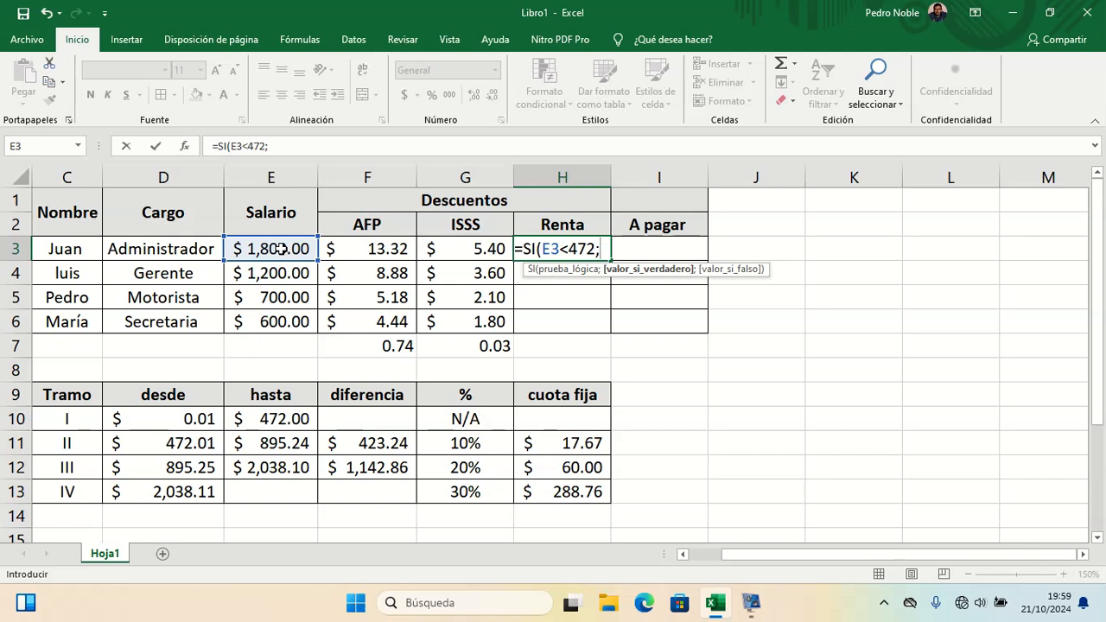
Step: Set the formula's true result to "Sin retención" and enter it in H3
type("\"No")
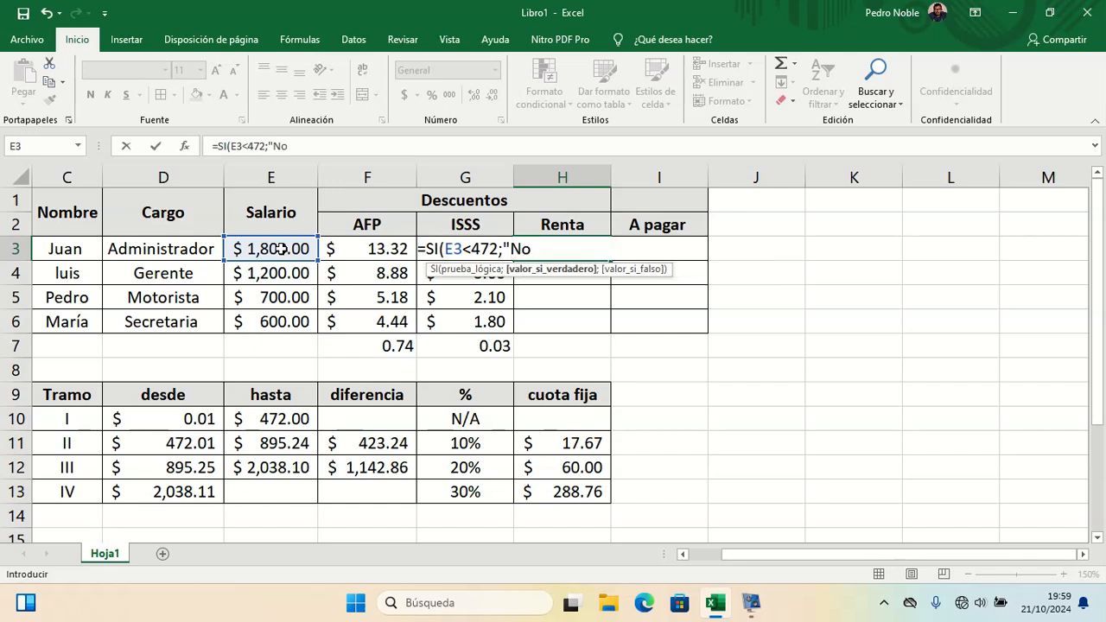
key("BackSpace")
key("BackSpace")
key("BackSpace")
type("Sin ret ención")
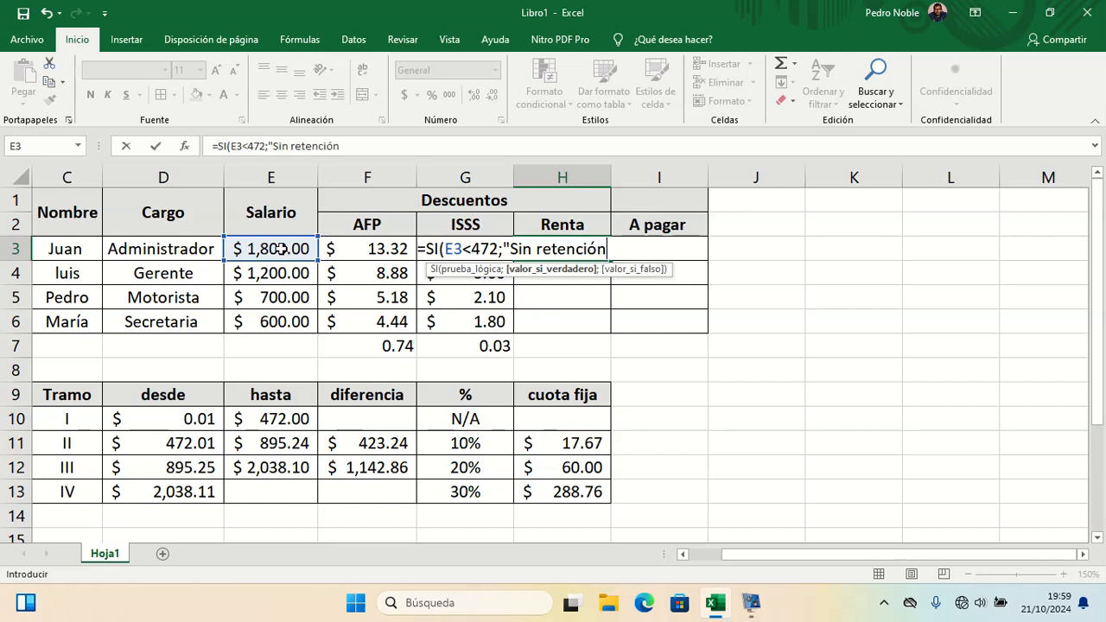
type("\"")
key("Return")
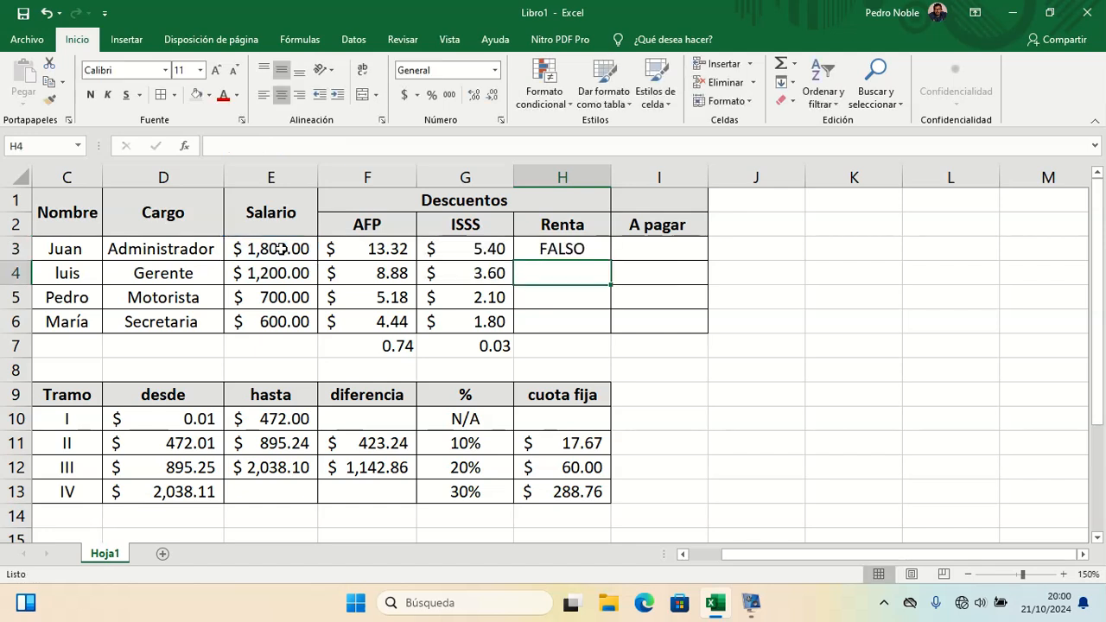
Step: Change Juan's salary in E3 to 300 to test the Renta formula
left_click(281, 249)
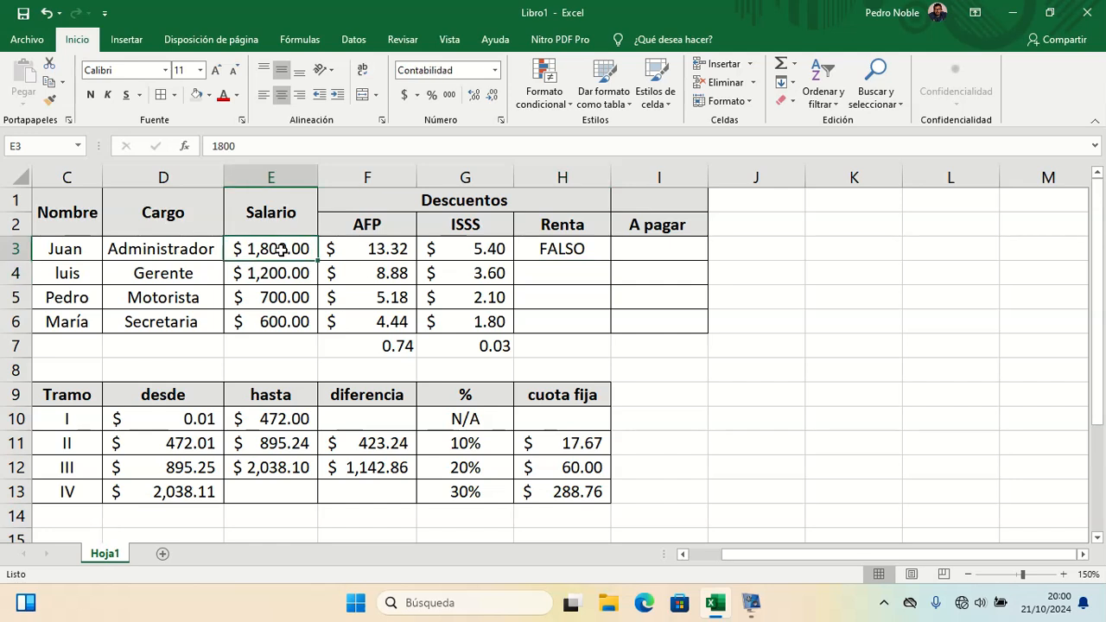
left_click(557, 256)
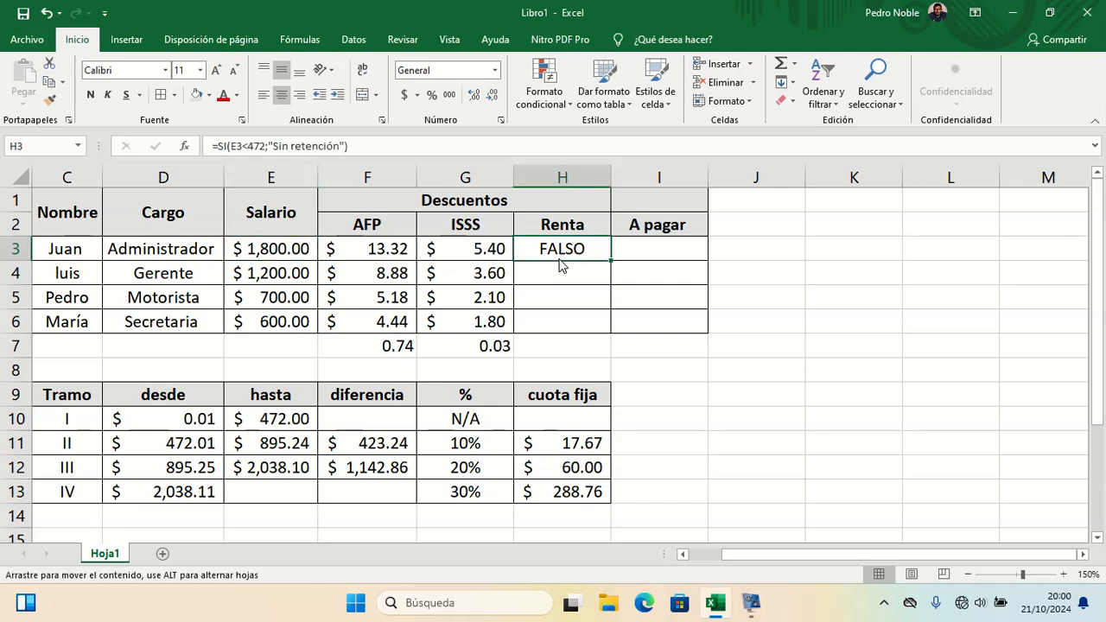
key("Down")
key("Down")
key("Down")
key("Down")
key("Down")
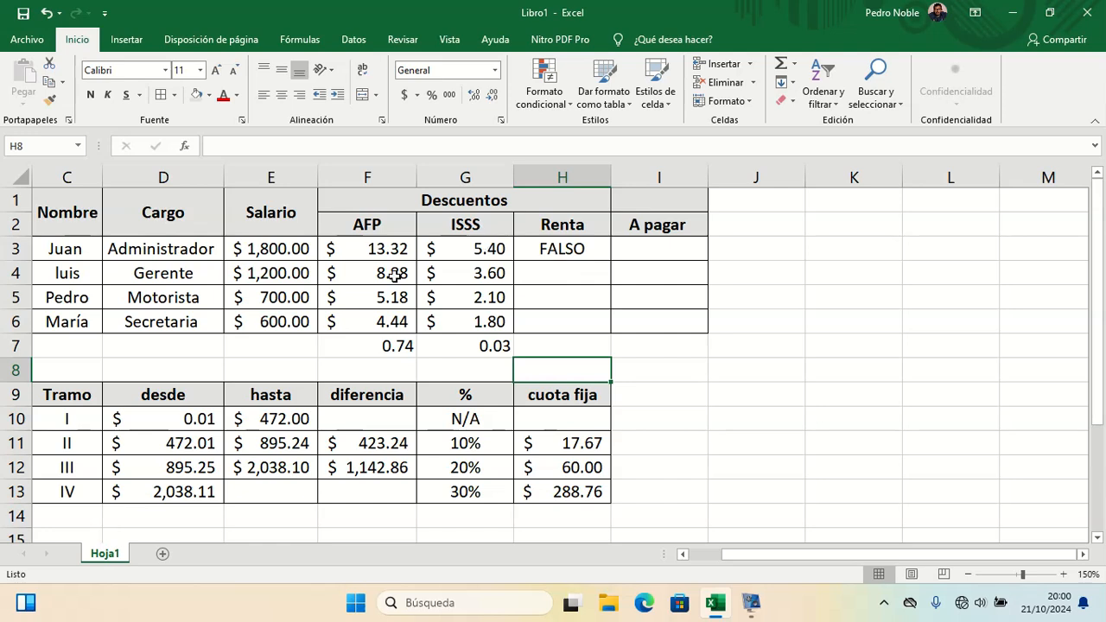
double_click(274, 248)
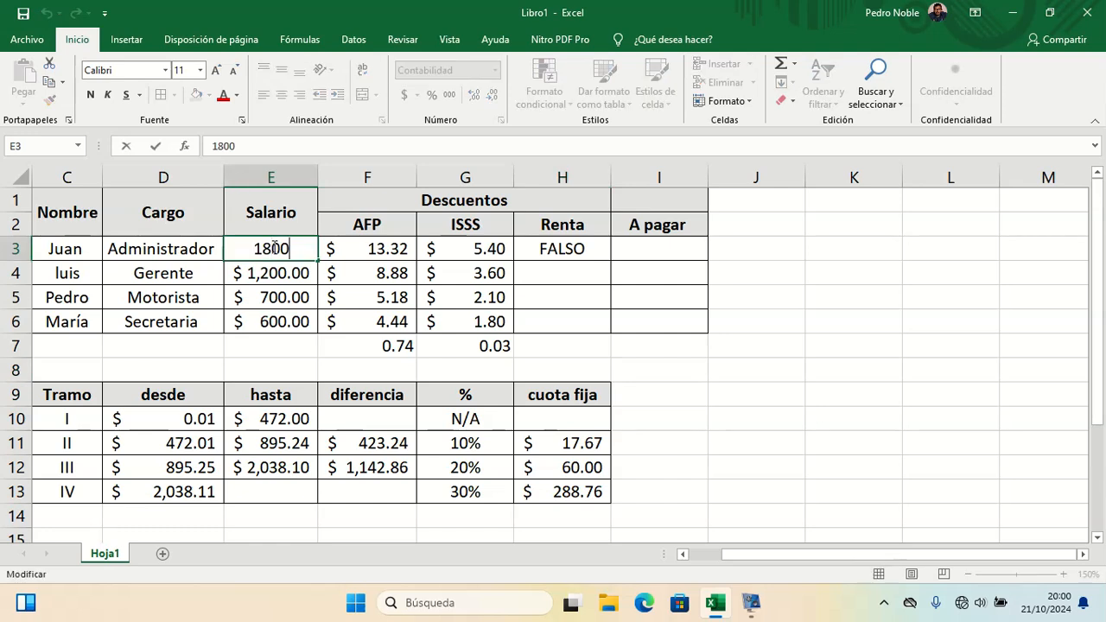
key("BackSpace")
key("BackSpace")
key("BackSpace")
key("BackSpace")
type("300")
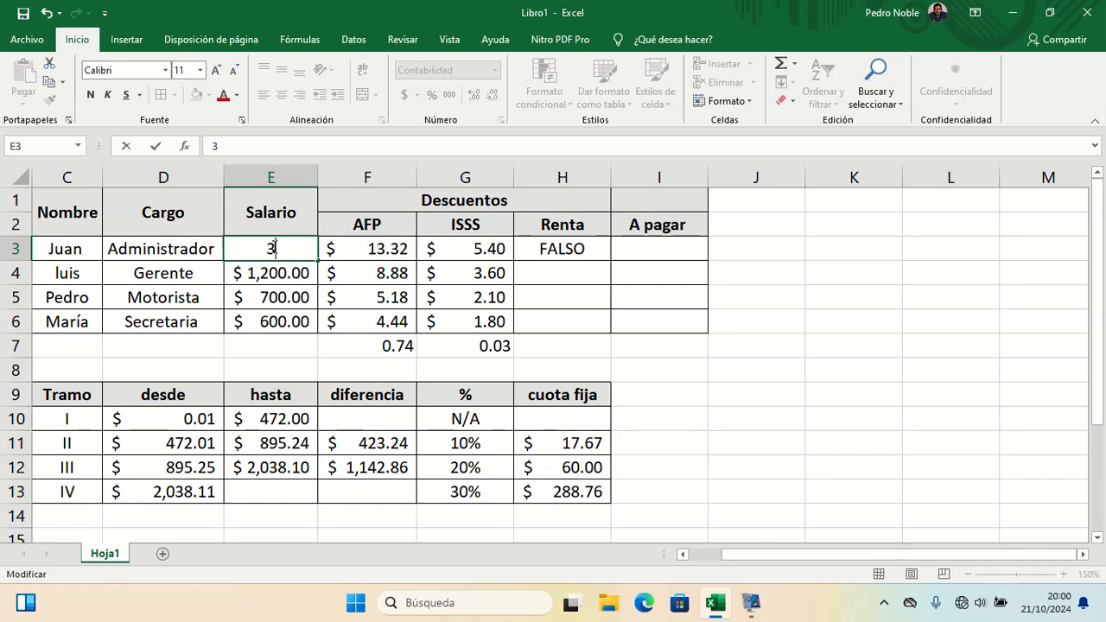
key("Return")
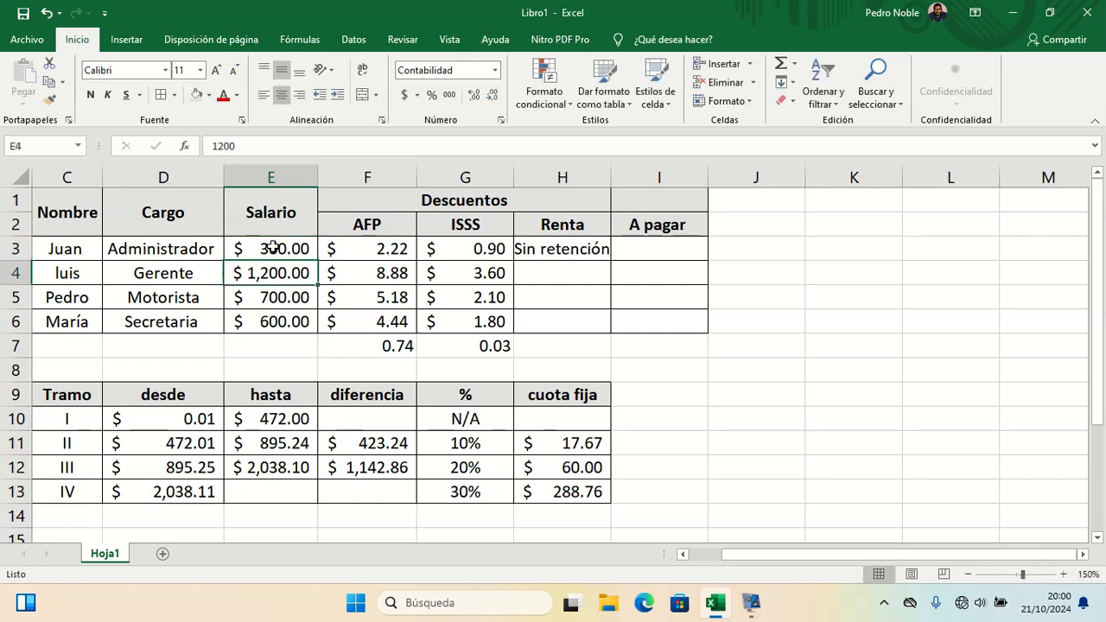
Step: Widen column H slightly so the Renta text fits
scroll(273, 248, "left", 2)
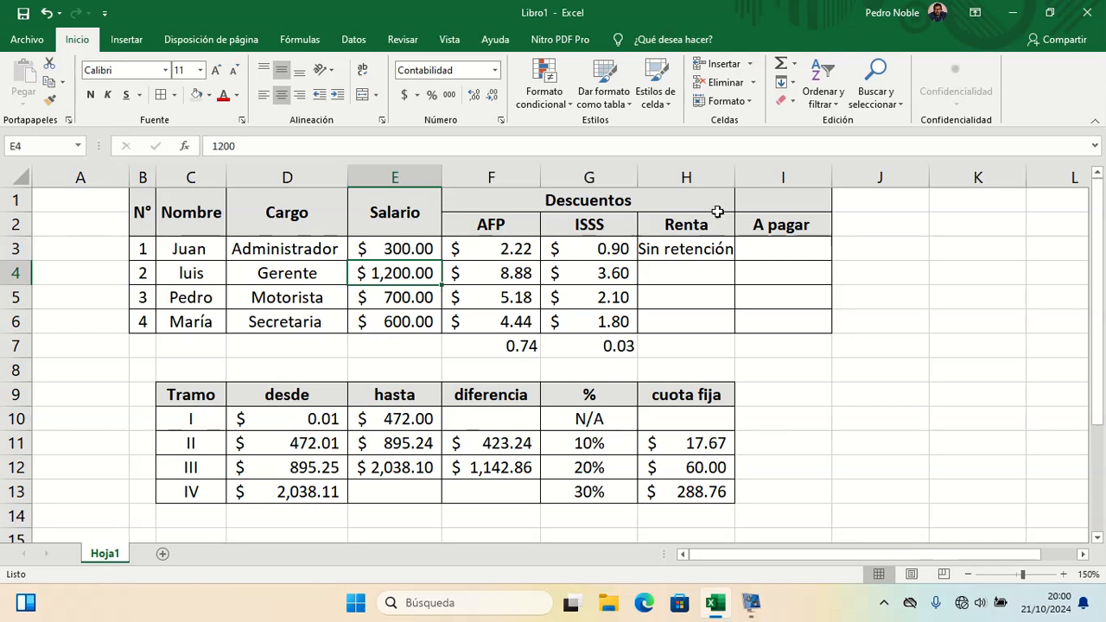
left_click_drag(735, 177, 746, 177)
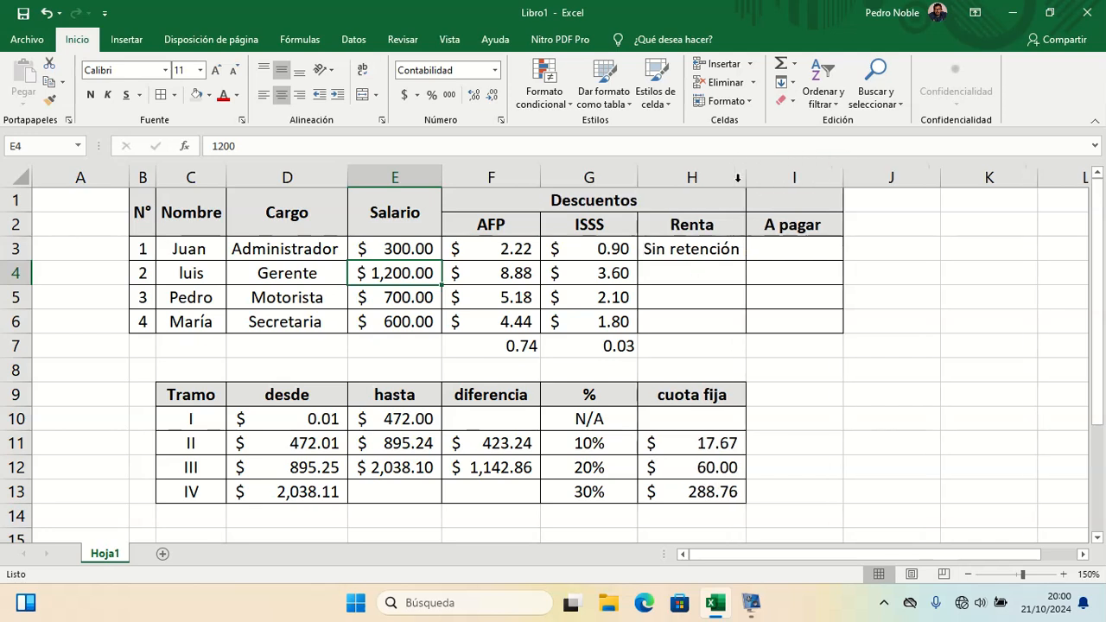
Step: Edit the H3 formula to add a nested SI as the false argument, testing whether E3 is at most 895.24
left_click(693, 255)
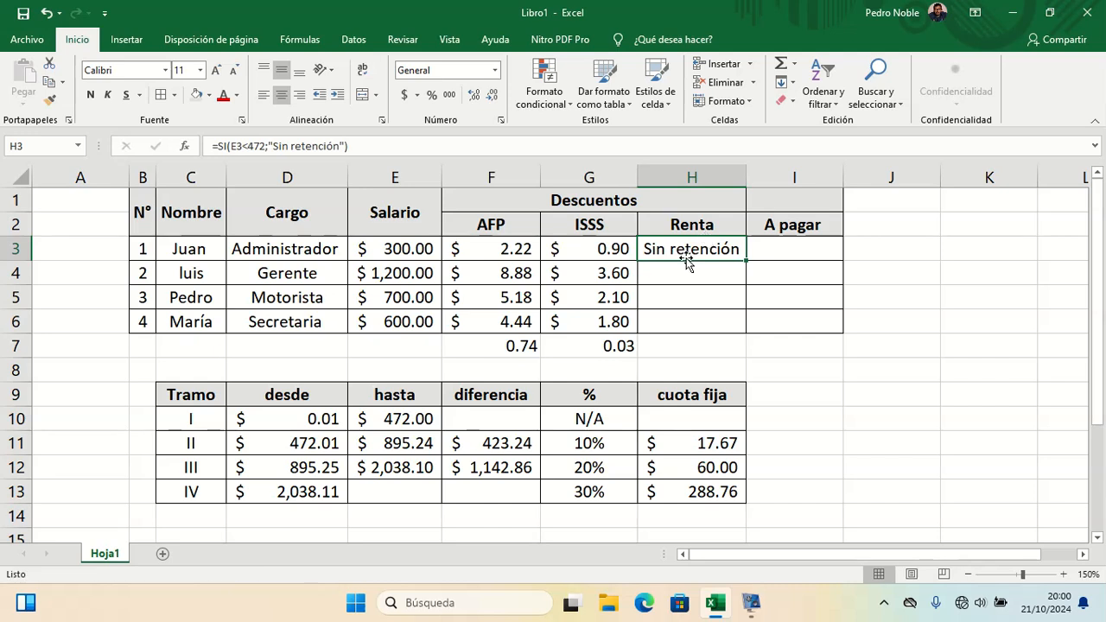
double_click(686, 257)
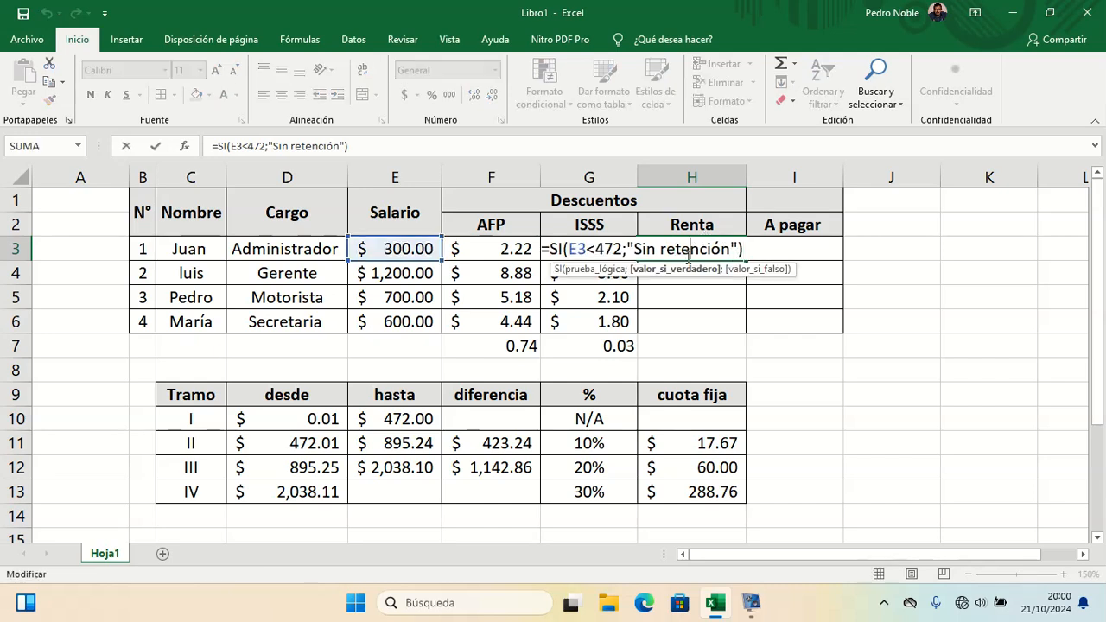
left_click(733, 249)
key("Right")
key("Right")
key("Left")
type(";")
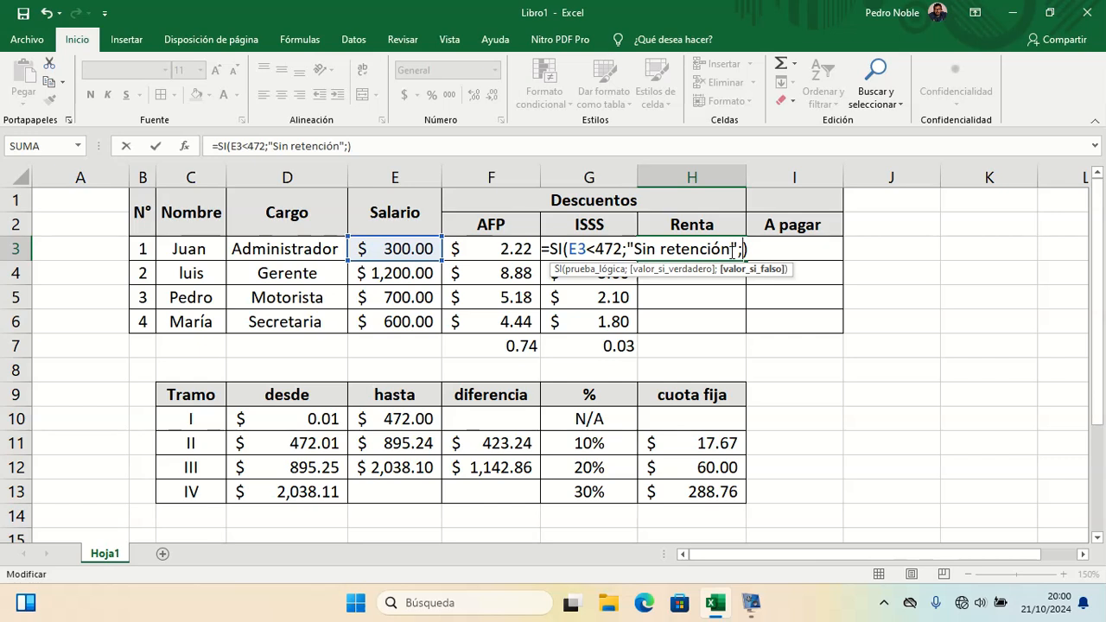
type("S")
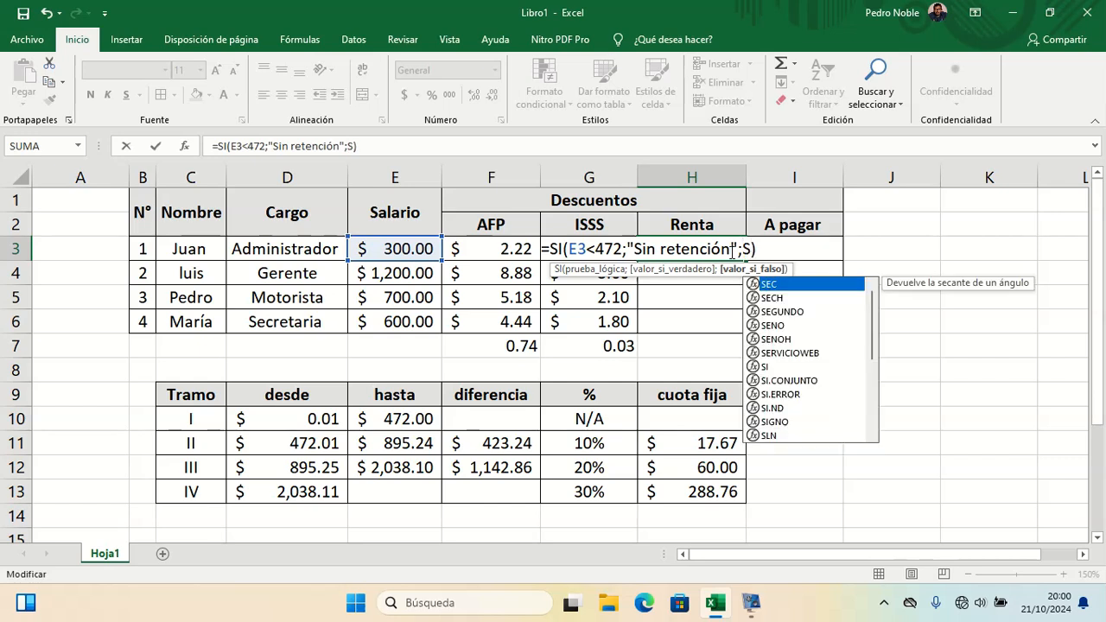
type("I(")
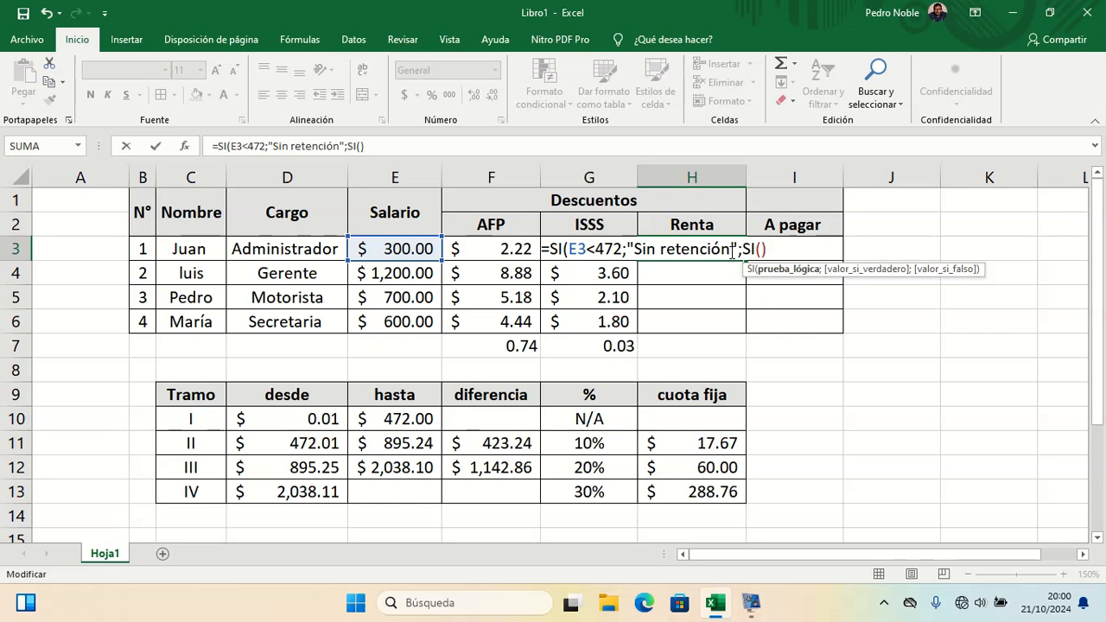
type("E")
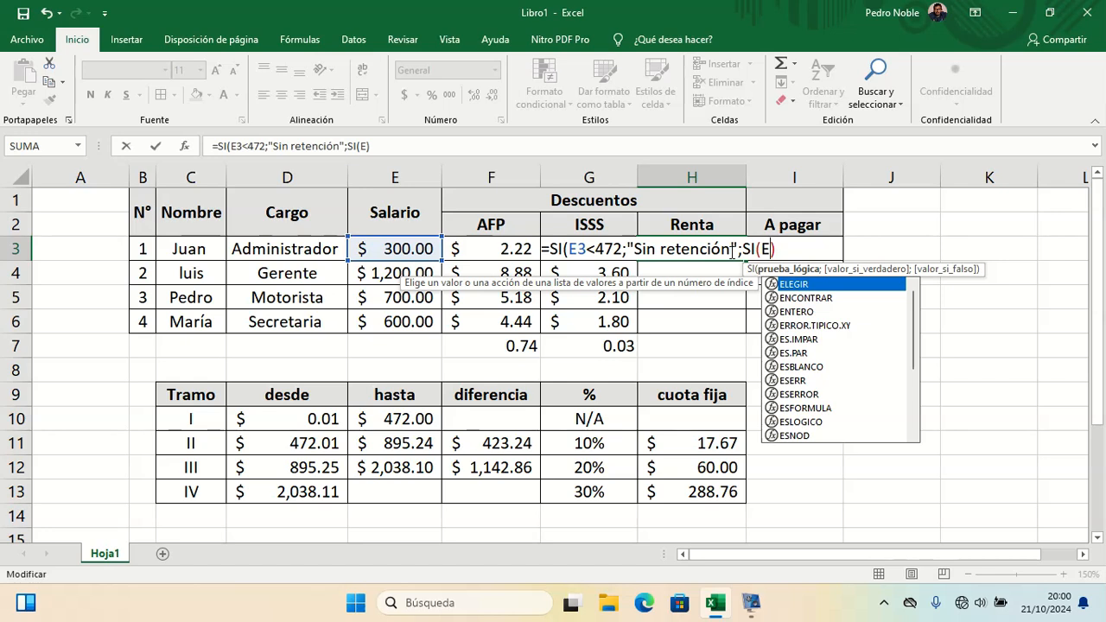
type("3")
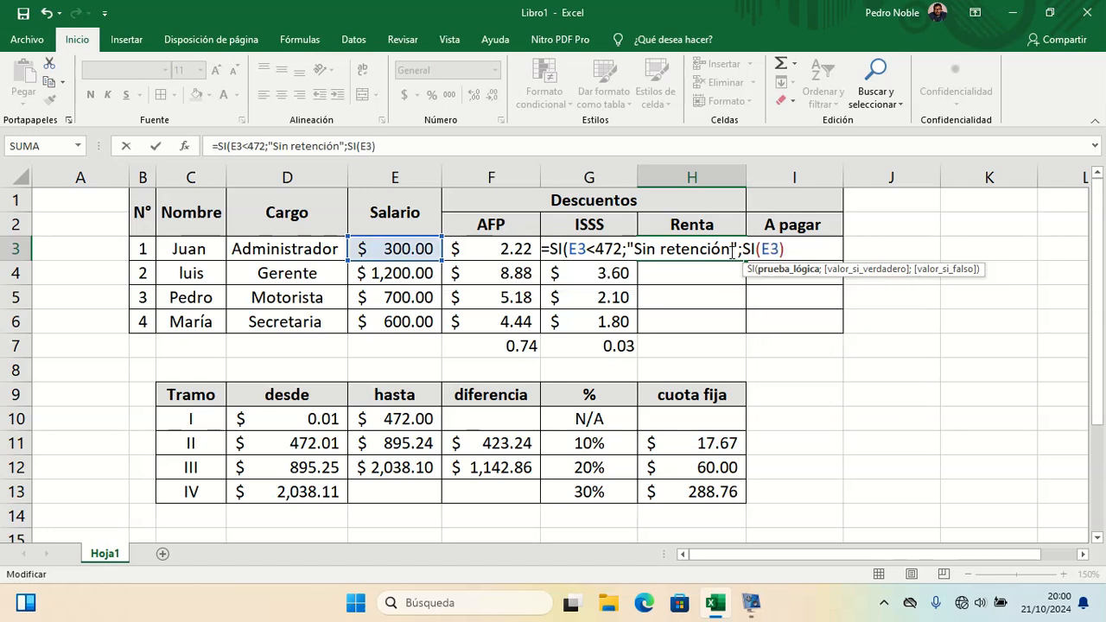
type("<=")
type("895.24")
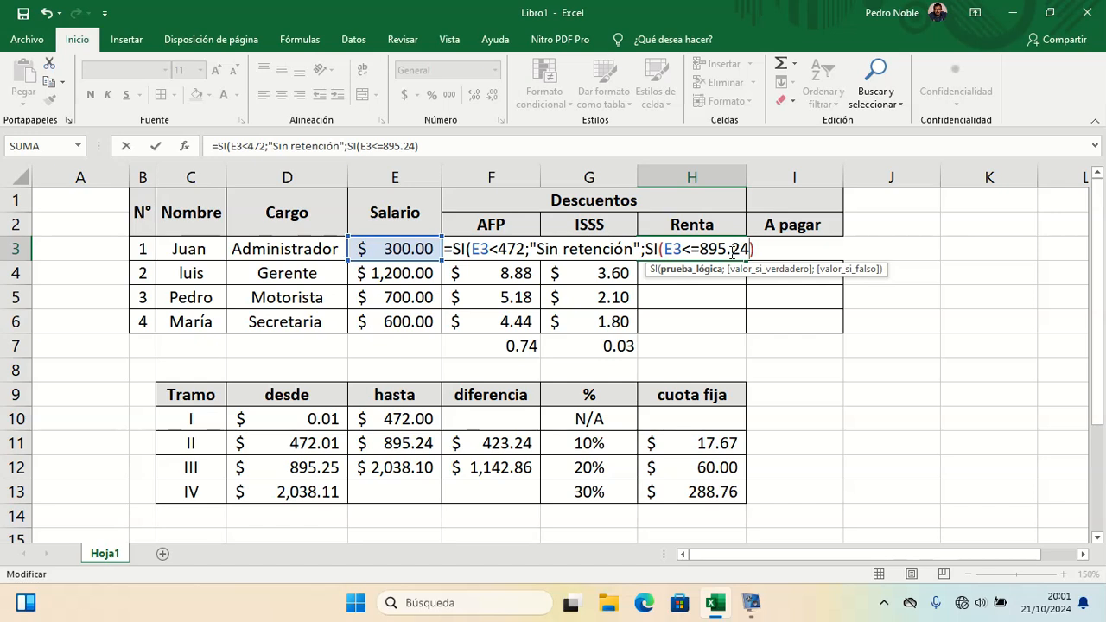
type(",")
key("BackSpace")
key("BackSpace")
type(";3:3")
key("shift+space")
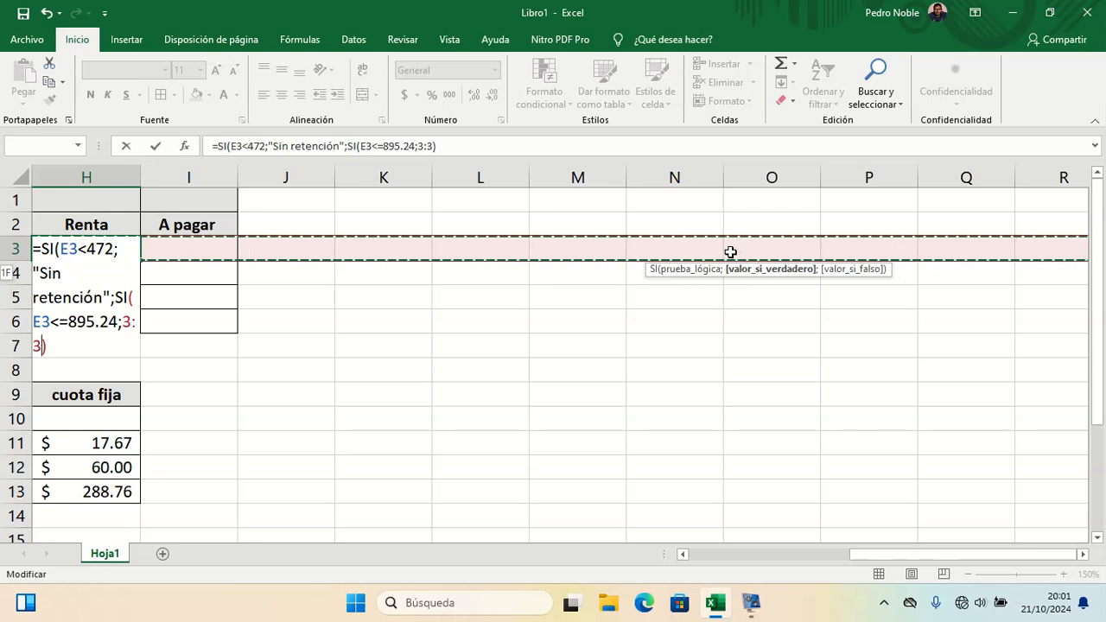
key("BackSpace")
key("Left")
key("Left")
key("Left")
key("Left")
key("Left")
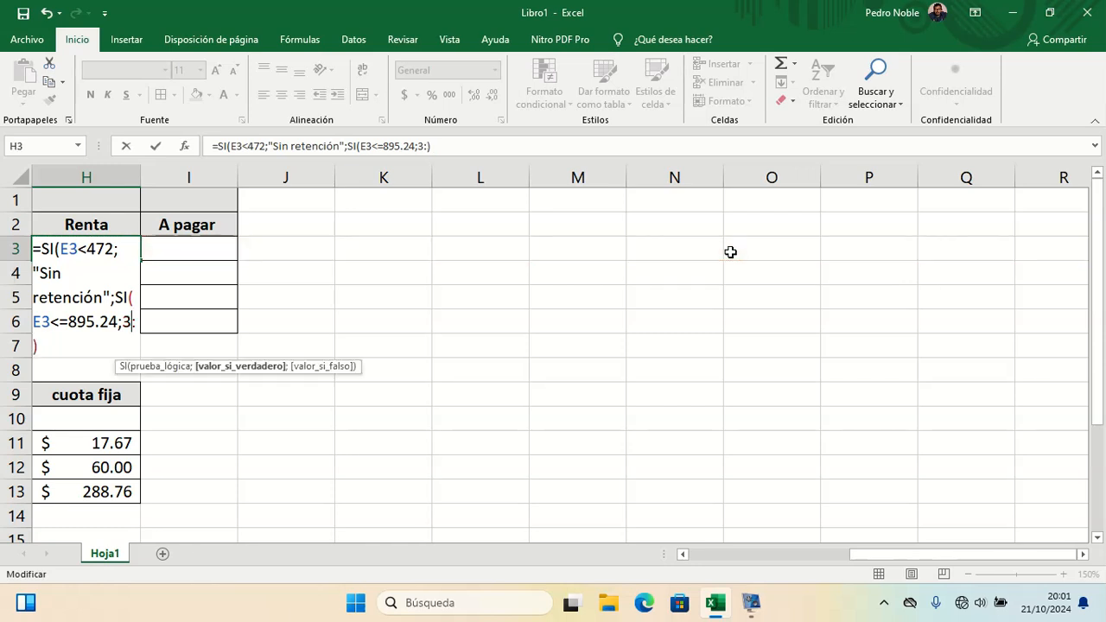
key("Left")
key("Left")
key("Left")
key("Left")
key("Left")
key("Left")
key("Left")
key("Left")
key("Left")
key("Left")
key("Left")
key("Left")
key("Left")
key("Left")
key("Left")
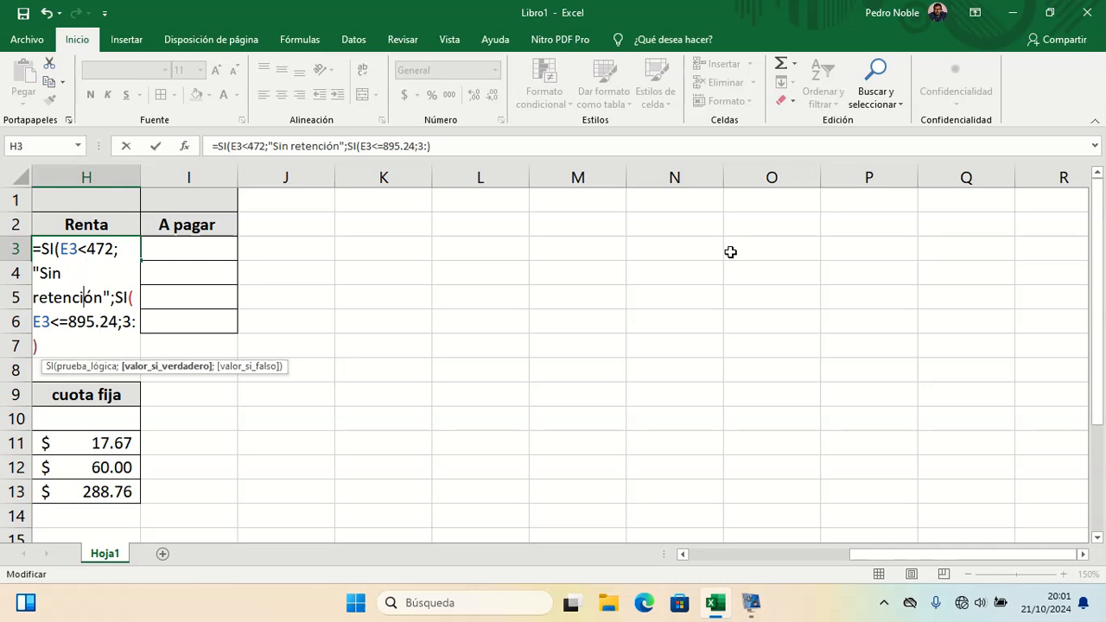
left_click_drag(889, 551, 802, 559)
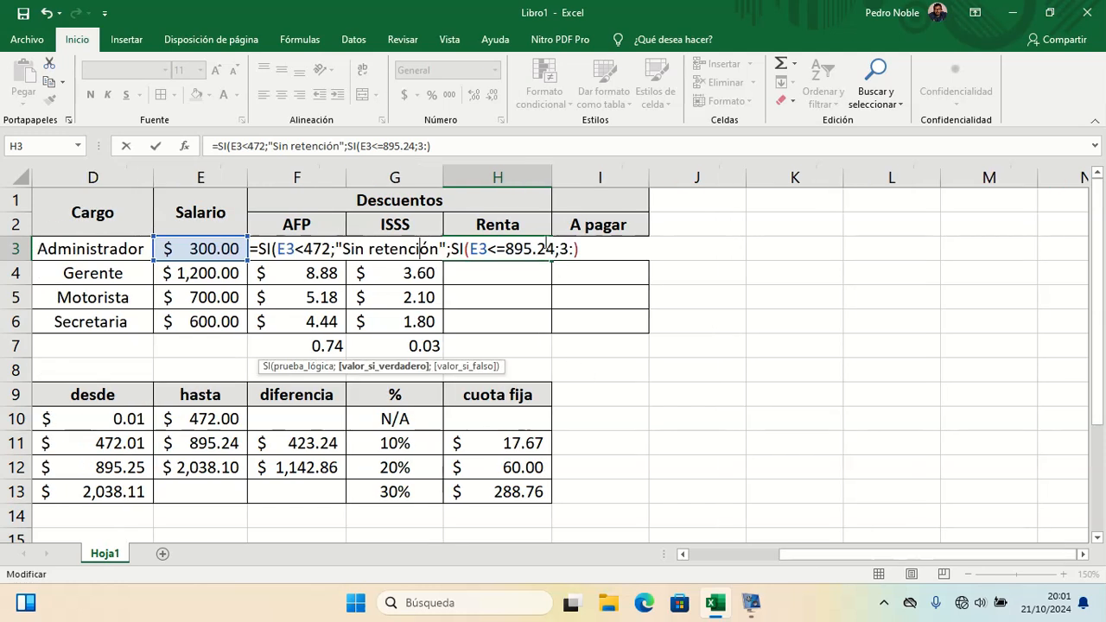
left_click(554, 249)
key("Right")
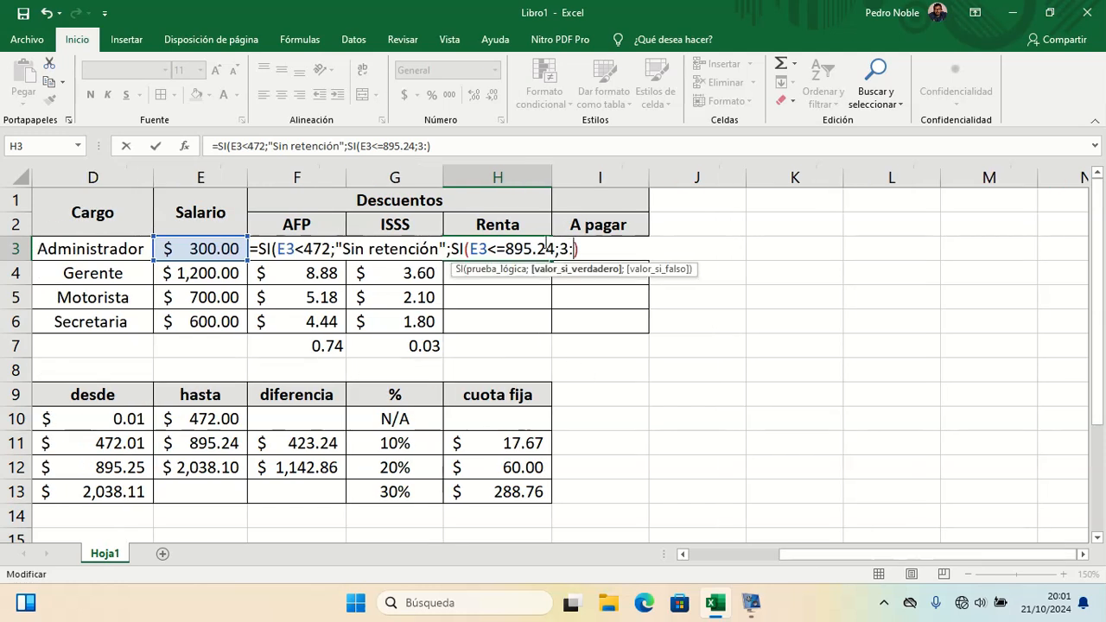
key("Delete")
key("Delete")
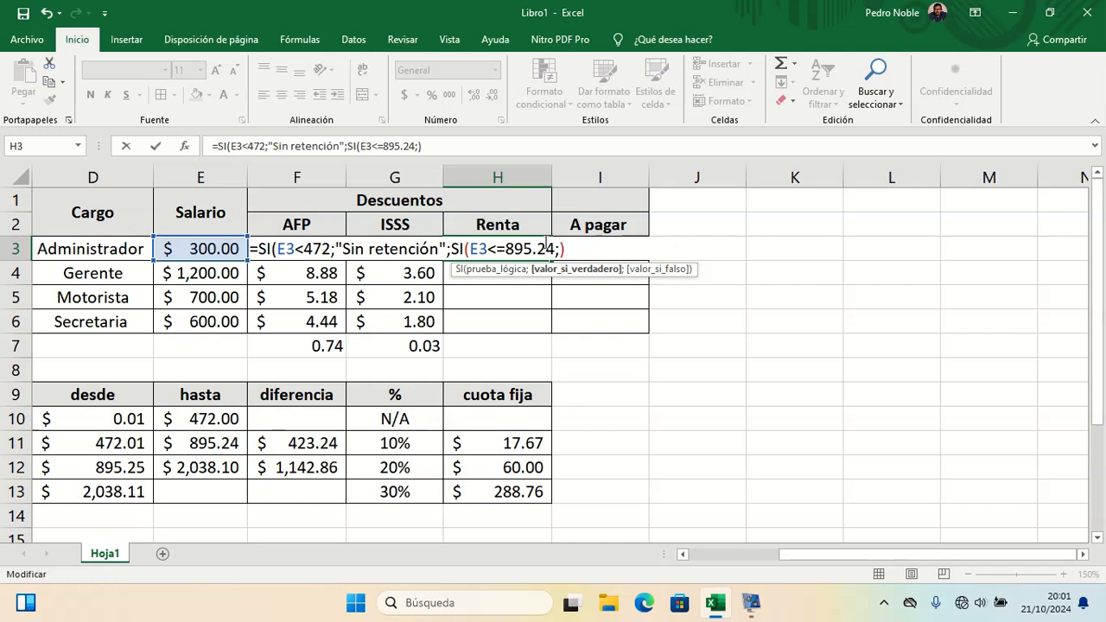
Step: Make the nested SI return E3-472*10%+17.67 and enter the H3 formula, accepting the suggested correction
type("E3")
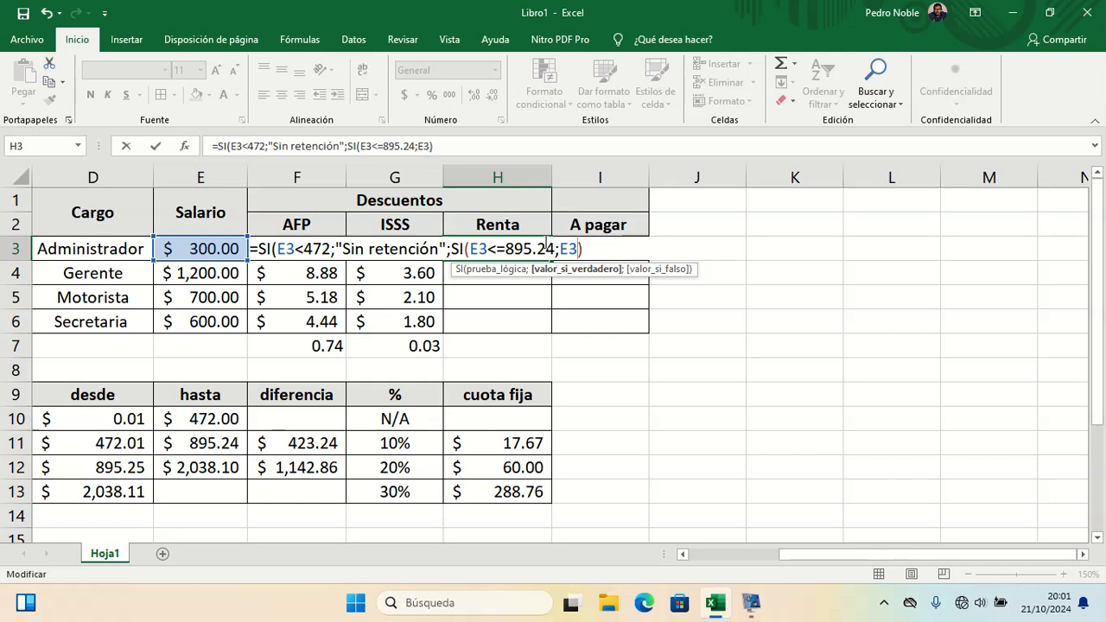
type("-472")
type("*")
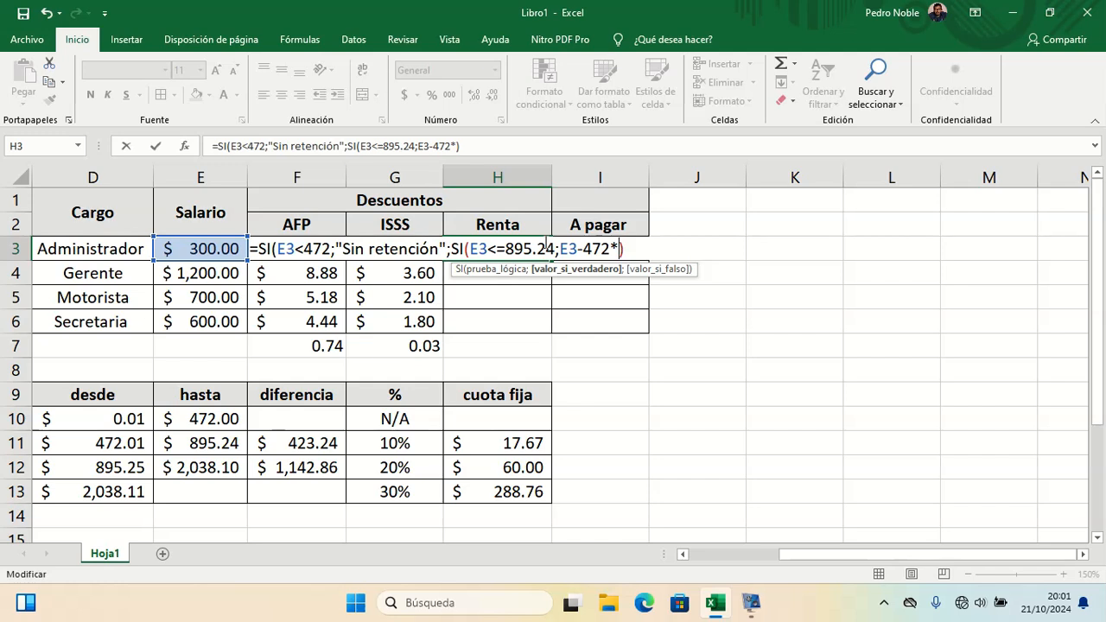
type("2")
key("BackSpace")
type("10")
type("%+")
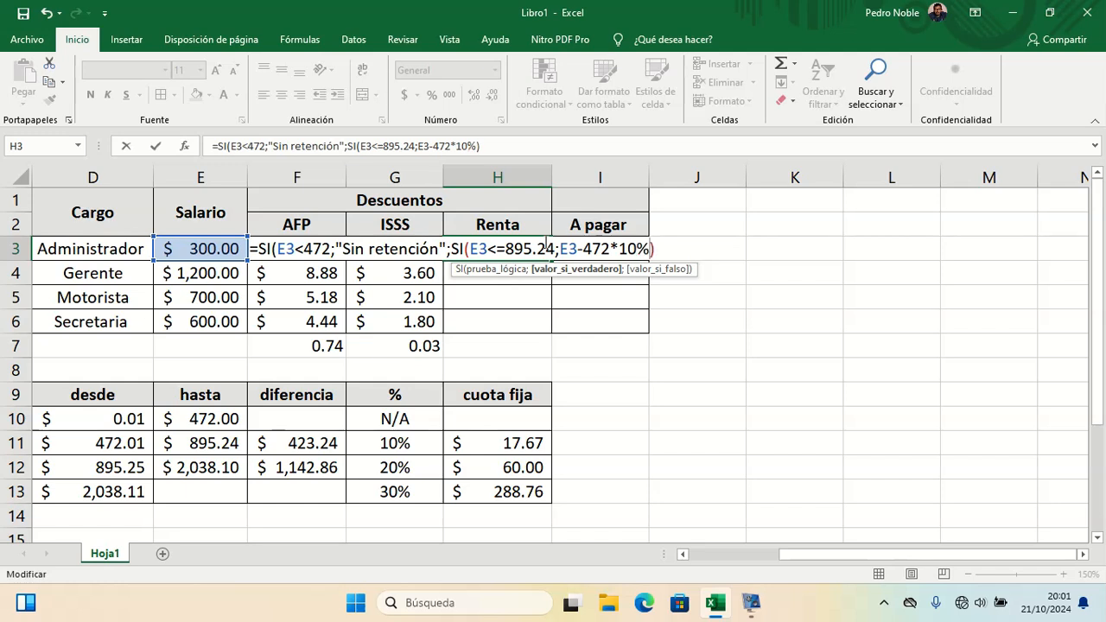
type("17.67")
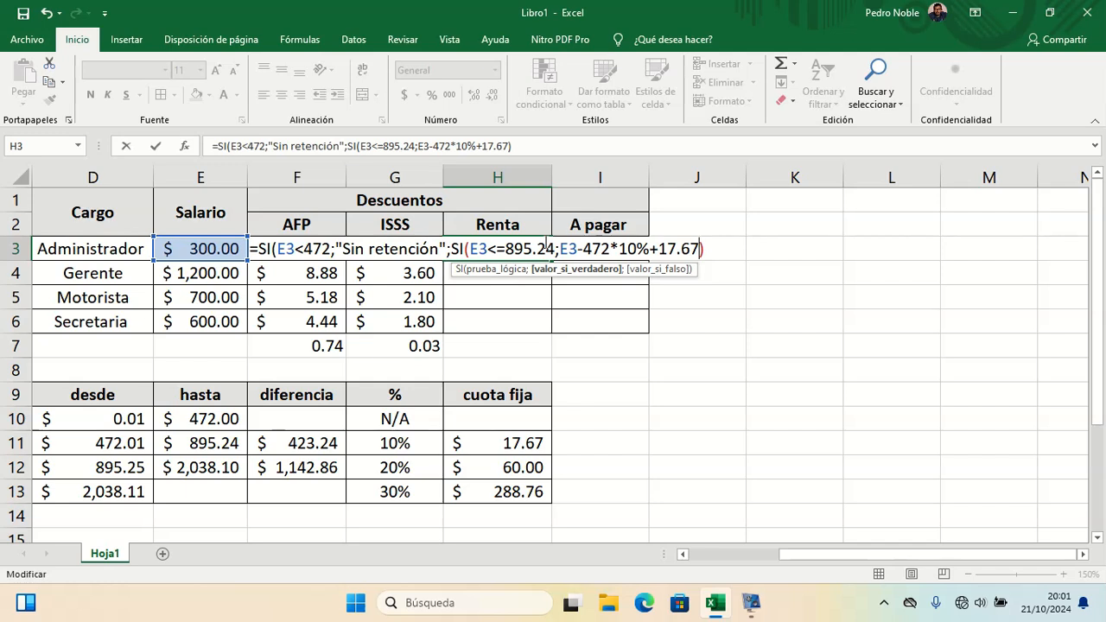
key("Return")
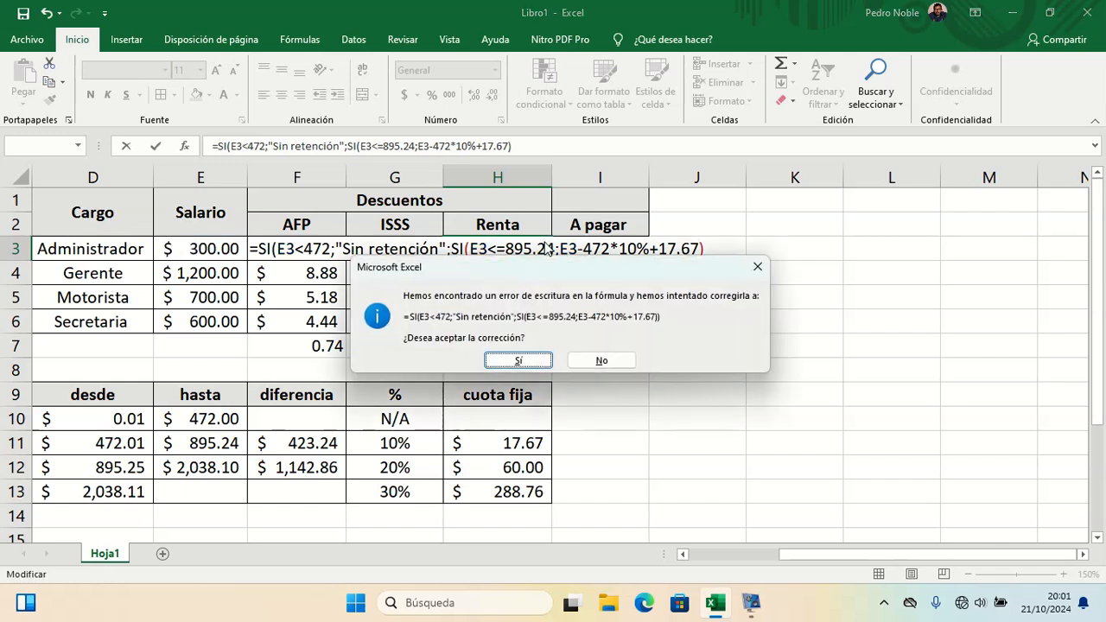
key("Return")
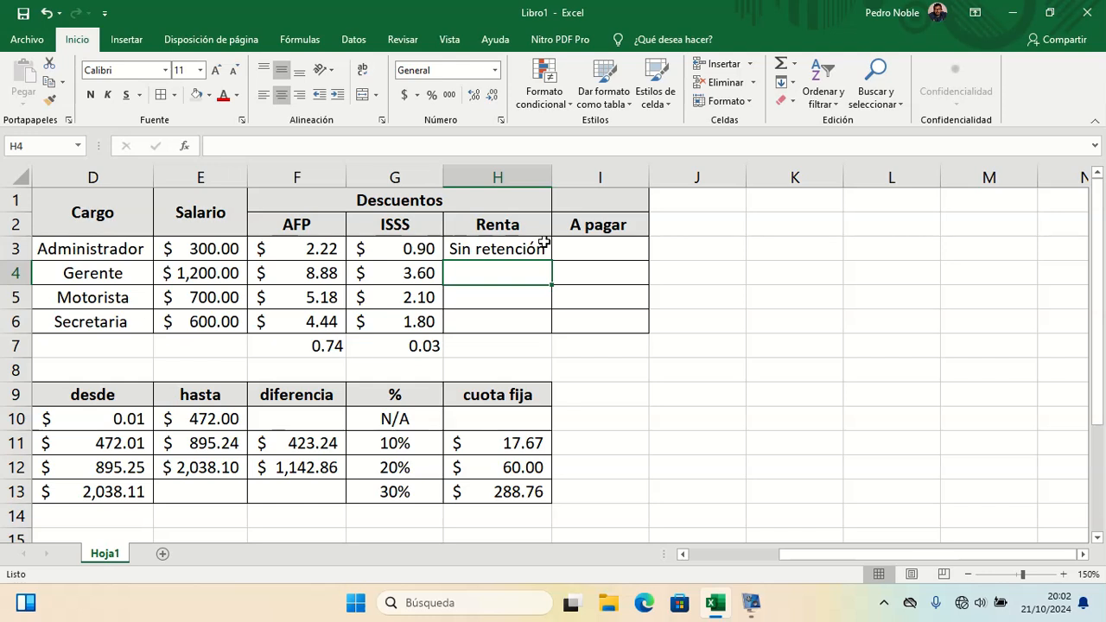
left_click(540, 245)
double_click(540, 246)
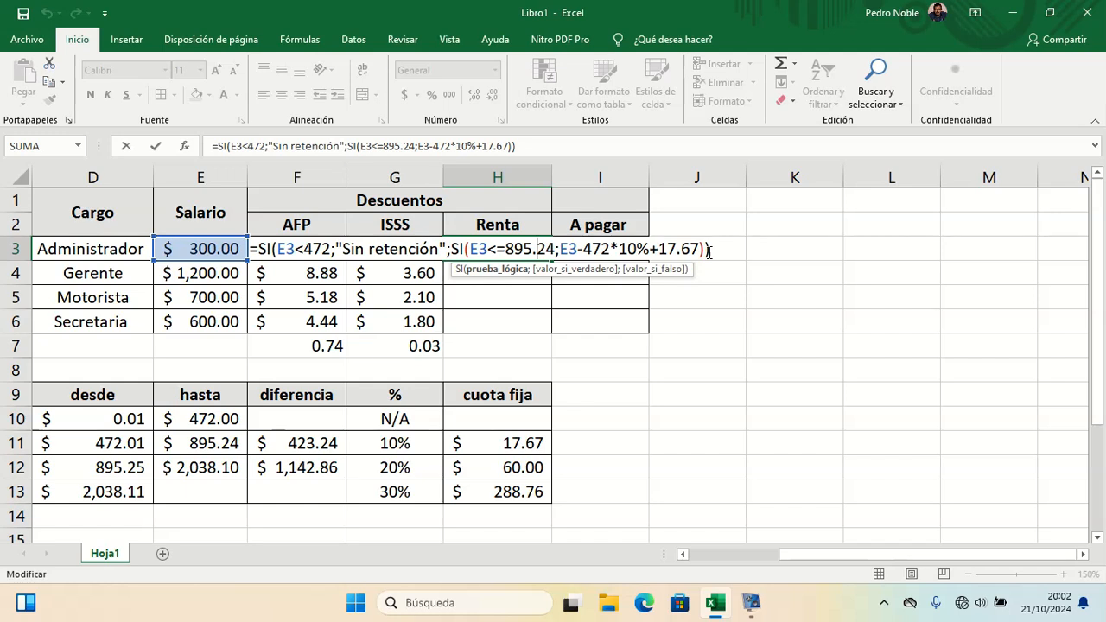
key("ctrl+Return")
type("||||||||||||||||||||||||||||")
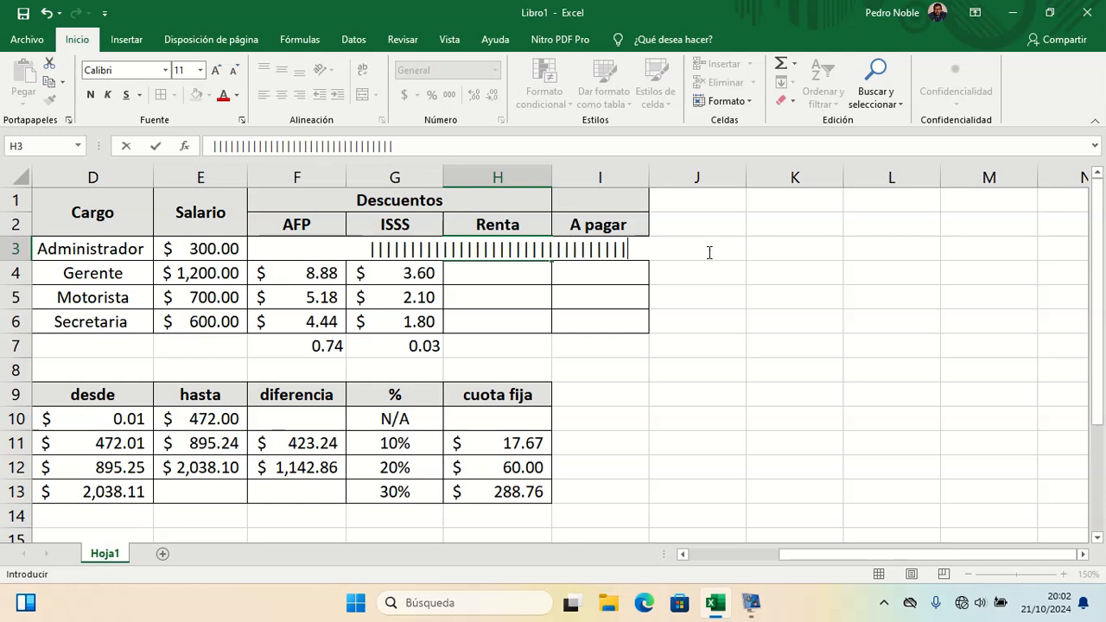
type("||||")
key("Escape")
type("||||||||||||||||||||||||")
key("Escape")
type("|||||||||||||||||||||||||||||||||||||||||||||||||||")
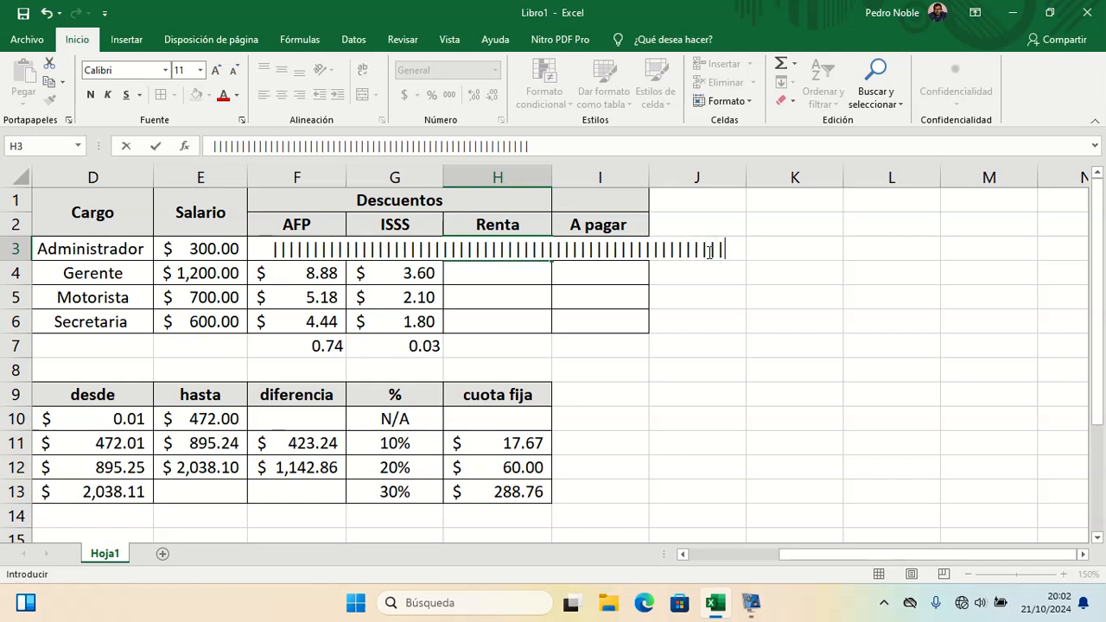
key("Escape")
type("|")
key("Escape")
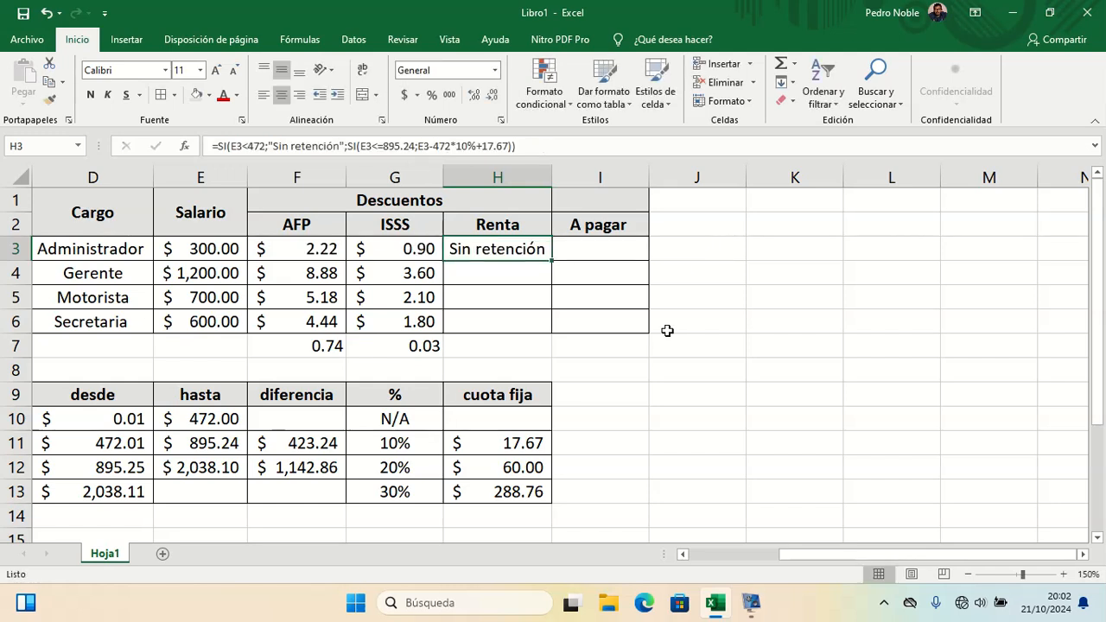
Step: Change Juan's salary in E3 to 700 to test the second bracket
left_click(667, 331)
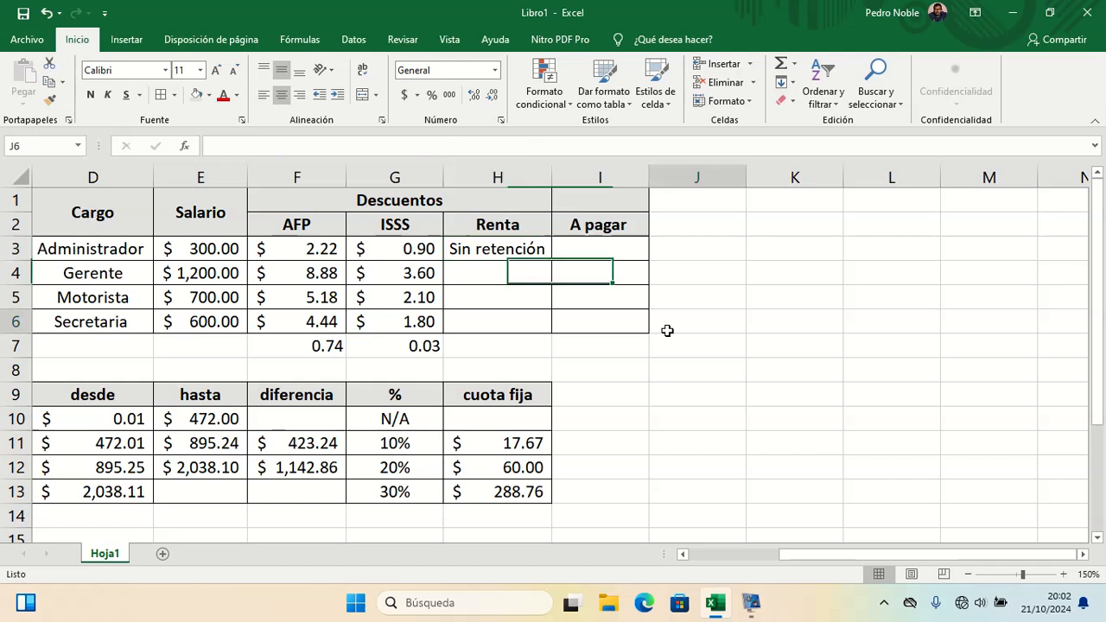
left_click(230, 253)
type("700")
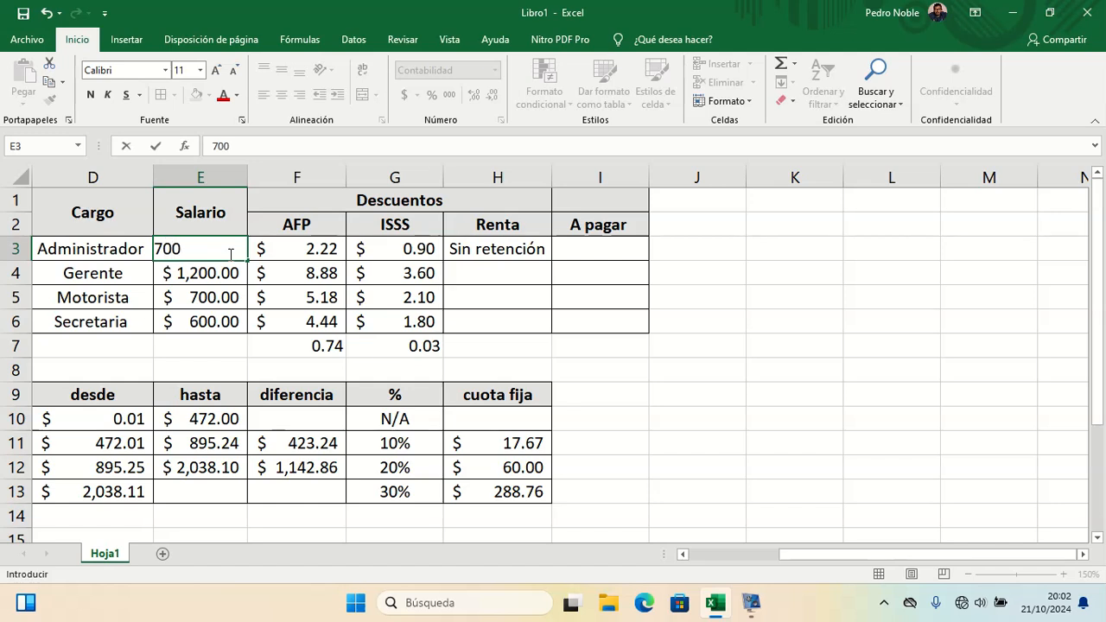
key("Return")
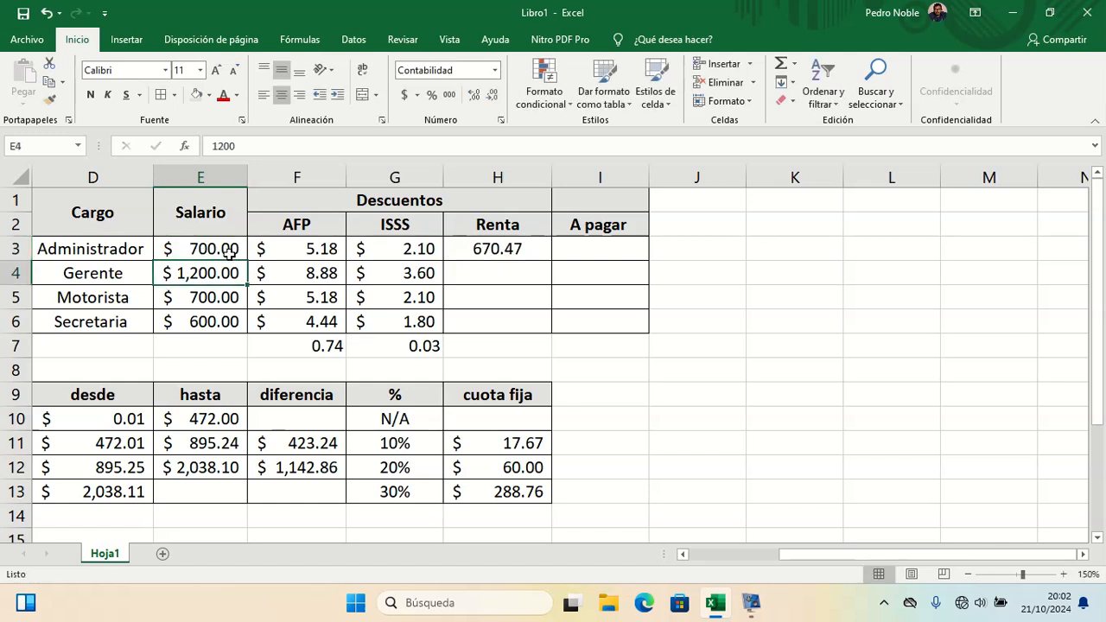
Step: Edit the H3 formula to wrap E3-472 in parentheses so the 10% applies to the excess over 472, and enter it
double_click(514, 252)
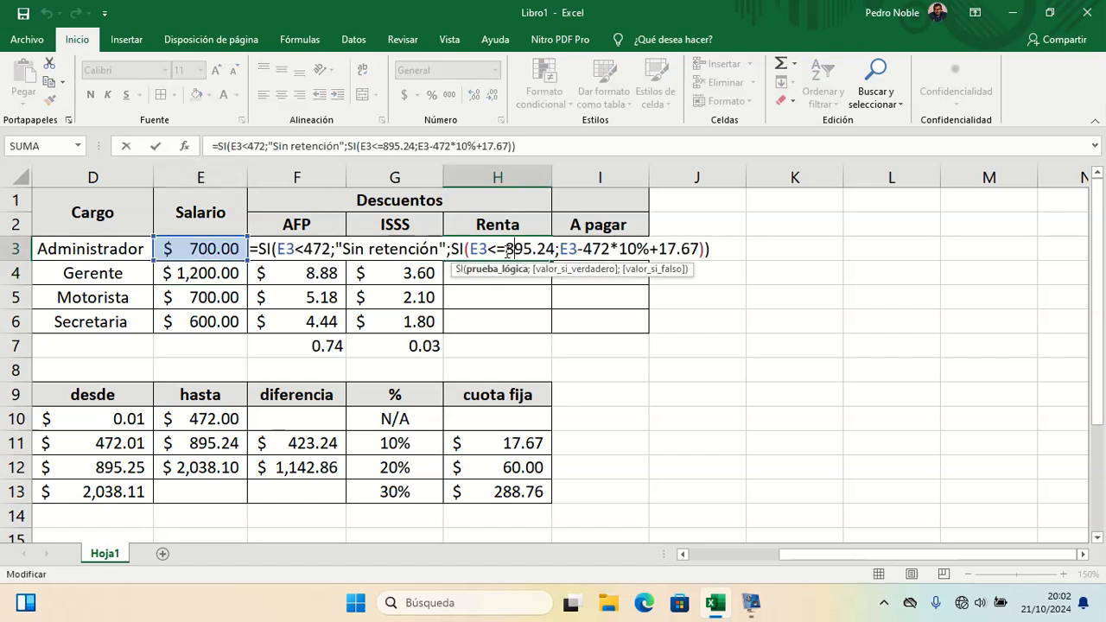
key("Right")
key("Right")
key("Right")
key("Right")
key("Right")
key("Right")
key("Right")
key("Right")
key("Right")
key("Right")
key("Right")
key("Right")
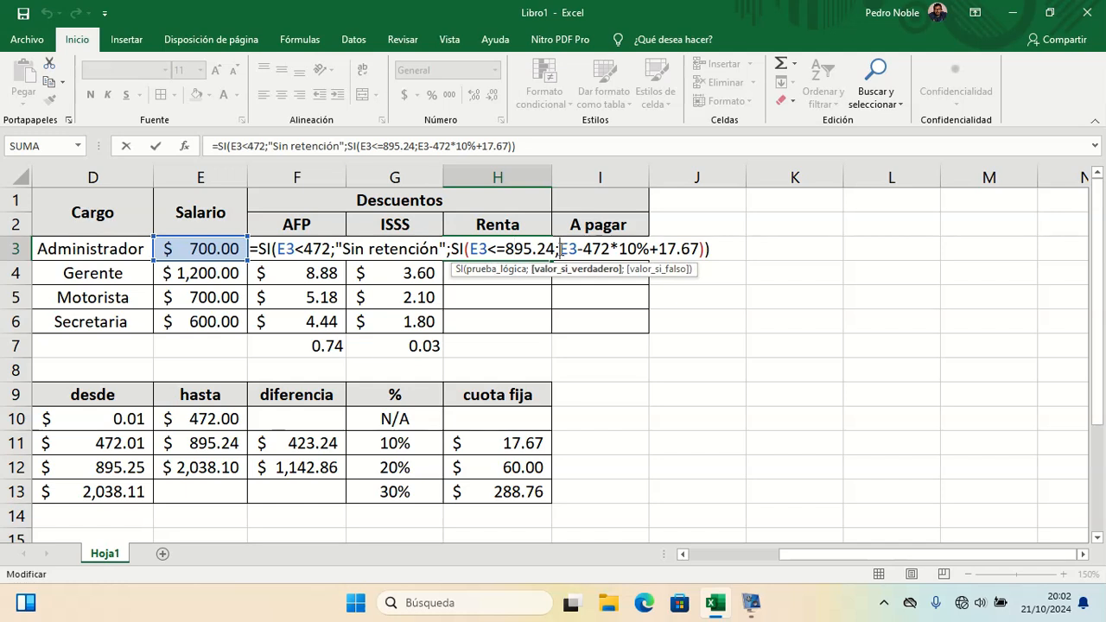
key("Right")
key("Right")
key("Right")
key("Left")
key("Left")
key("Right")
key("Right")
key("Left")
key("Right")
key("Left")
key("Left")
key("Left")
key("Right")
key("Right")
key("Right")
key("Right")
key("Right")
key("Right")
key("Left")
key("Left")
key("Left")
key("Left")
key("Left")
key("Right")
key("Left")
key("Left")
key("Left")
key("Left")
key("Left")
type("(")
key("shift+Right")
key("shift+Right")
key("Right")
key("Right")
key("Right")
key("Right")
type(")")
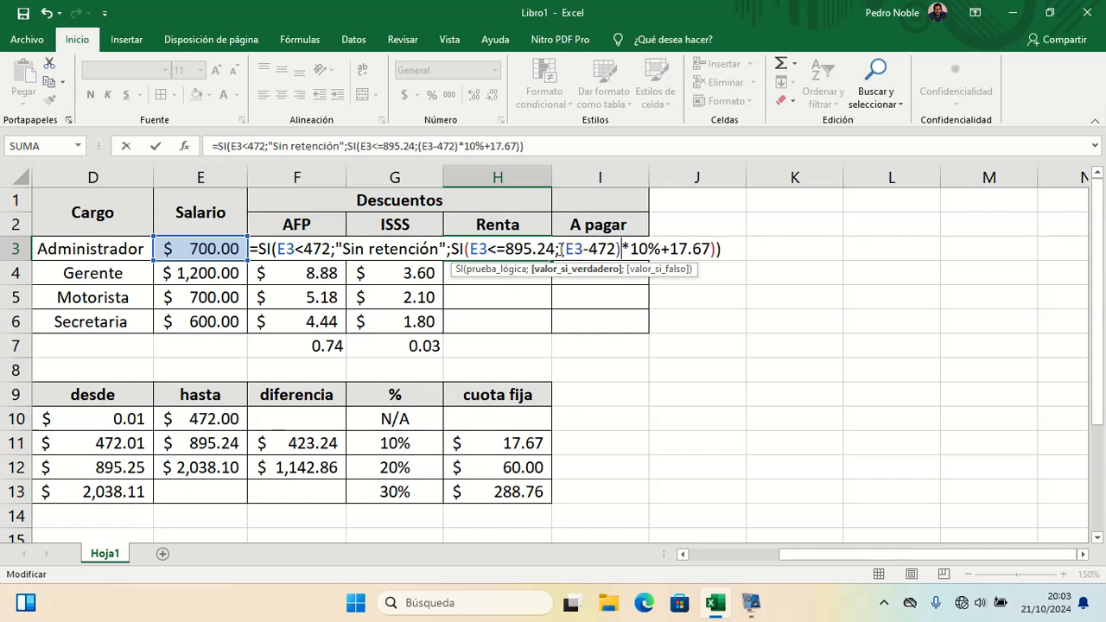
key("Return")
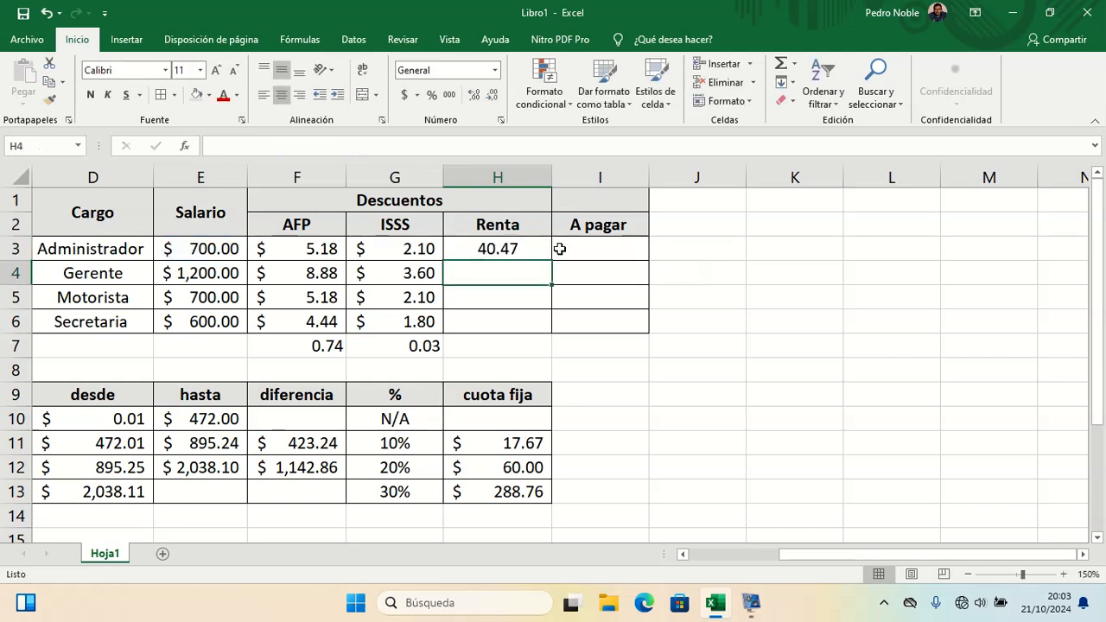
Step: Test the Renta formula by setting the Administrador's salary in E3 to 300, then back to 700
left_click(223, 251)
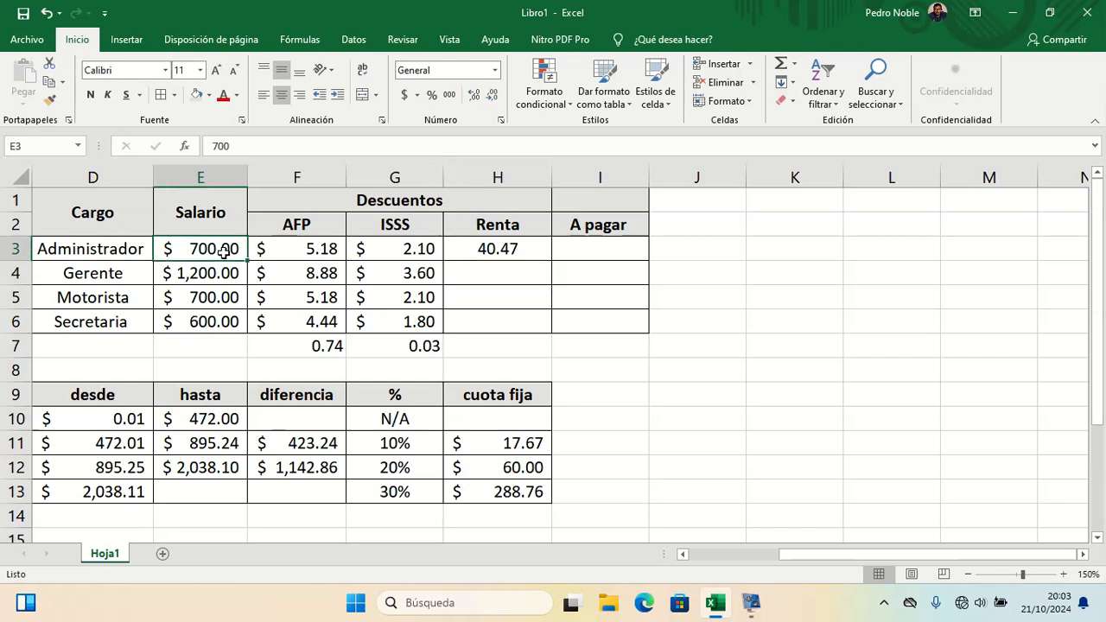
type("300")
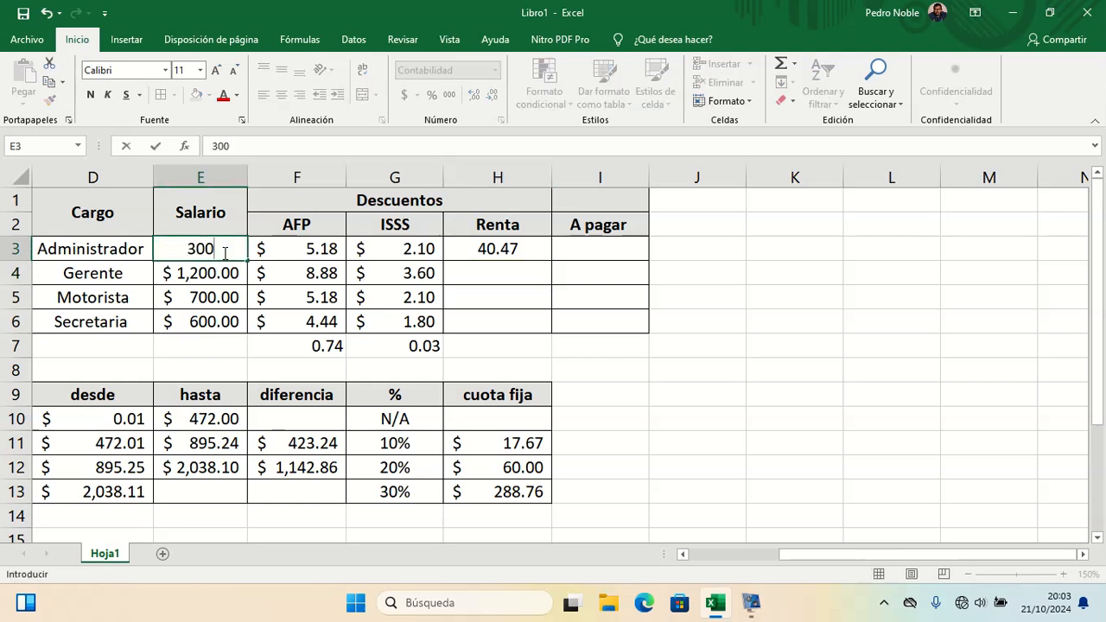
key("Return")
left_click(223, 251)
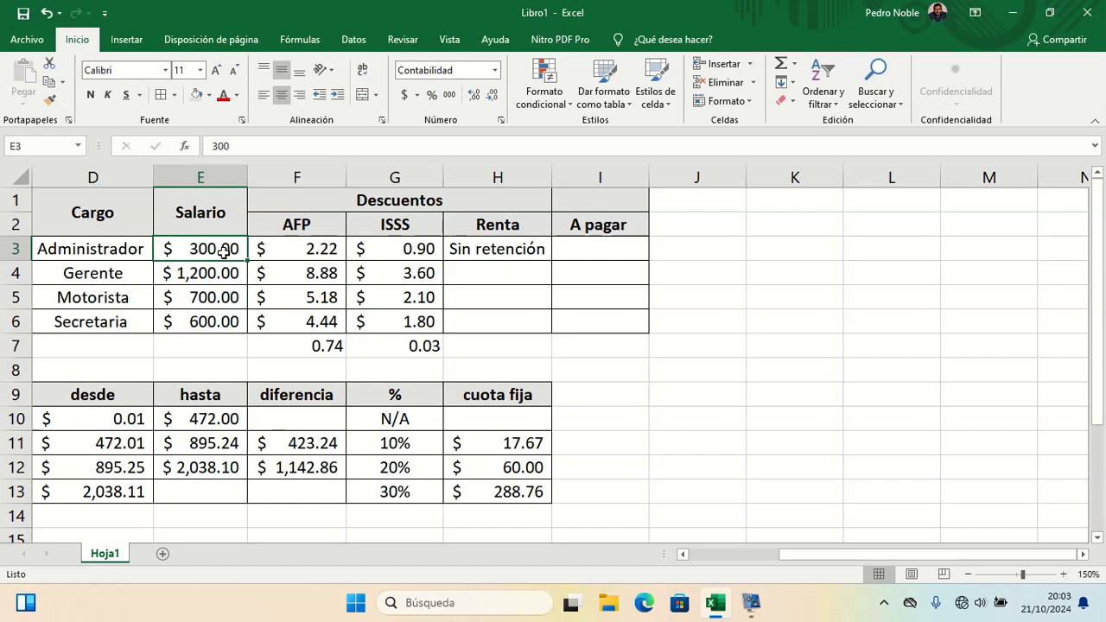
type("700")
key("Return")
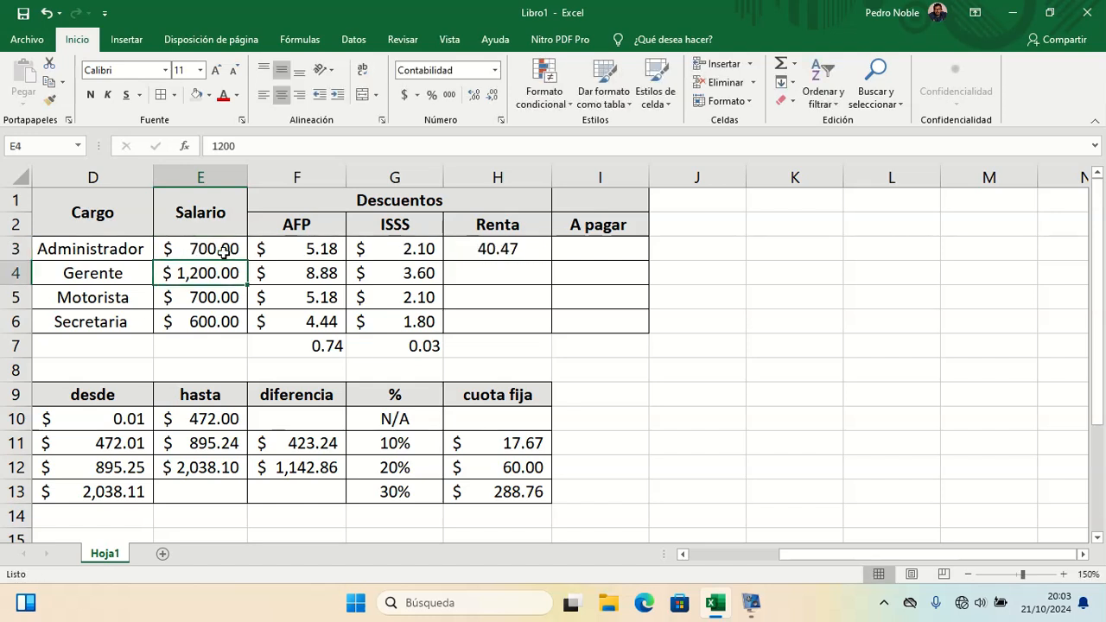
Step: Edit the H3 formula to add a third nested SI as the last argument, testing whether E3 is at most 2038.10
double_click(539, 260)
left_click(536, 254)
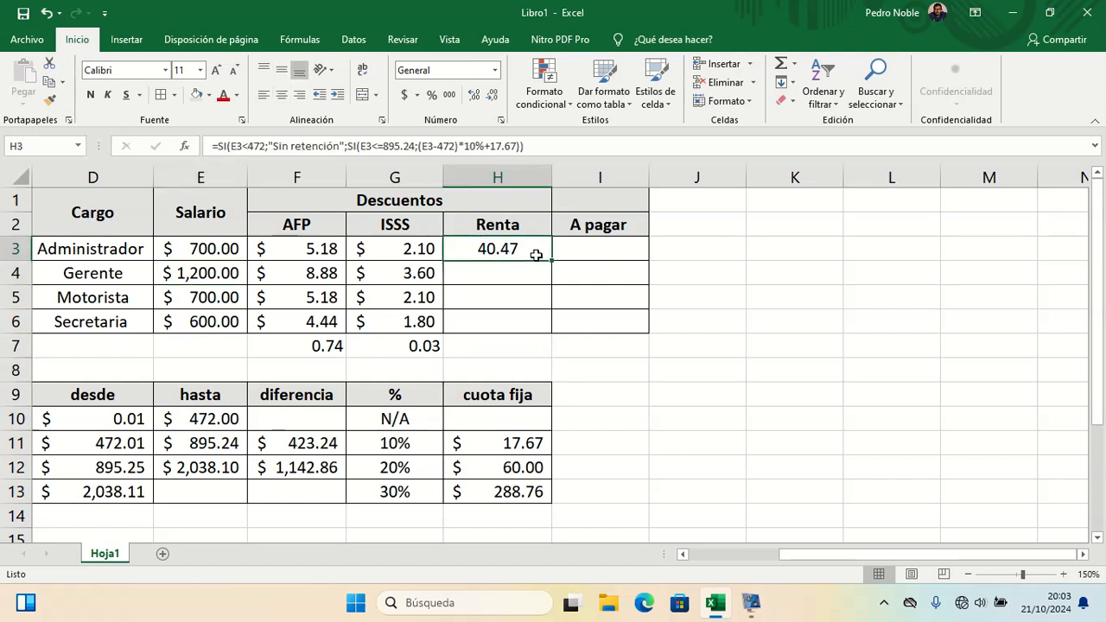
double_click(537, 254)
key("Right")
key("Right")
key("Right")
key("Right")
key("Right")
key("Right")
key("Right")
key("Right")
key("Right")
key("Right")
key("Right")
key("Right")
key("Right")
key("Right")
key("Right")
key("Right")
key("Right")
key("Right")
key("Right")
key("Right")
key("Right")
key("Right")
key("Left")
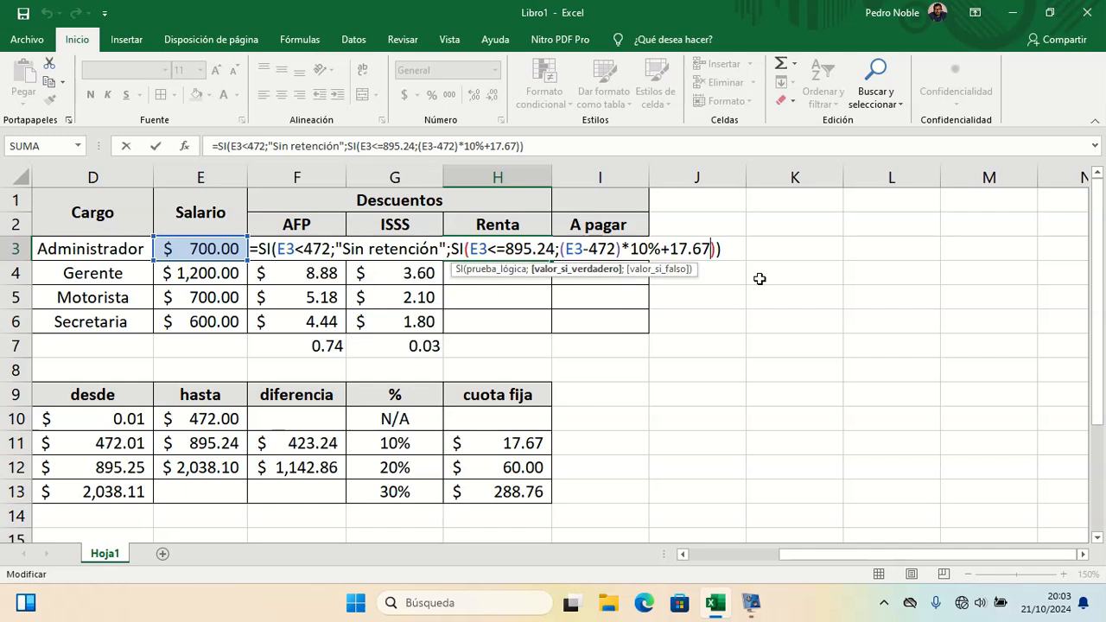
type(";si")
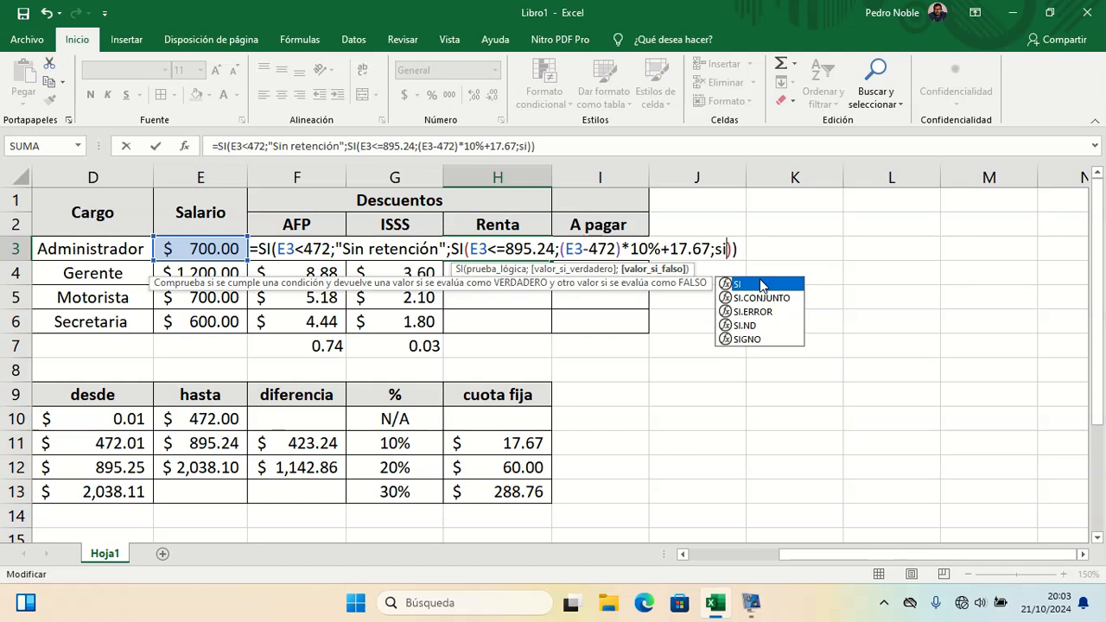
double_click(761, 285)
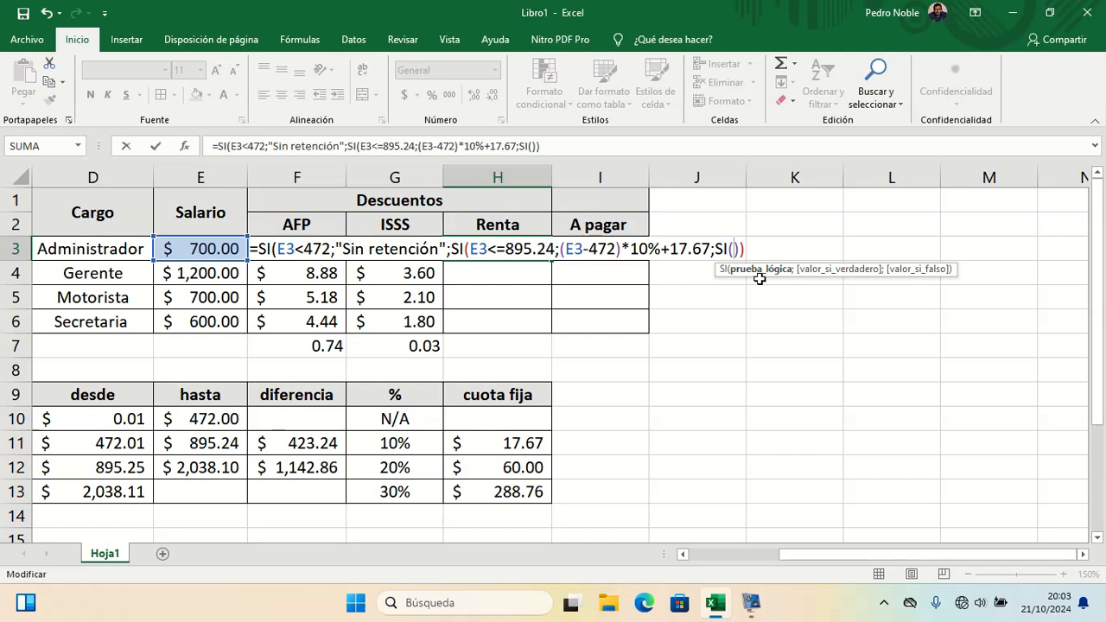
type("E3")
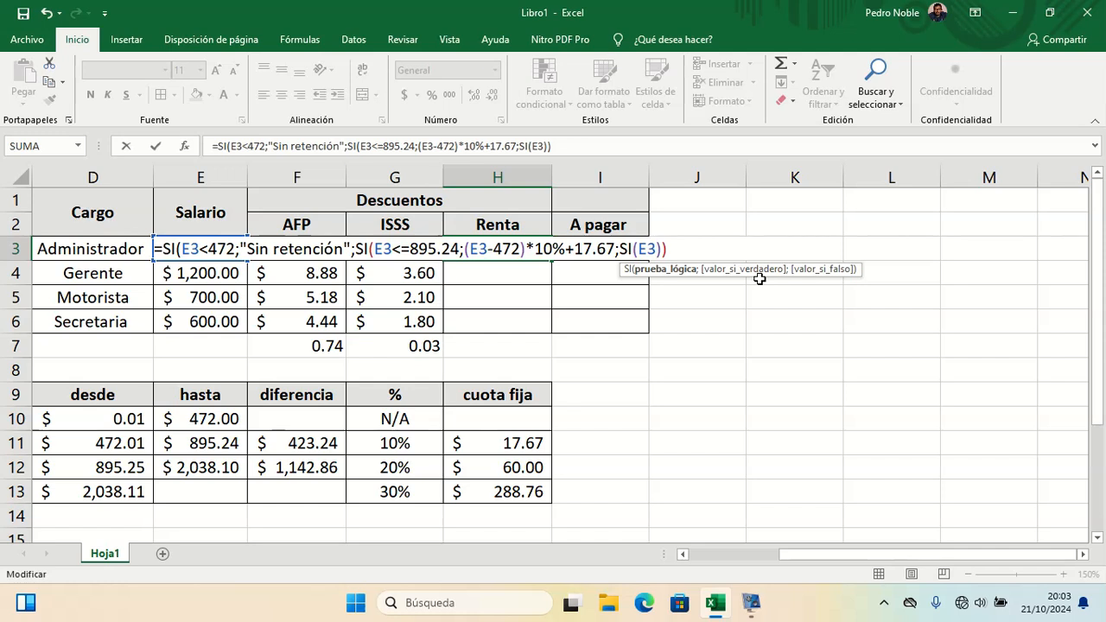
type("<2038.10")
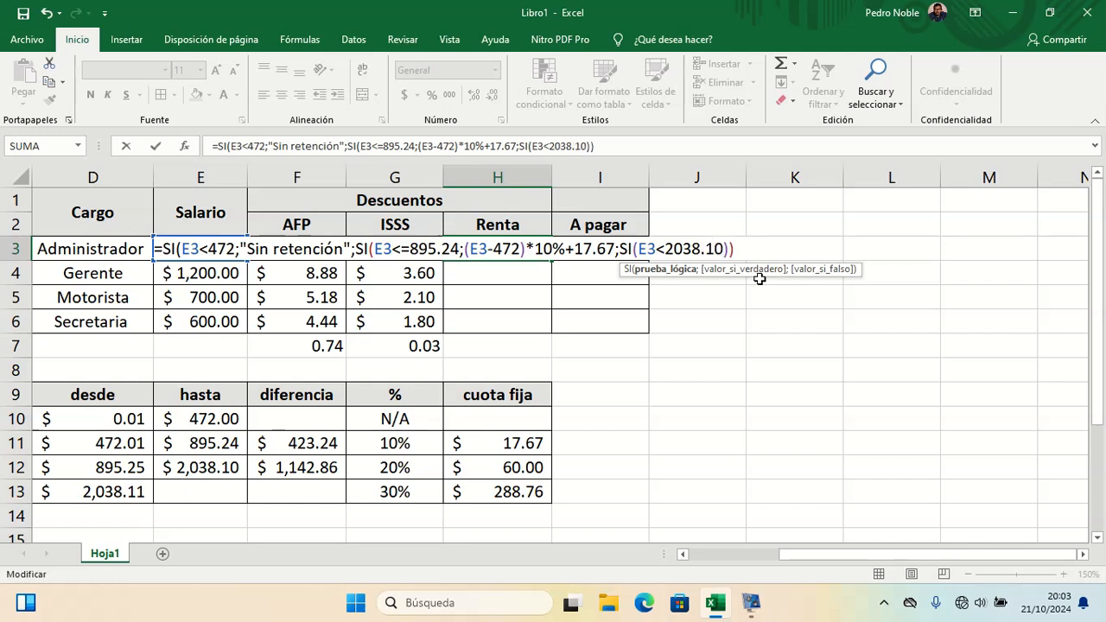
key("Left")
key("Left")
key("Left")
key("Left")
key("Left")
key("Left")
key("Left")
key("Left")
key("Left")
key("Right")
key("Right")
type("=")
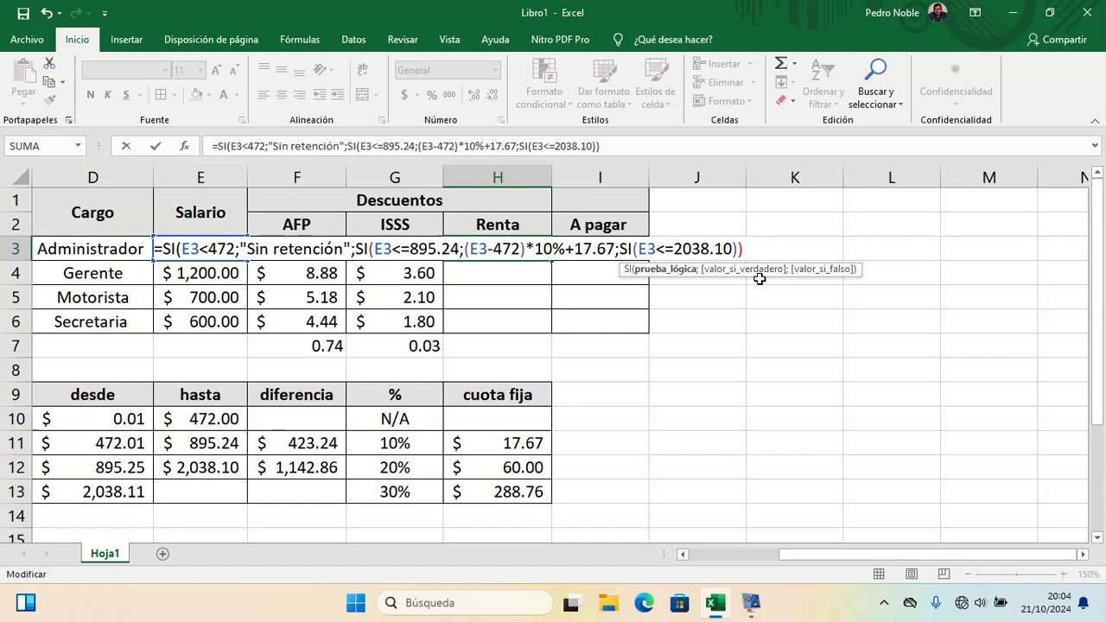
Step: Change the first SI test in the H3 formula to E3<=472
key("Left")
key("Left")
key("Left")
key("Left")
key("Left")
key("Left")
key("Left")
key("Left")
key("Left")
key("Left")
key("Left")
key("Left")
key("Left")
key("Left")
key("Left")
key("Left")
key("Left")
key("Left")
key("Left")
key("Left")
key("Left")
key("Left")
key("Left")
key("Left")
key("Left")
key("Left")
key("Left")
key("Left")
key("Left")
key("Left")
key("Left")
key("Left")
key("Left")
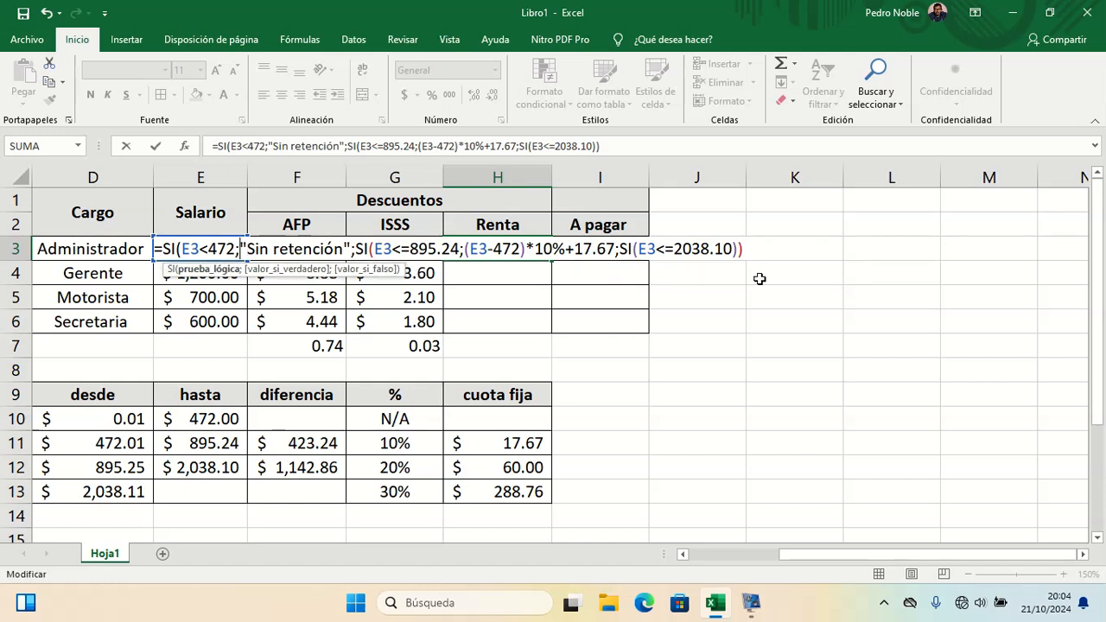
type("=")
Step: Make the third SI return (E3-895.24)*20%+60, close its parentheses and enter the H3 formula
key("Right")
key("Right")
key("Right")
key("Right")
key("Right")
key("Right")
key("Right")
key("Right")
key("Right")
key("Right")
key("Right")
key("Right")
key("Right")
key("Right")
key("Right")
key("Right")
key("Right")
key("Right")
key("Right")
key("Right")
key("Right")
key("Right")
key("Right")
key("Right")
key("Right")
key("Right")
key("Right")
key("Right")
key("Right")
key("Right")
key("Right")
key("Right")
key("Right")
key("Right")
key("Right")
key("Right")
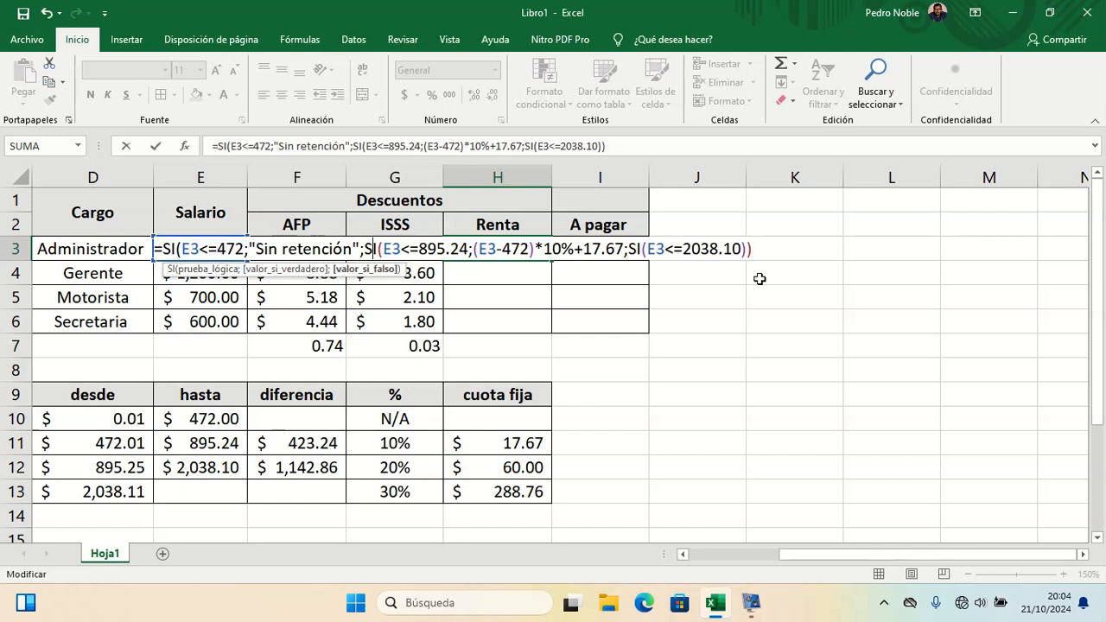
key("Right")
key("Right")
key("Right")
key("Right")
key("Right")
key("Right")
key("Right")
key("Right")
key("Right")
key("Right")
key("Right")
key("Right")
key("Right")
key("Right")
key("Right")
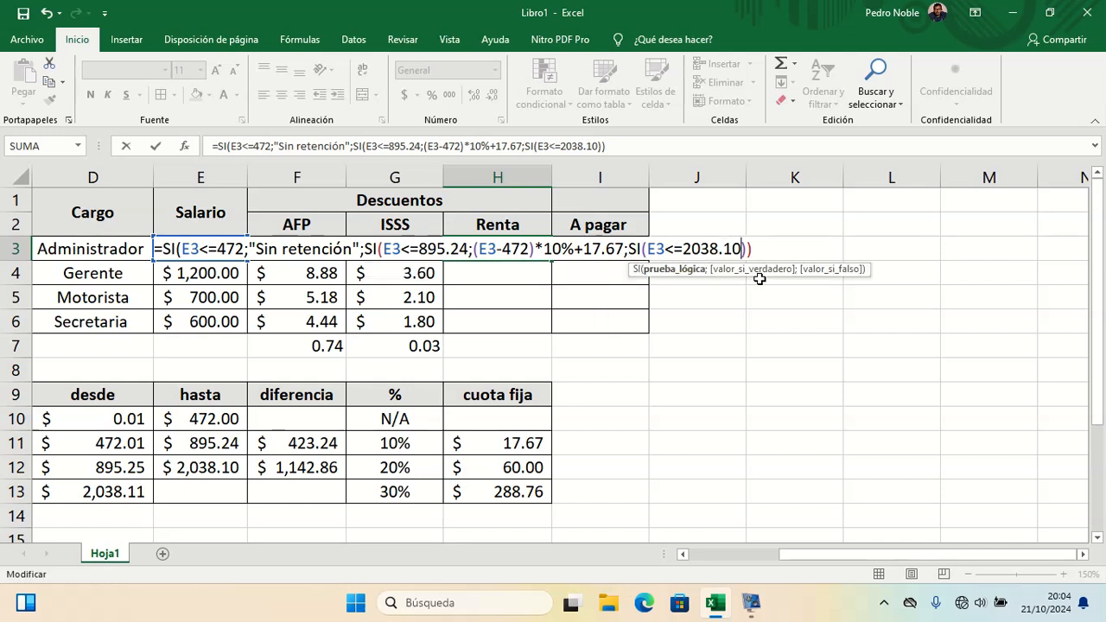
type(";")
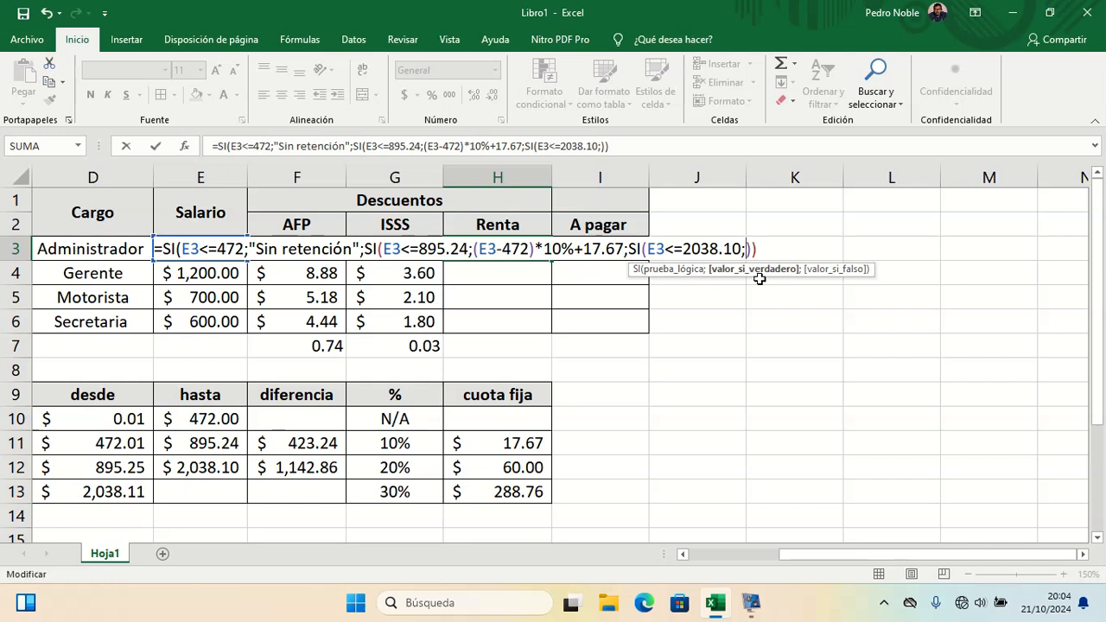
type("(E3")
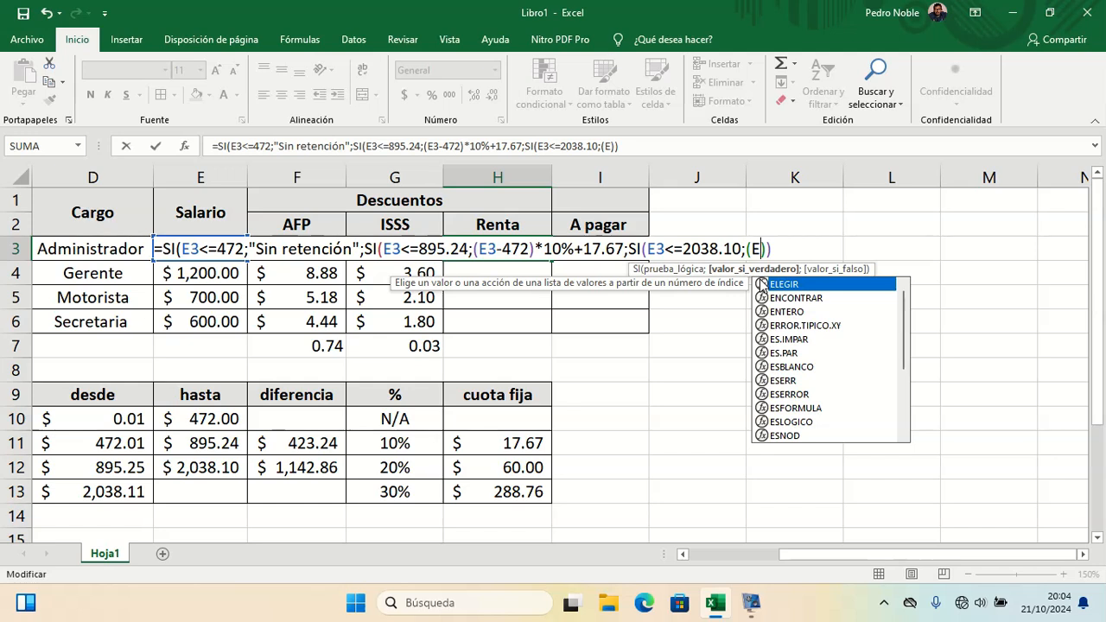
type("-")
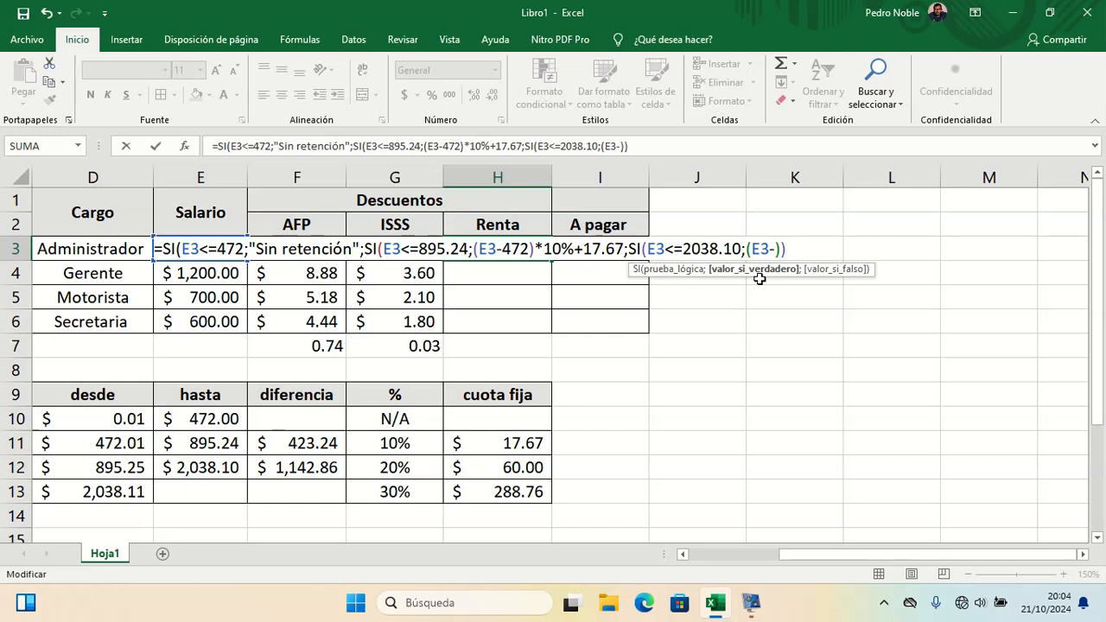
type("895.24")
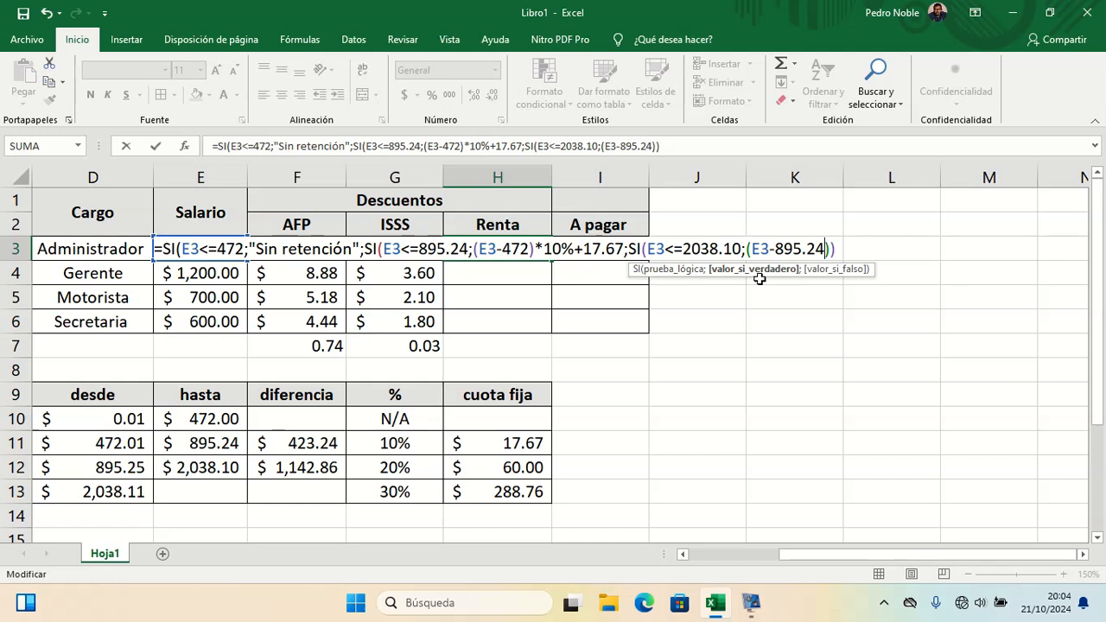
key("Right")
type("*20")
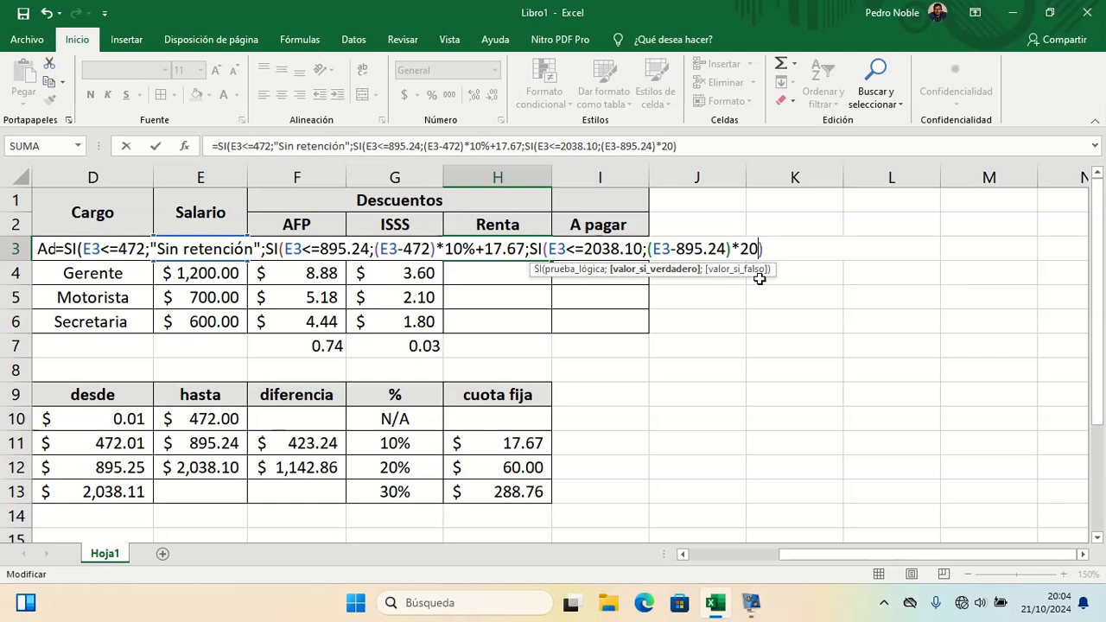
type("%+60")
key("Right")
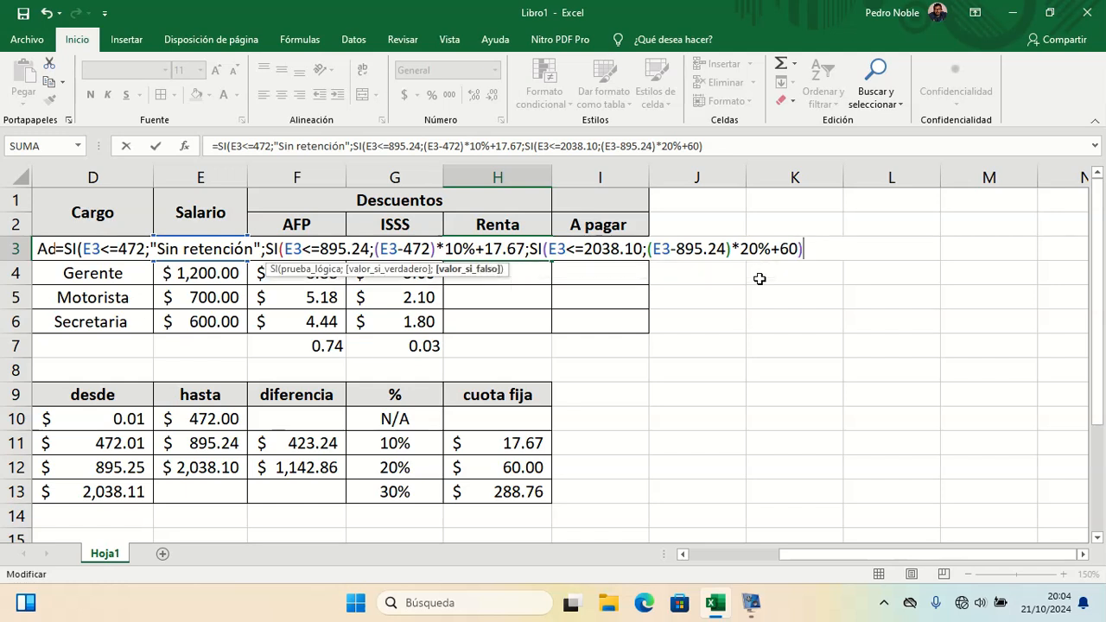
type("))")
key("Return")
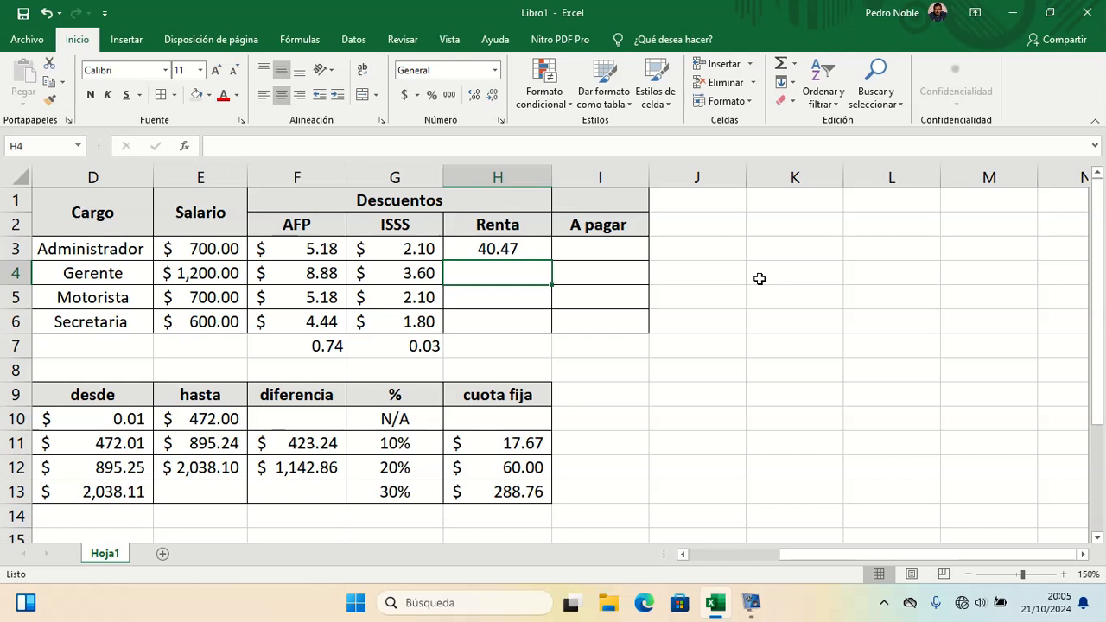
Step: Set the Administrador's salary in E3 to 300 to test the no-withholding bracket
left_click(238, 251)
type("300")
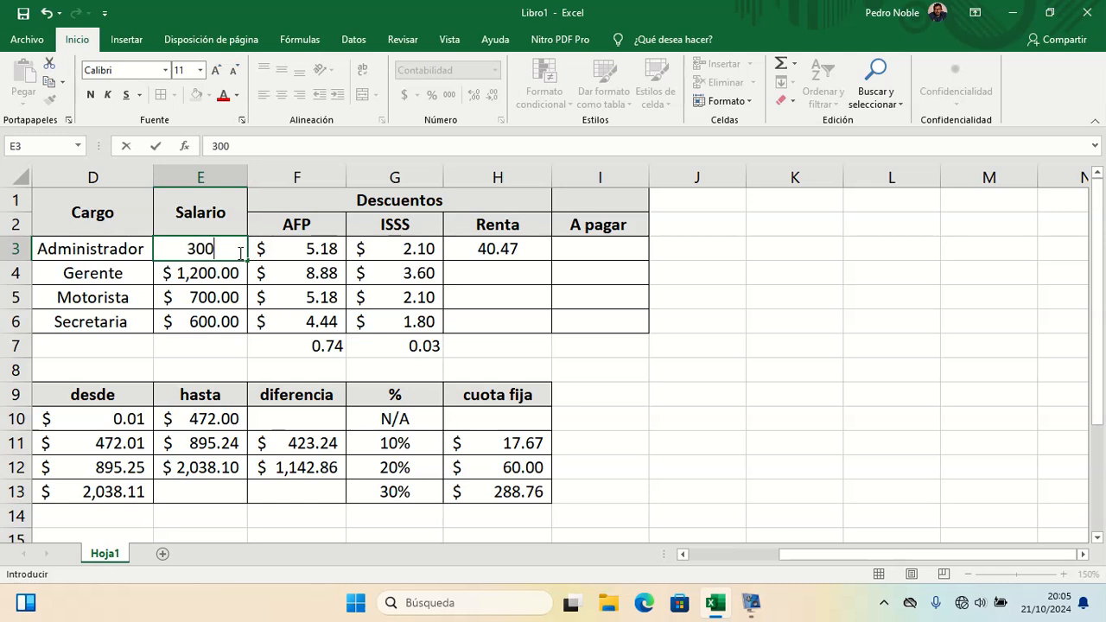
key("Return")
double_click(239, 250)
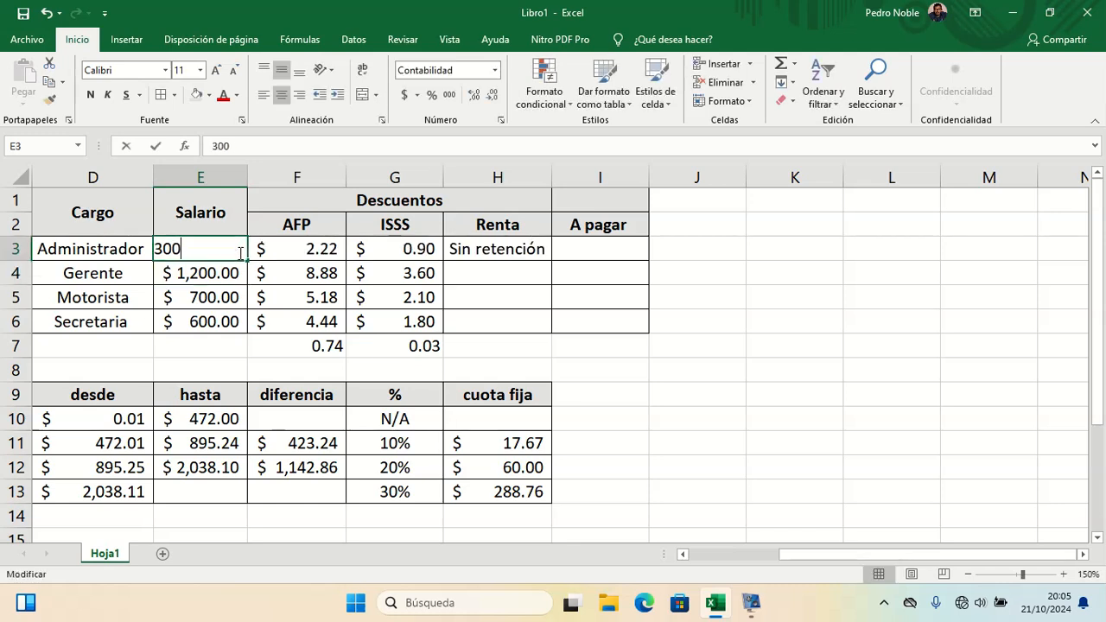
key("BackSpace")
key("BackSpace")
key("BackSpace")
type("7")
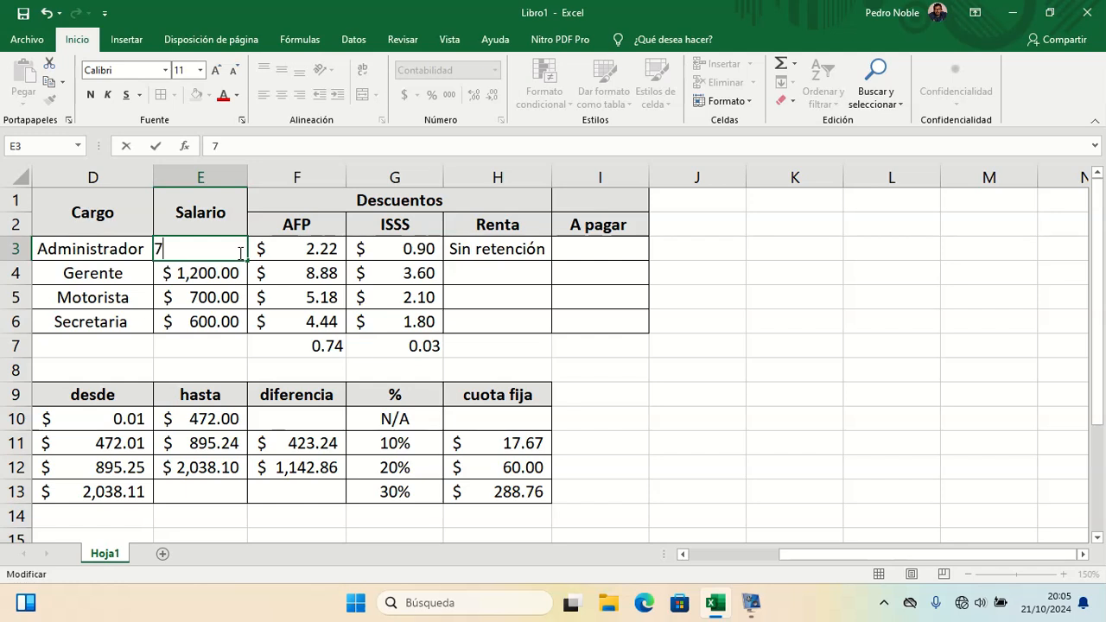
key("BackSpace")
key("Escape")
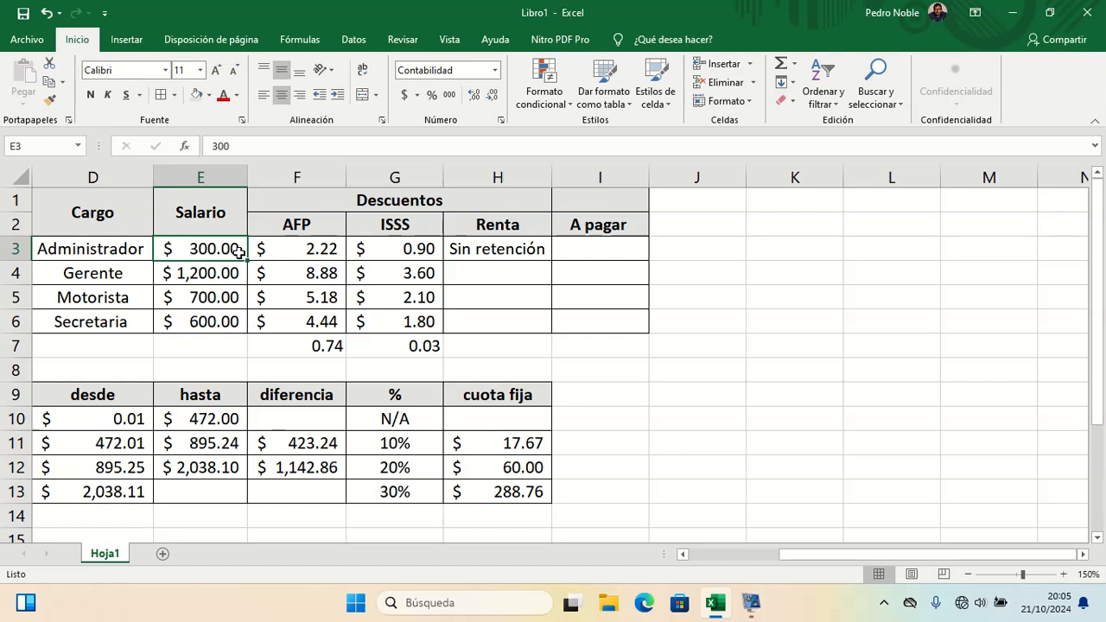
Step: Set the salary in E3 to 895.24 to test the second bracket's upper limit
double_click(238, 250)
type("89")
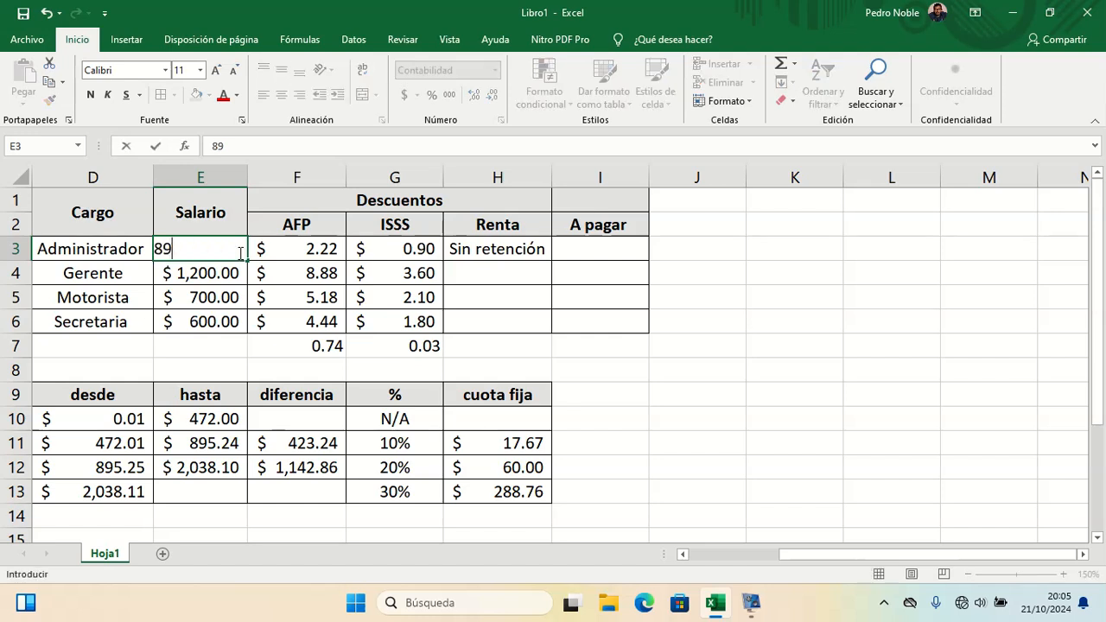
type("5.24")
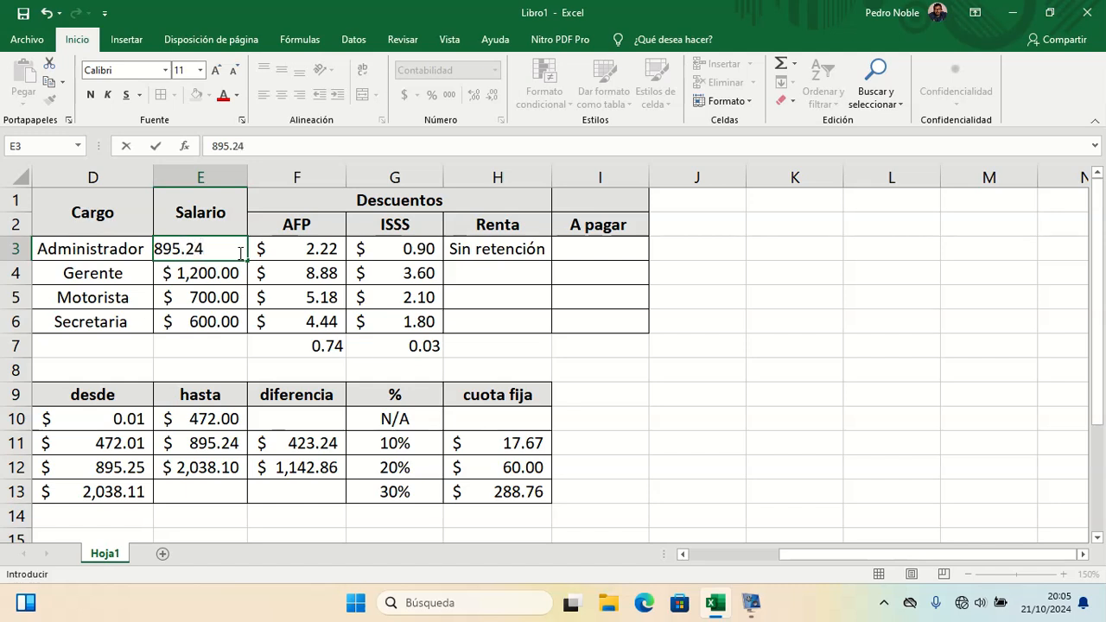
key("Return")
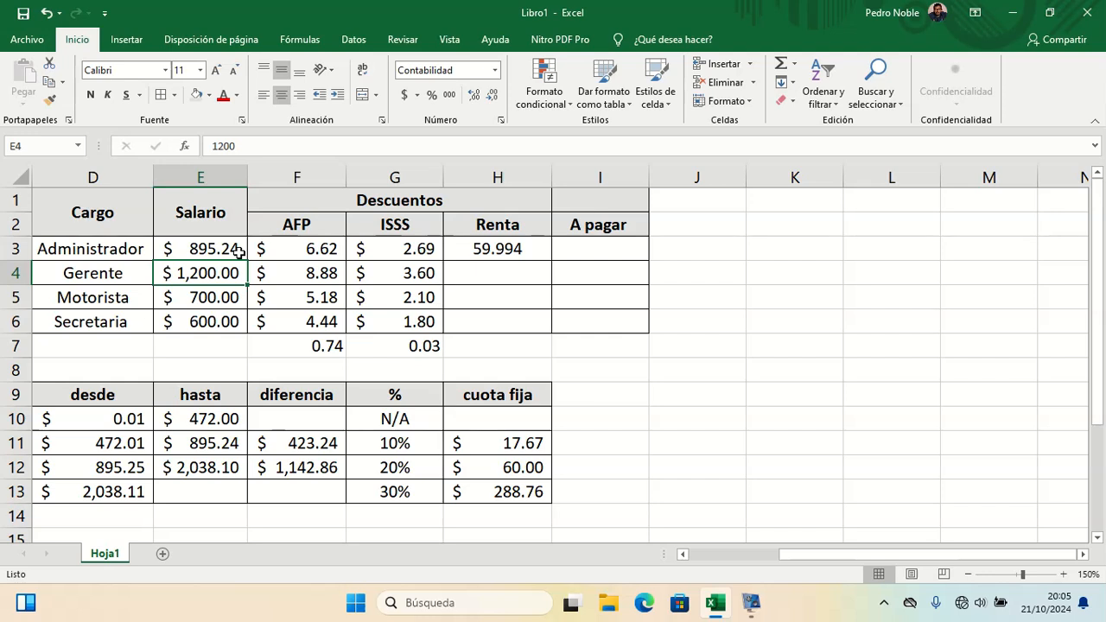
Step: Set the salary in E3 to 2000 to test the third bracket
double_click(239, 251)
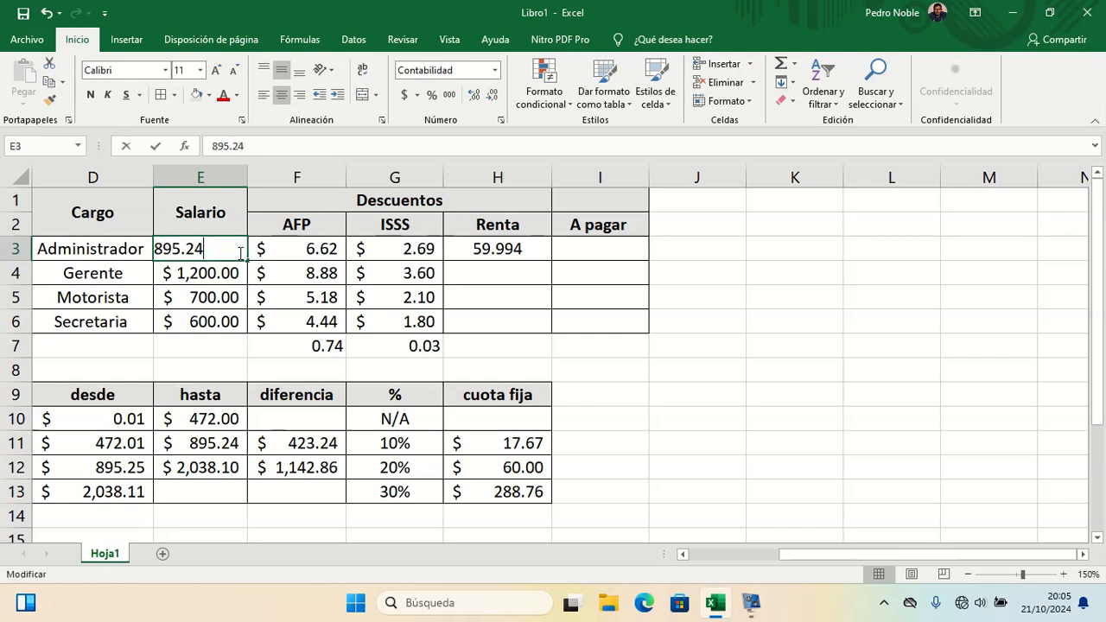
key("BackSpace")
key("BackSpace")
key("BackSpace")
key("BackSpace")
key("BackSpace")
key("BackSpace")
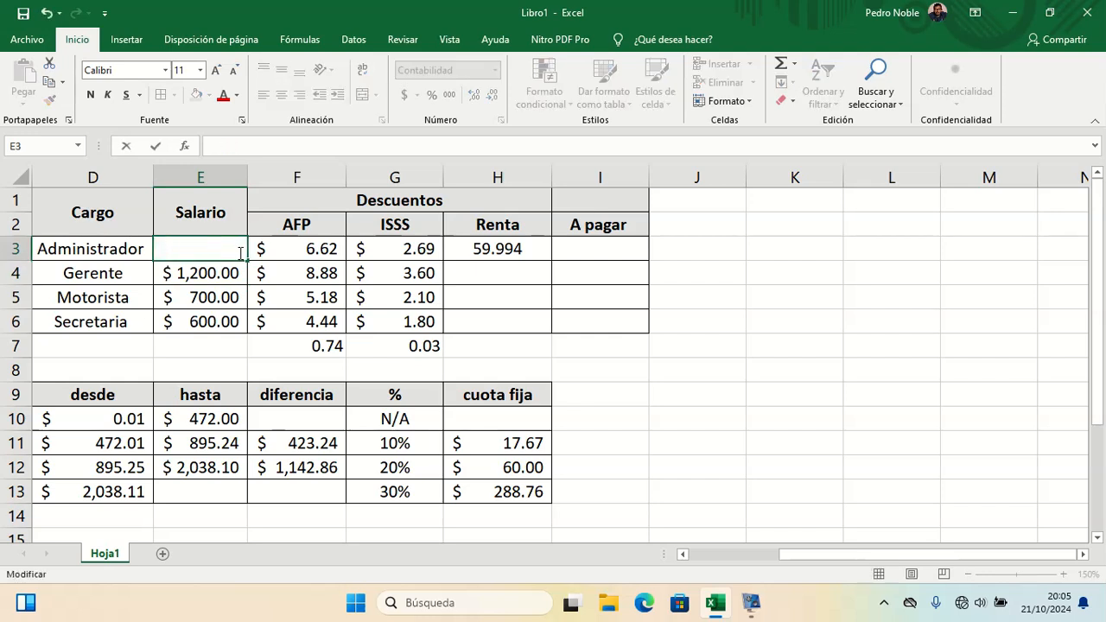
type("2000")
key("Return")
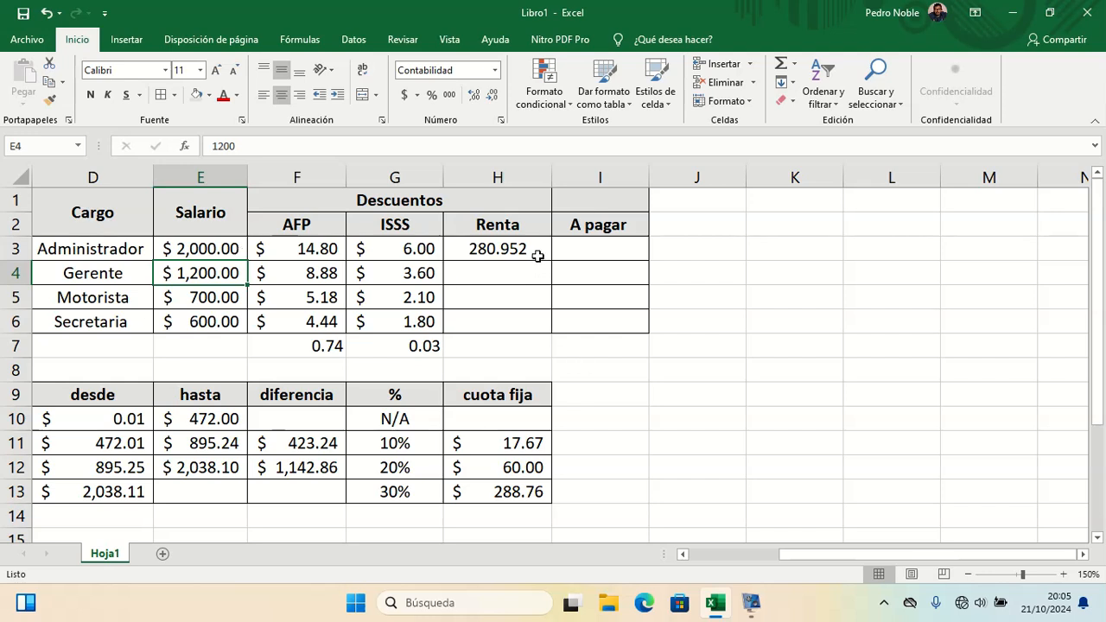
Step: Reopen the H3 formula and add a fourth nested SI as the last false argument, testing E3>=2038.11
double_click(539, 250)
key("Right")
key("Right")
key("Right")
key("Right")
key("Right")
key("Right")
key("Right")
key("Right")
key("Right")
key("Right")
key("Right")
key("Right")
key("Right")
key("Right")
key("Right")
key("Right")
key("Right")
key("Right")
key("Right")
key("Right")
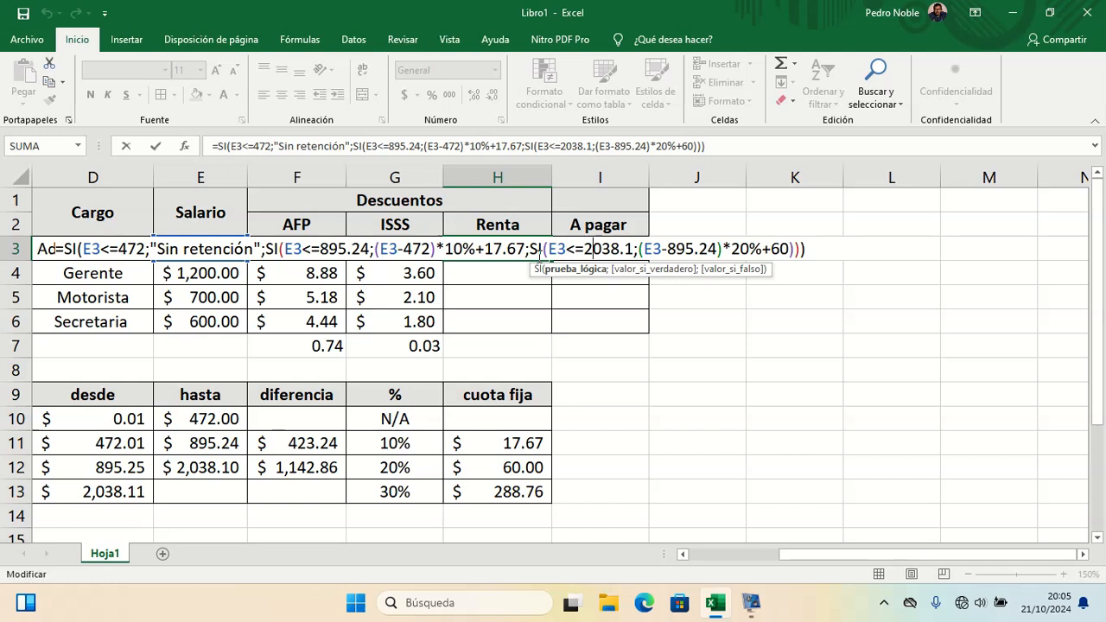
key("Right")
key("Right")
key("Right")
key("Right")
key("Right")
key("Right")
key("Right")
key("Right")
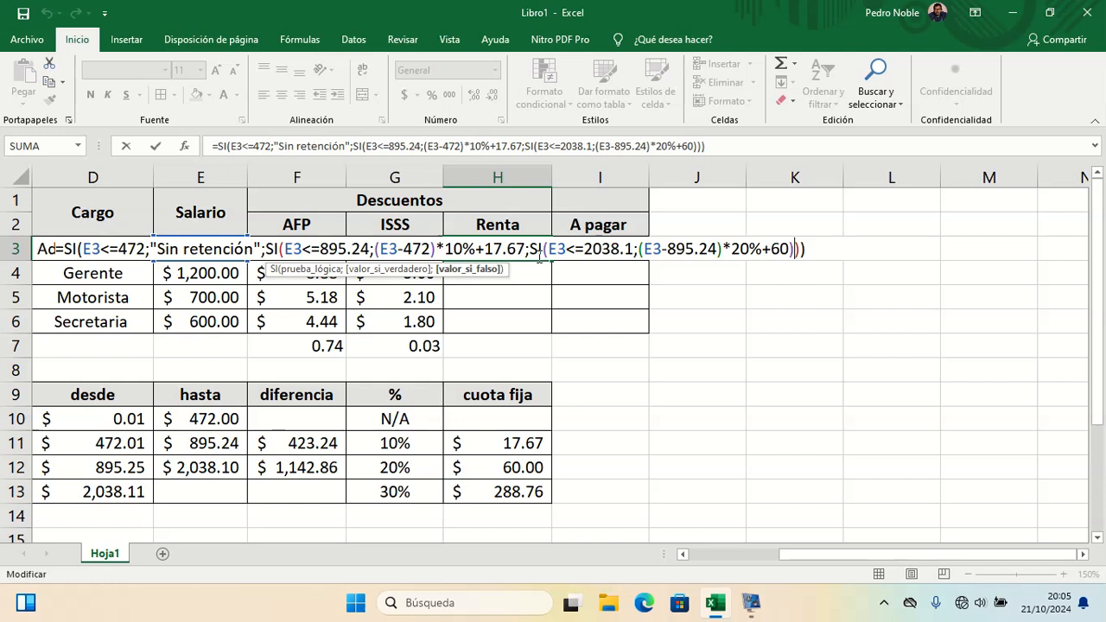
key("Left")
type(";")
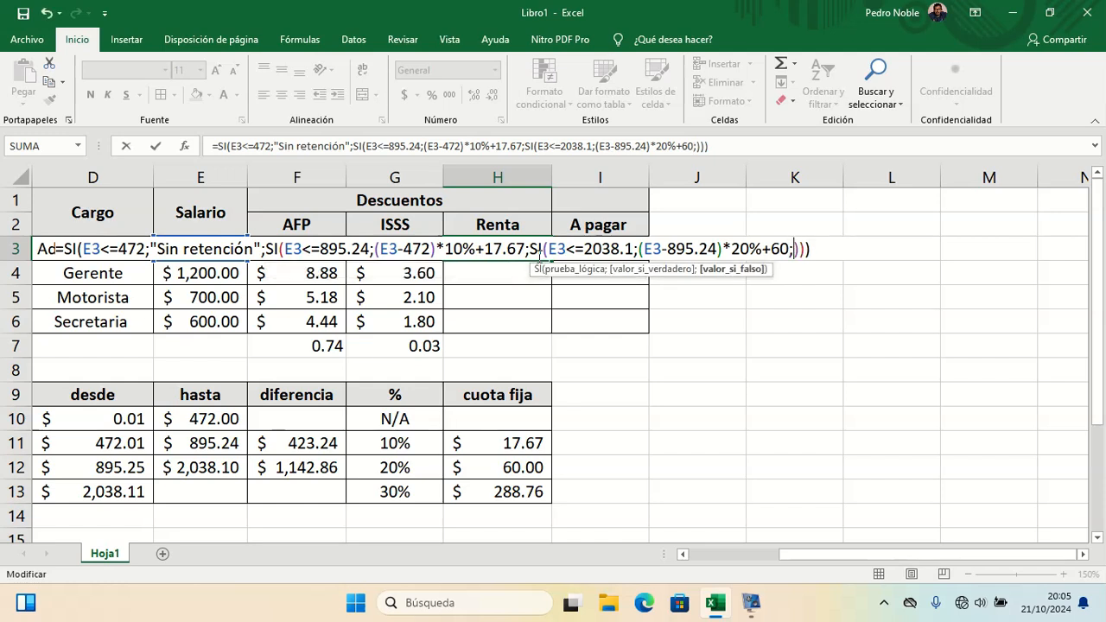
type("SI")
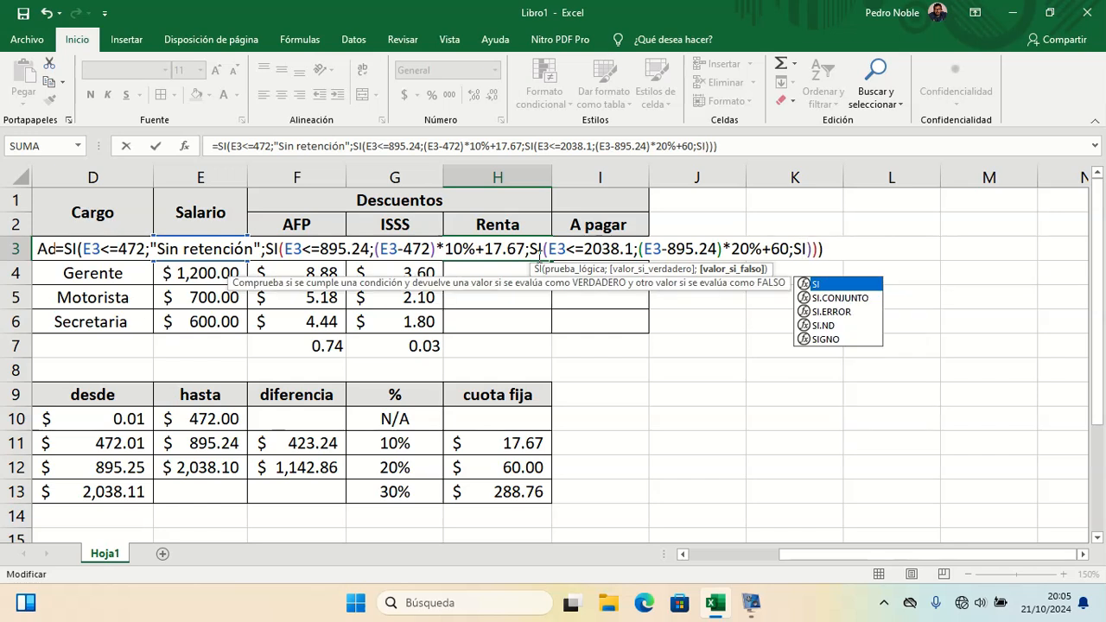
type("(")
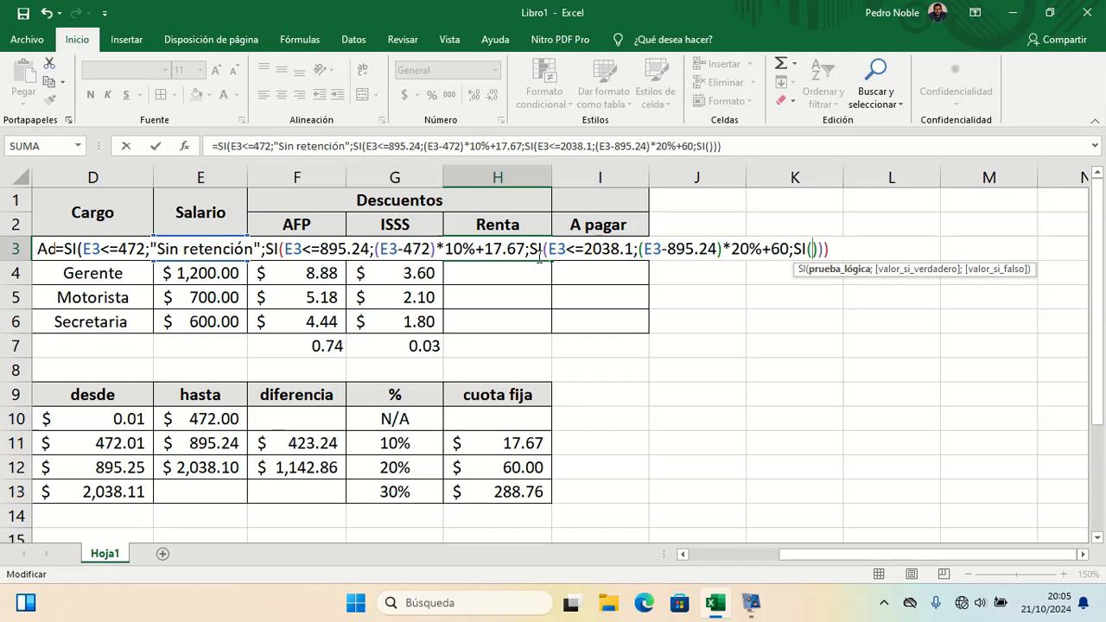
type("E3>")
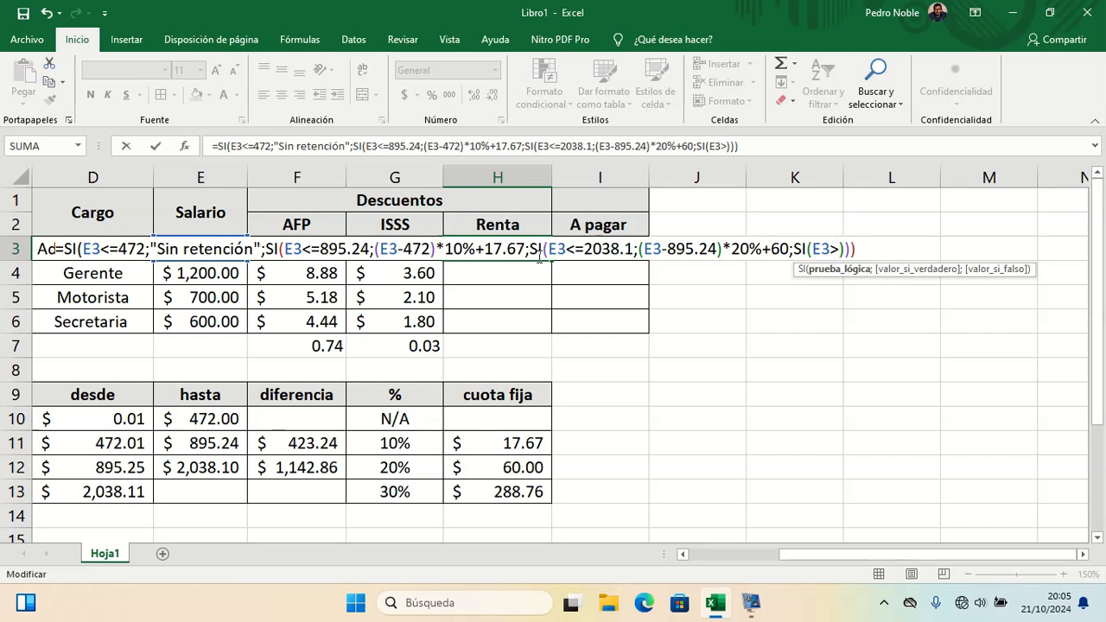
type("=2038")
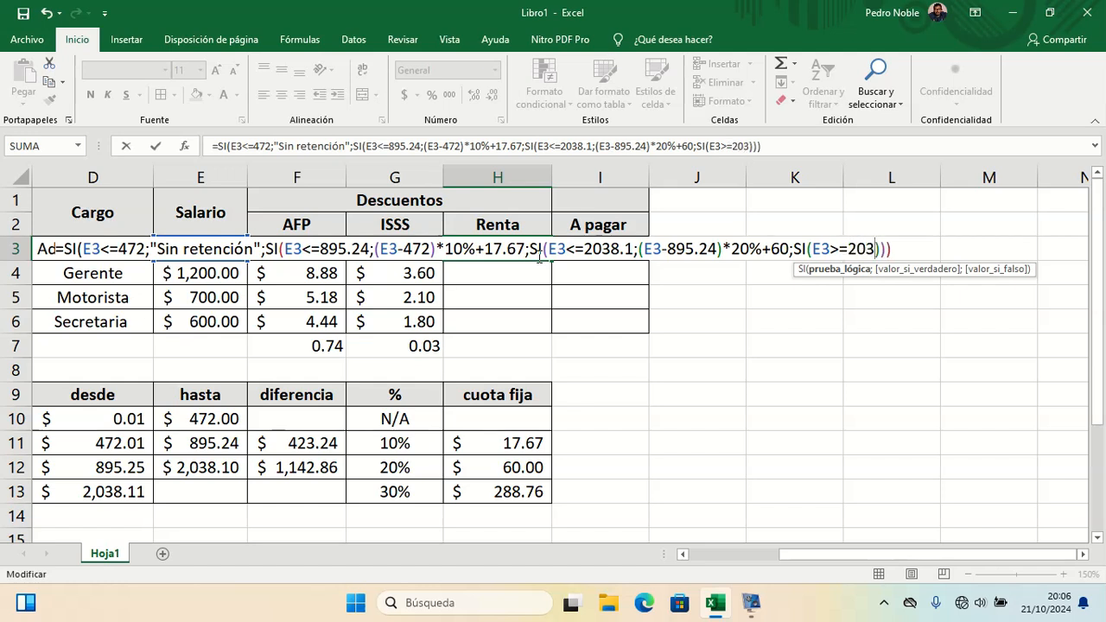
type(".11")
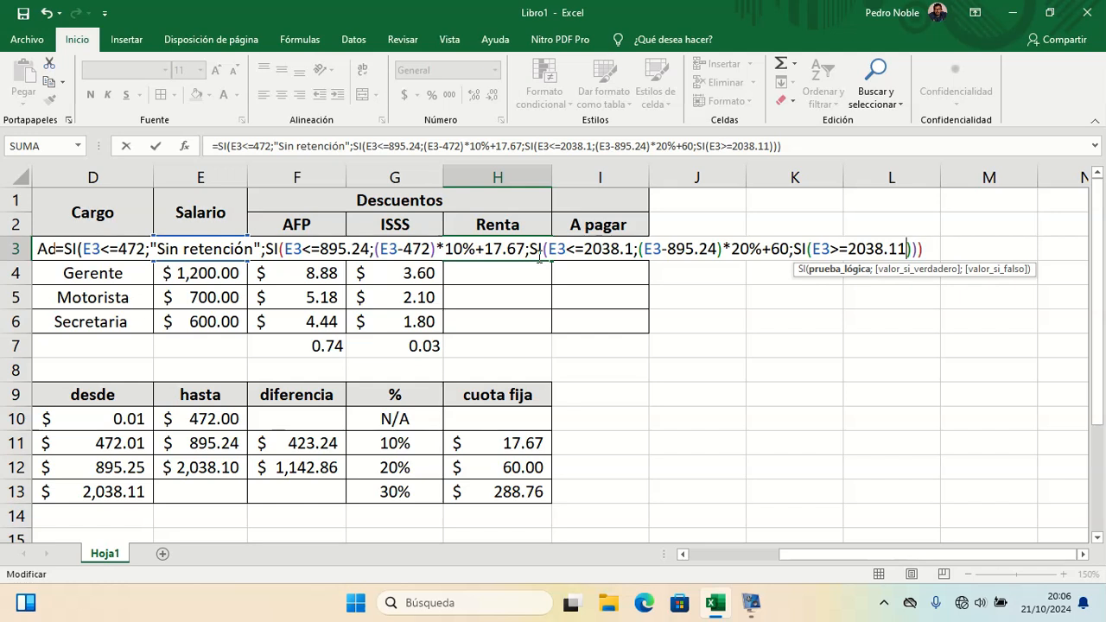
type(";")
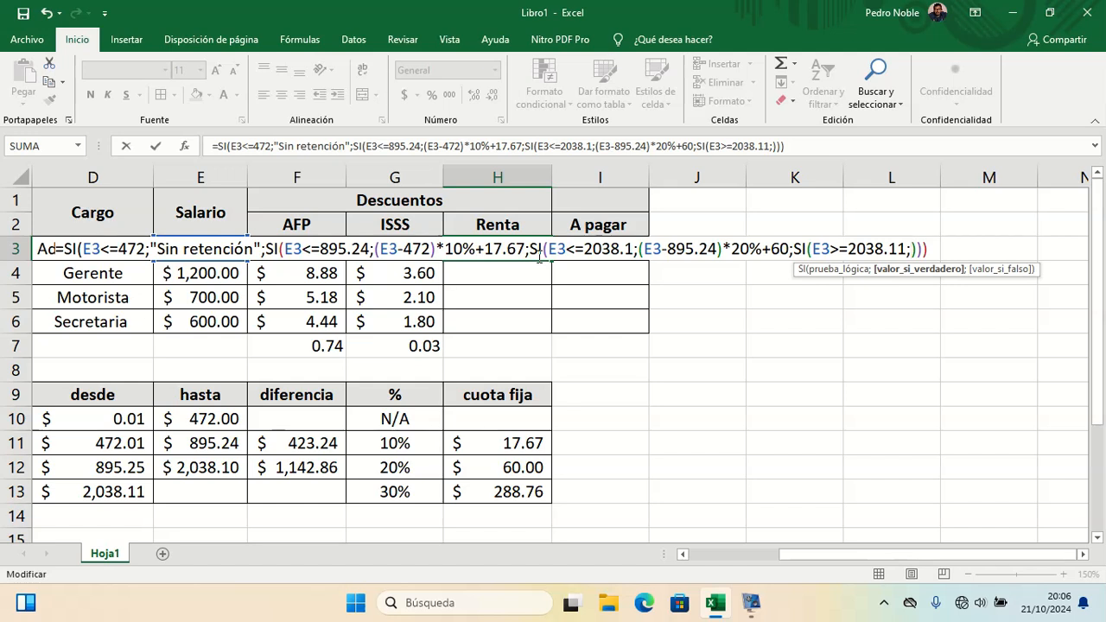
type("E3")
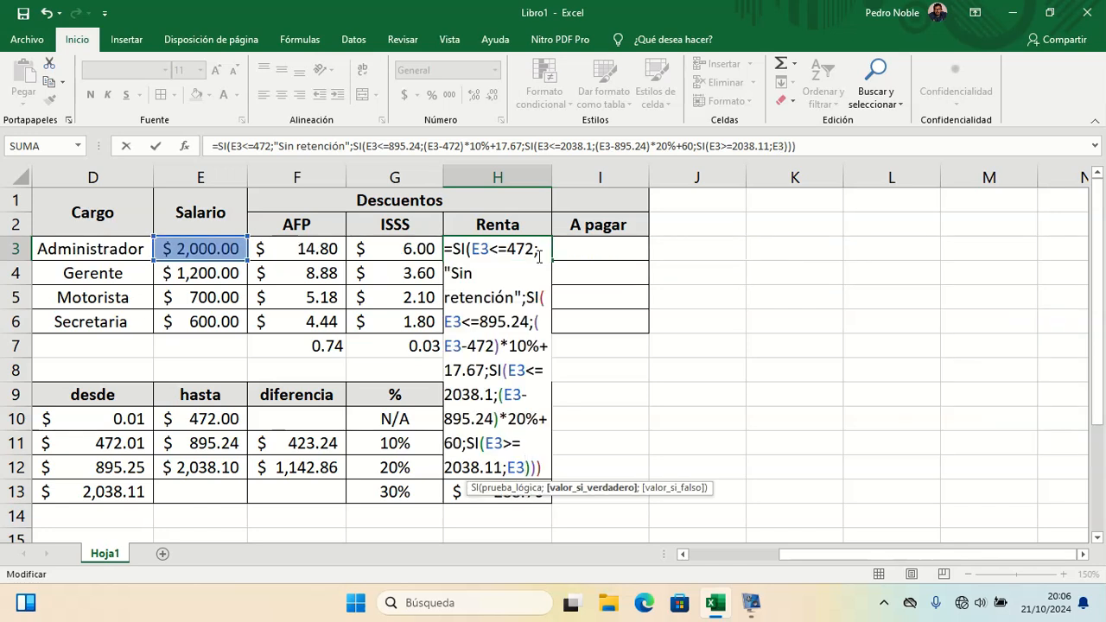
type("*30")
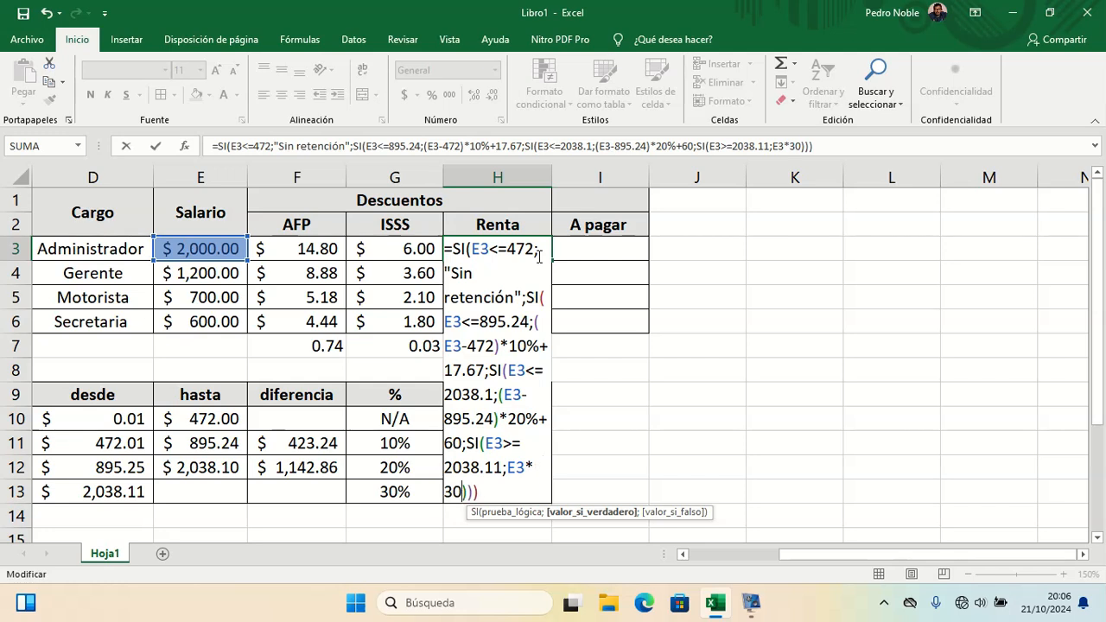
type("%+288")
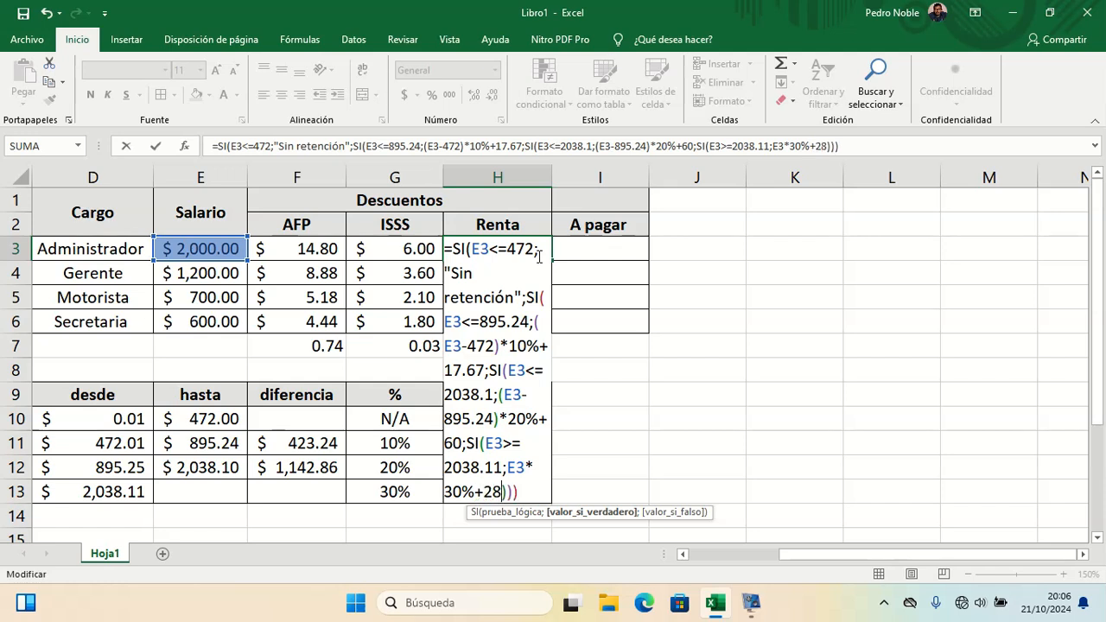
type("'7")
type("6")
Step: Make the fourth SI return E3*30%+288.76 and accept the suggested correction to the formula
key("BackSpace")
key("BackSpace")
key("BackSpace")
type(".76")
key("Return")
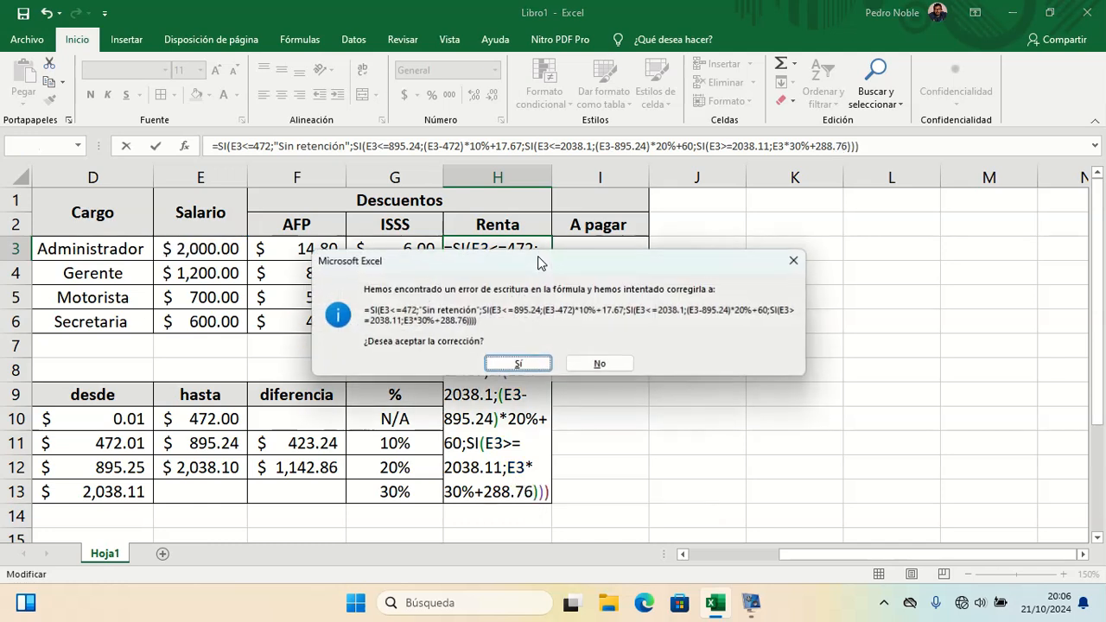
key("Return")
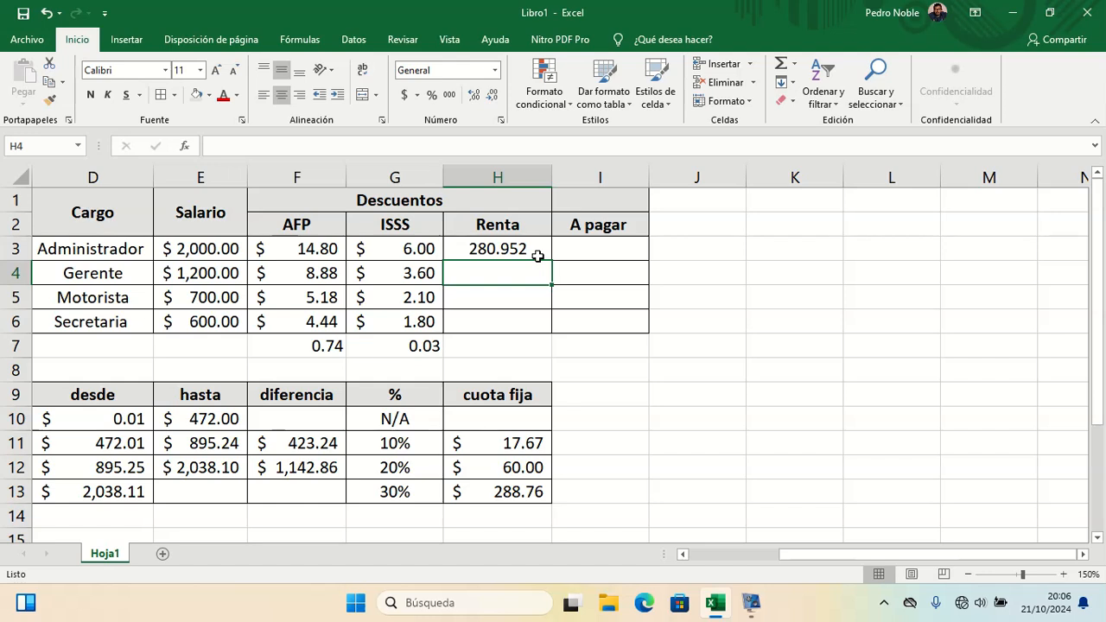
Step: Set the Administrador's salary in E3 to 4000 to test the 30% bracket
left_click(229, 249)
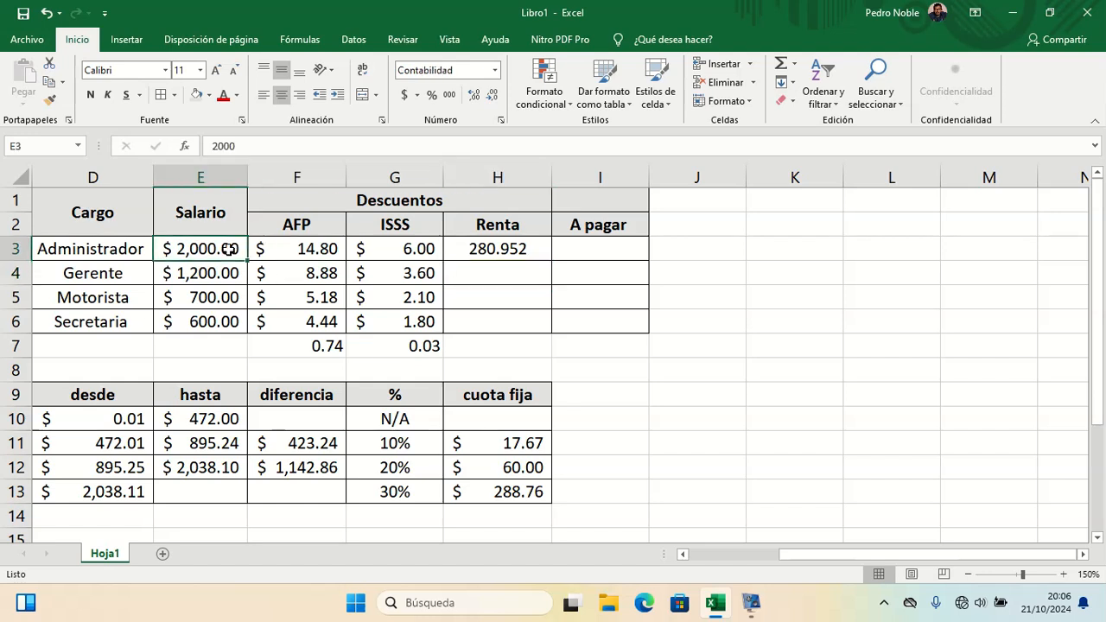
type("4000")
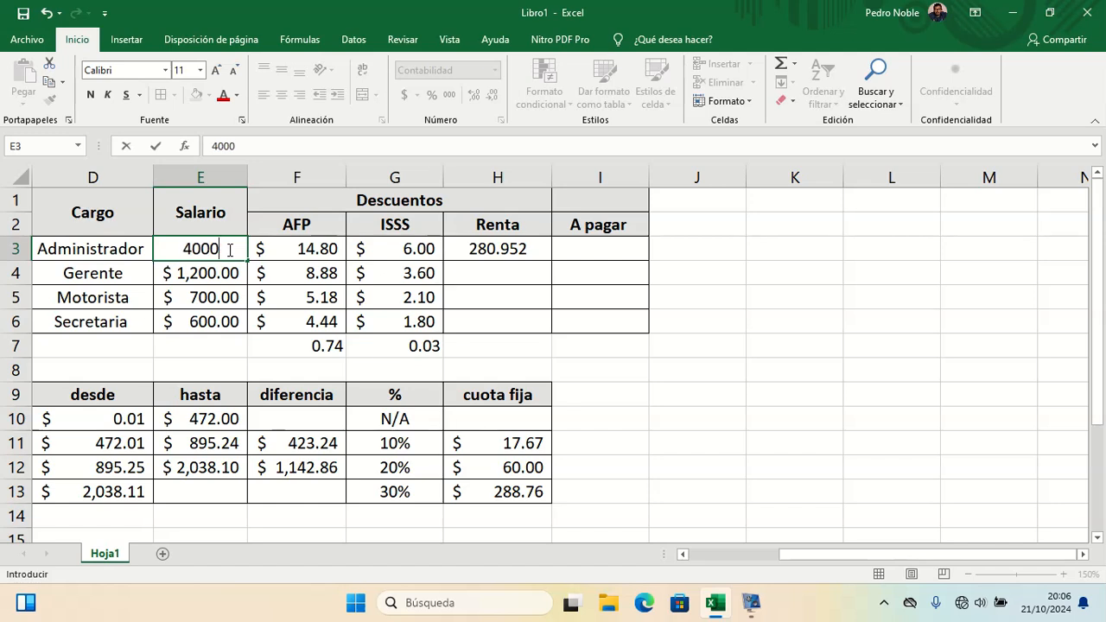
key("Return")
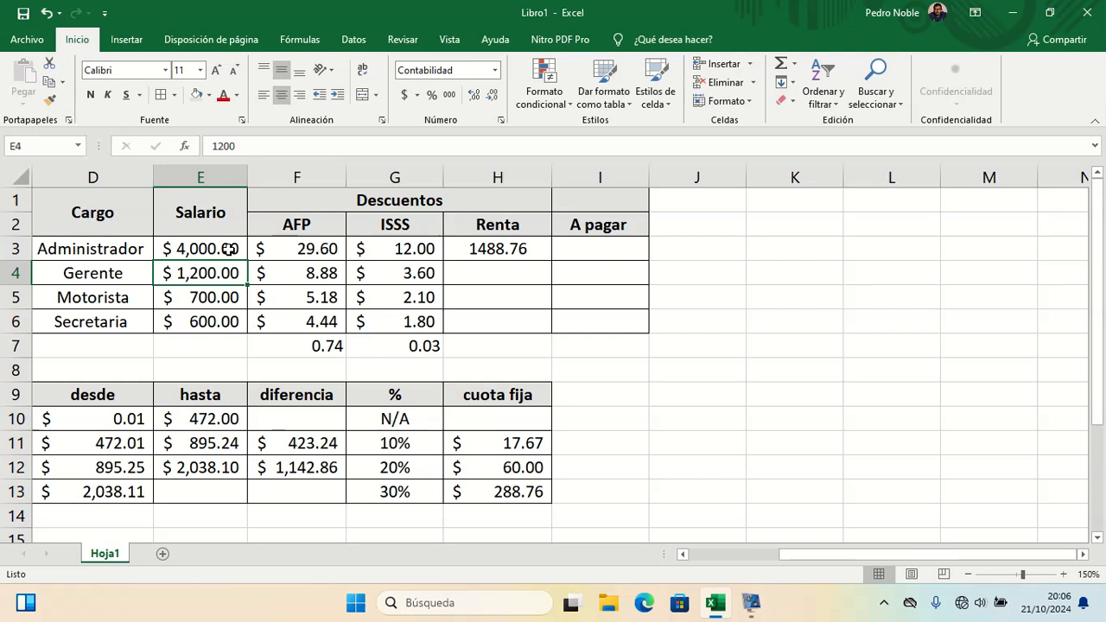
Step: Fill the Renta formula from H3 down through H6
left_click(520, 248)
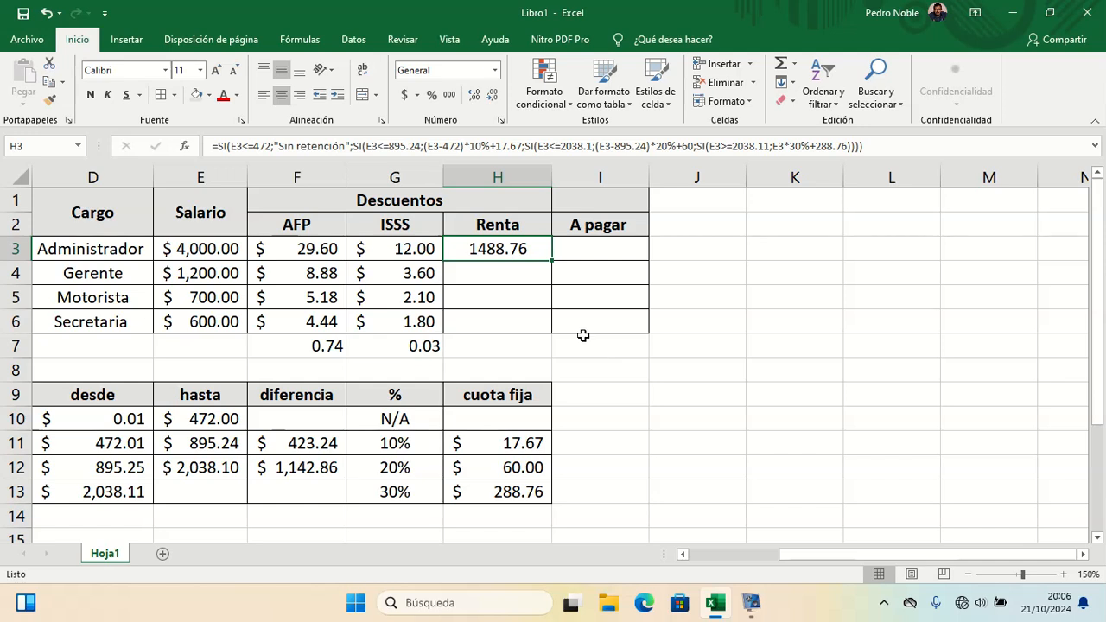
left_click_drag(551, 260, 545, 330)
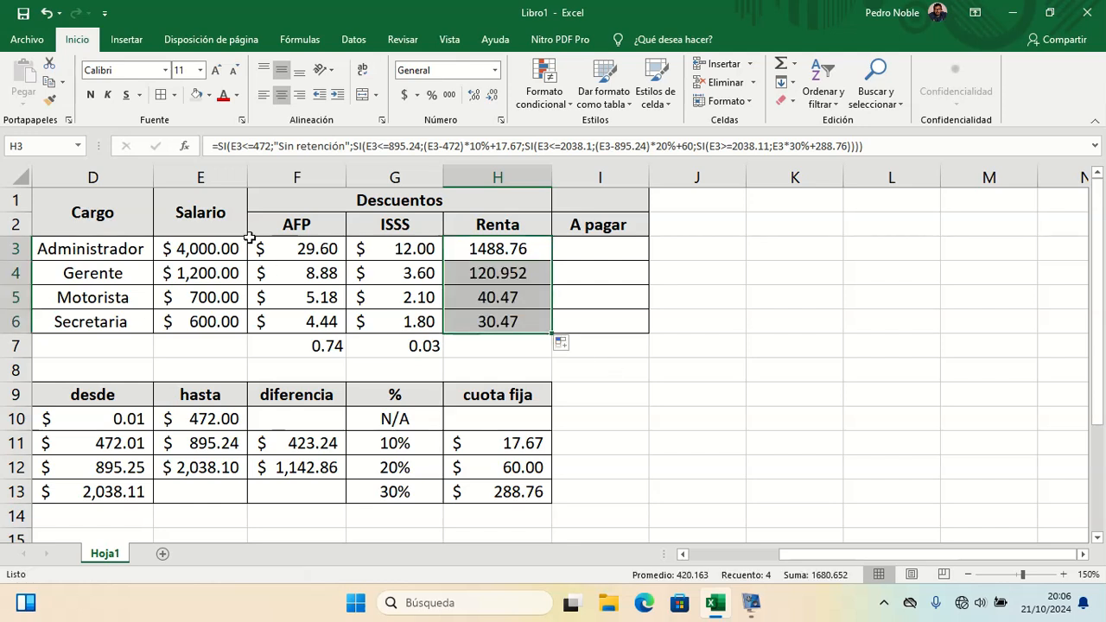
Step: Try salaries of 300 and 472 in E3 to test the no-withholding bracket limit
left_click(219, 246)
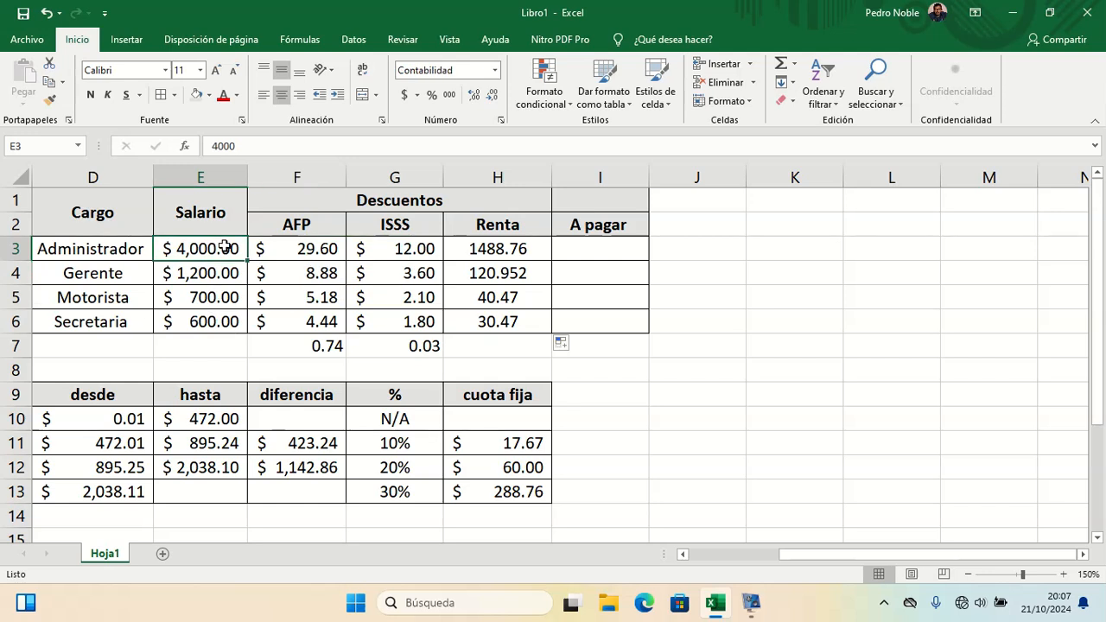
type("300")
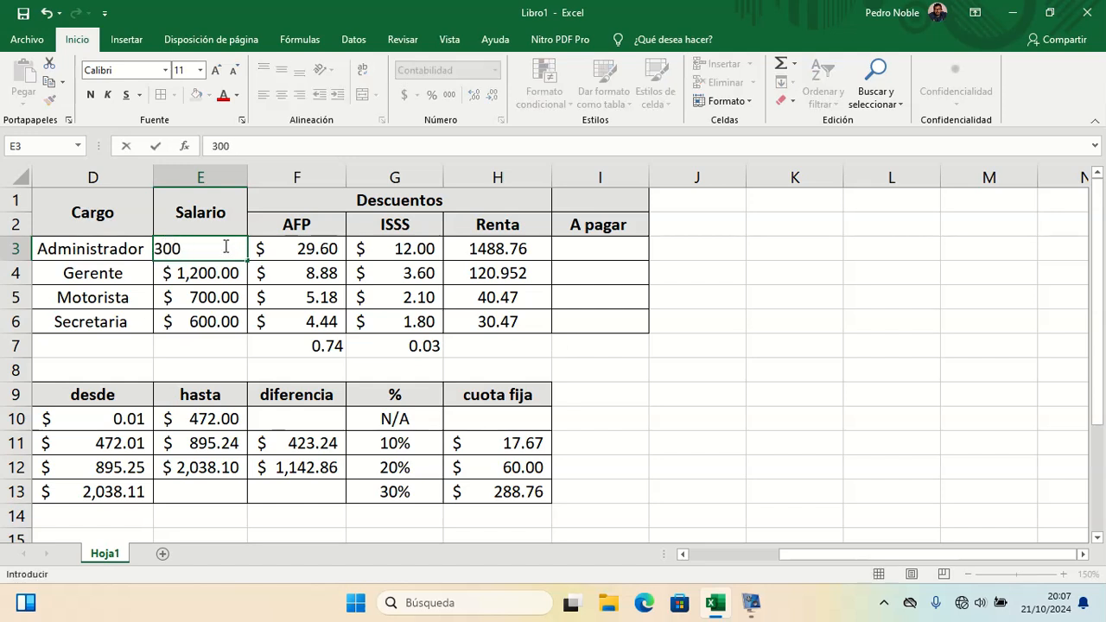
key("Return")
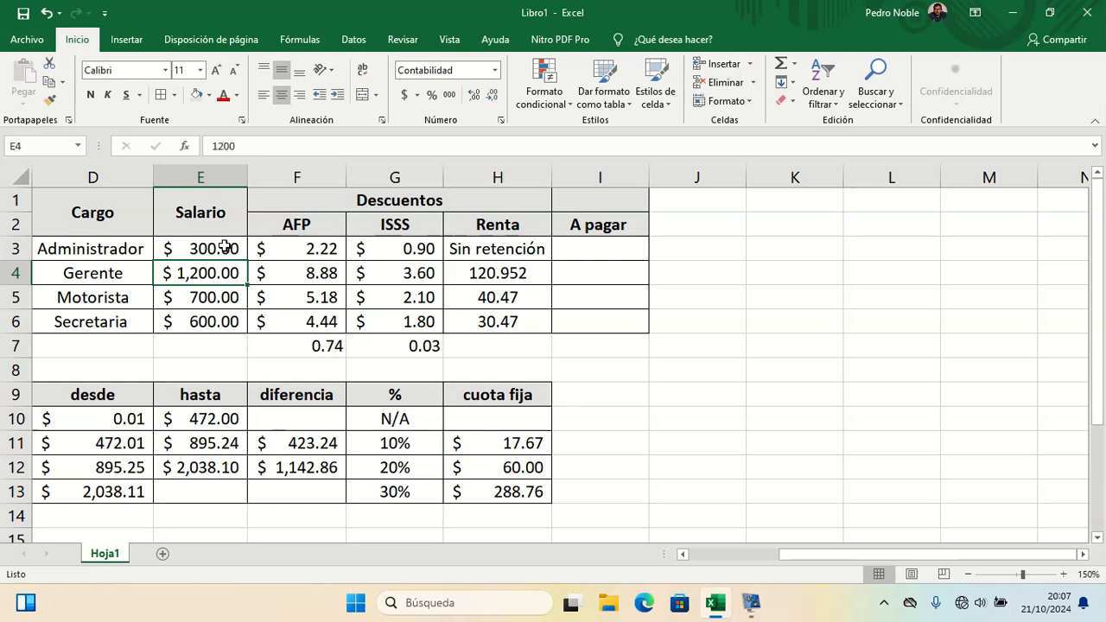
left_click(224, 248)
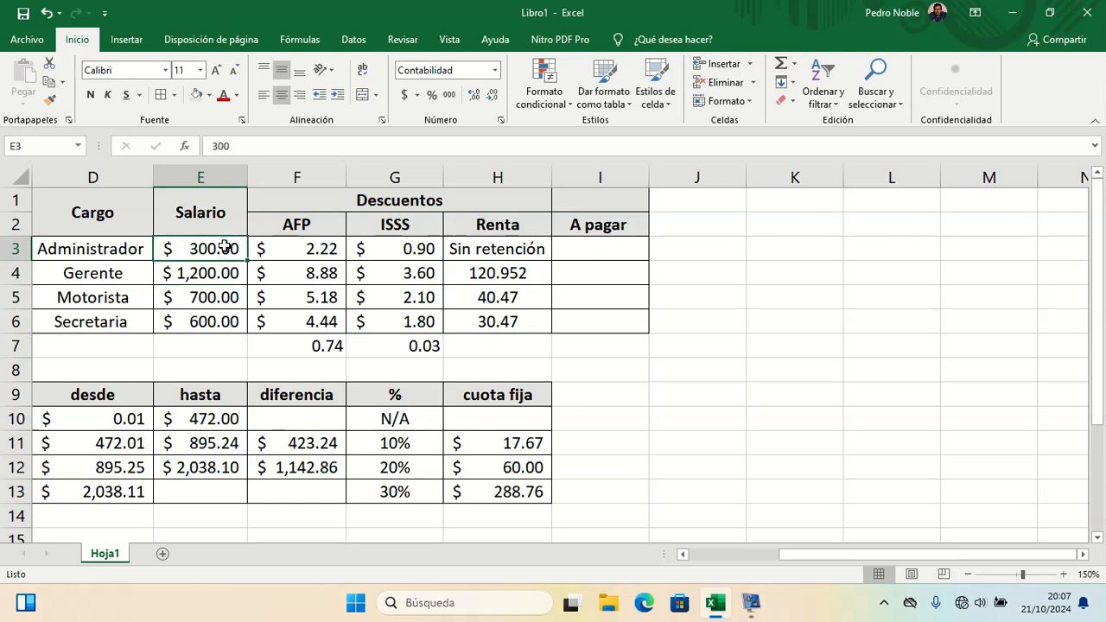
type("472")
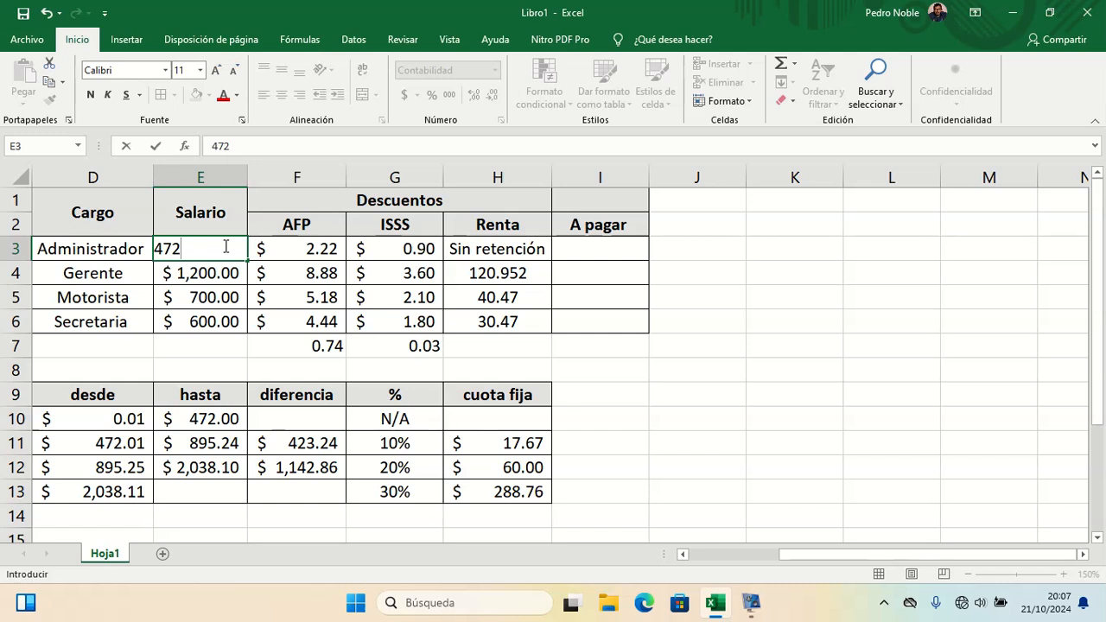
key("Return")
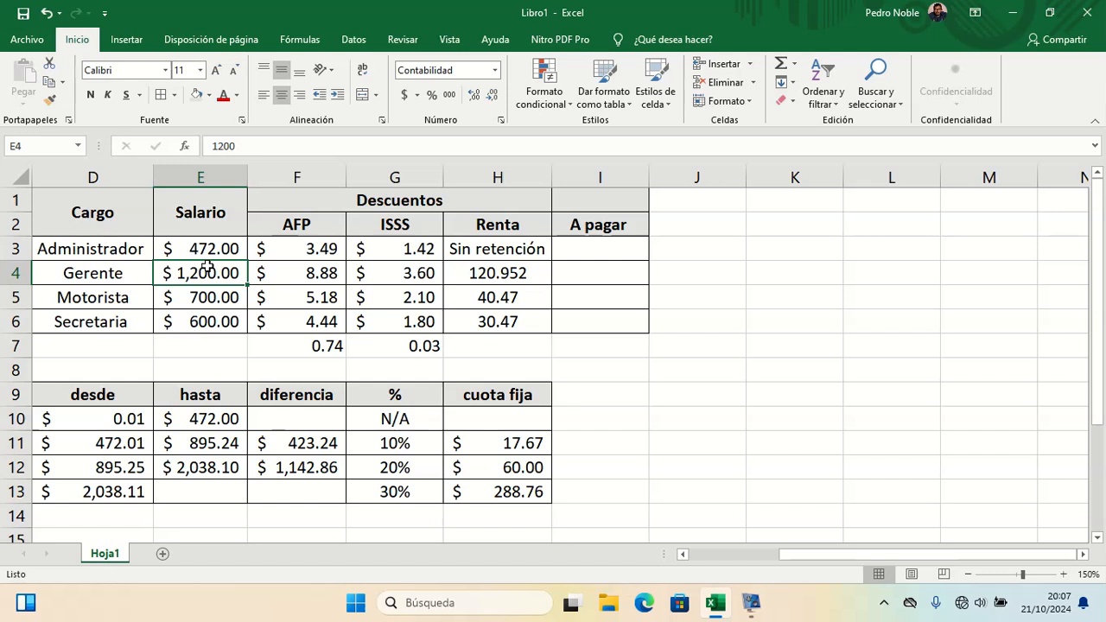
Step: Try salaries of 800 and 895.24 in the Gerente's E4 cell to test the 10% bracket
type("800")
key("Return")
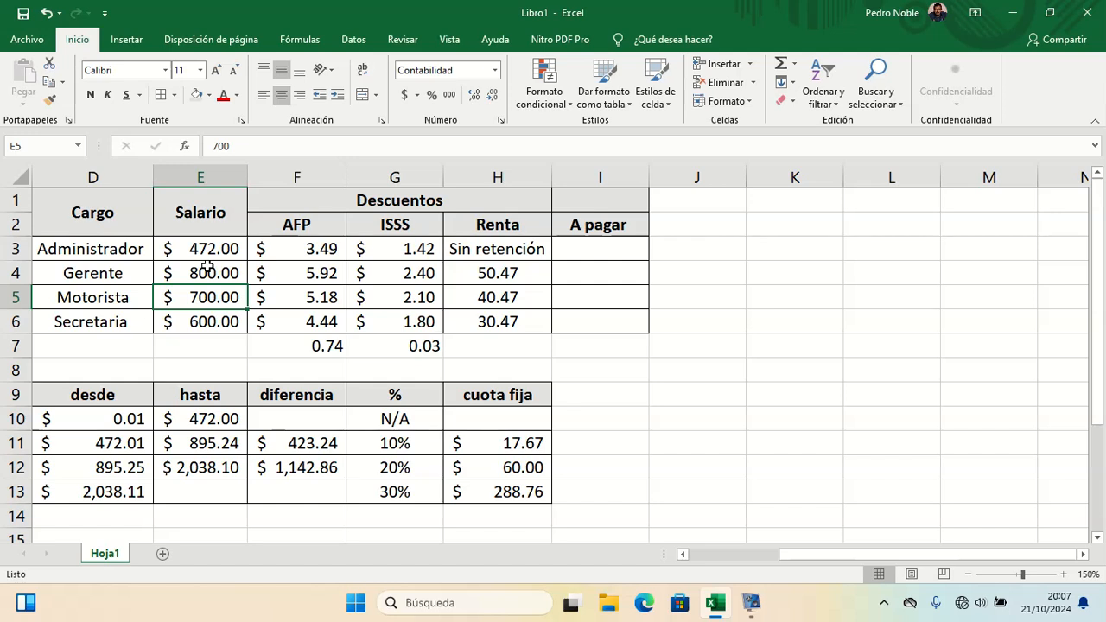
left_click(208, 268)
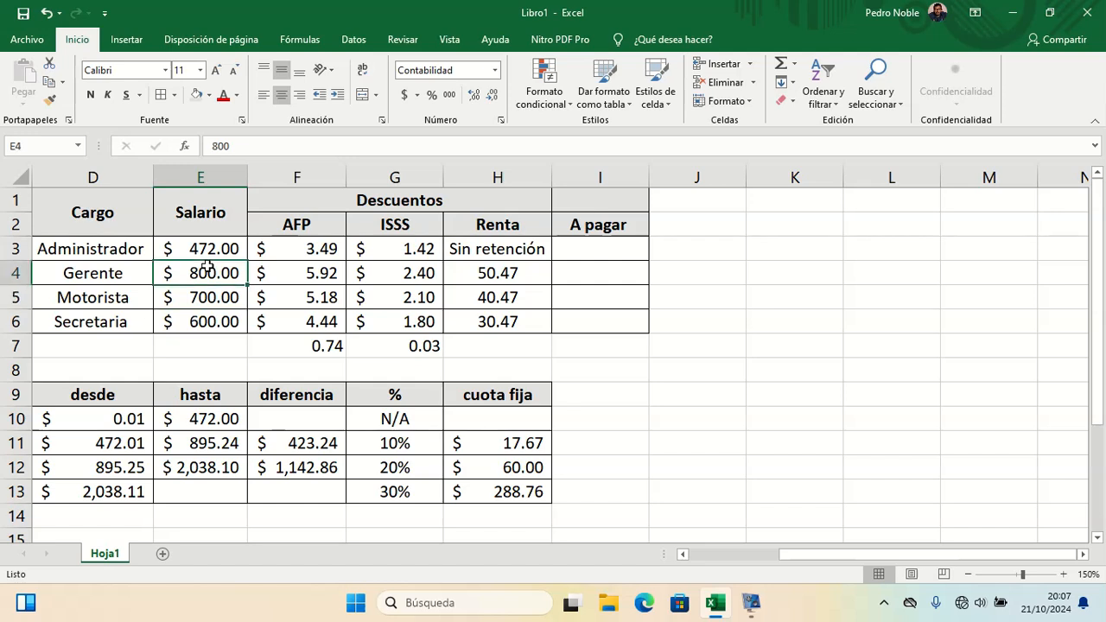
type("895.")
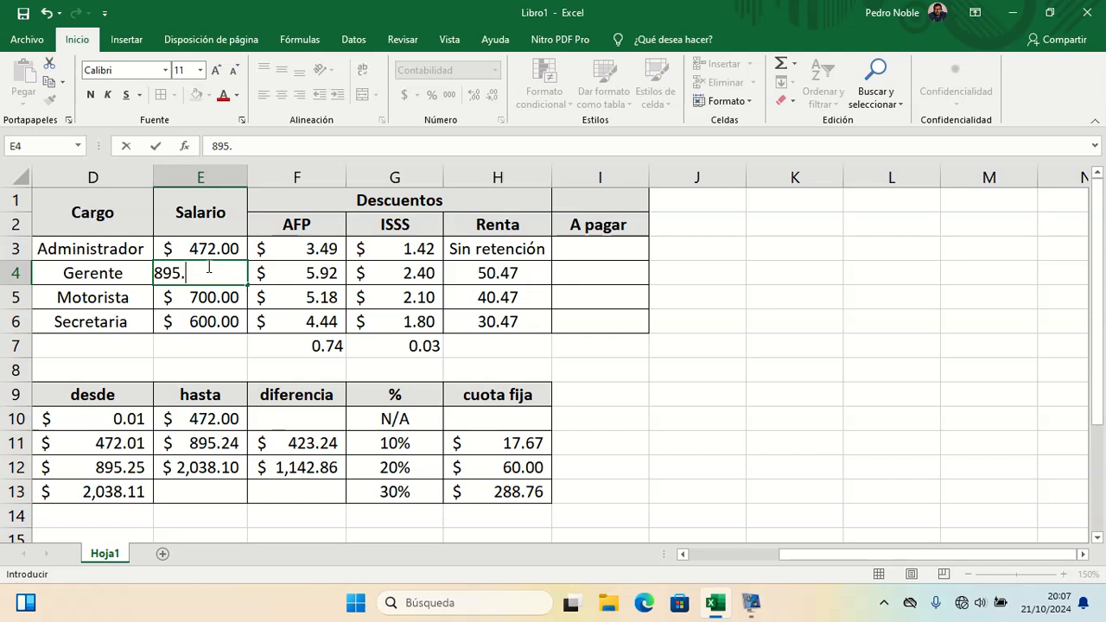
type("24")
key("Return")
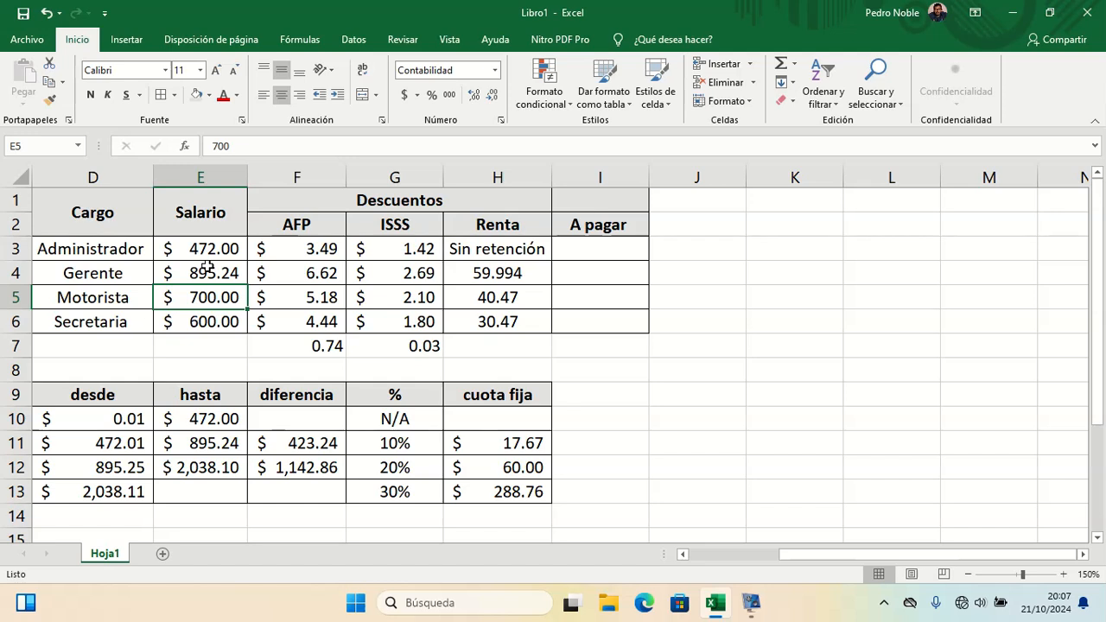
Step: Change the Gerente's salary in E4 to 895.25 to test the 20% bracket's lower limit
double_click(208, 270)
key("BackSpace")
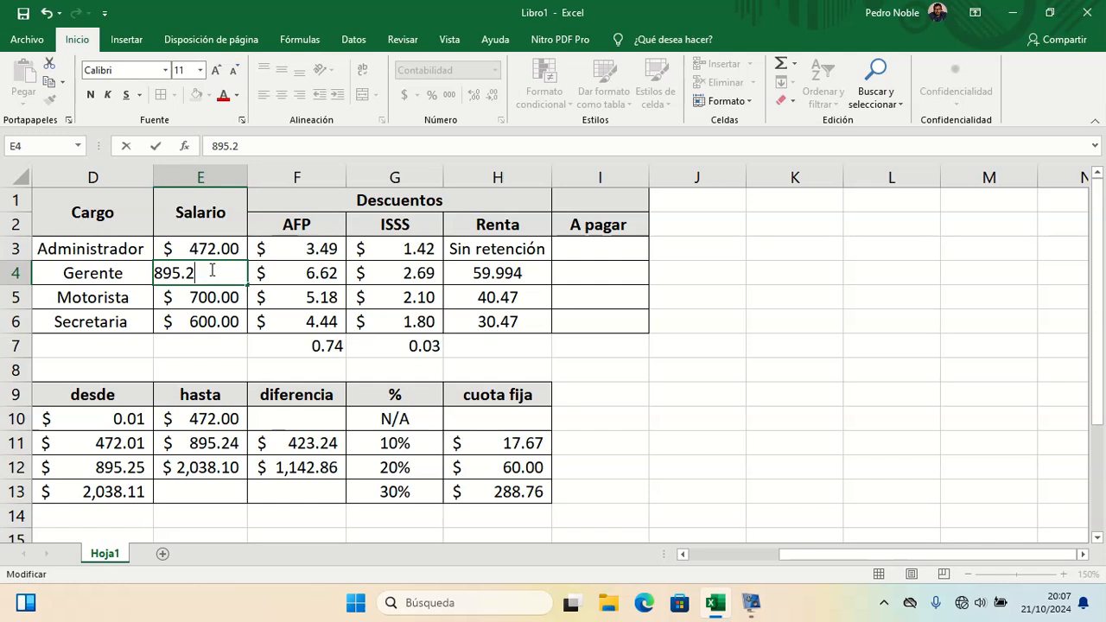
type("5")
key("Return")
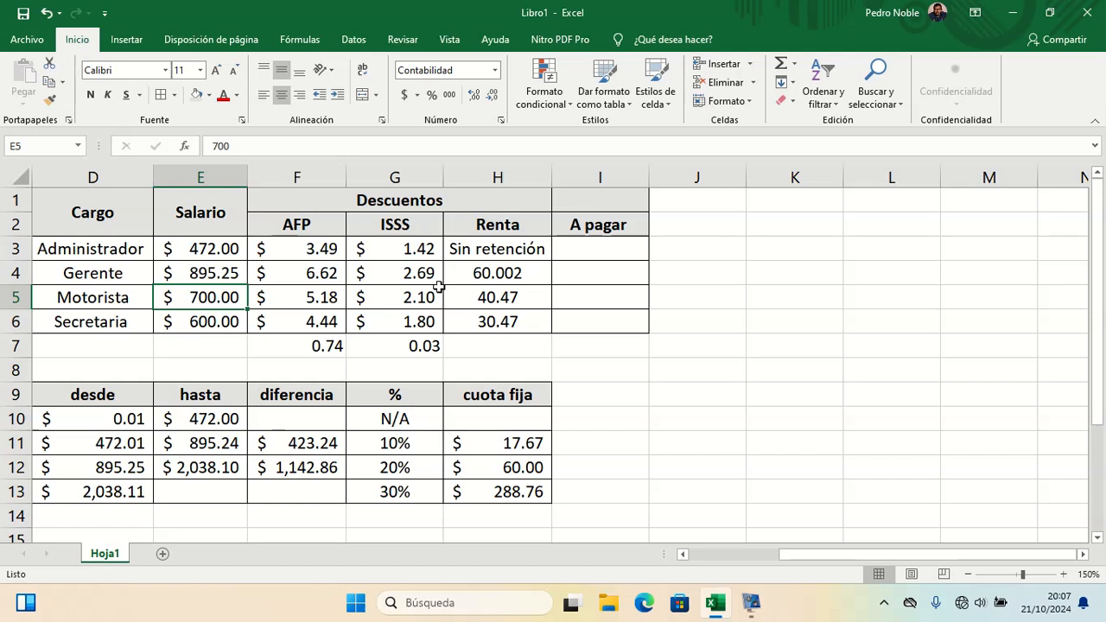
Step: Calculate 895.25 minus 895.24 in J4 to find the amount over the 10% bracket limit
left_click(722, 271)
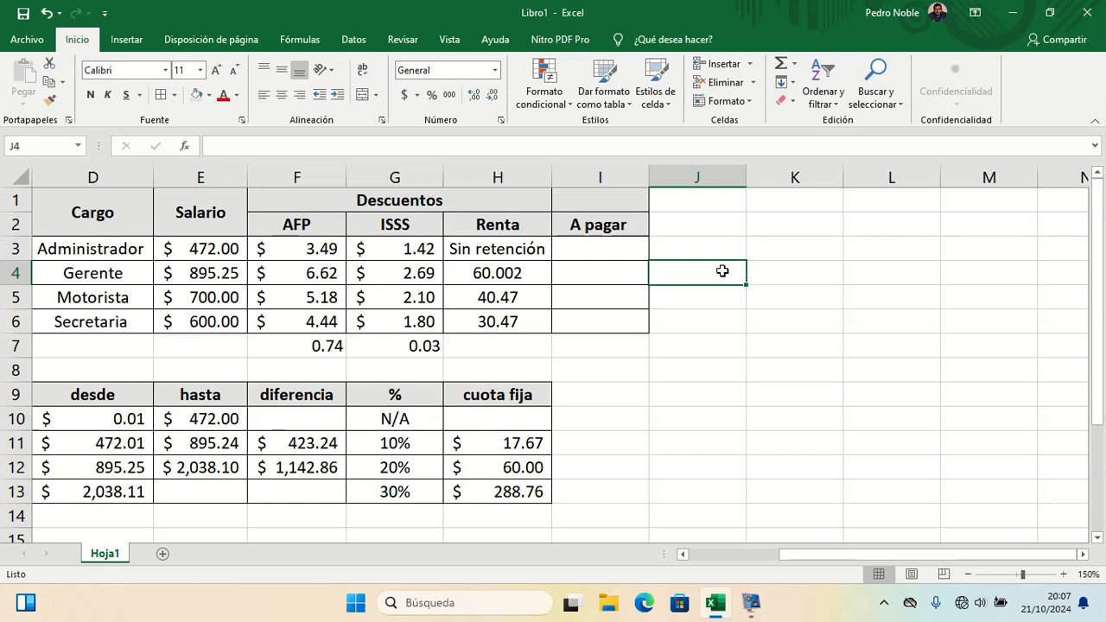
type("=")
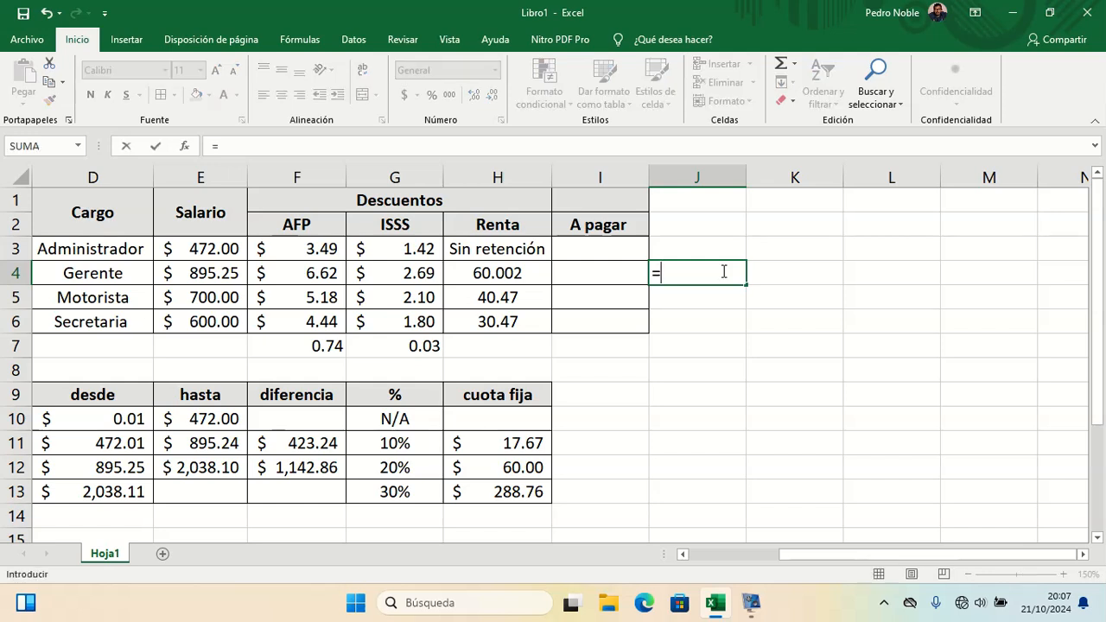
type("895.25-")
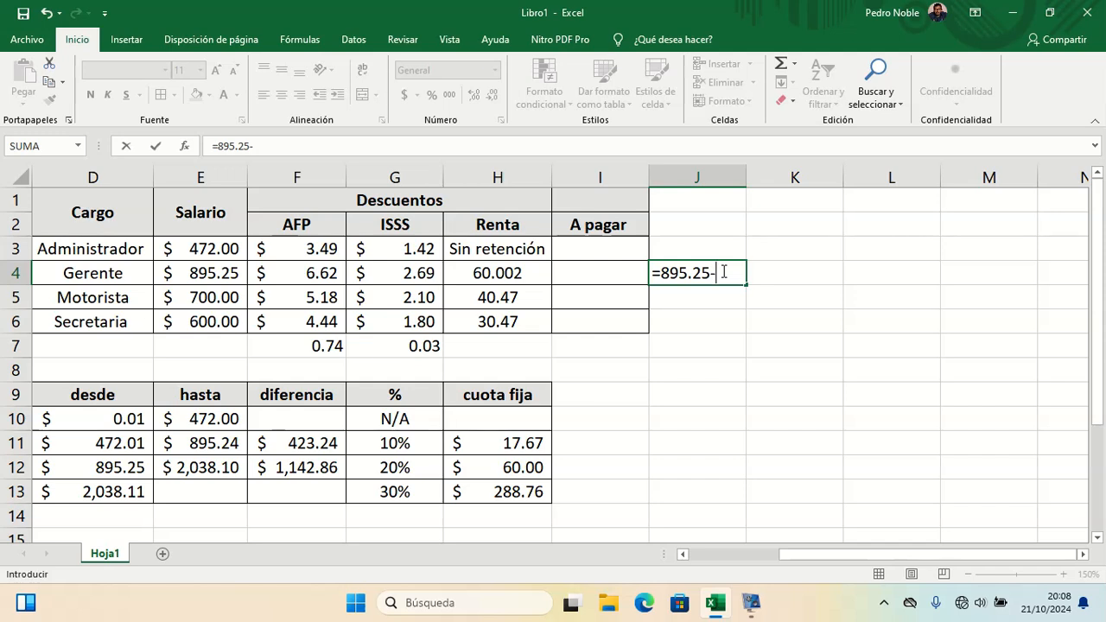
type("895.24")
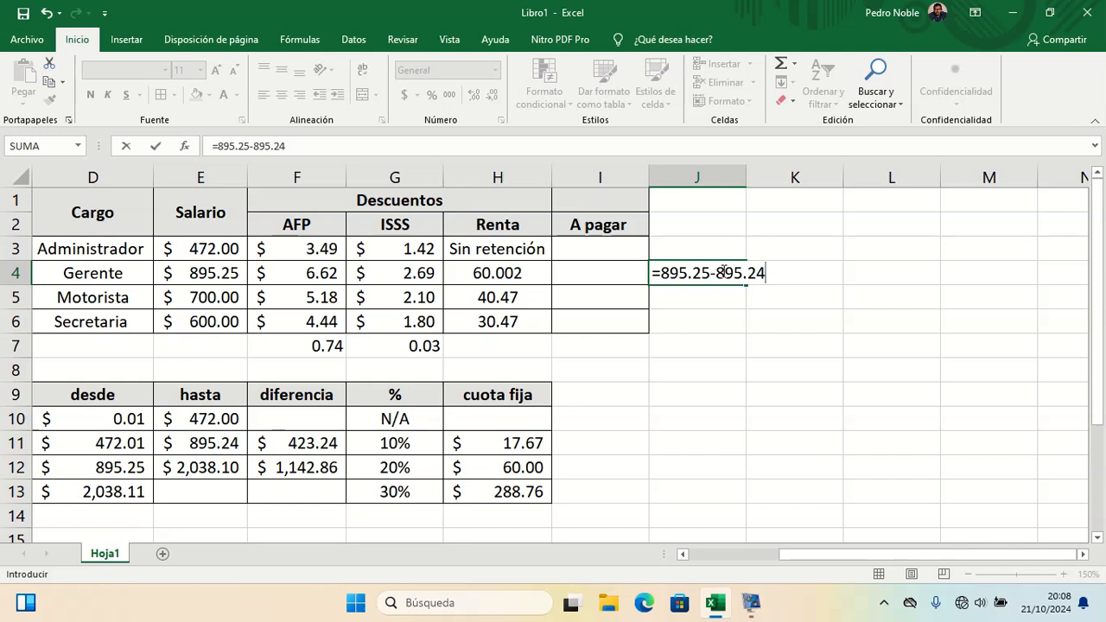
key("Return")
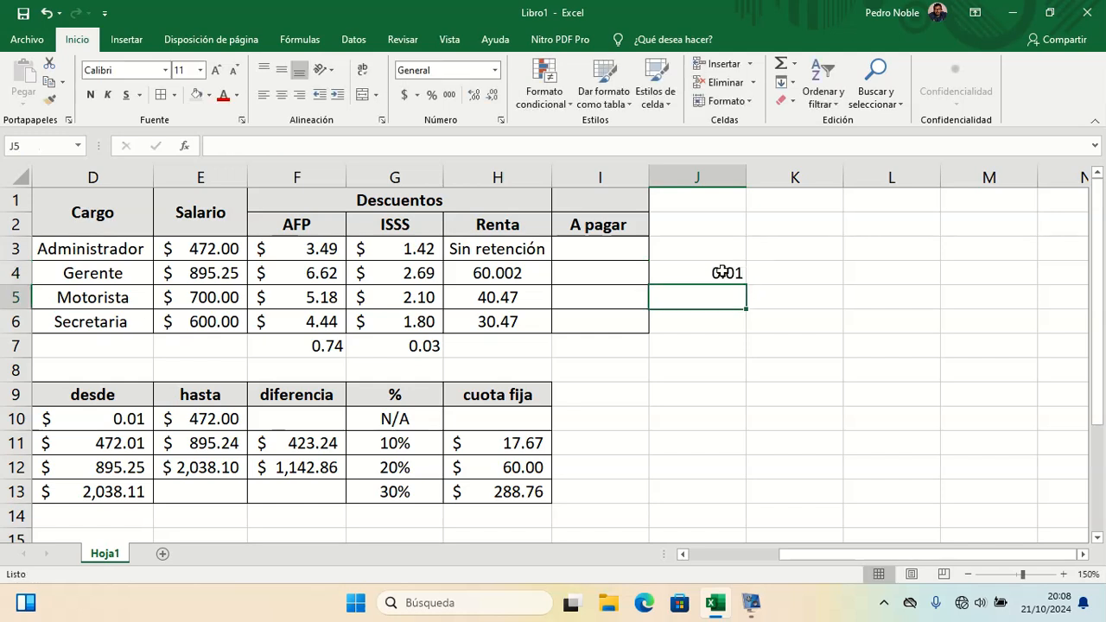
Step: Enter a formula in K4 that multiplies J4 by 20%
left_click(775, 281)
type("=")
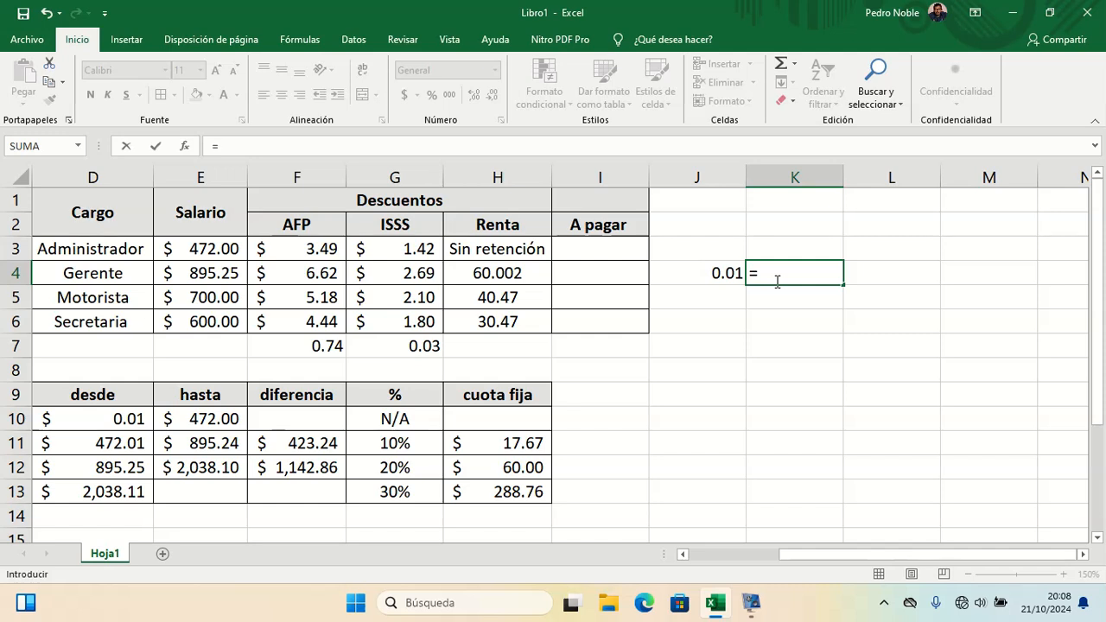
left_click(727, 275)
type("2")
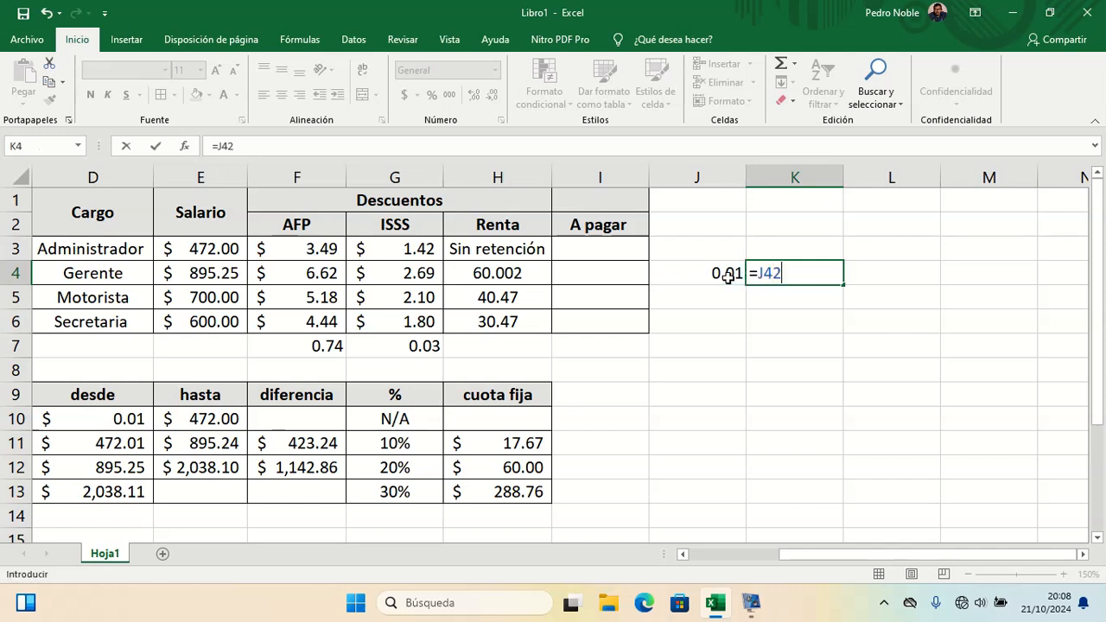
type("0%")
key("Return")
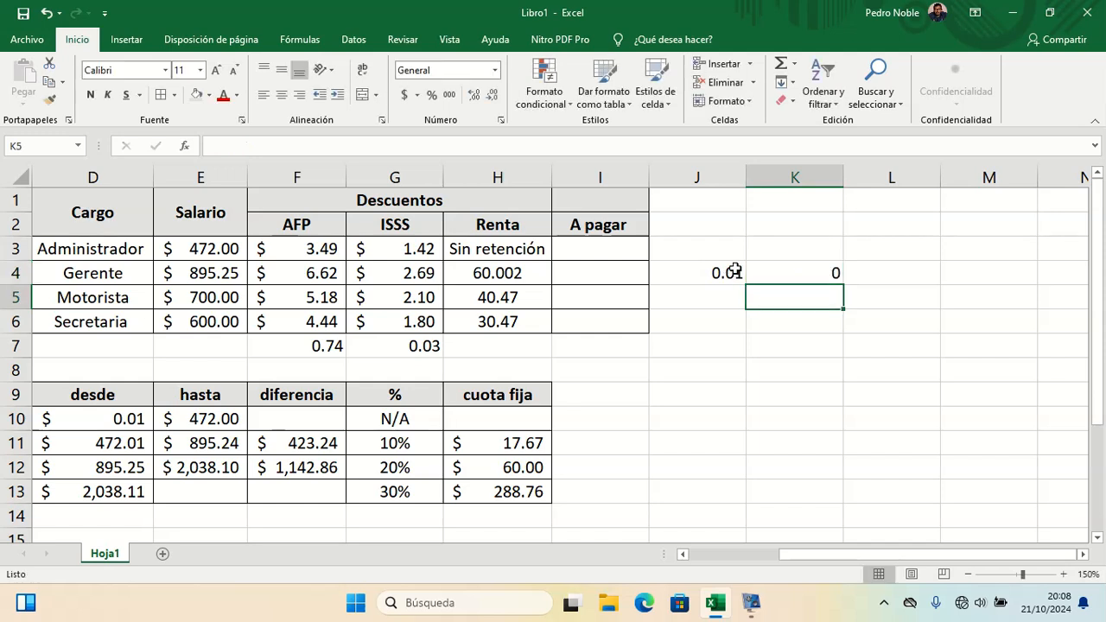
double_click(795, 264)
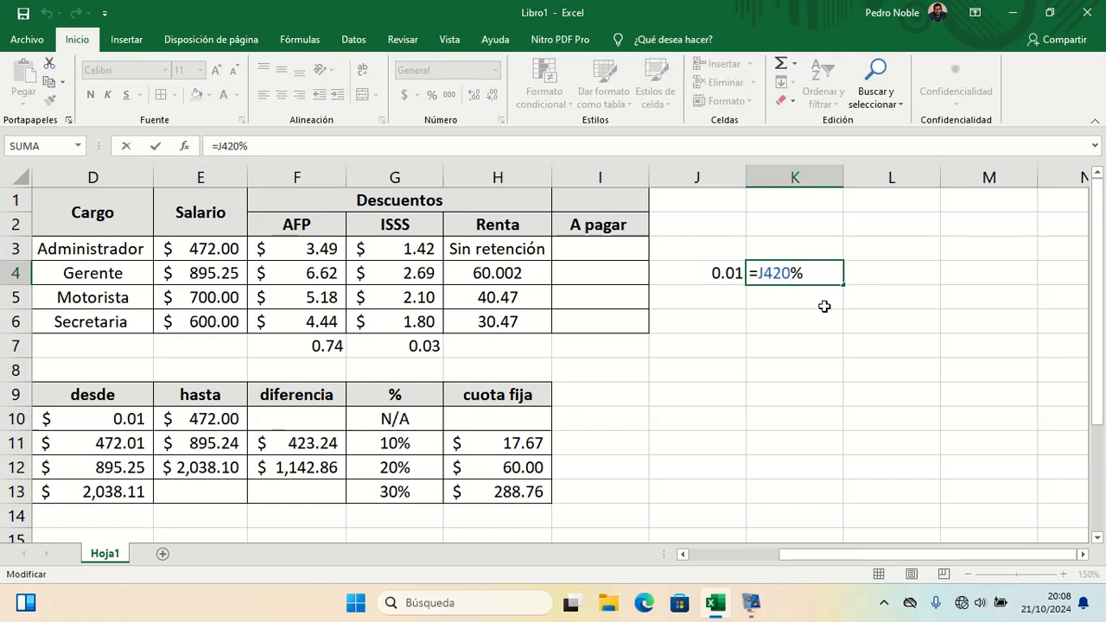
key("Left")
key("Left")
type("*")
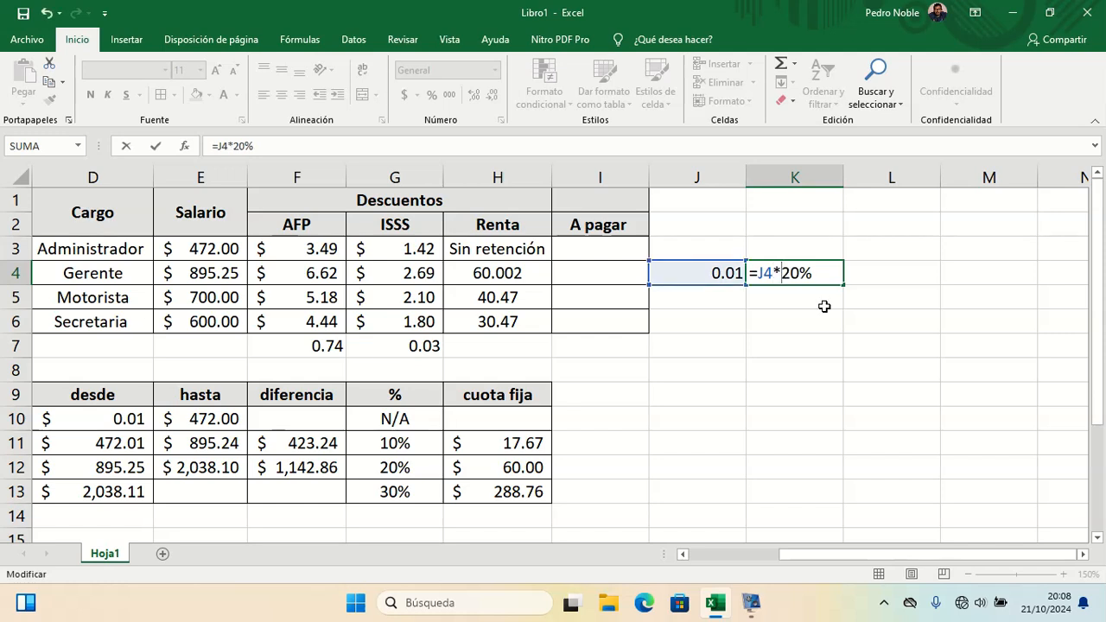
key("Return")
Step: Extend K4's formula by adding the fixed fee of 60
left_click(896, 274)
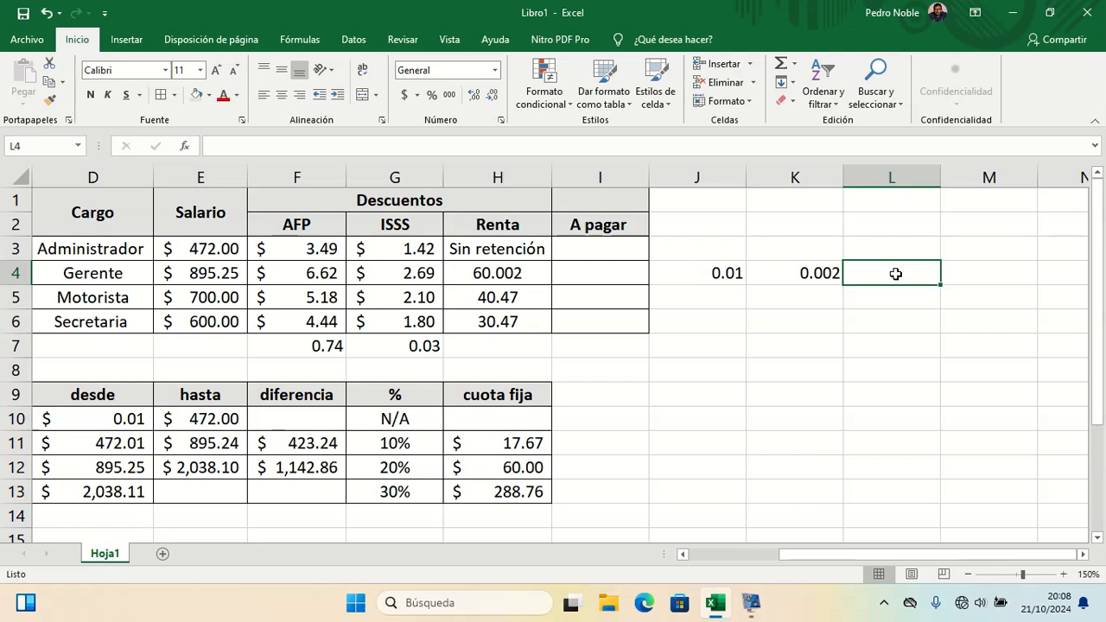
left_click(835, 275)
double_click(834, 275)
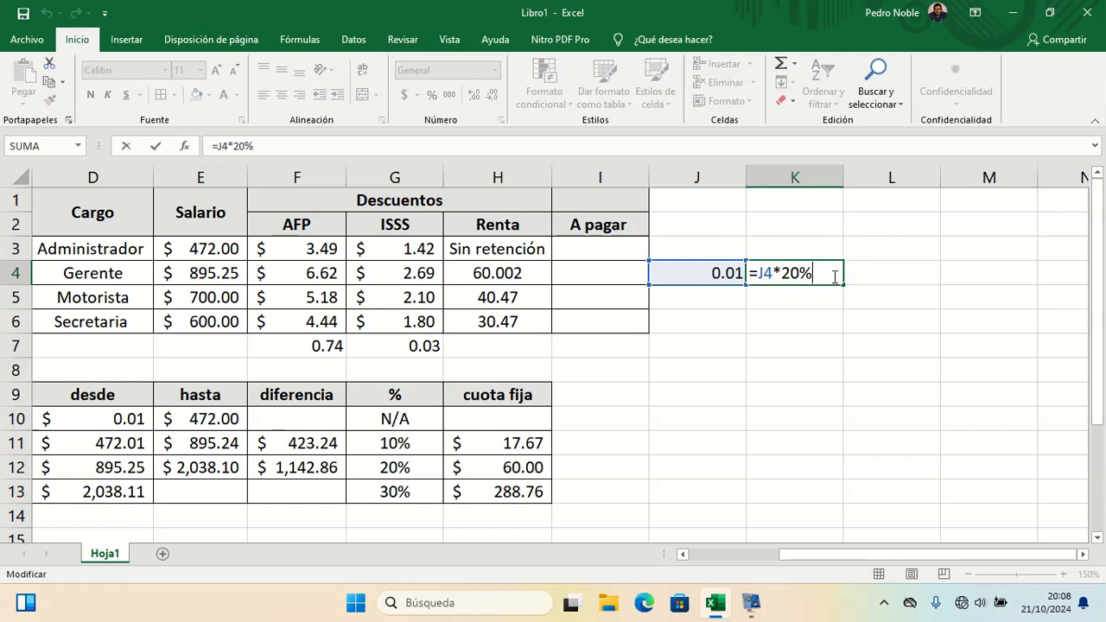
type("+60")
key("Return")
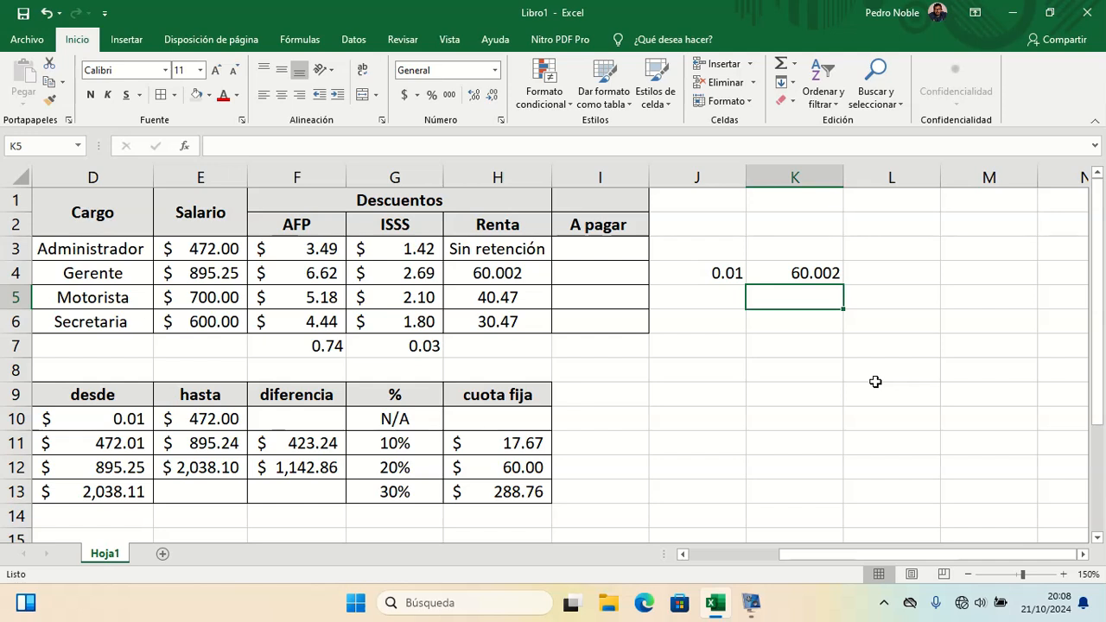
Step: Examine the Renta formula in H4 and the neighbouring salary and deduction cells
left_click(484, 274)
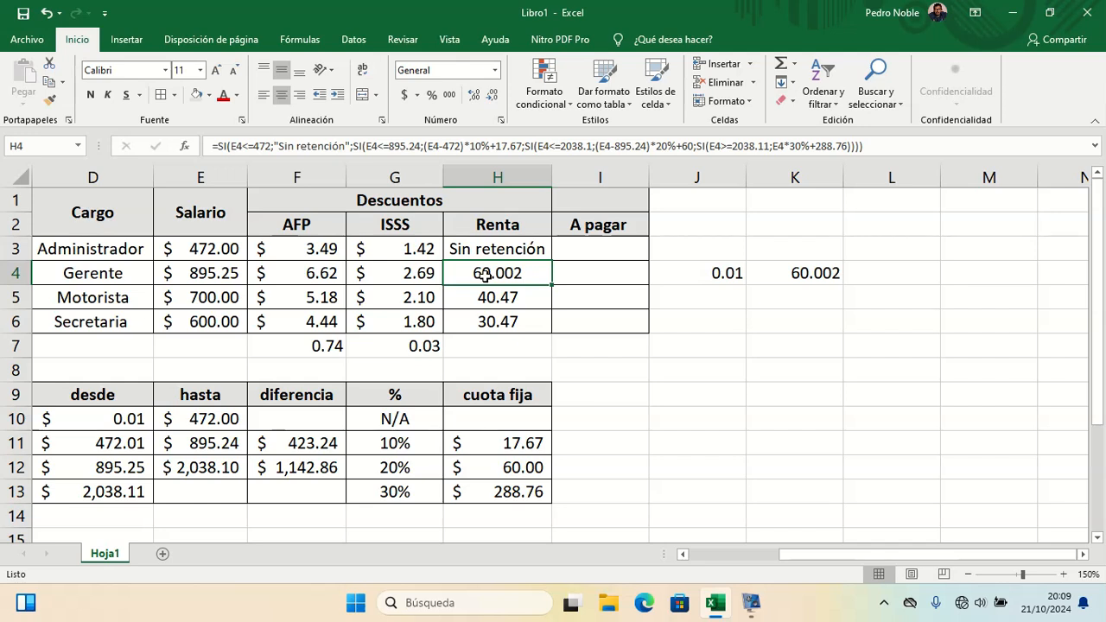
key("Down")
key("Left")
key("Up")
key("Up")
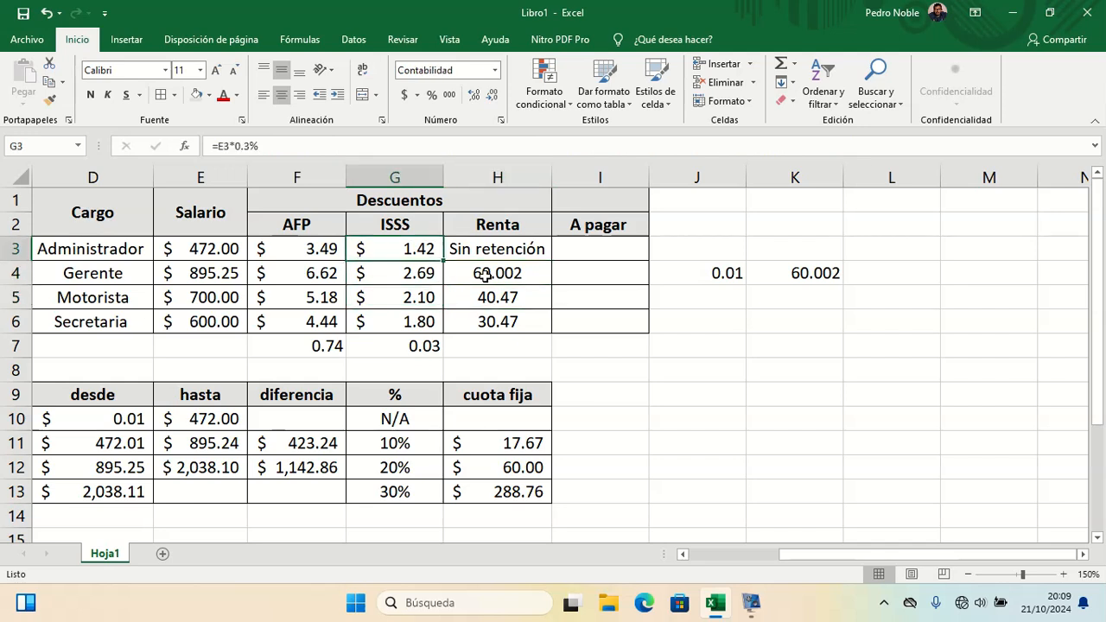
key("Left")
key("Down")
key("Left")
key("Up")
key("Right")
key("Down")
key("Left")
key("Down")
key("Up")
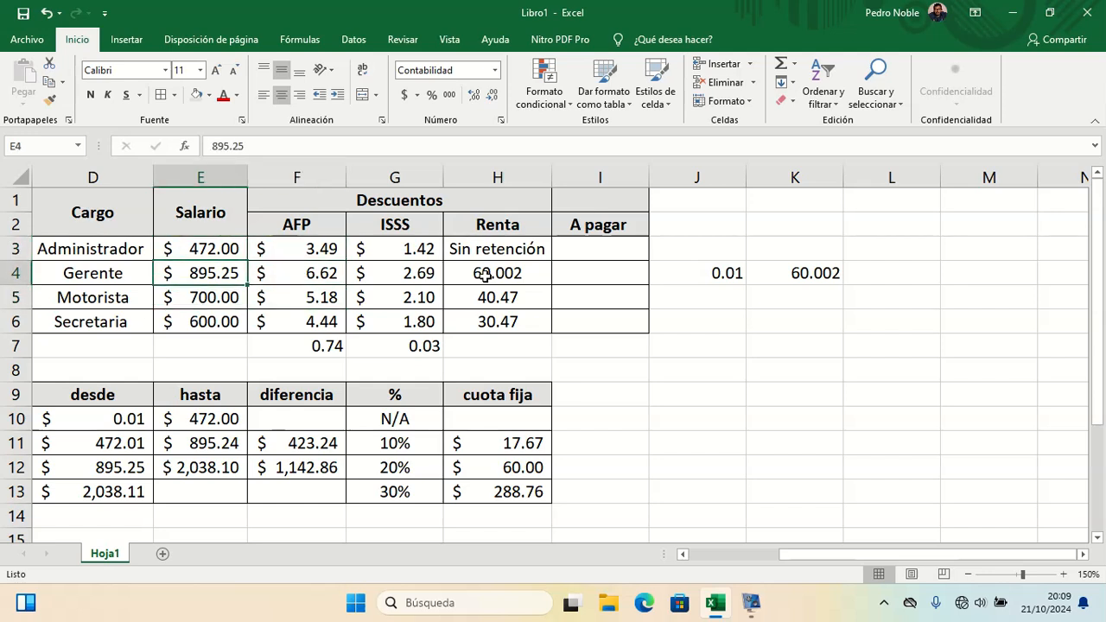
Step: Change the Gerente's salary in E4 to 895.24
double_click(239, 272)
key("BackSpace")
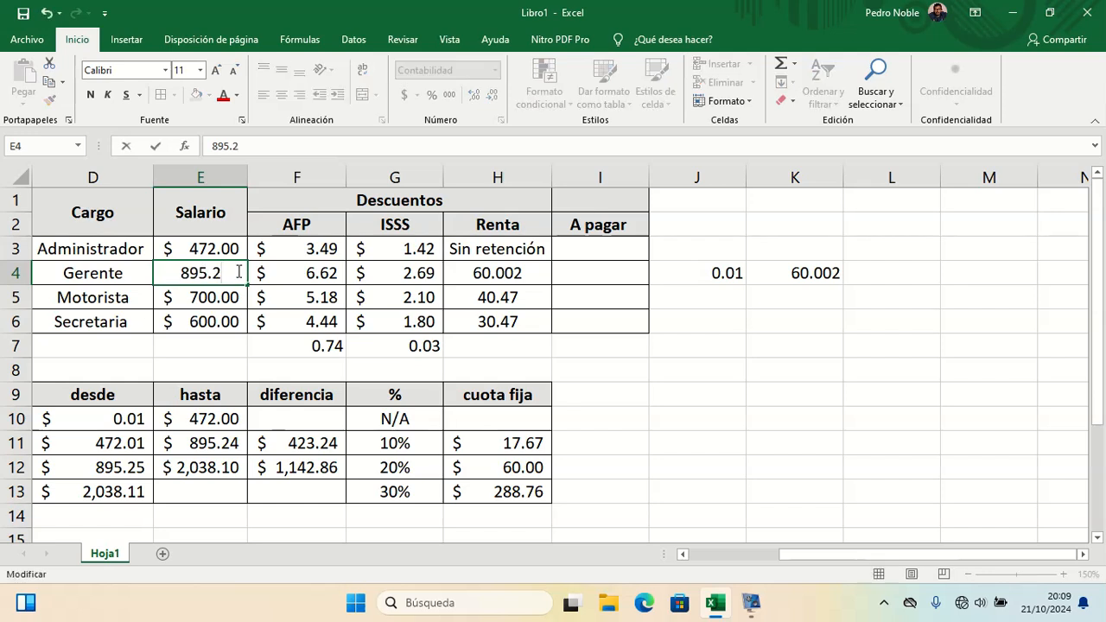
key("Return")
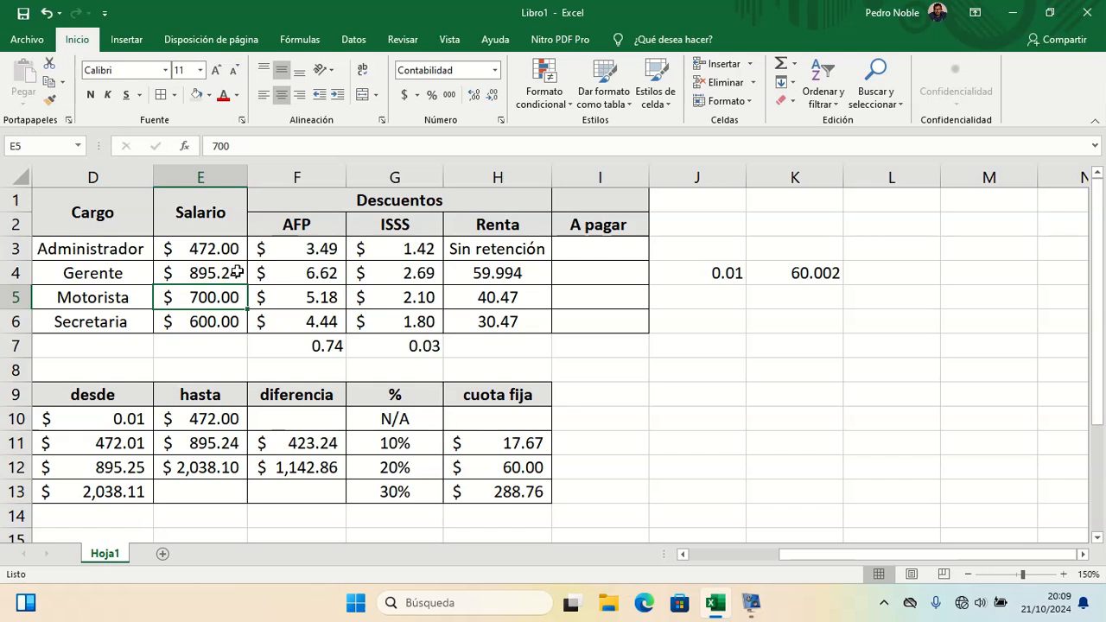
Step: Set the Motorista's salary in E5 to 2038.10 to test the 20% bracket's upper limit
type("2")
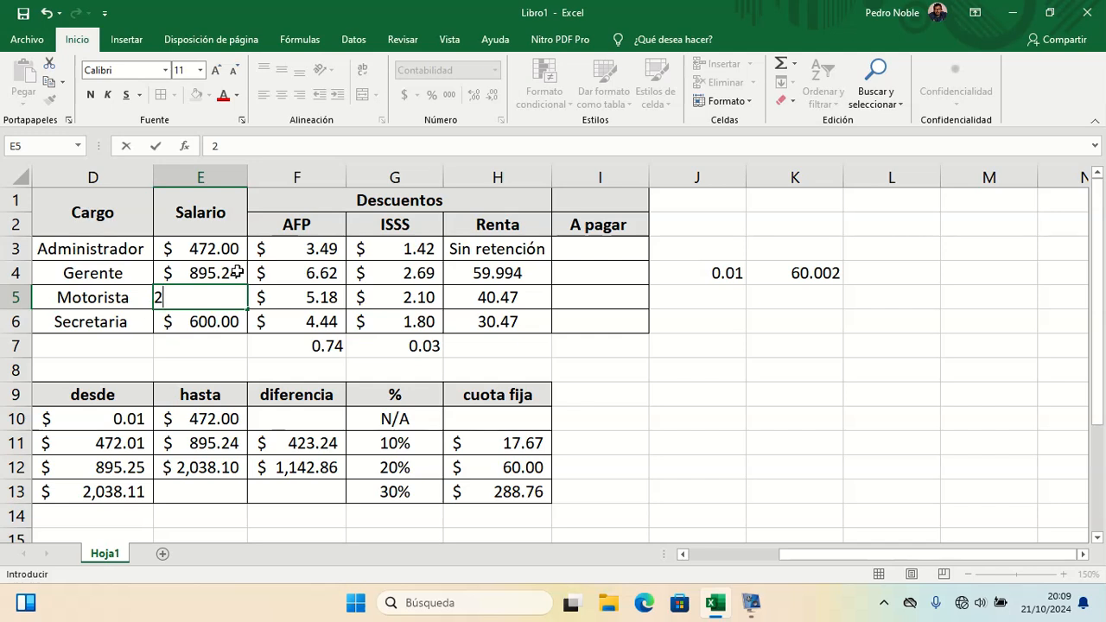
type("038.10")
key("Return")
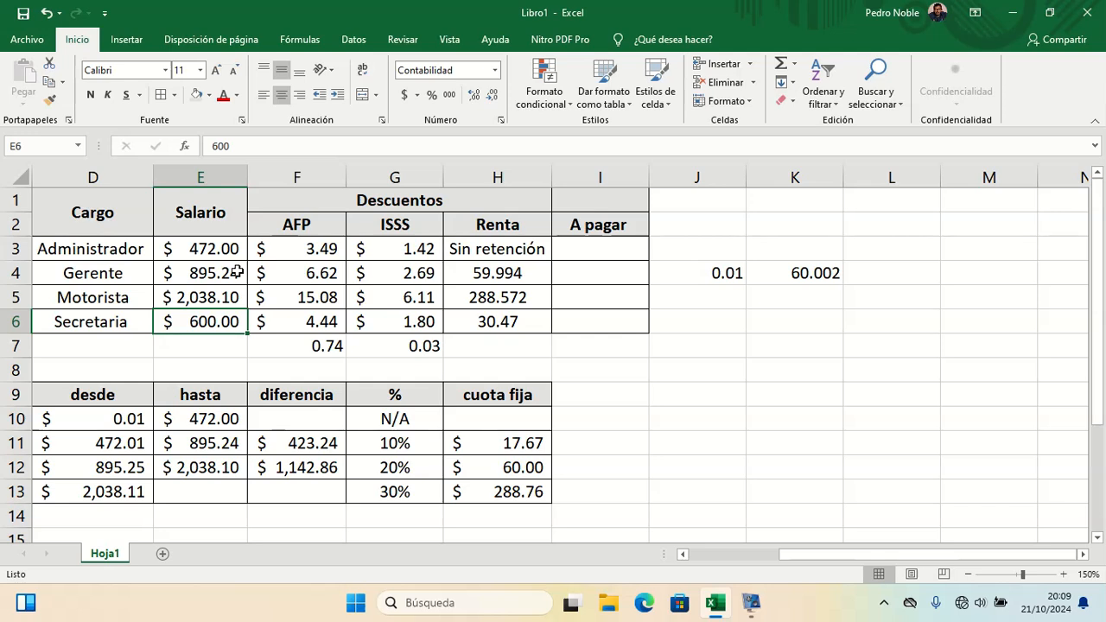
Step: Reduce the Renta values in H4 and H5 to two decimal places
left_click(511, 273)
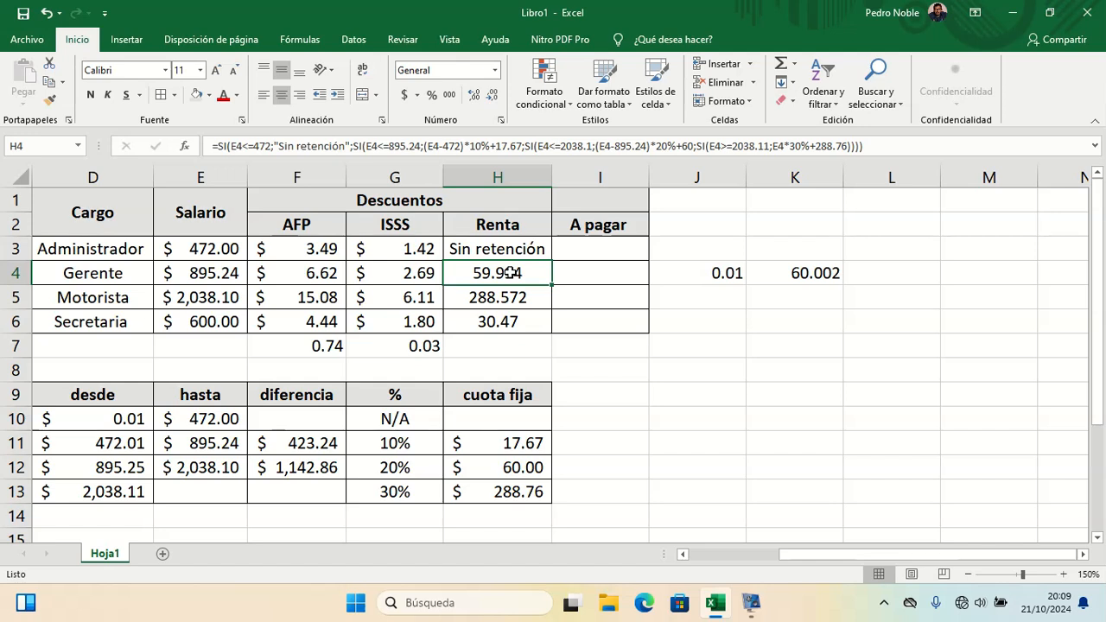
left_click_drag(671, 299, 519, 275)
left_click(575, 323)
left_click(529, 280)
left_click(492, 98)
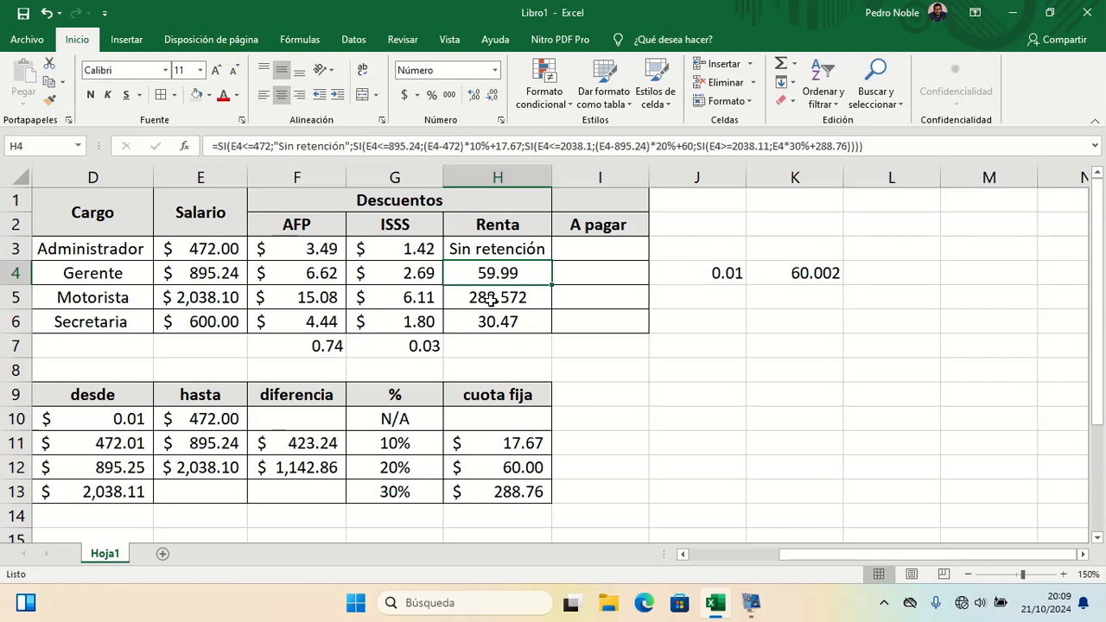
left_click(490, 300)
left_click(491, 97)
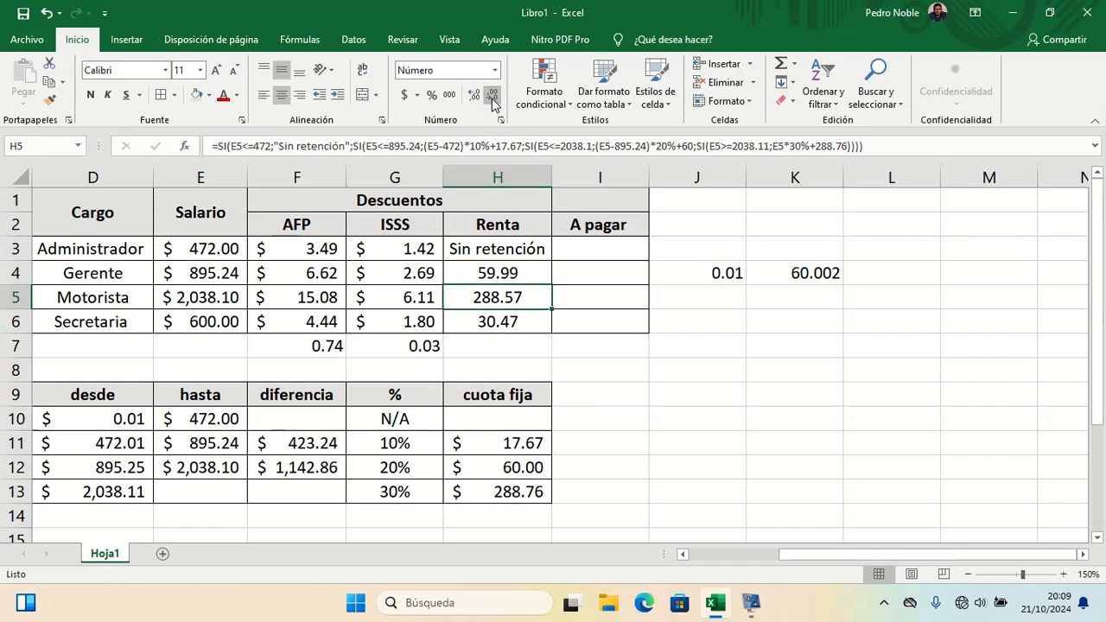
Step: Set the Secretaria's salary in E6 to 4000 to test the 30% bracket
left_click(232, 321)
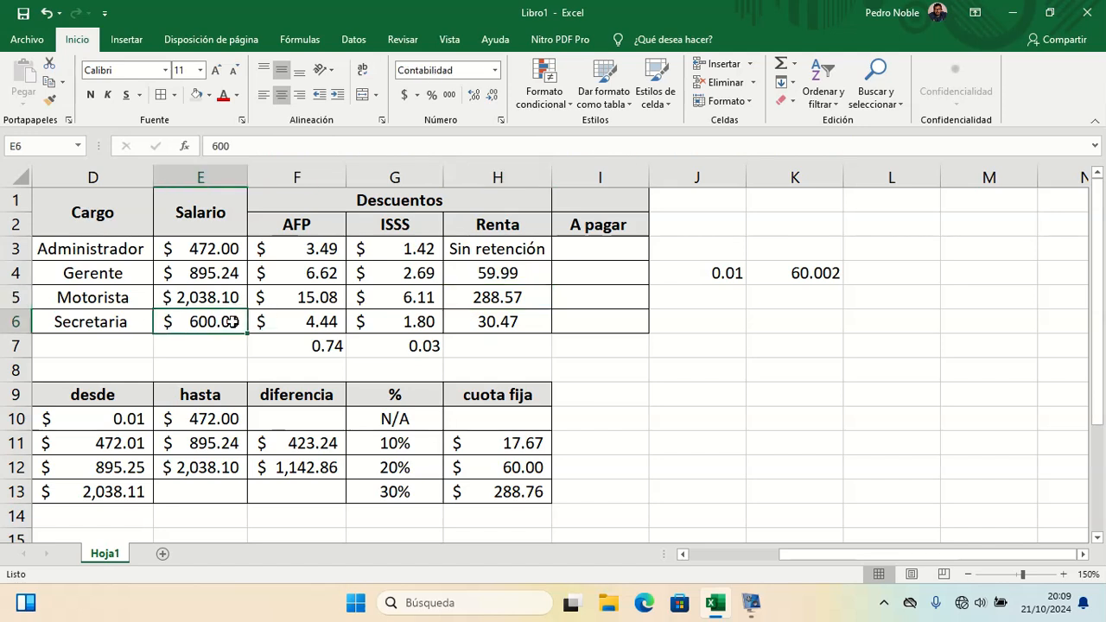
type("4000")
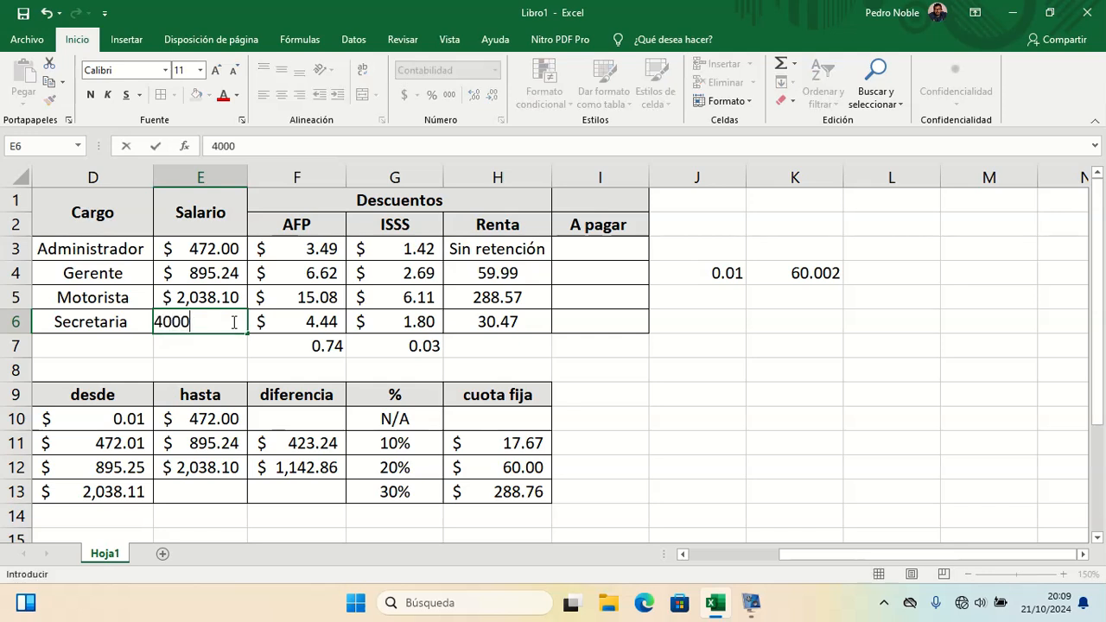
key("Return")
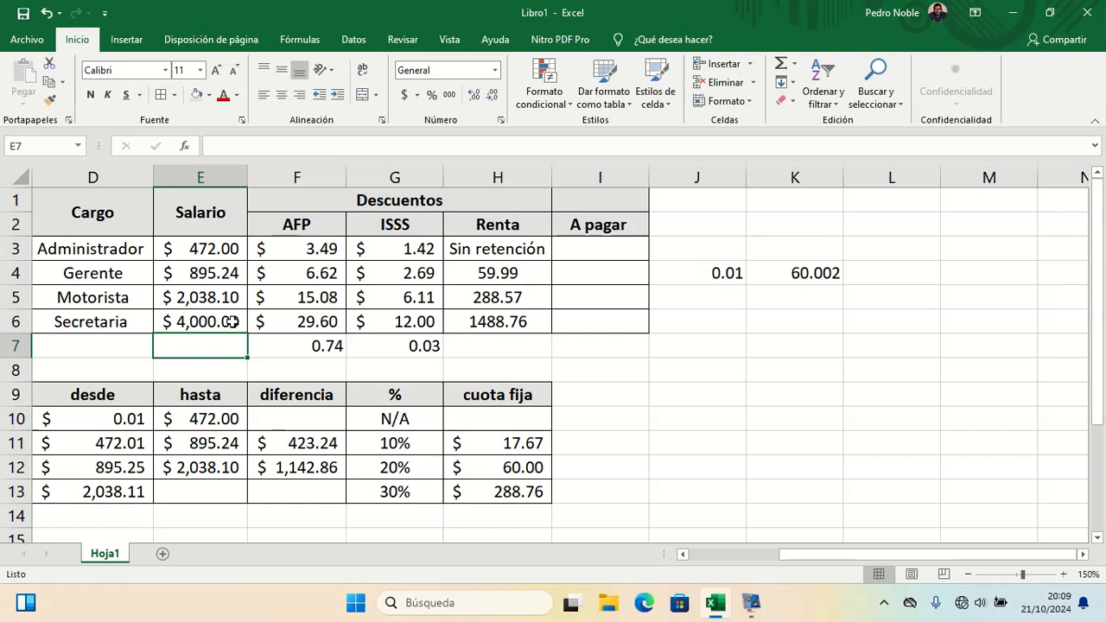
Step: Calculate 4000 times 30% in J6
left_click_drag(763, 337, 693, 324)
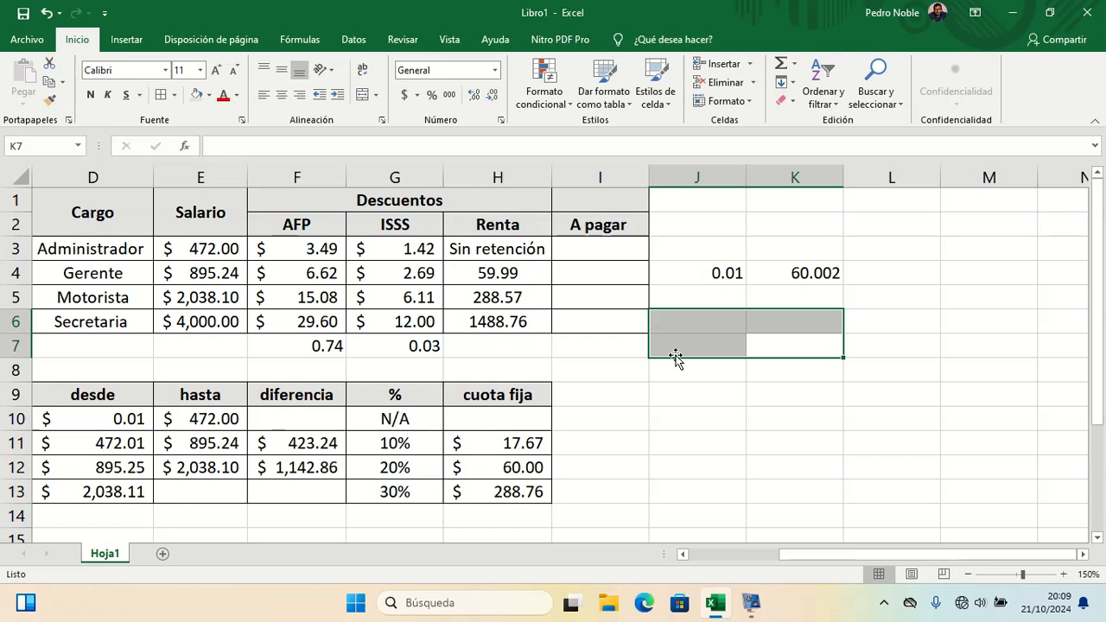
left_click(686, 292)
left_click(680, 318)
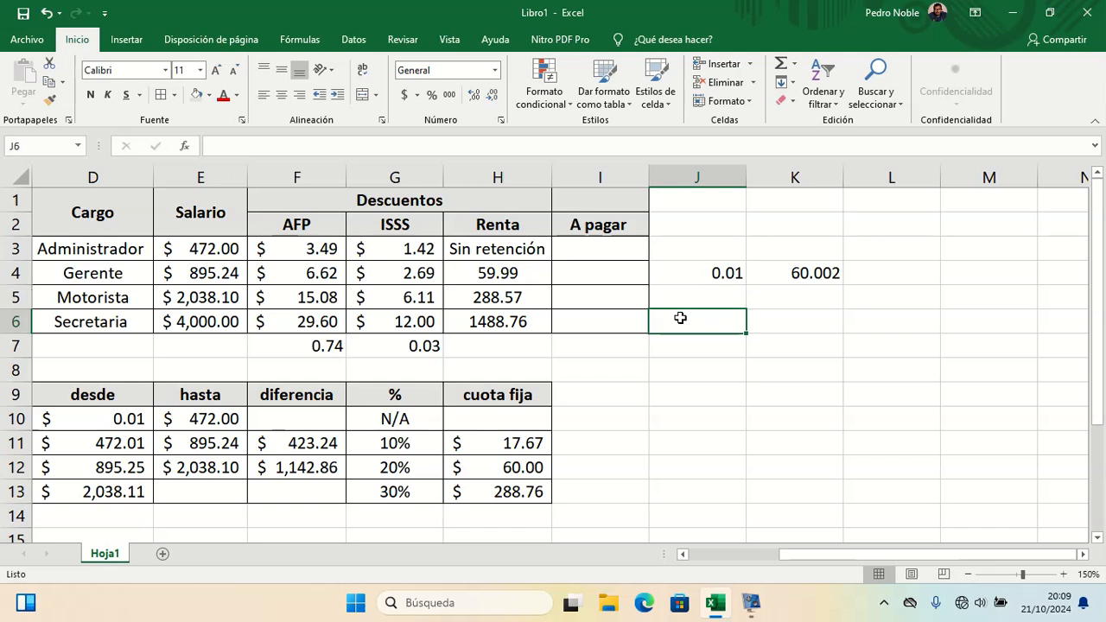
type("=40")
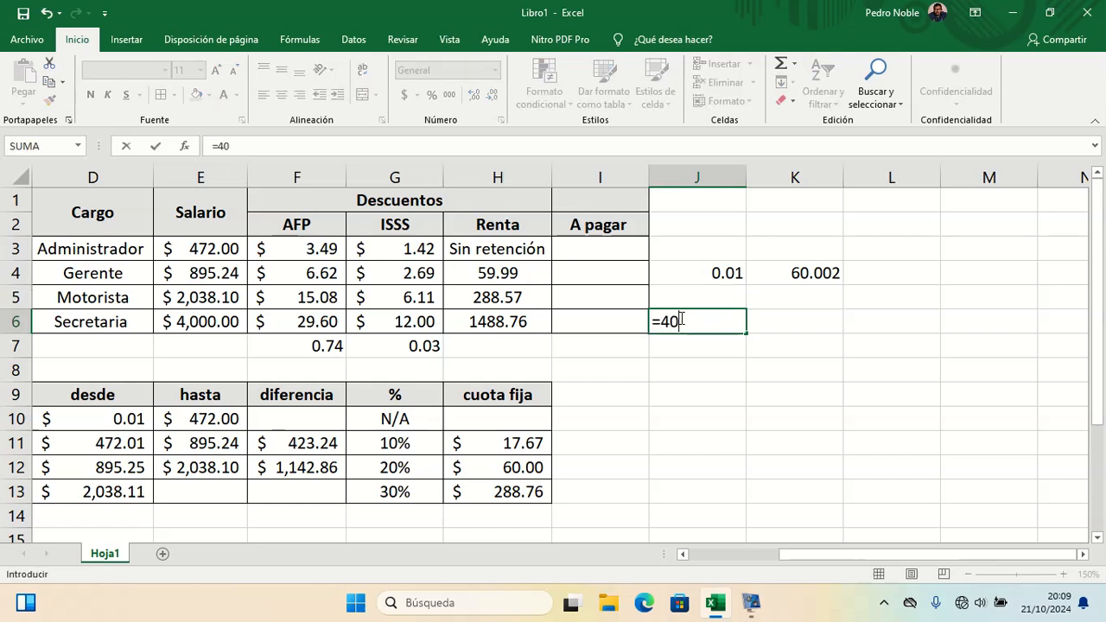
type("00*30")
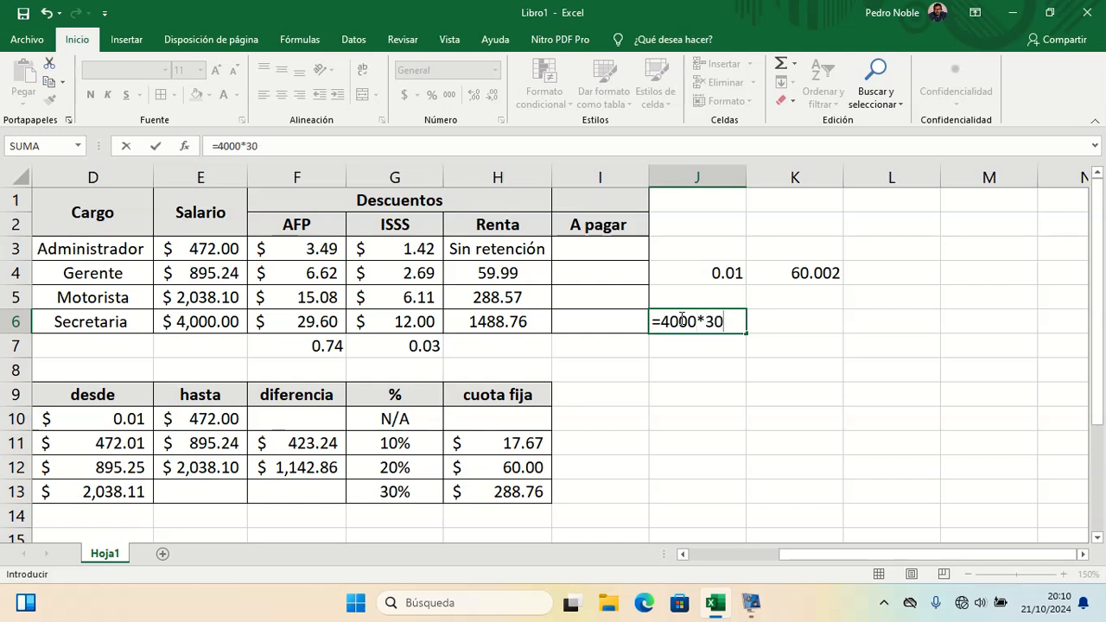
type("%")
key("Return")
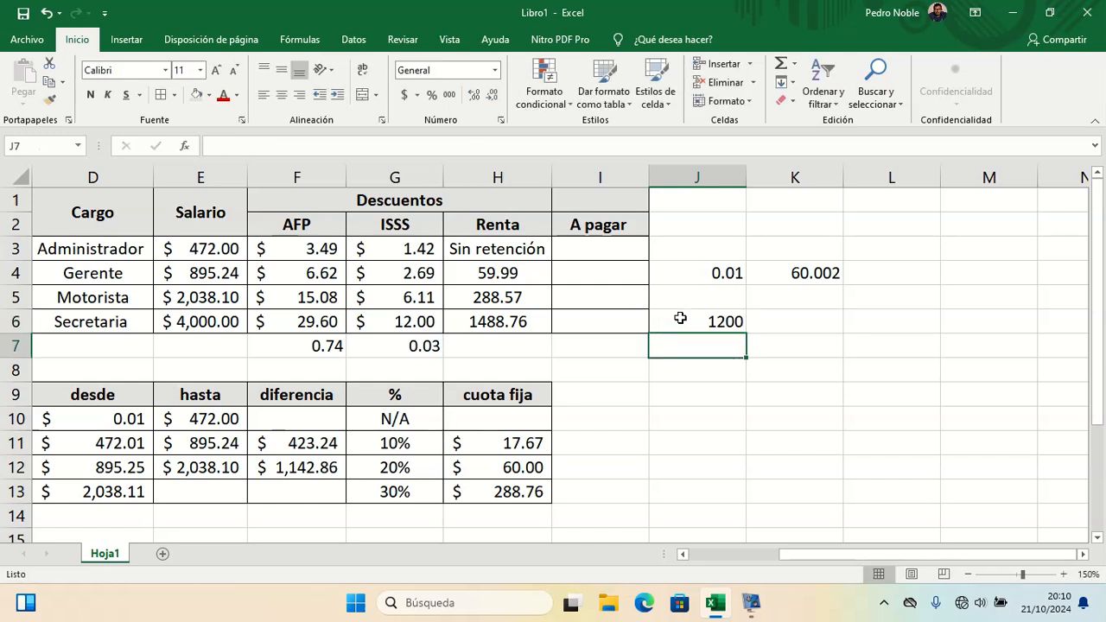
Step: Add the 288.76 fixed fee to J6's value in K6 to check the Secretaria's Renta
left_click(775, 333)
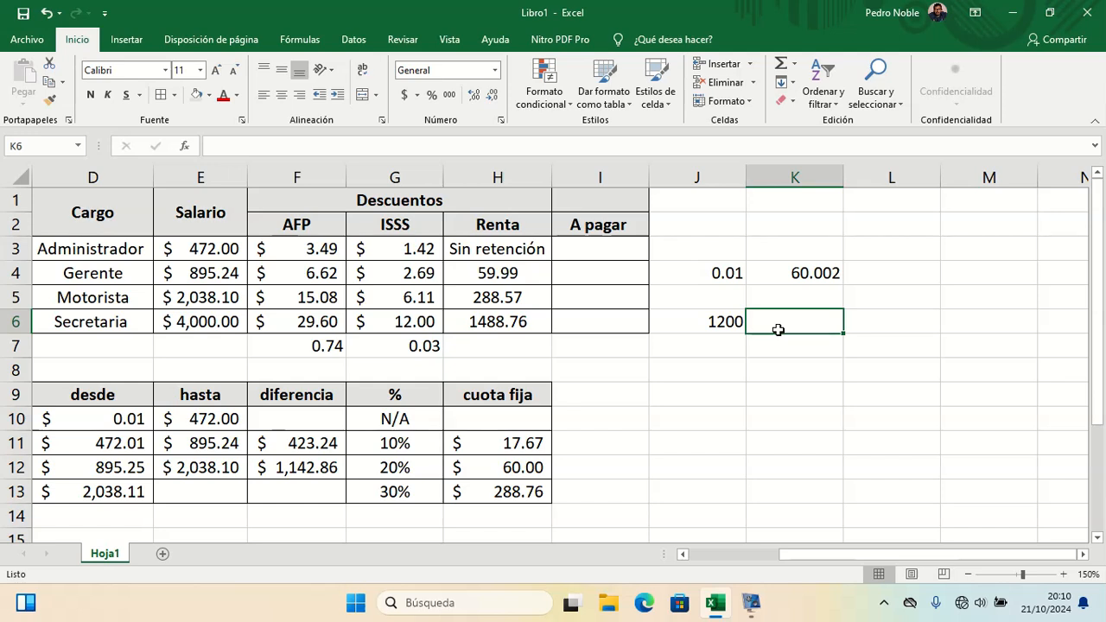
type("=")
left_click(714, 328)
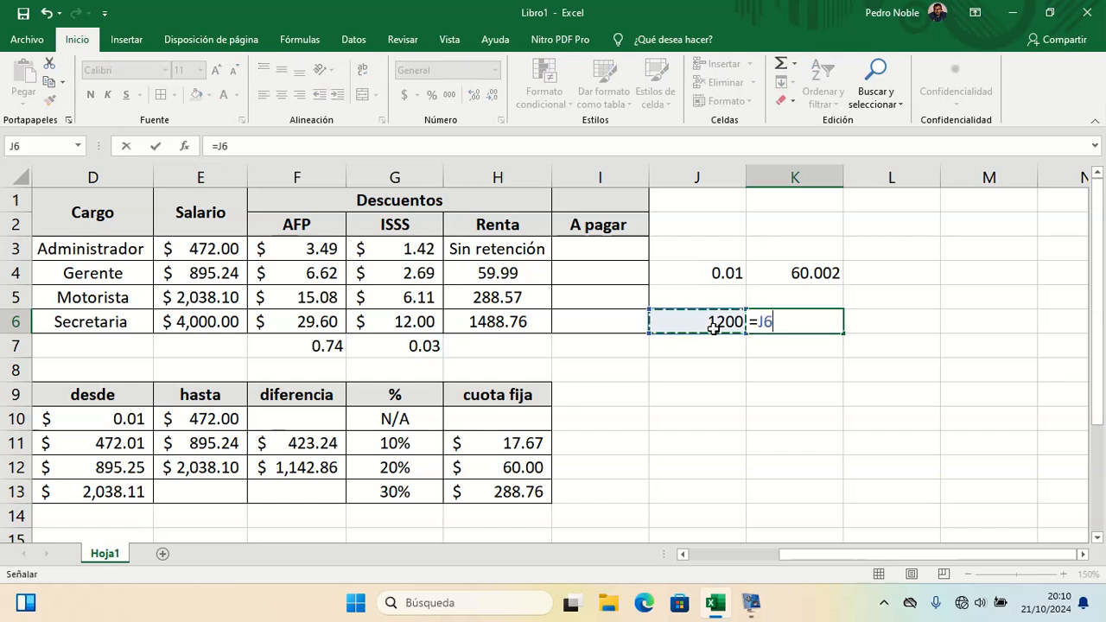
type("+")
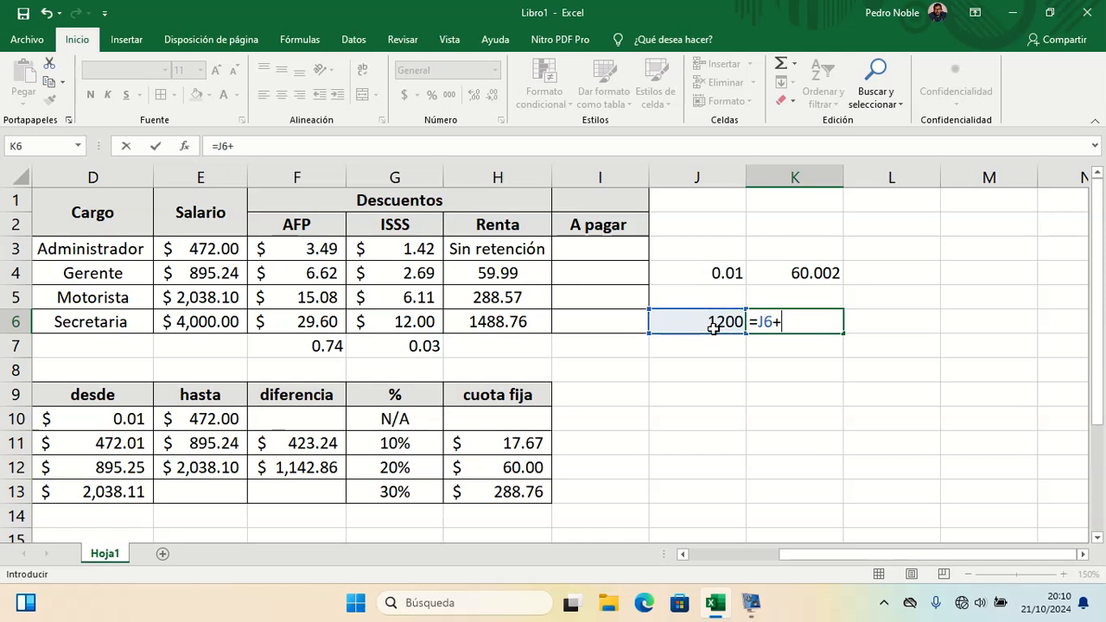
type("288.76")
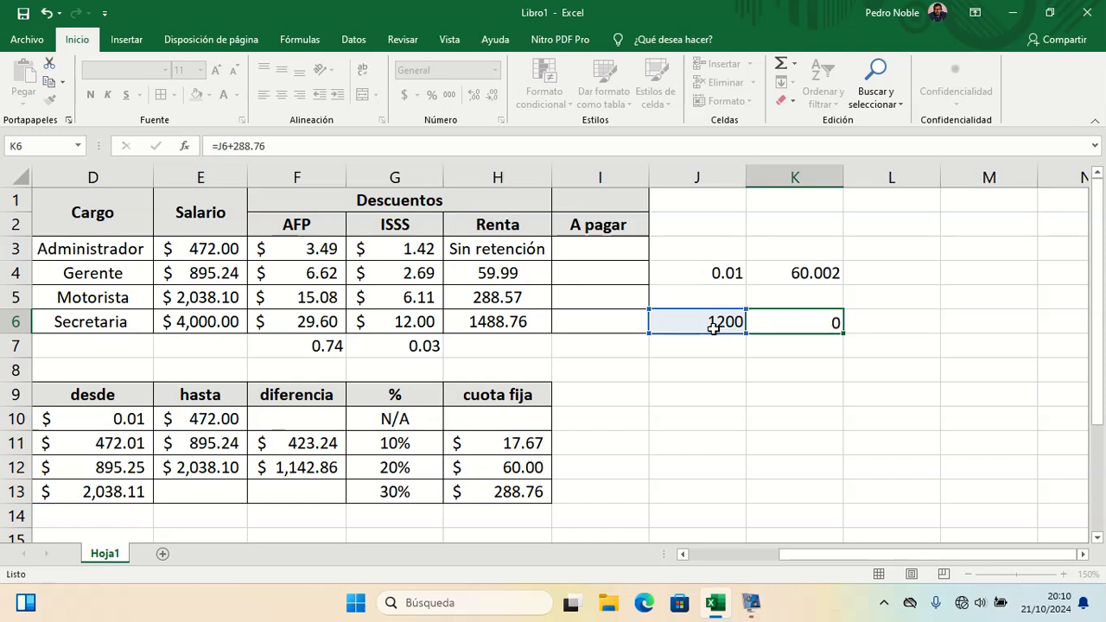
key("Return")
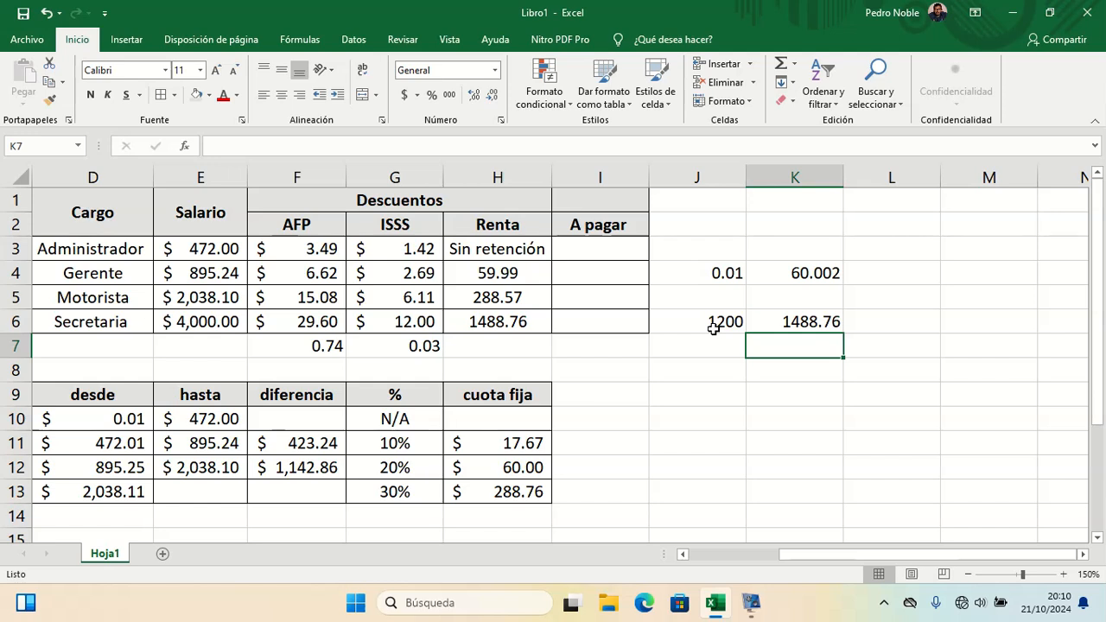
Step: Clear the helper calculations in the range J4:L6
key("Up")
key("Up")
key("Up")
key("Left")
key("Up")
key("Up")
key("Down")
key("Down")
key("shift+Down")
key("shift+Down")
key("shift+Right")
key("shift+Right")
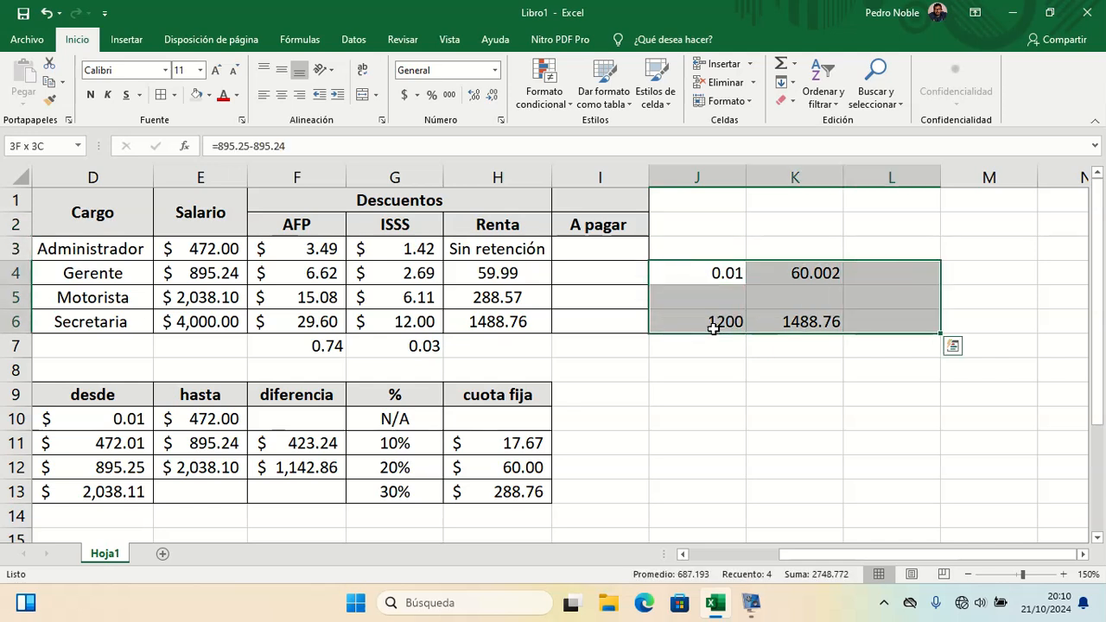
key("BackSpace")
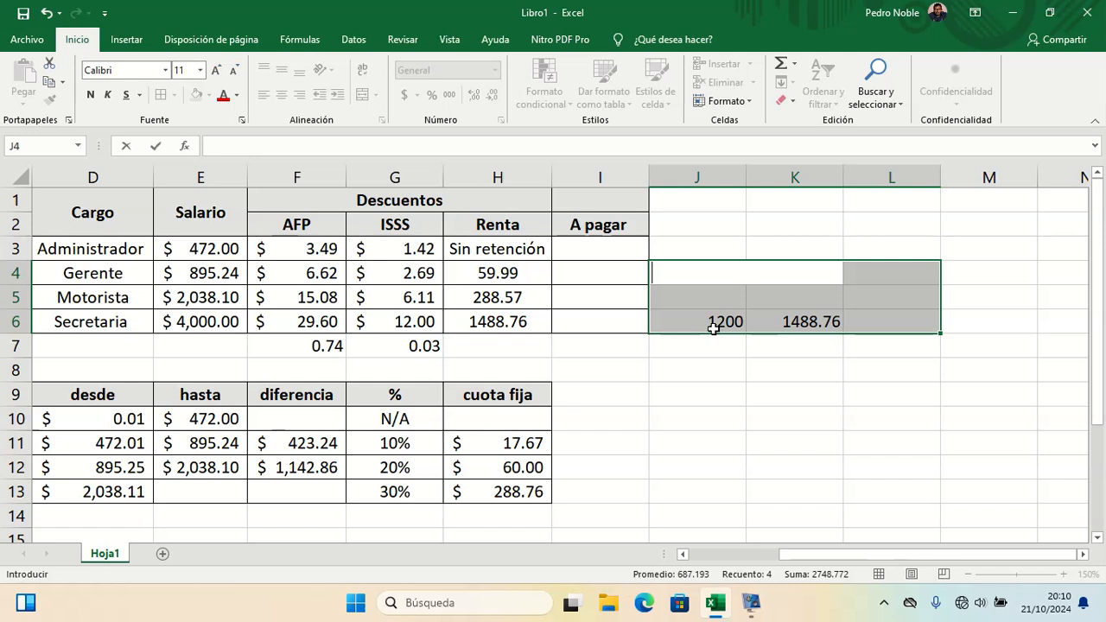
key("ctrl+Return")
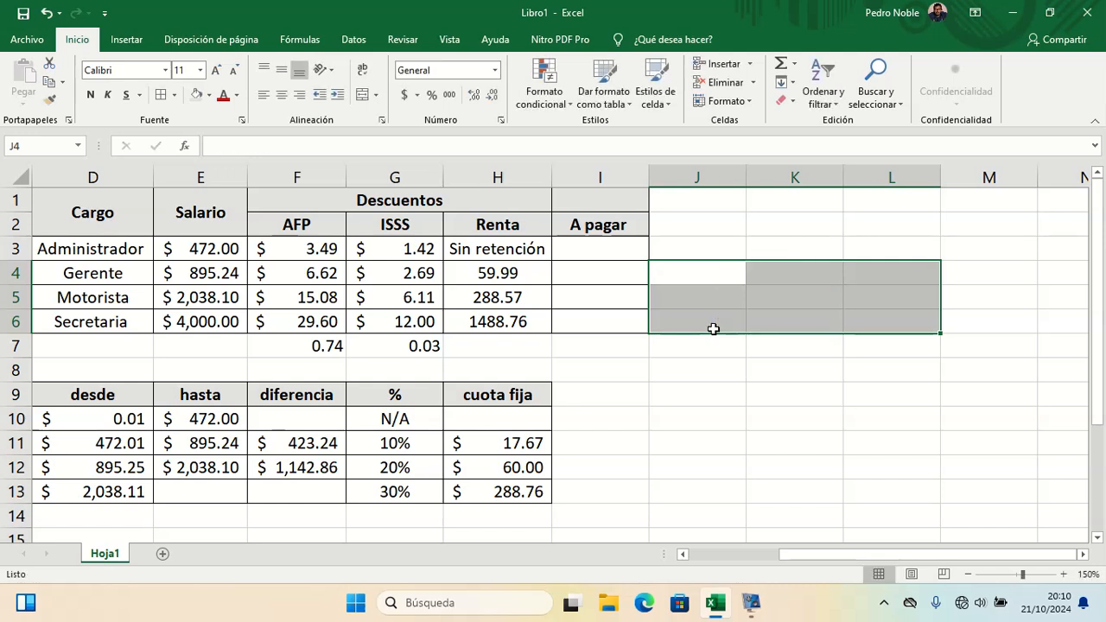
Step: Calculate the Administrador's net pay in I3 as salary minus AFP, ISSS and Renta
left_click(598, 248)
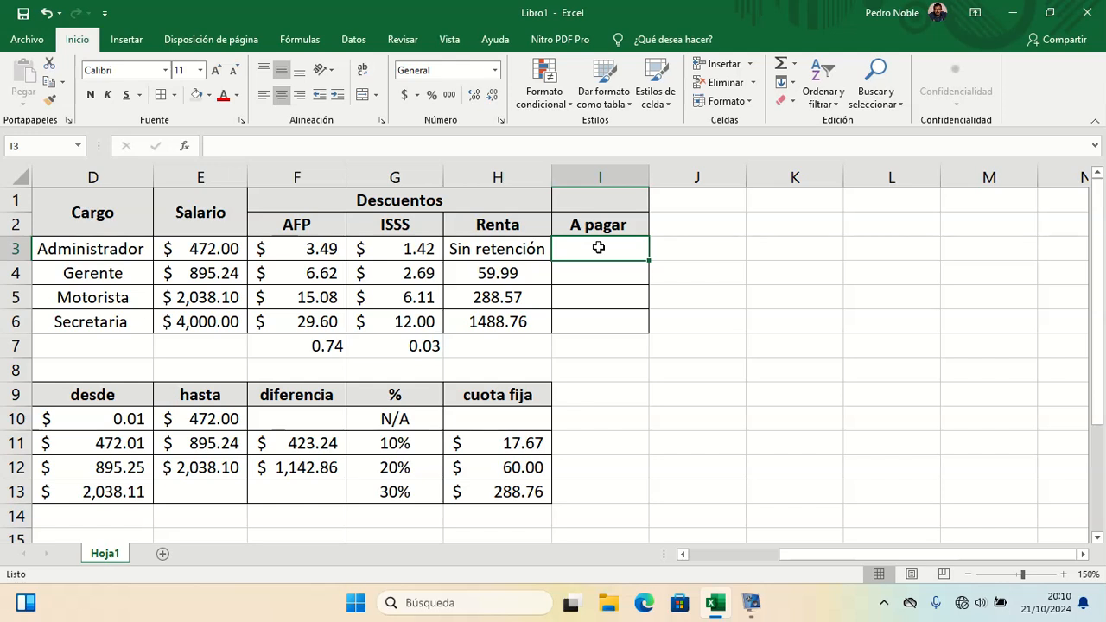
type("=")
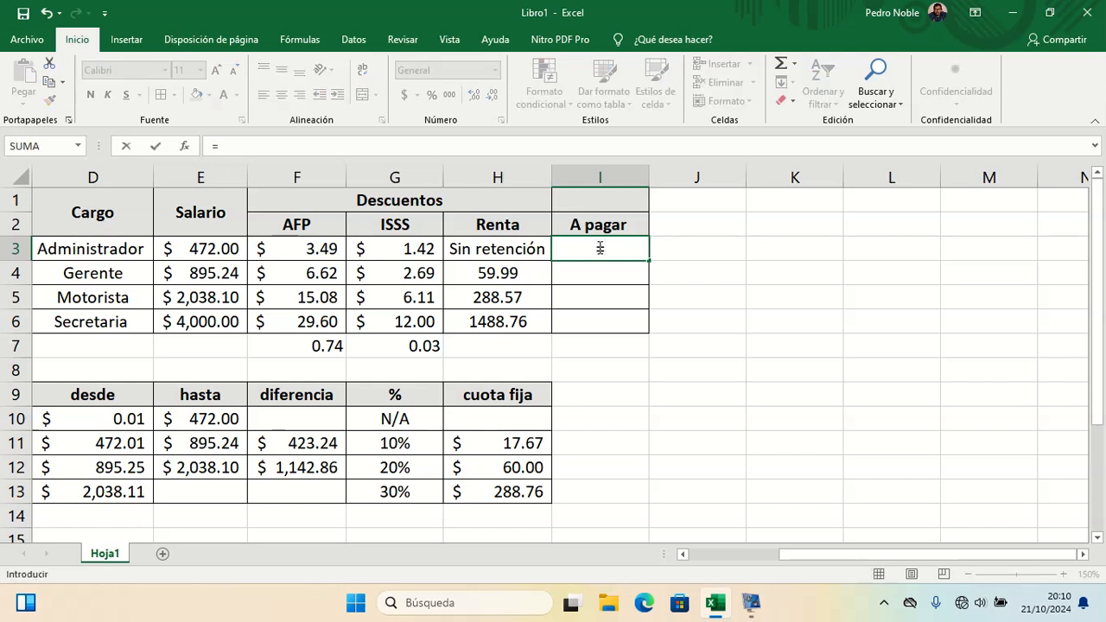
left_click(213, 246)
type("-")
left_click(291, 254)
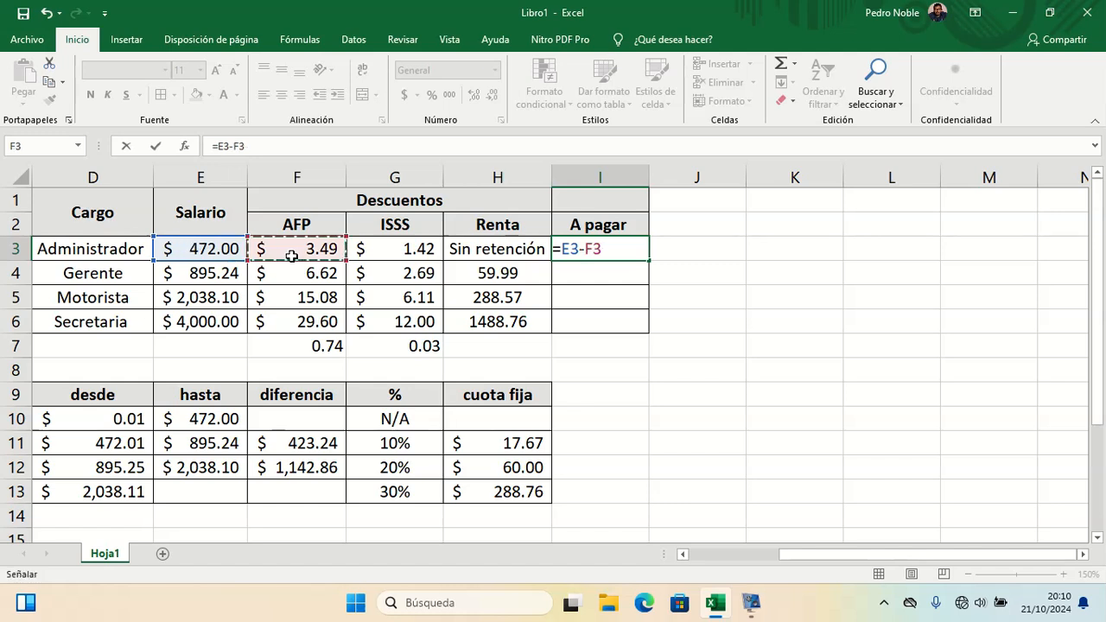
type("-")
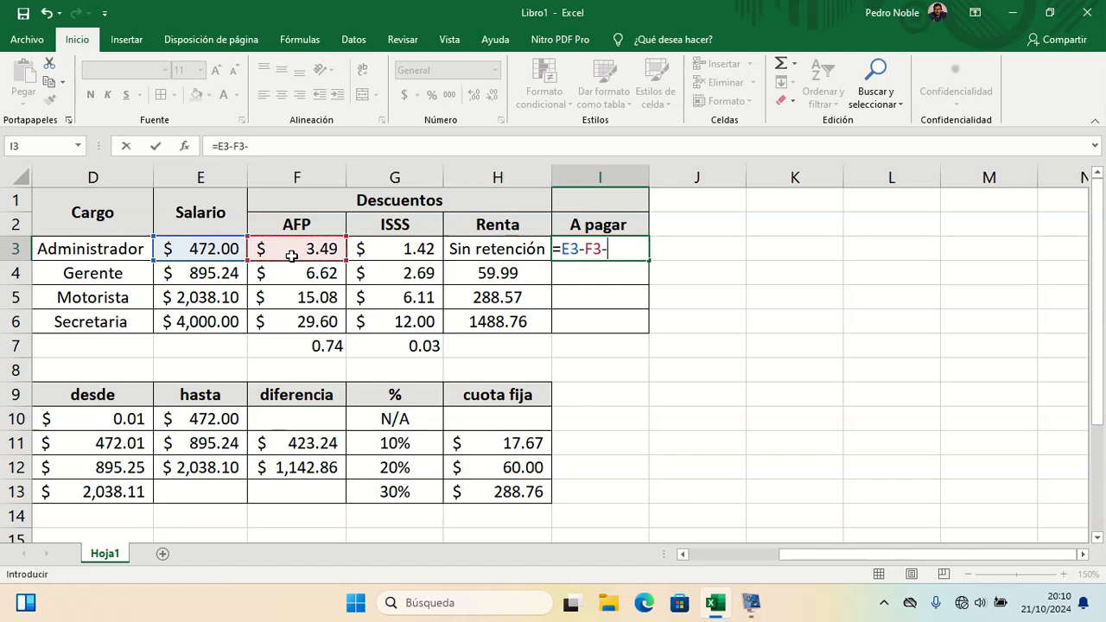
left_click(368, 253)
type("-")
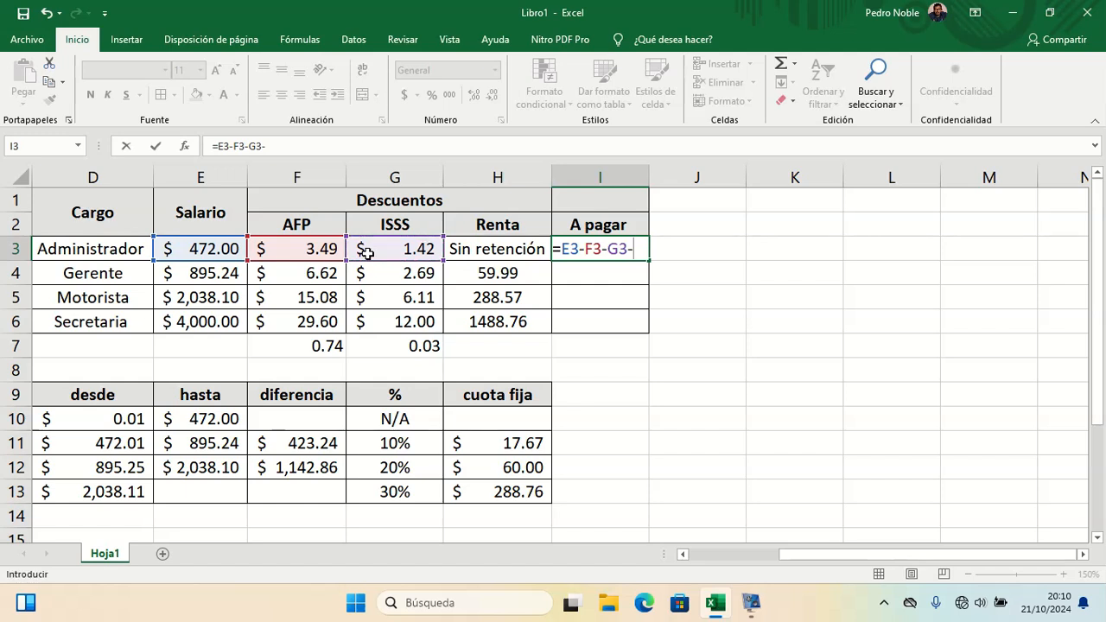
left_click(466, 249)
key("Return")
left_click(612, 247)
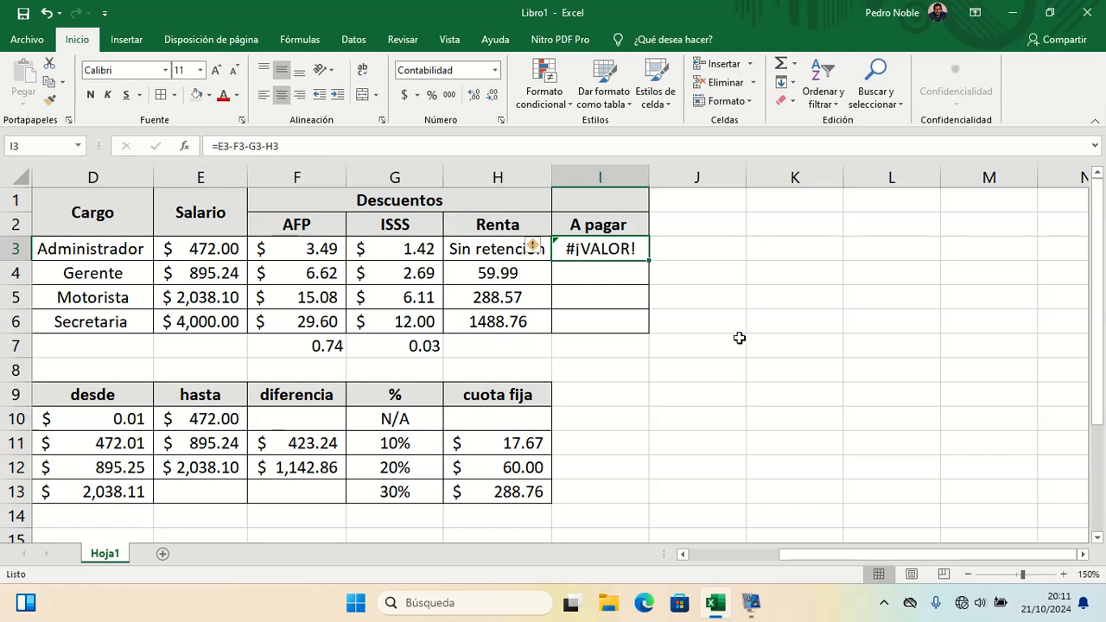
left_click(732, 280)
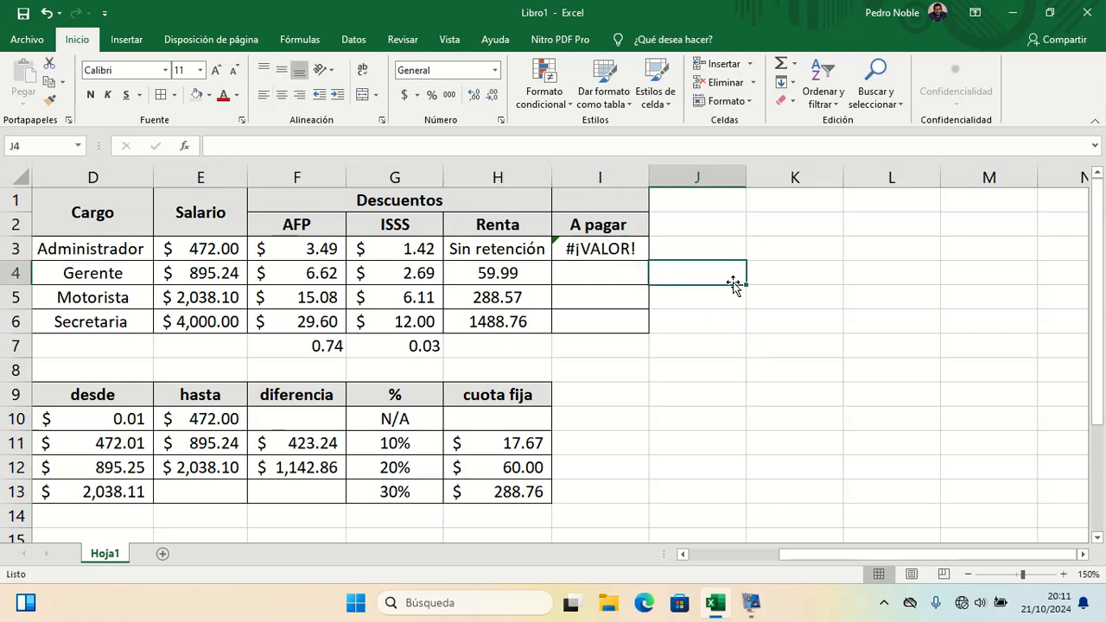
type("nu")
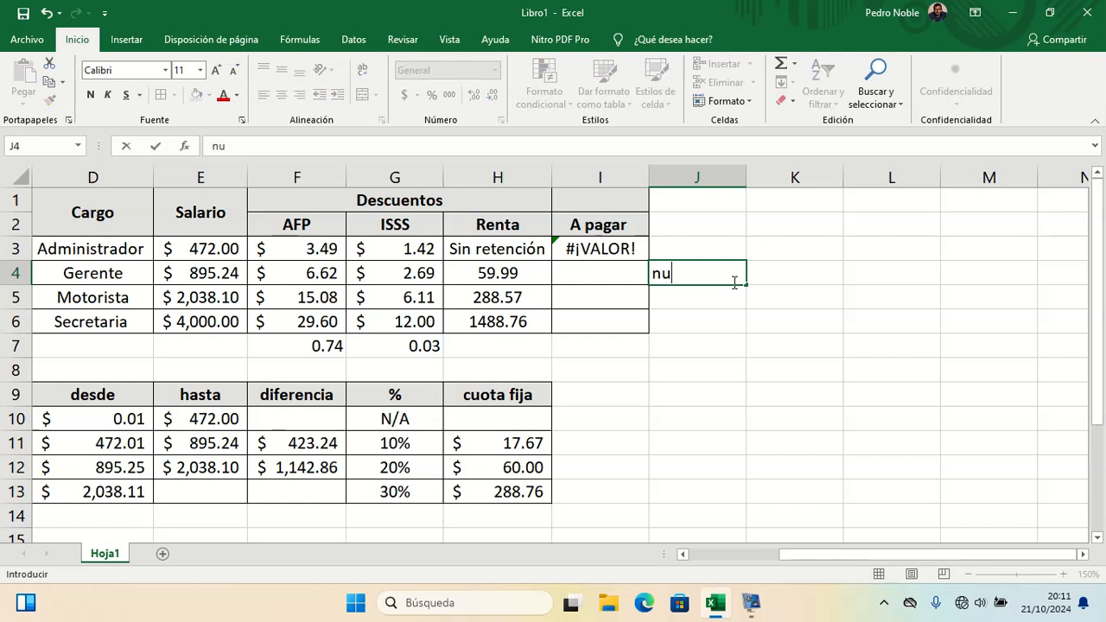
type("mero + ca")
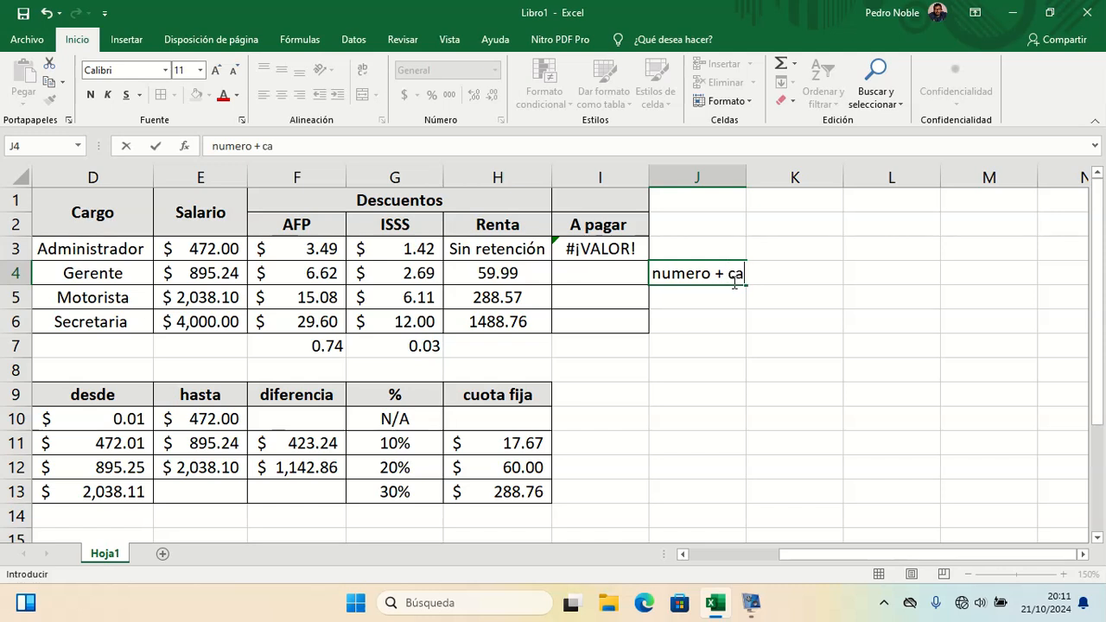
type("dena de texto")
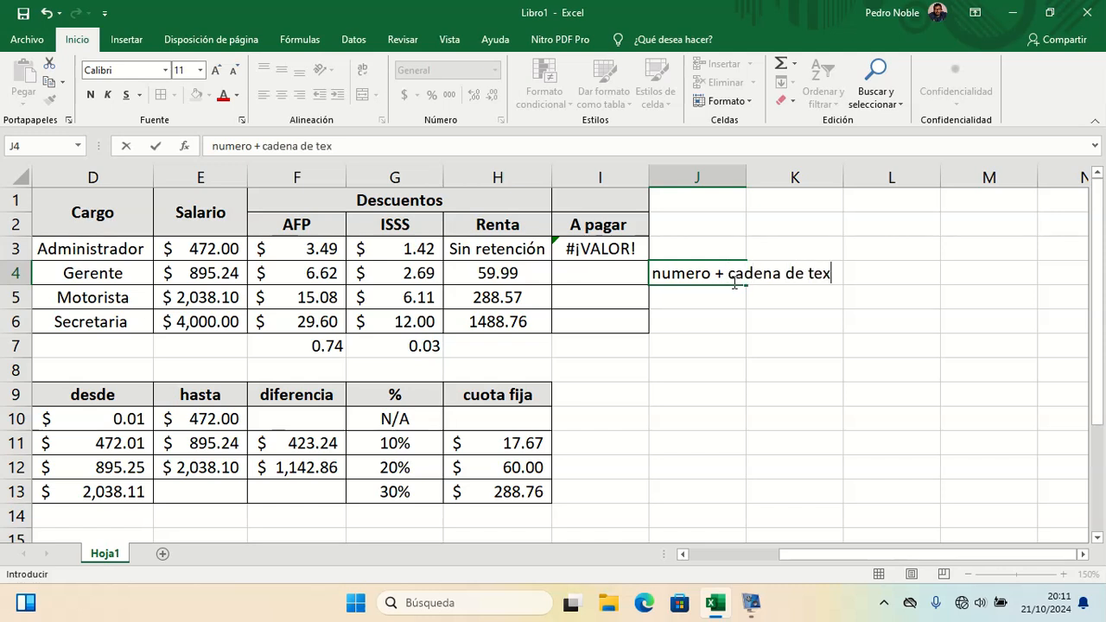
key("Return")
key("Up")
key("Up")
key("Down")
key("Down")
key("Up")
key("shift+Right")
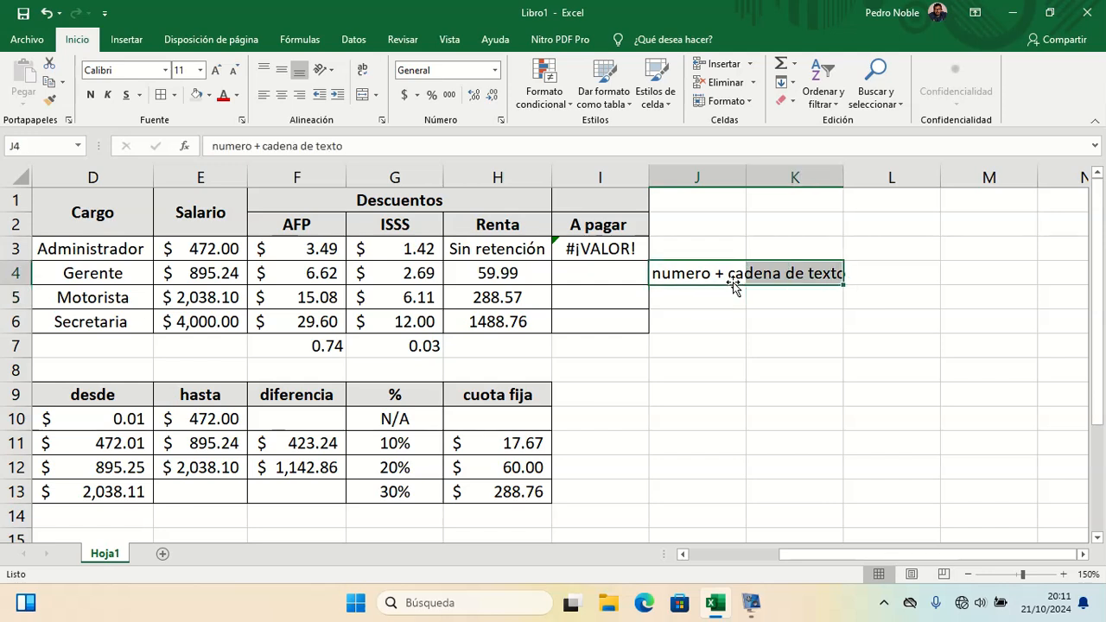
key("Delete")
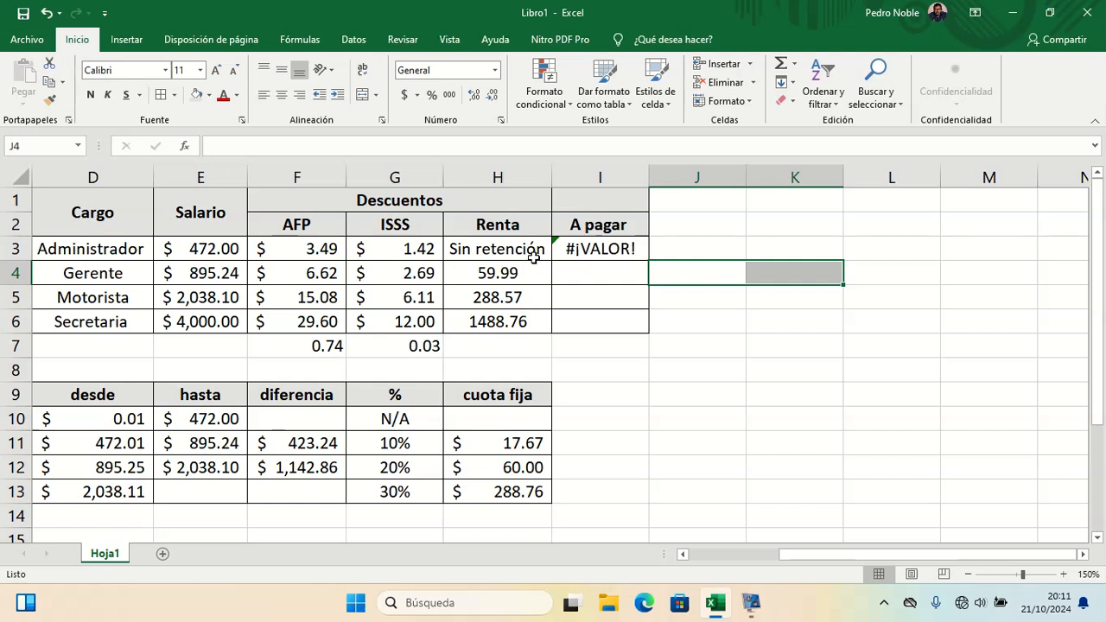
Step: Fill the net pay formula from I3 down to I6
left_click(595, 247)
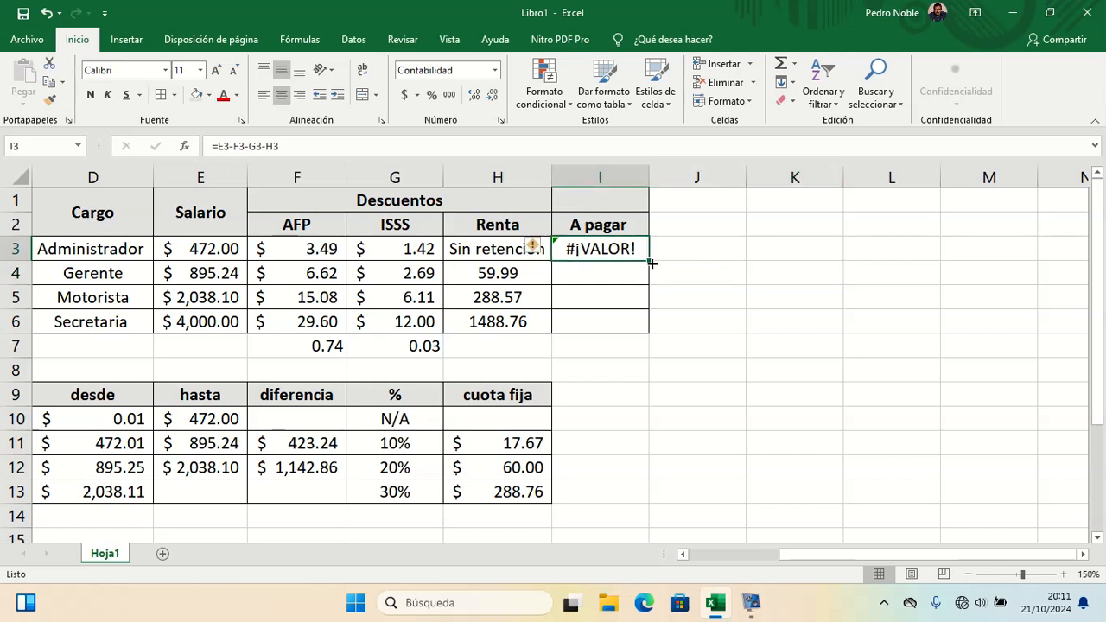
left_click_drag(648, 259, 642, 323)
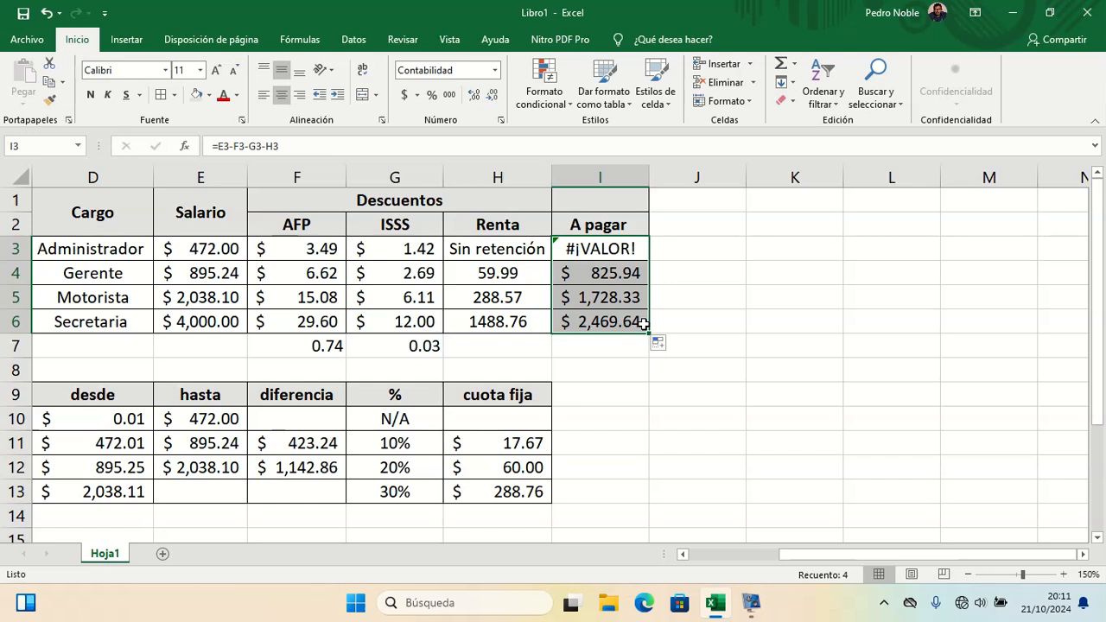
Step: Begin an SI formula in I3 testing whether H3 equals "Sin retención"
left_click(614, 240)
type("=")
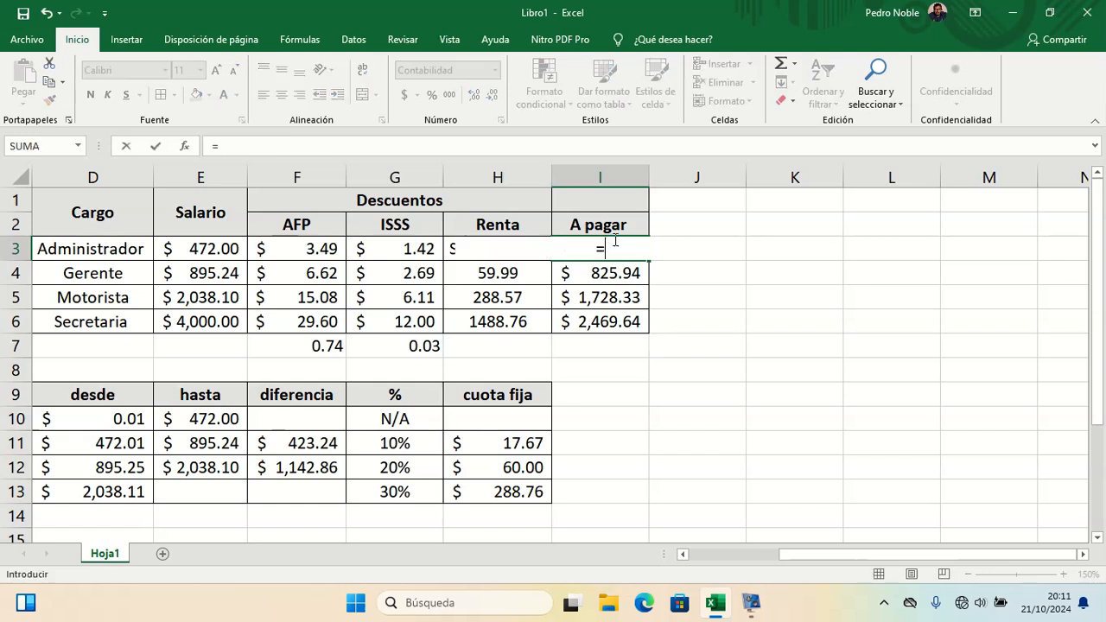
type("Si")
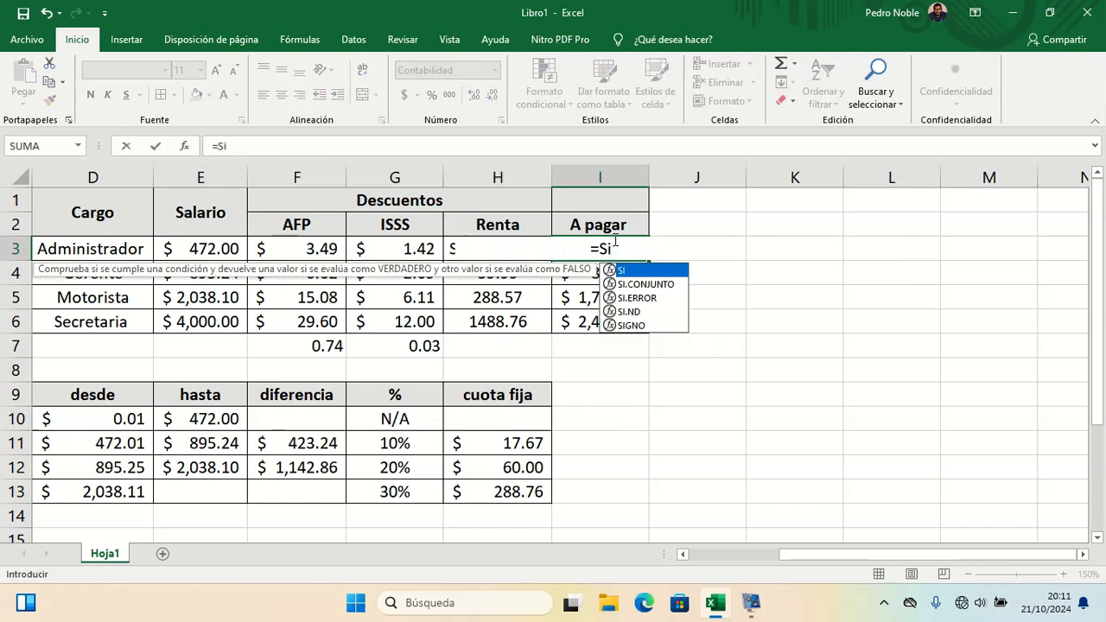
key("BackSpace")
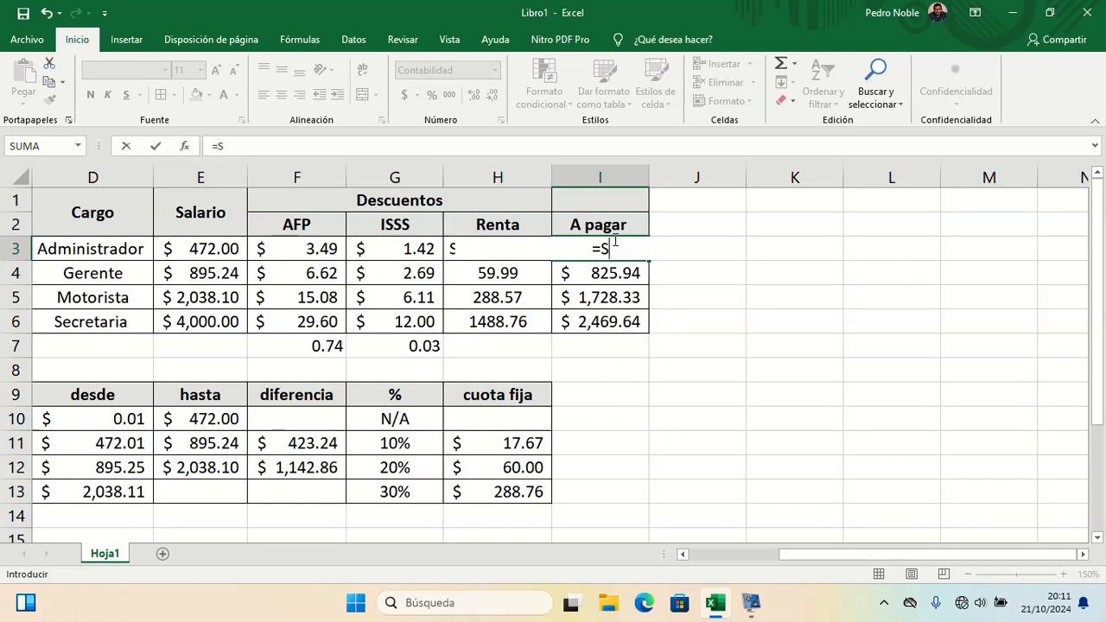
type("I(")
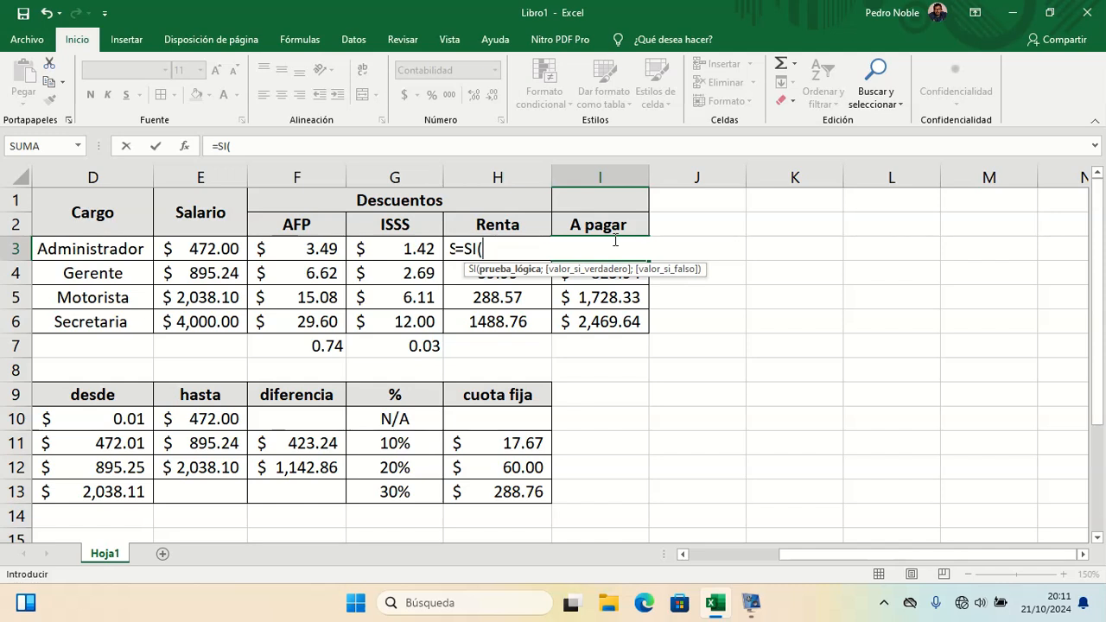
type("H3")
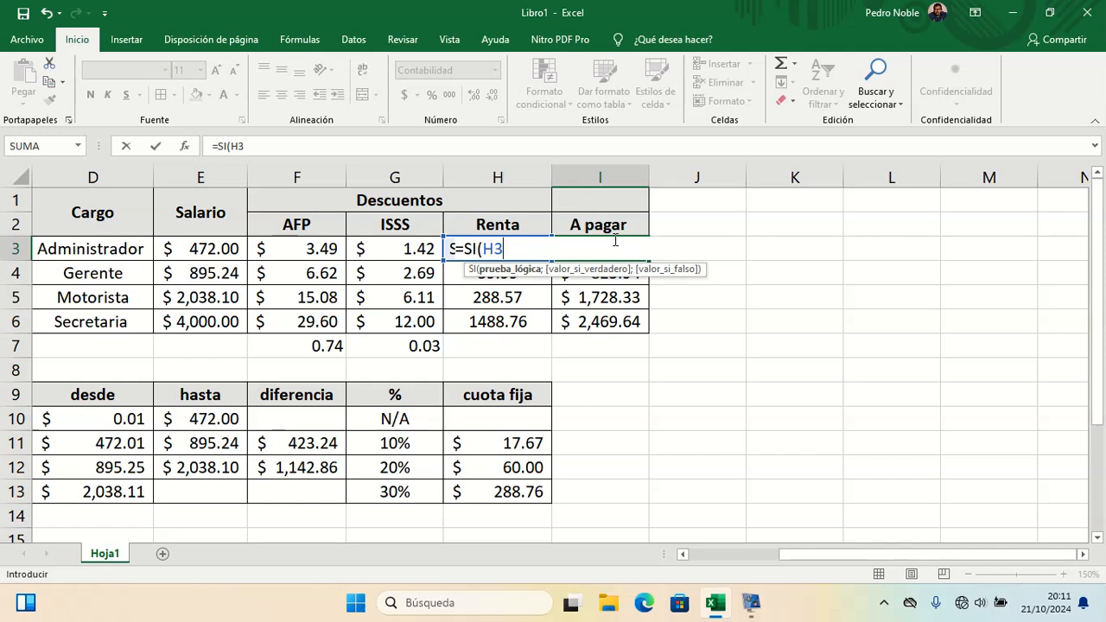
type("=\"Sin retención\"")
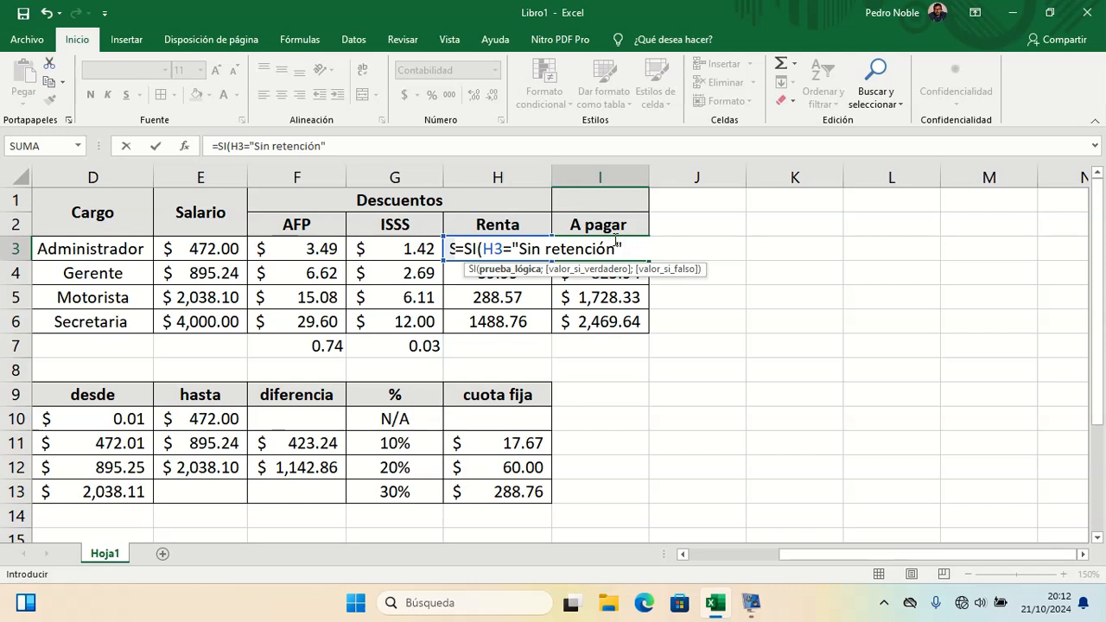
type(";")
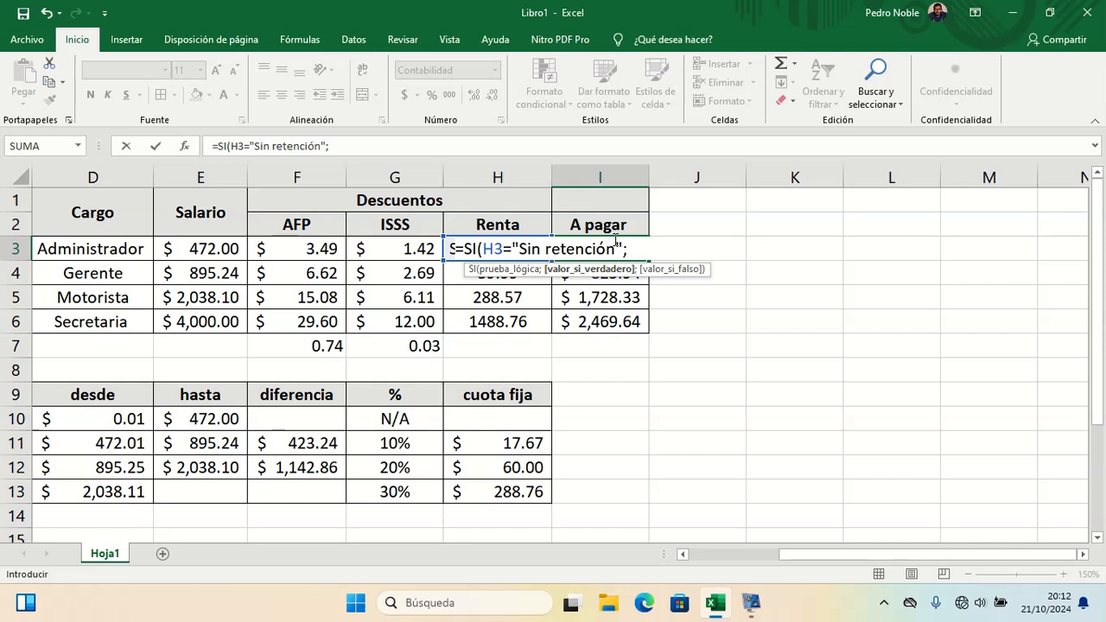
Step: Complete the SI formula in I3 so it returns E3-F3-G3 when true and E3-F3-G3-H3 otherwise
type("E3")
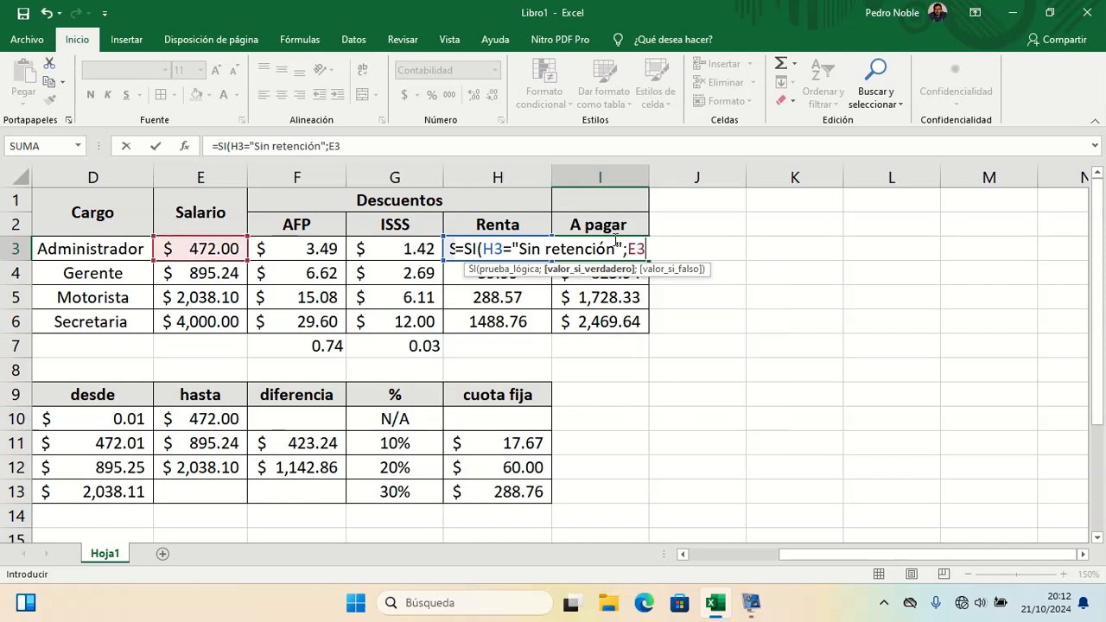
type("-F3")
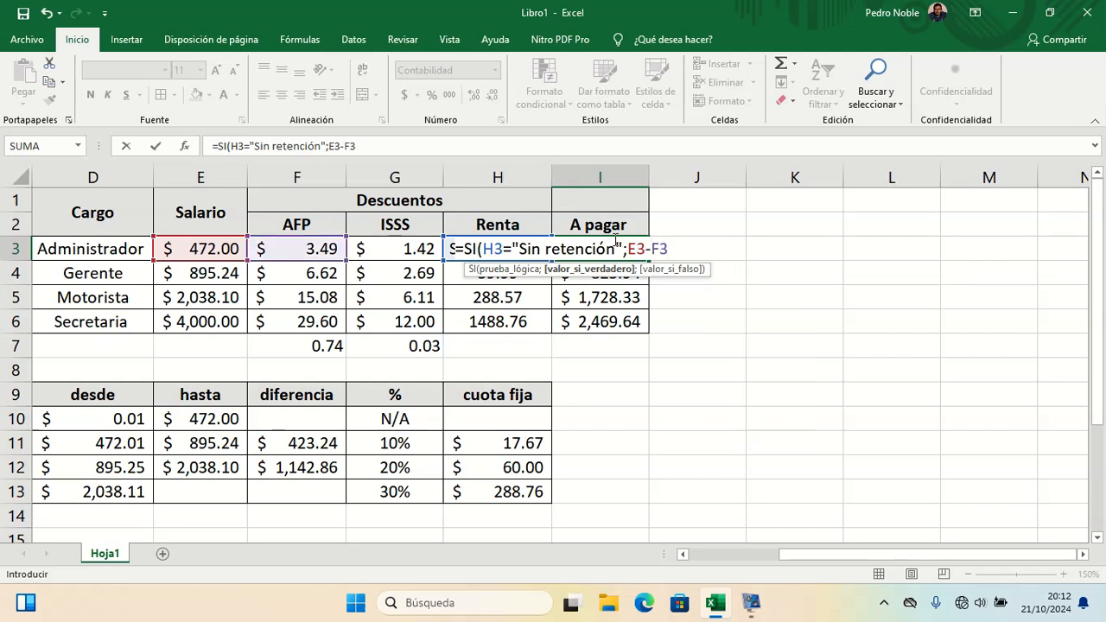
type("-G3")
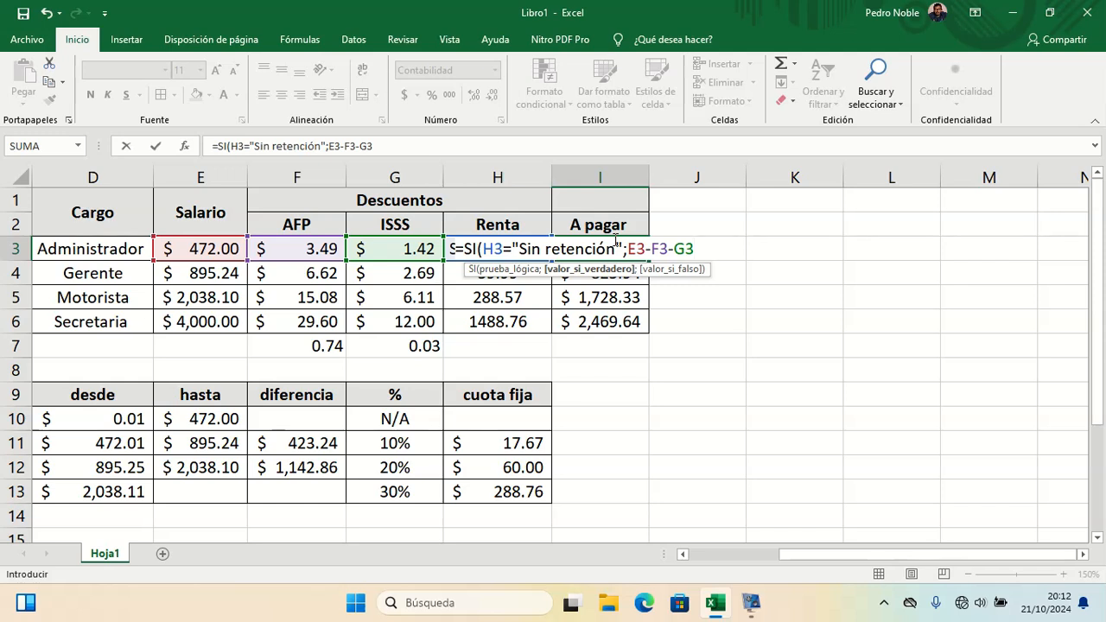
type(";")
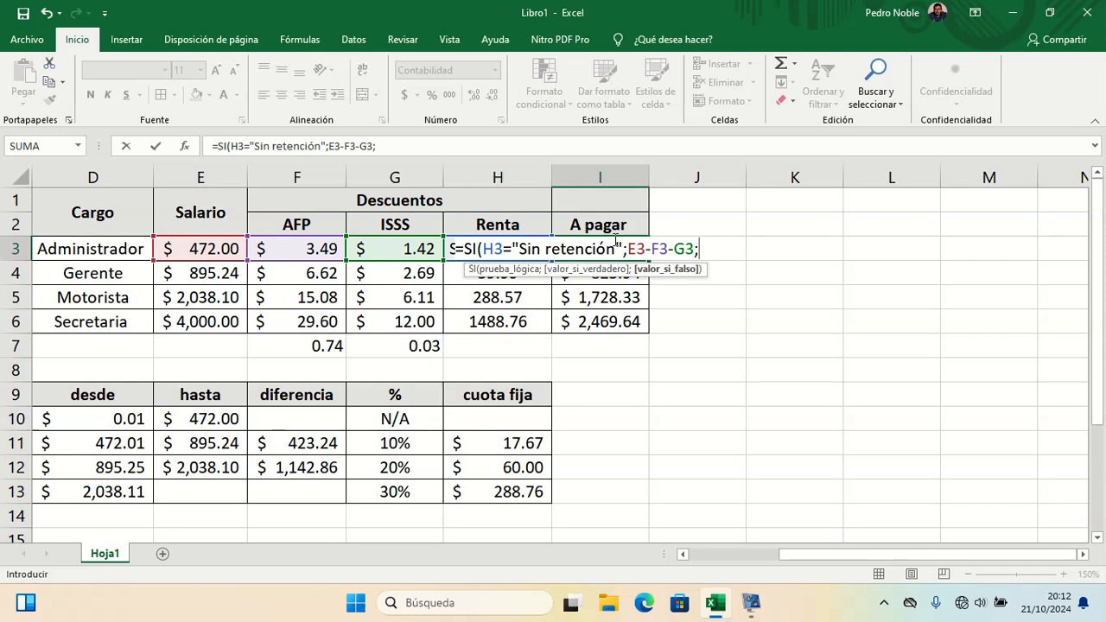
type("E")
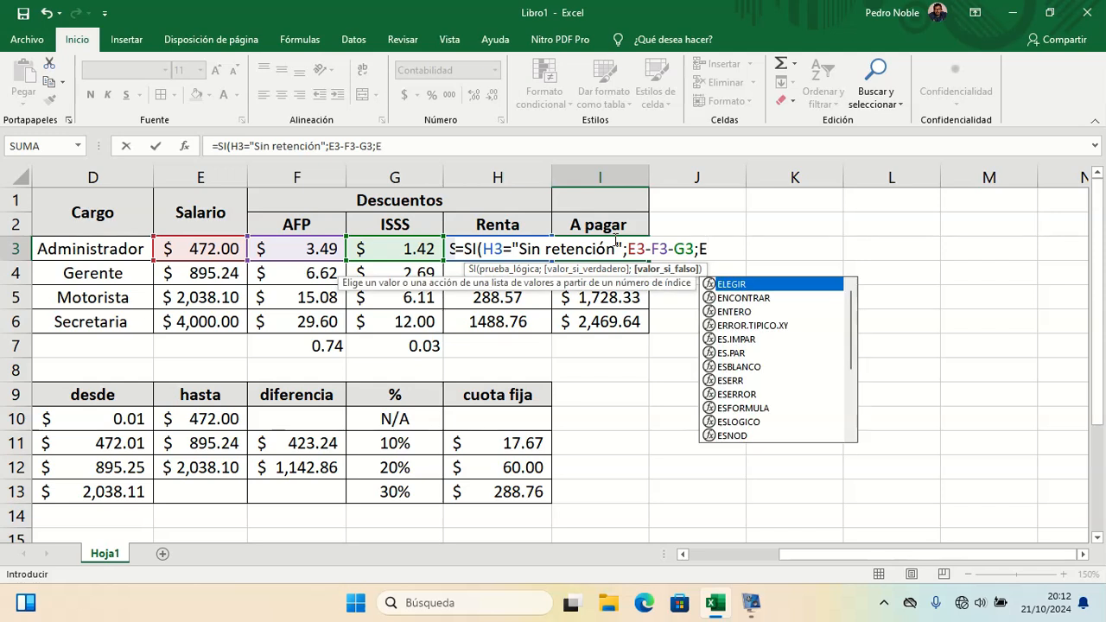
type("3-")
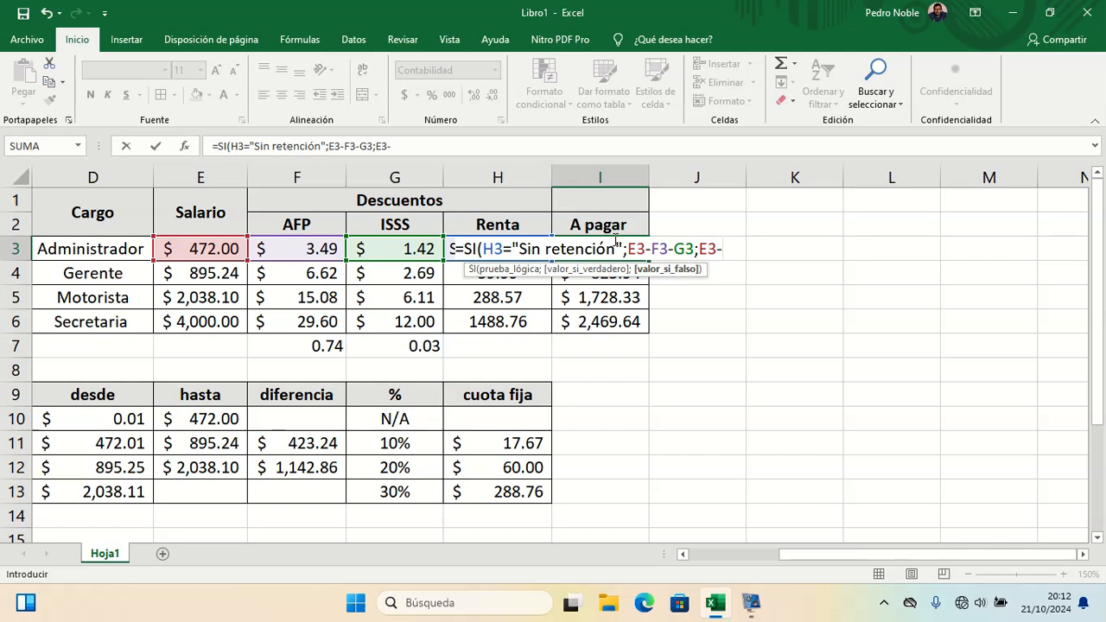
type("F3-")
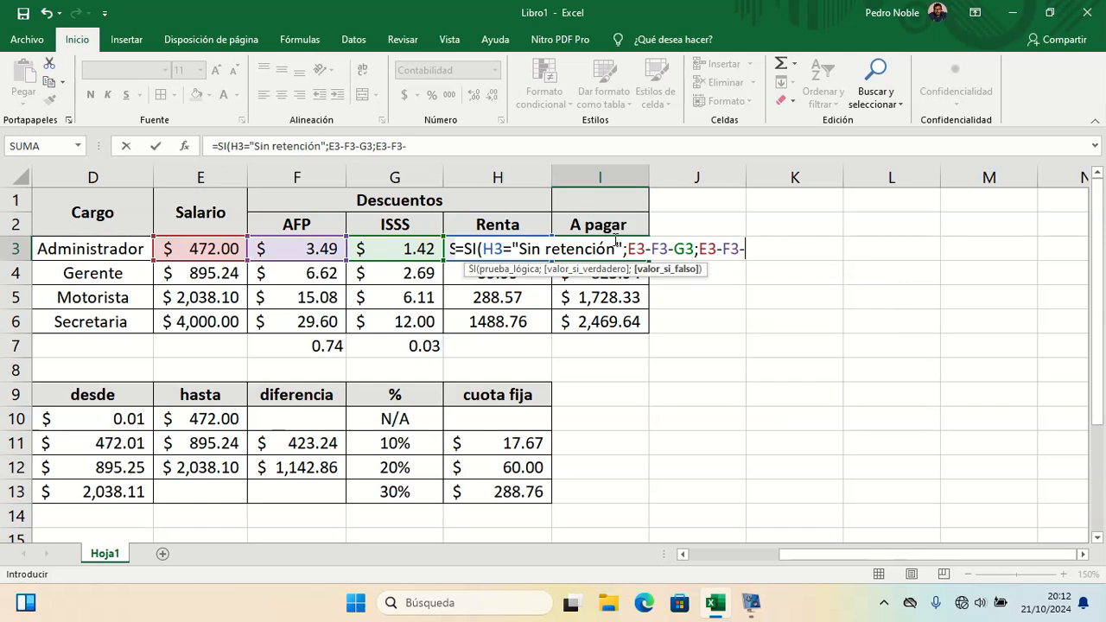
type("G3")
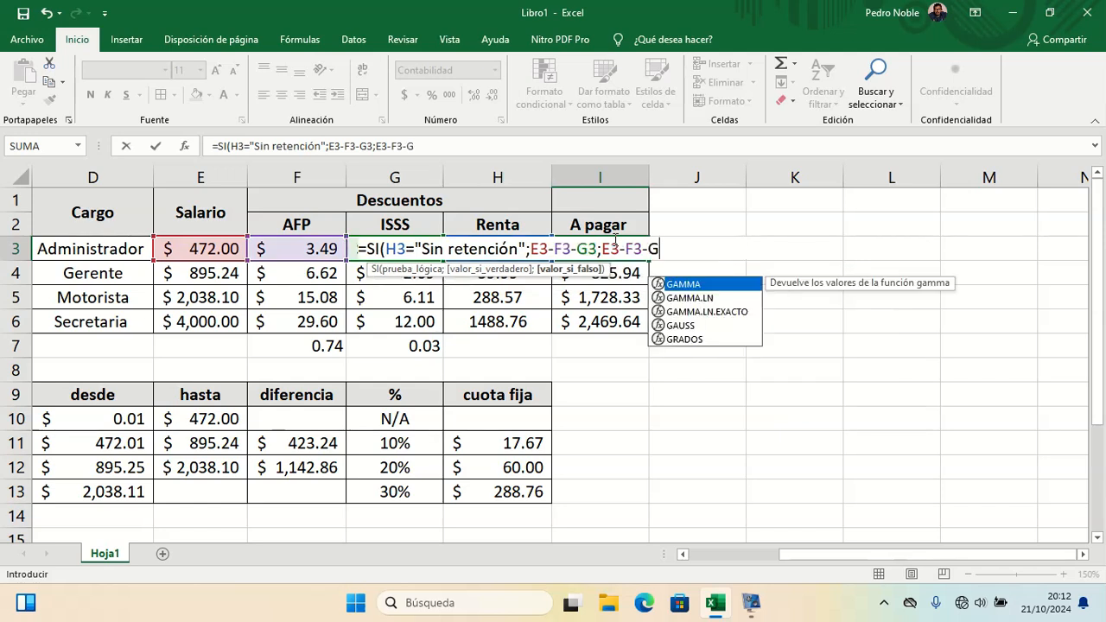
type("-H3")
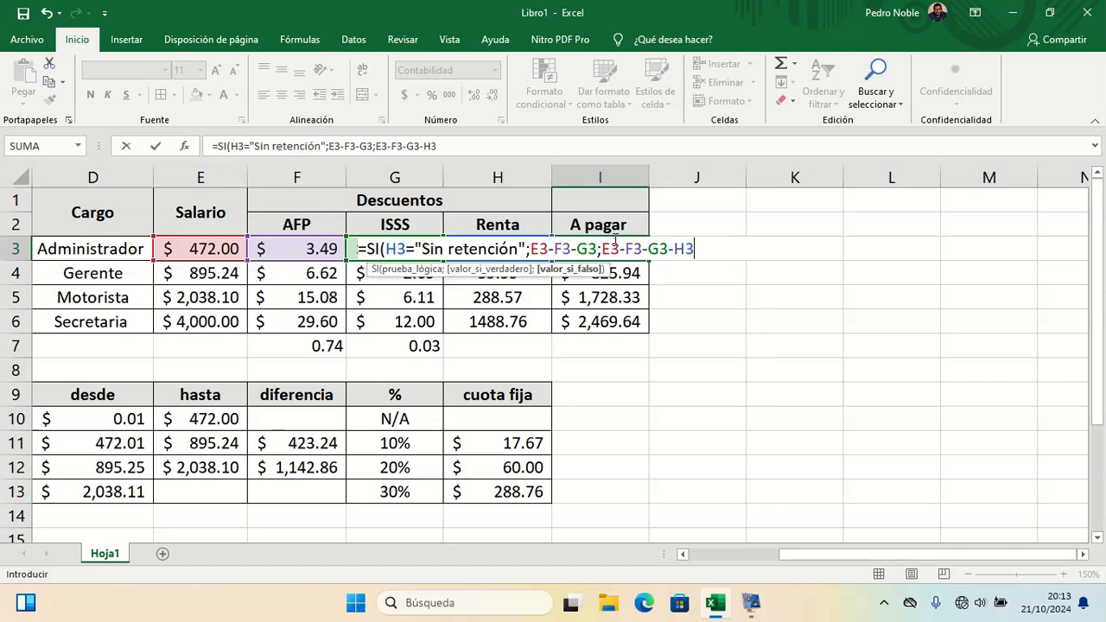
type(")")
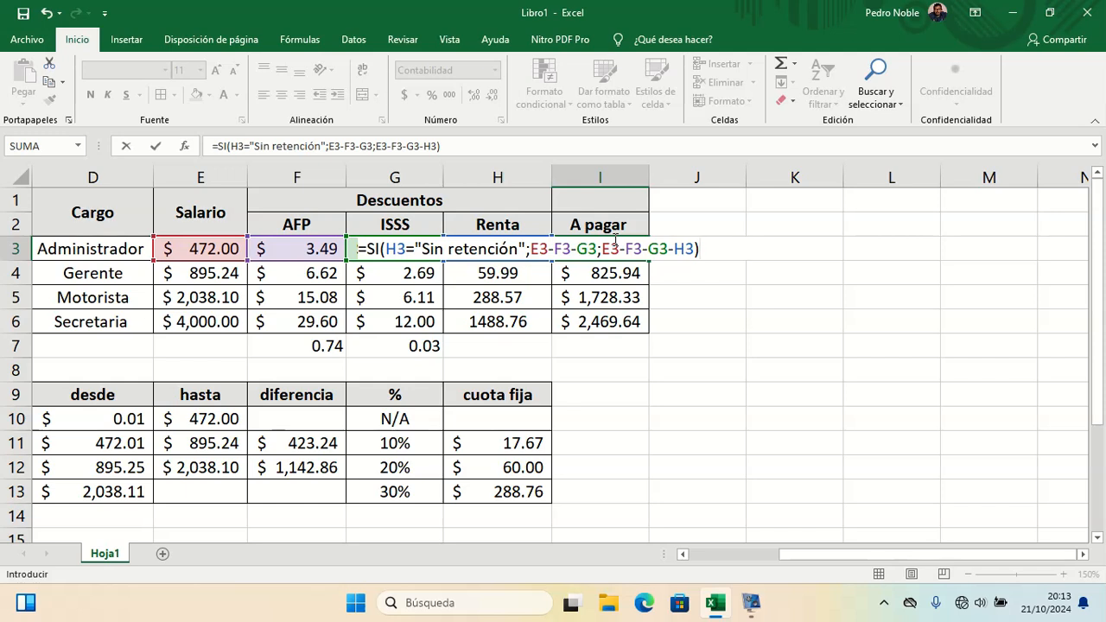
key("Return")
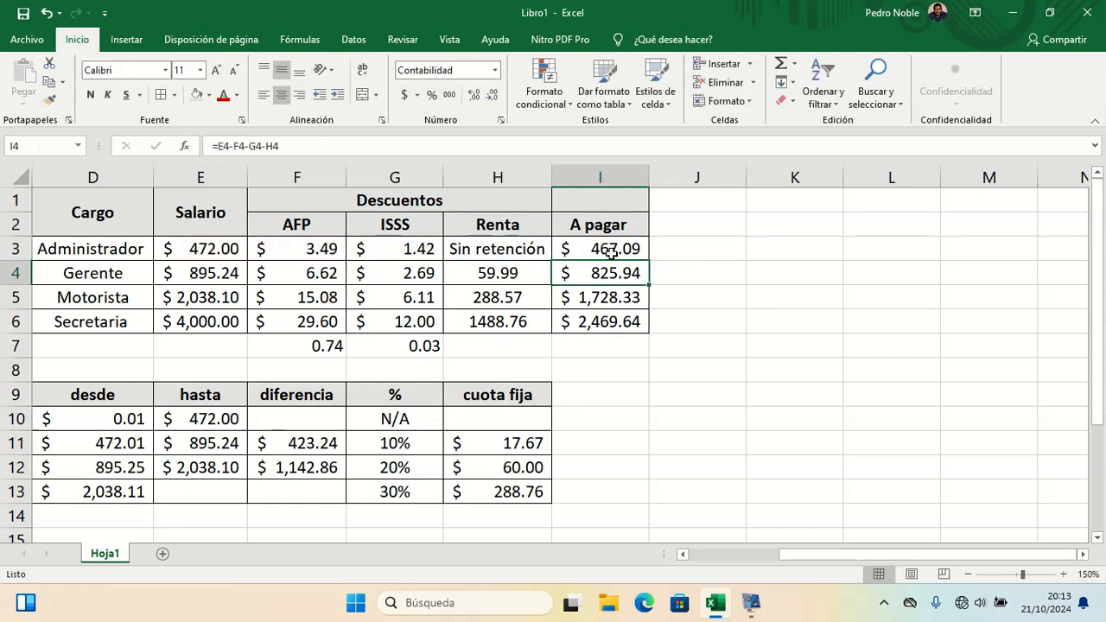
Step: Fill the SI net pay formula from I3 down to I6
left_click(613, 246)
left_click_drag(649, 259, 637, 338)
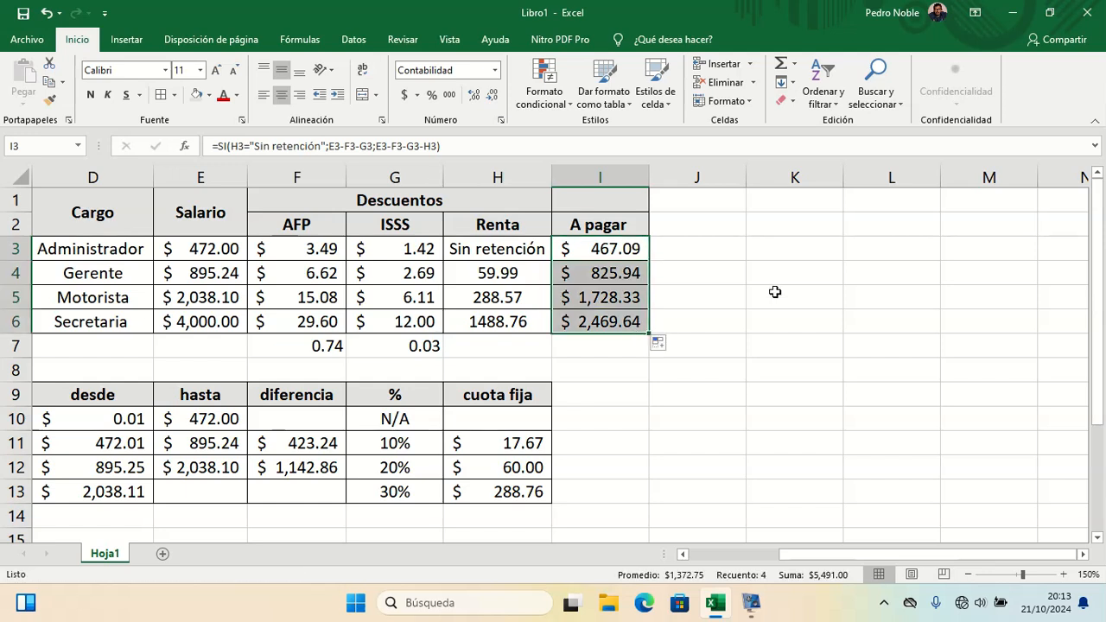
Step: Change the Secretaria's salary in E6 to 400
left_click(227, 323)
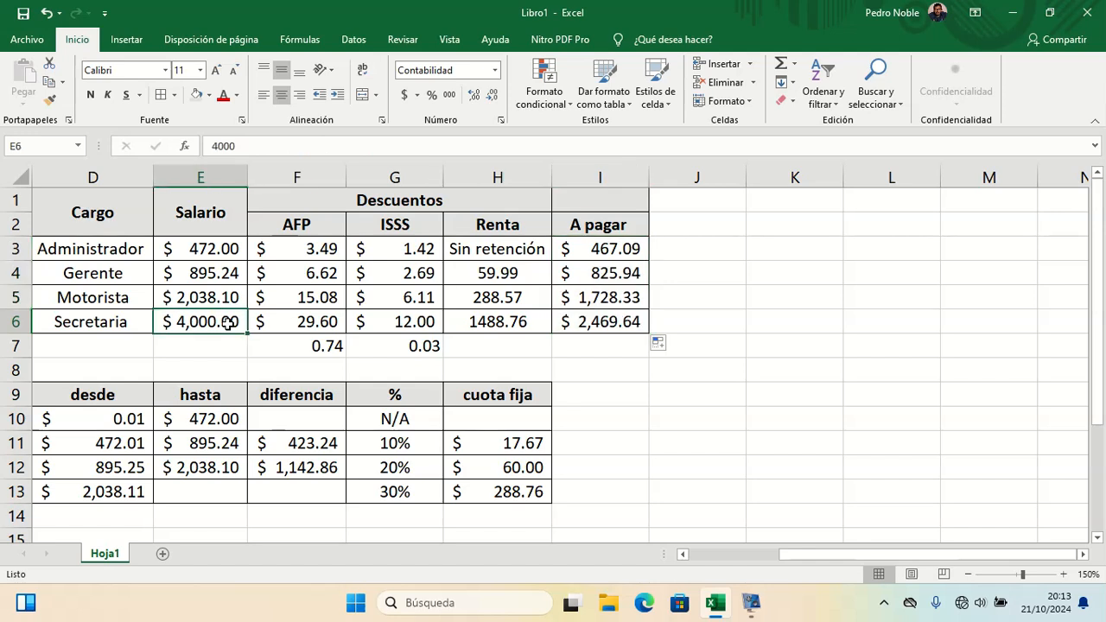
type("200")
key("BackSpace")
key("BackSpace")
key("BackSpace")
type("400")
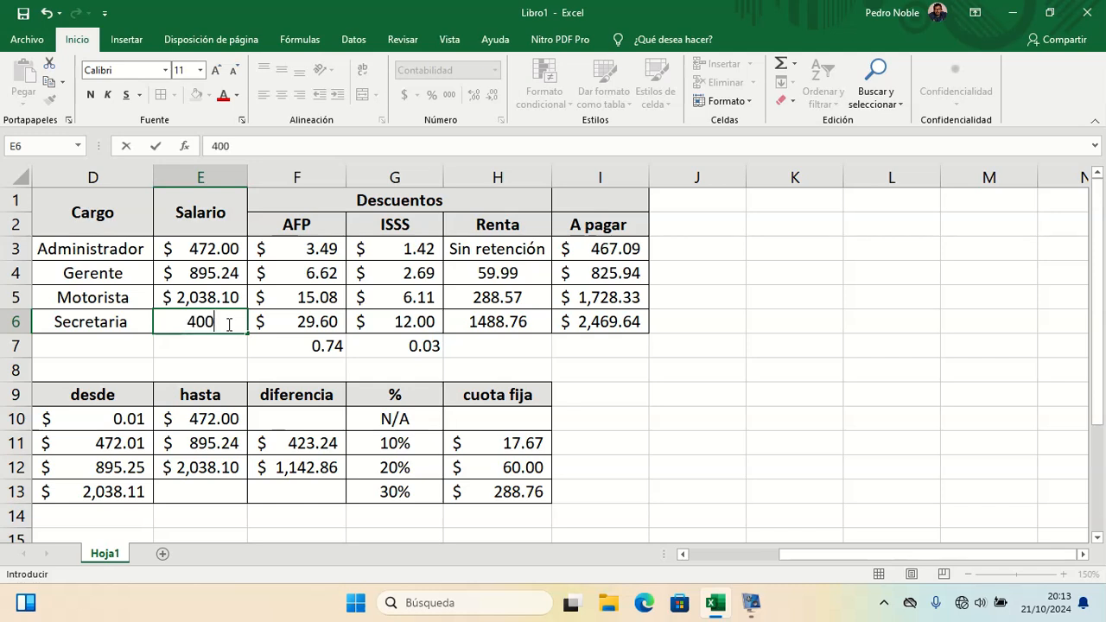
key("Return")
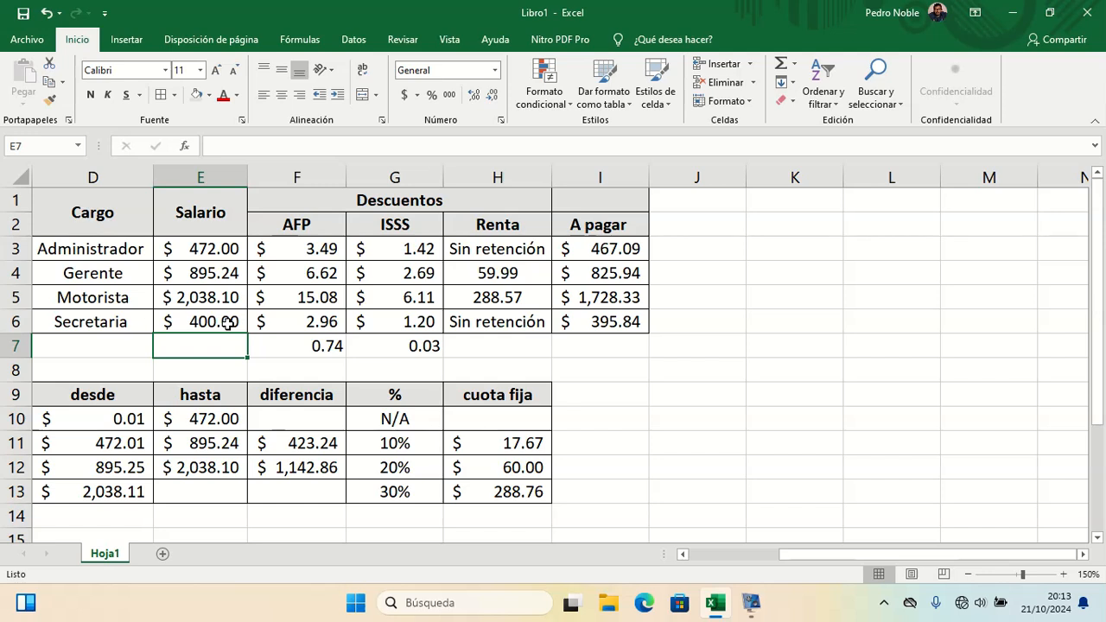
key("Right")
key("Right")
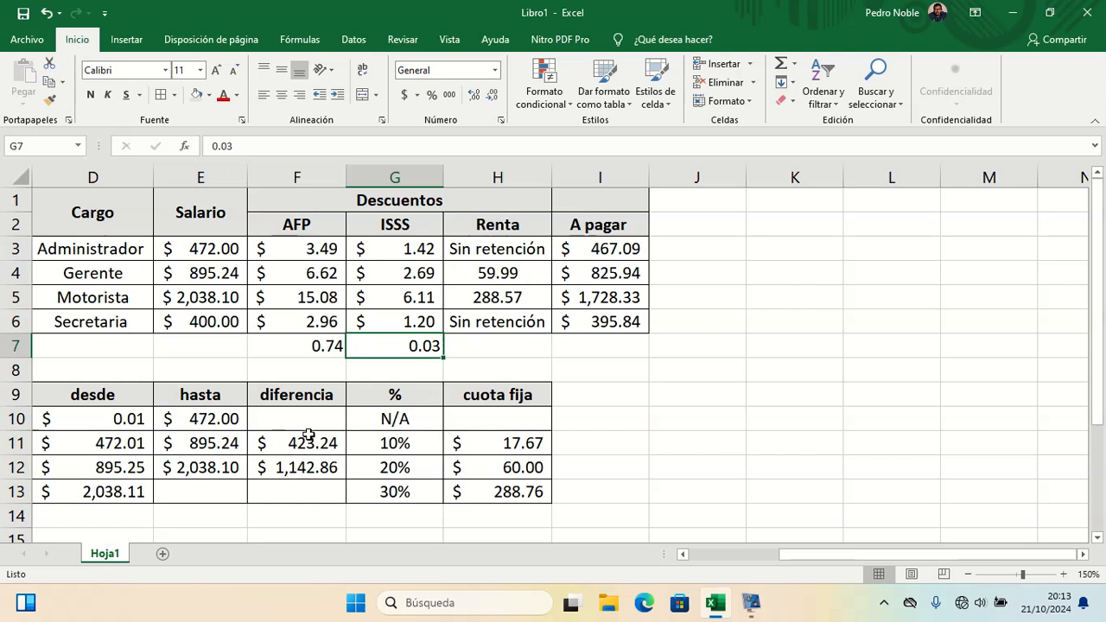
left_click(751, 604)
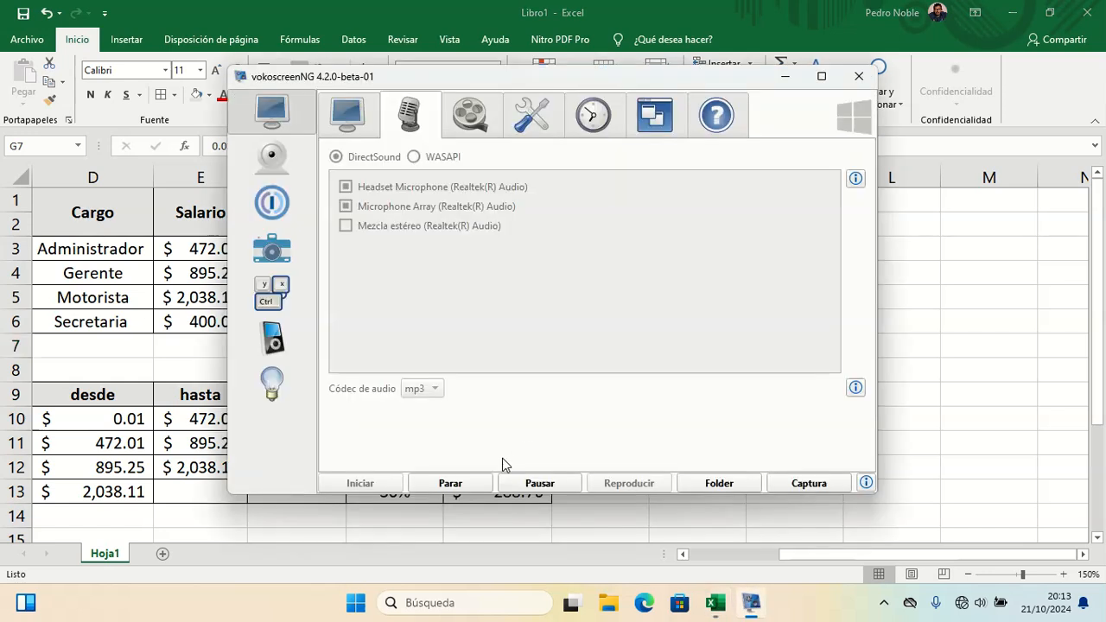